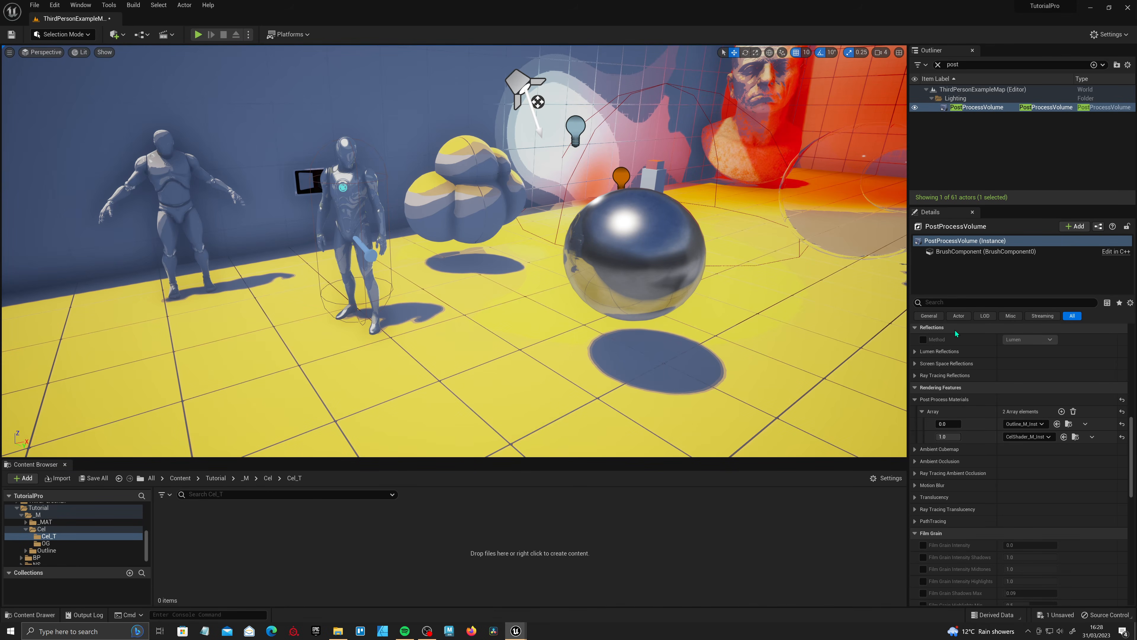
- Clear the second Post Process Materials entry and create a material named M_CelShader in the Cel_T folder
{"action": "left_click", "coordinate": [1121, 437]}
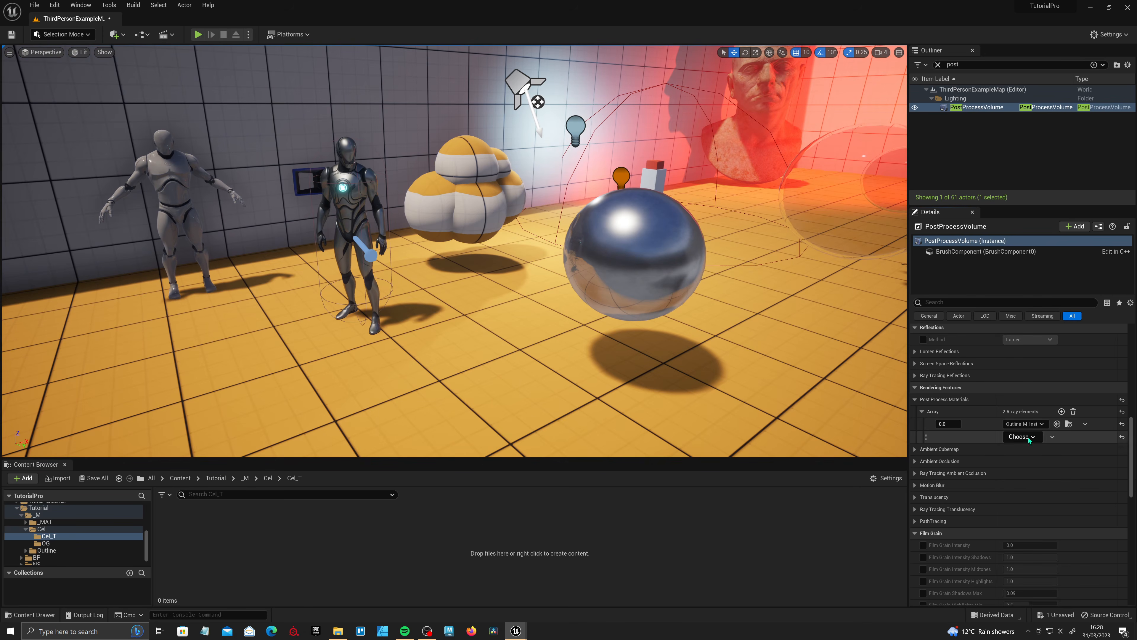
{"action": "right_click", "coordinate": [307, 535]}
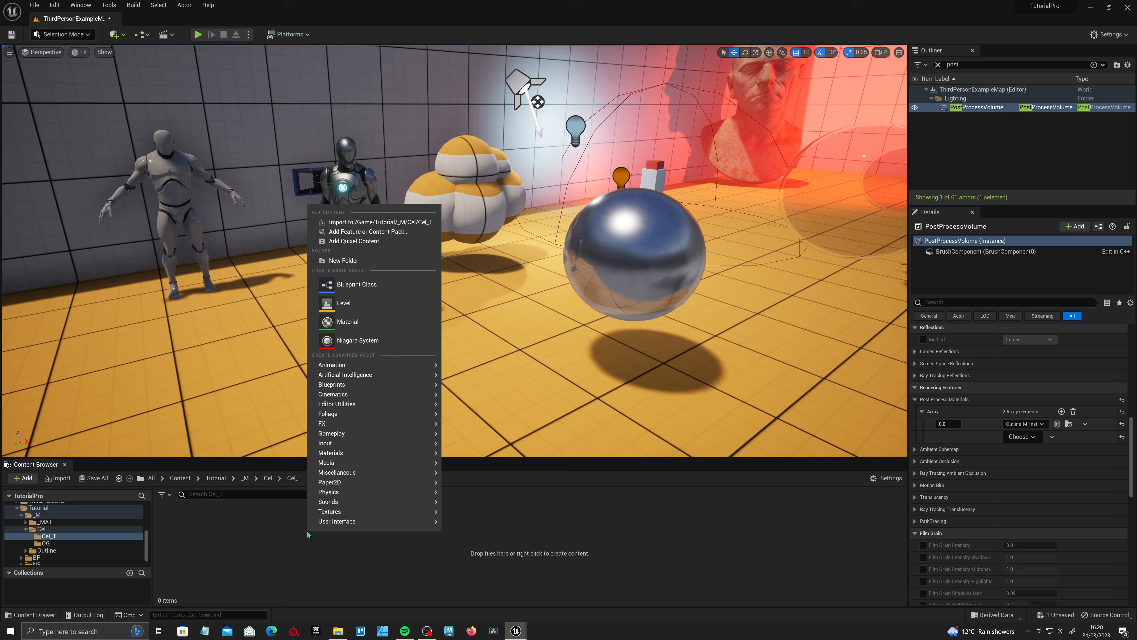
{"action": "left_click", "coordinate": [360, 323]}
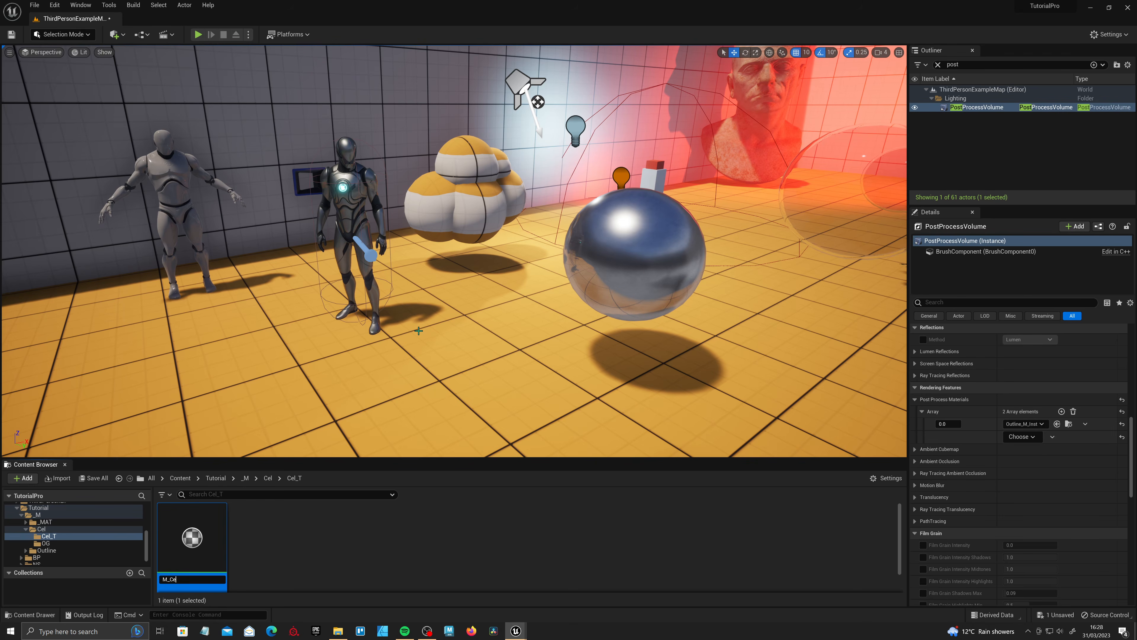
{"action": "type", "text": "M_CelShader"}
{"action": "key", "text": "Return"}
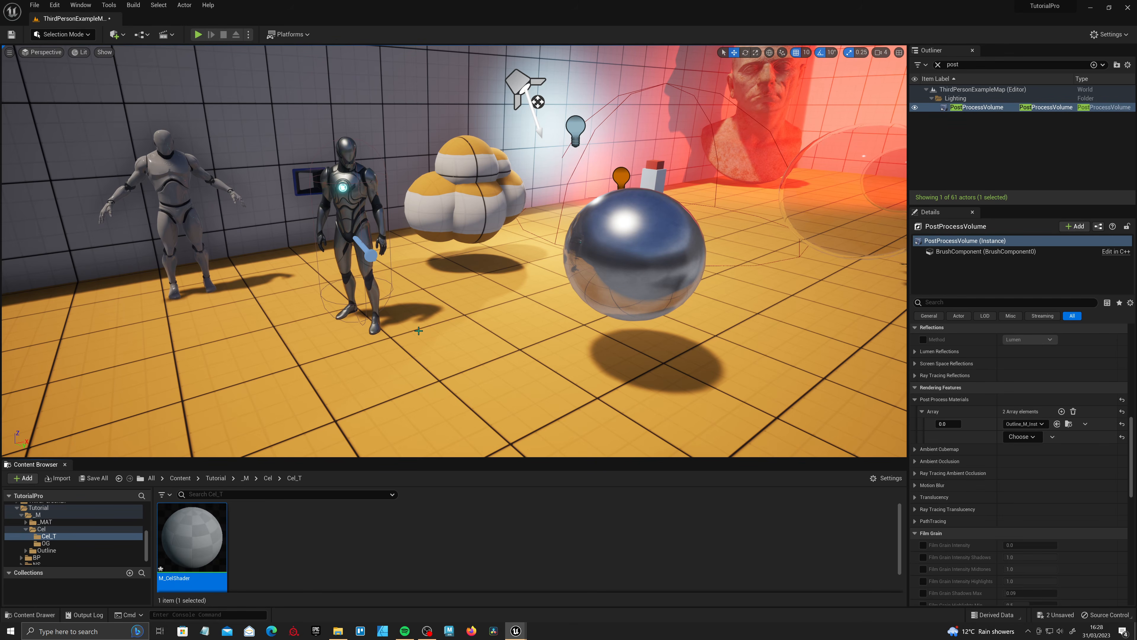
- Create a material instance of M_CelShader, keeping the suggested name
{"action": "right_click", "coordinate": [201, 537]}
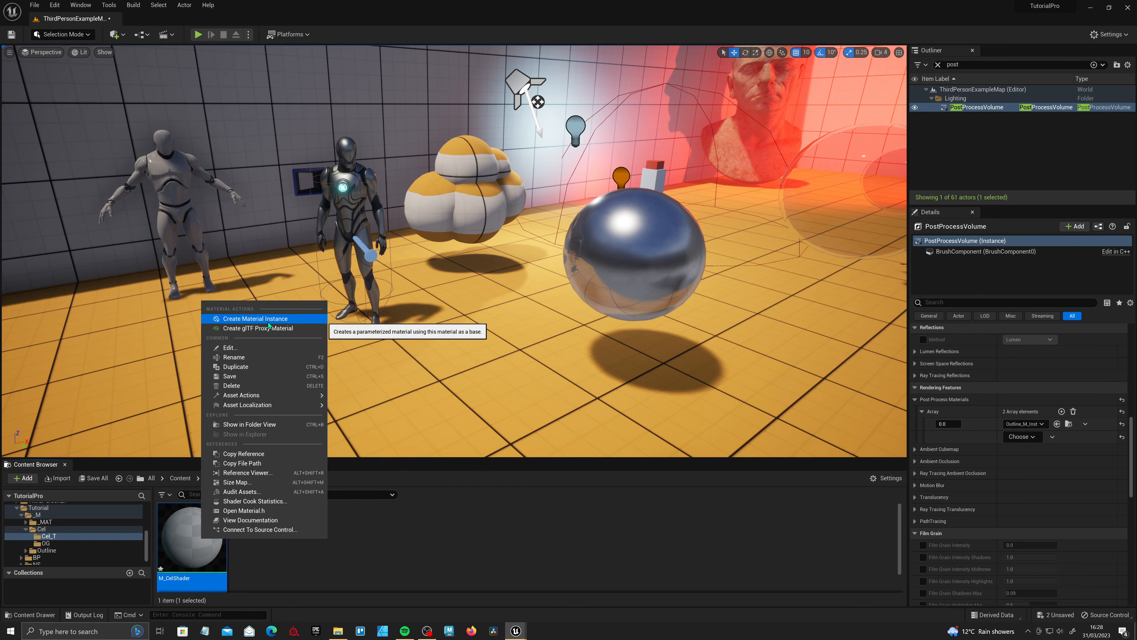
{"action": "left_click", "coordinate": [276, 319]}
{"action": "key", "text": "Return"}
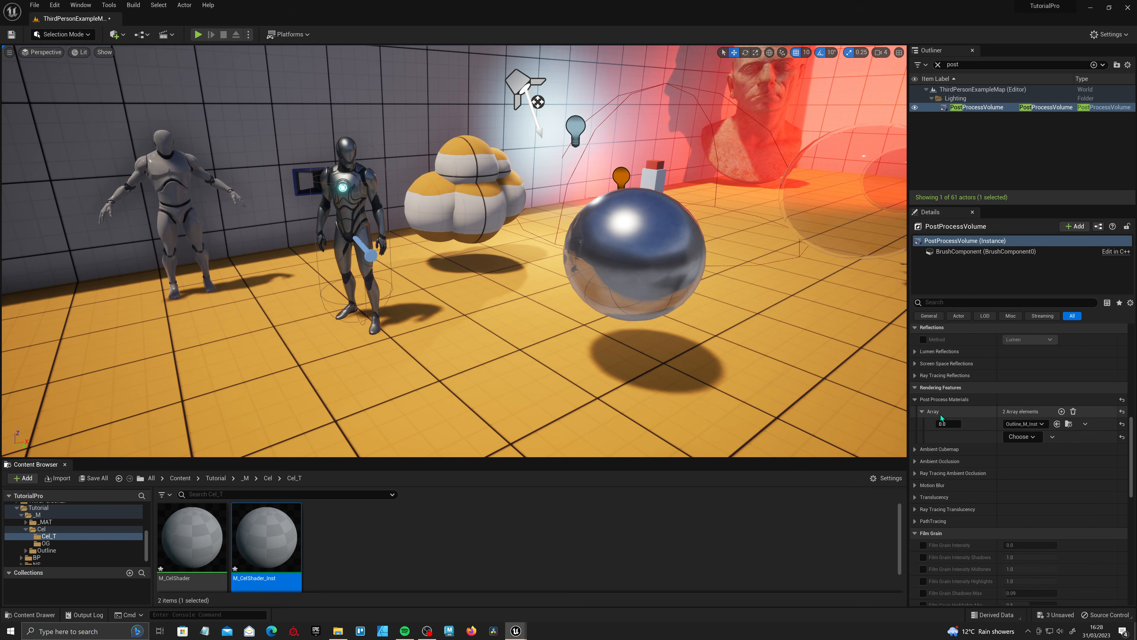
- Make the empty Post Process Materials entry an asset reference and assign M_CelShader_Inst to it
{"action": "left_click", "coordinate": [1032, 437]}
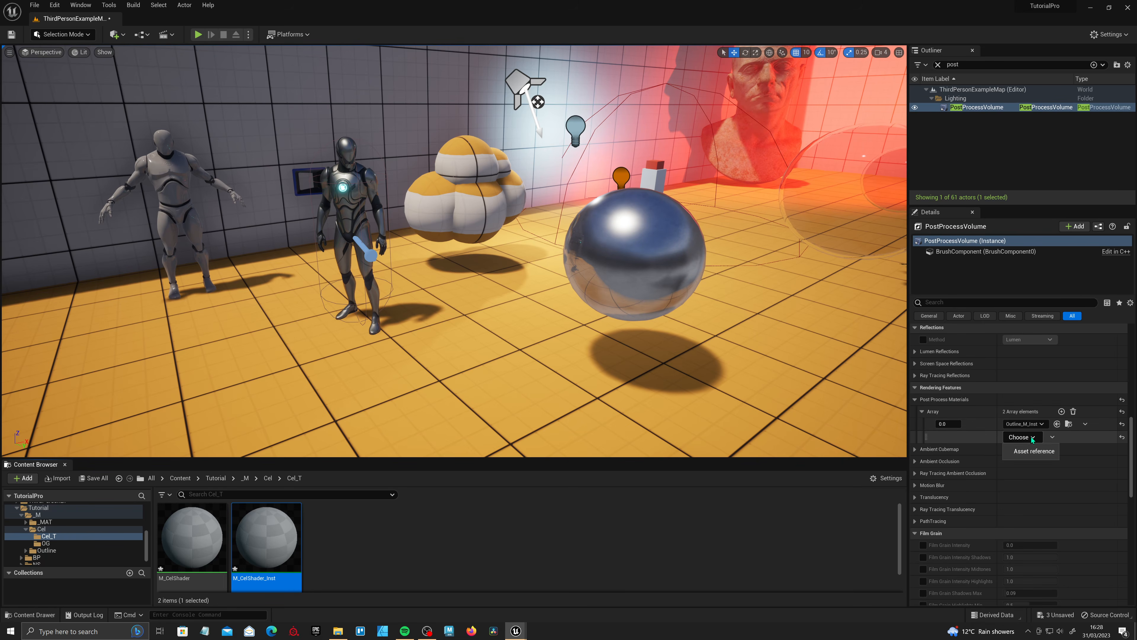
{"action": "left_click", "coordinate": [1034, 452]}
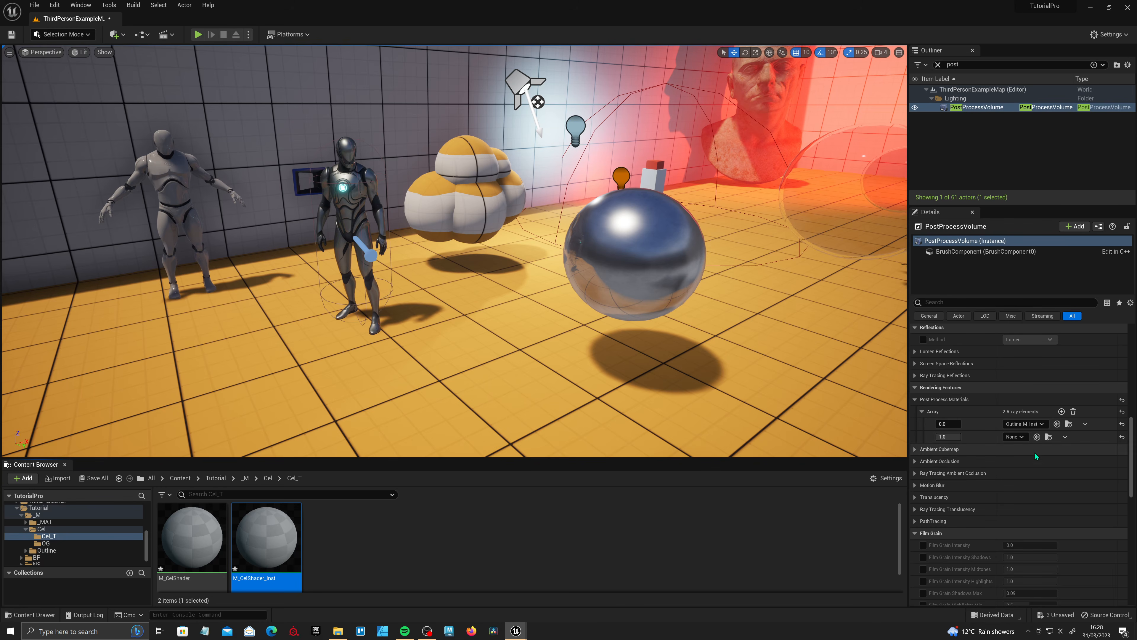
{"action": "left_click_drag", "start_coordinate": [267, 536], "coordinate": [1017, 437]}
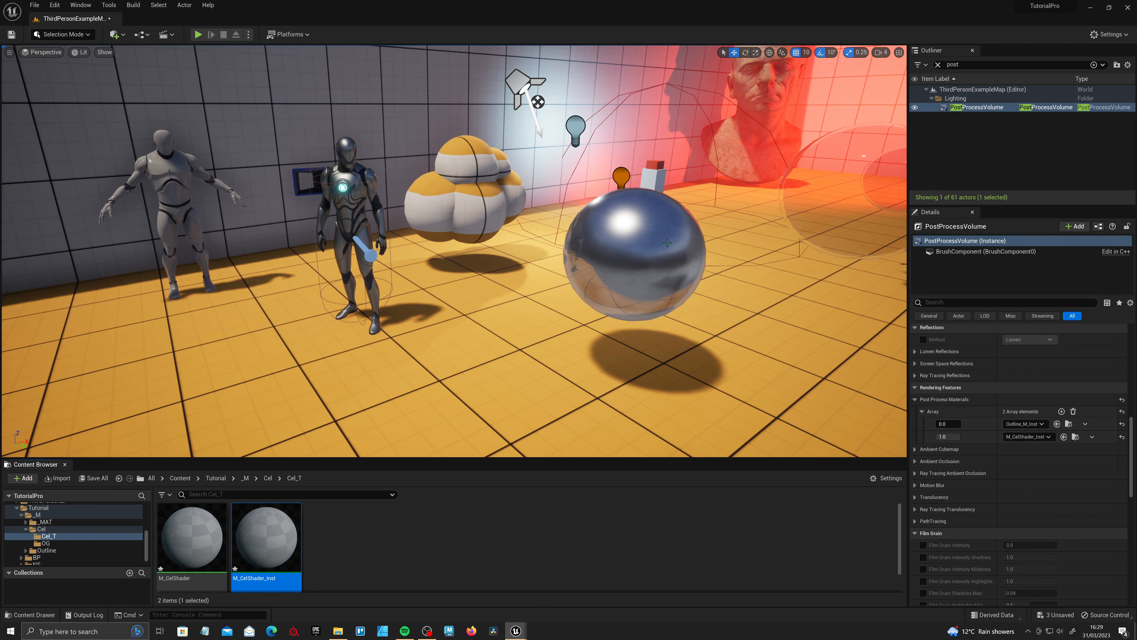
{"action": "left_click", "coordinate": [414, 533]}
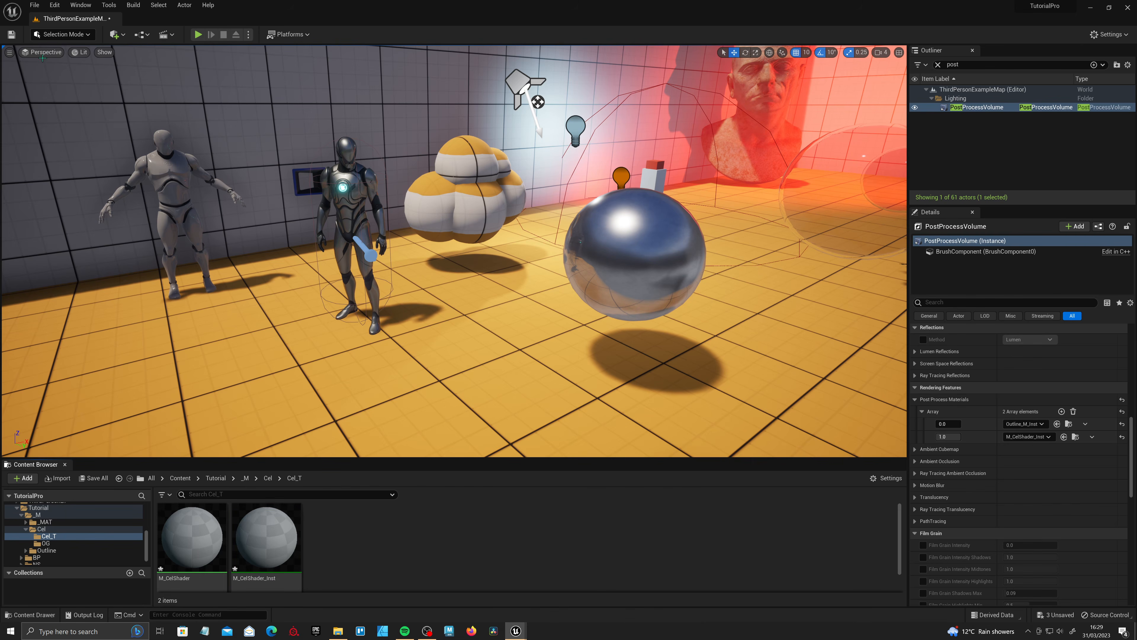
- Save all changes and open the M_CelShader material in an enlarged editor window beside the level viewport
{"action": "left_click", "coordinate": [34, 5]}
{"action": "left_click", "coordinate": [70, 107]}
{"action": "left_click", "coordinate": [193, 538]}
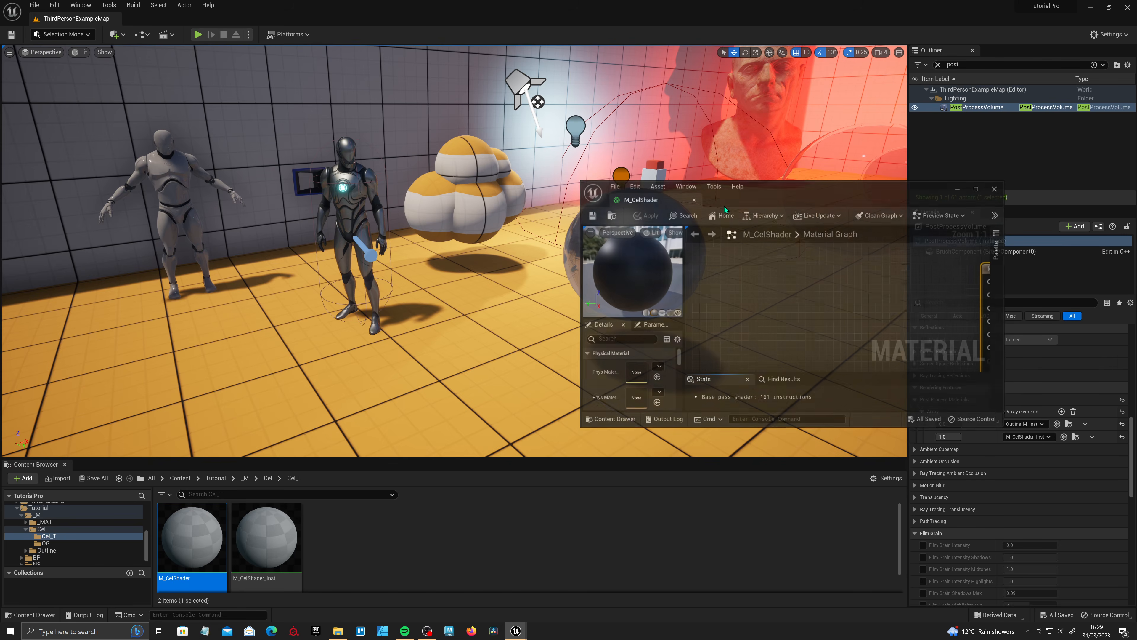
{"action": "left_click_drag", "start_coordinate": [776, 179], "coordinate": [797, 1]}
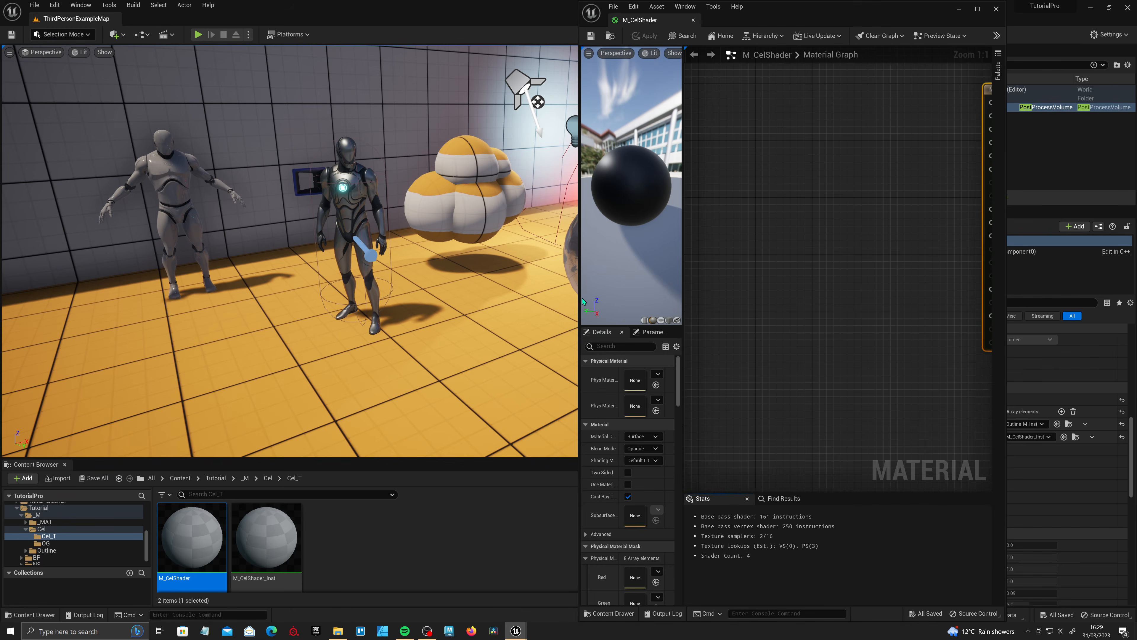
{"action": "left_click_drag", "start_coordinate": [579, 297], "coordinate": [399, 298]}
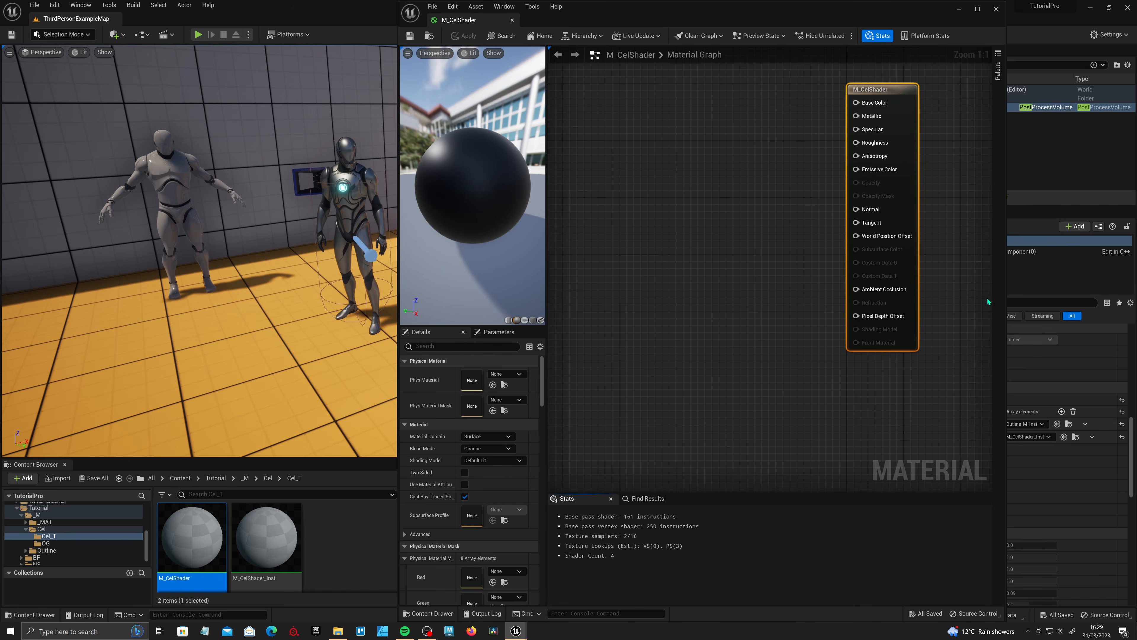
{"action": "left_click_drag", "start_coordinate": [1006, 302], "coordinate": [1120, 302]}
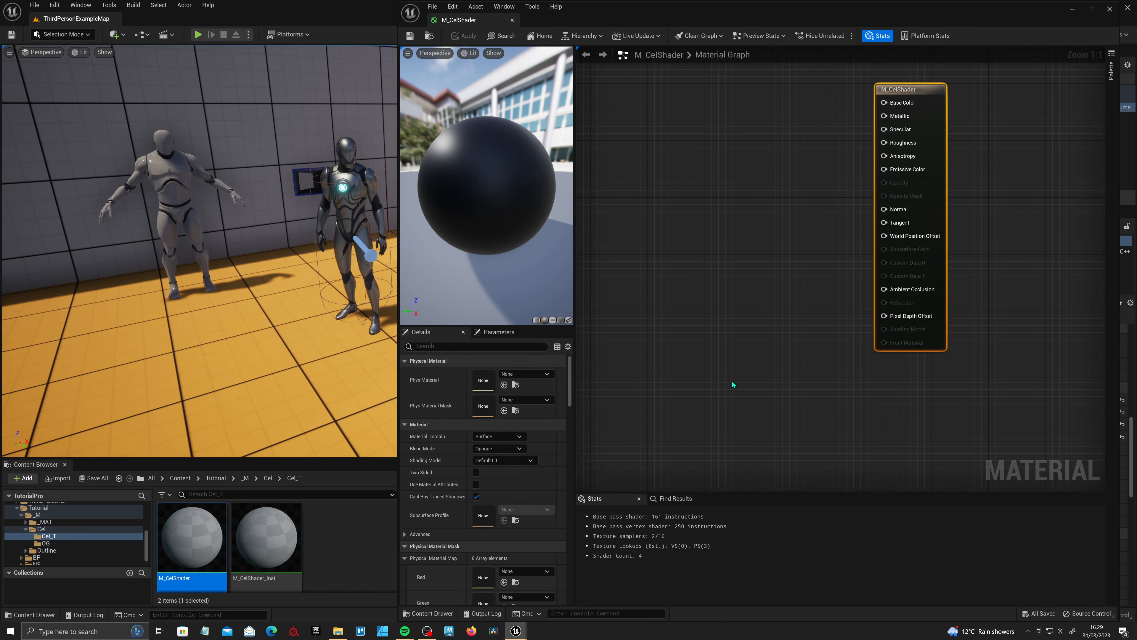
- Set the Material Domain of M_CelShader to Post Process
{"action": "right_click_drag", "start_coordinate": [724, 405], "coordinate": [768, 382]}
{"action": "left_click", "coordinate": [766, 383]}
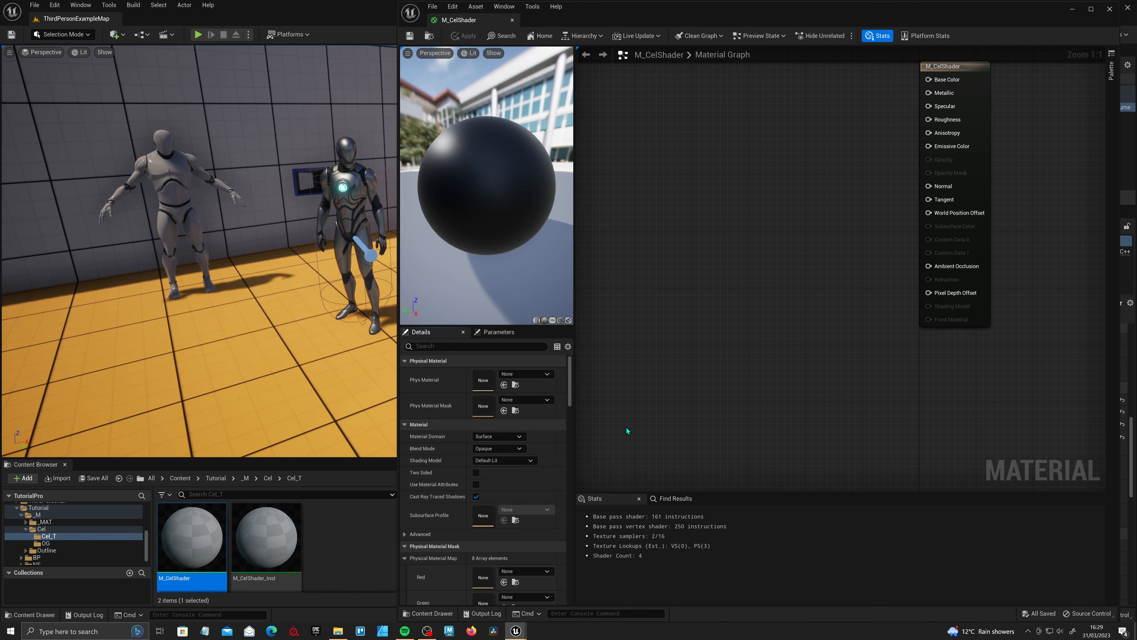
{"action": "left_click", "coordinate": [497, 437]}
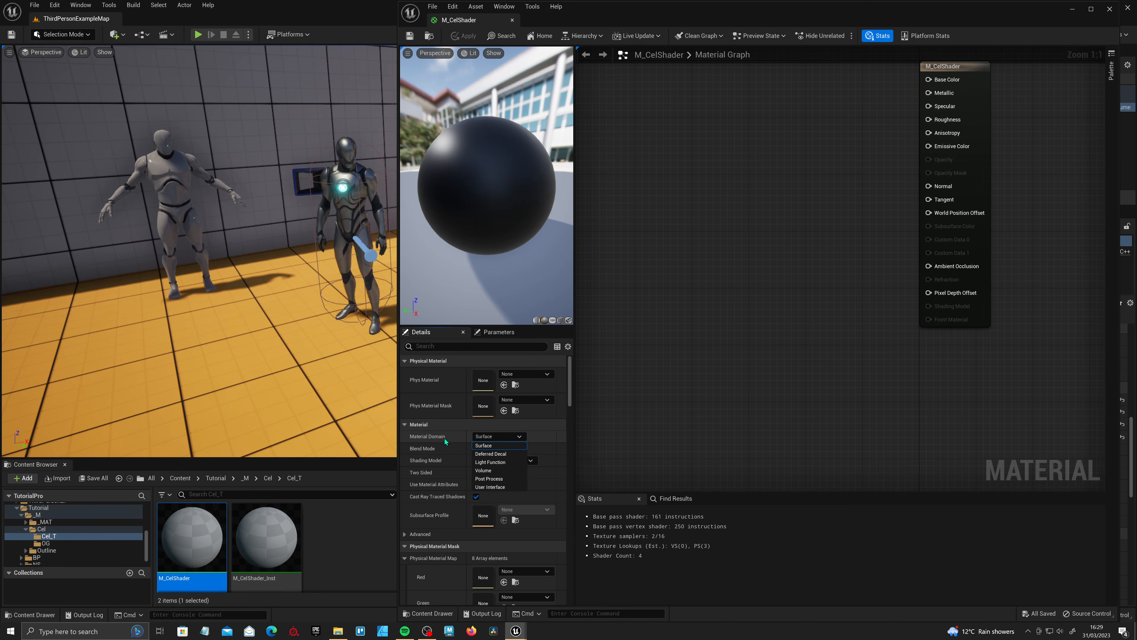
{"action": "left_click", "coordinate": [504, 479]}
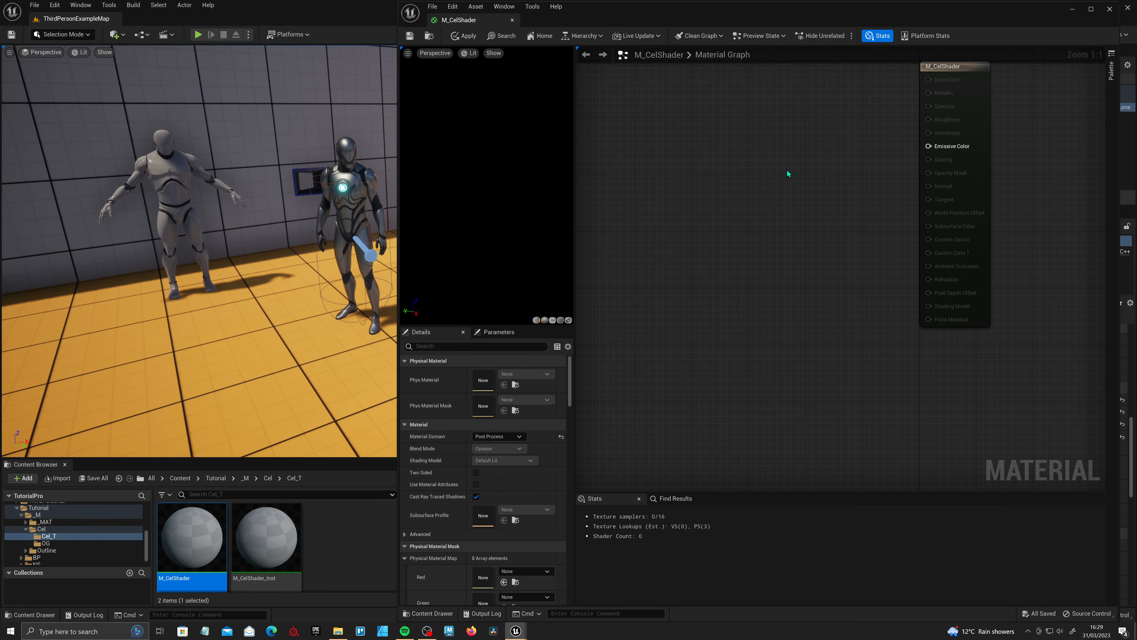
- Examine the level's render buffers in the Buffer Visualization Overview and return the viewport to Lit mode
{"action": "left_click_drag", "start_coordinate": [741, 16], "coordinate": [666, 346]}
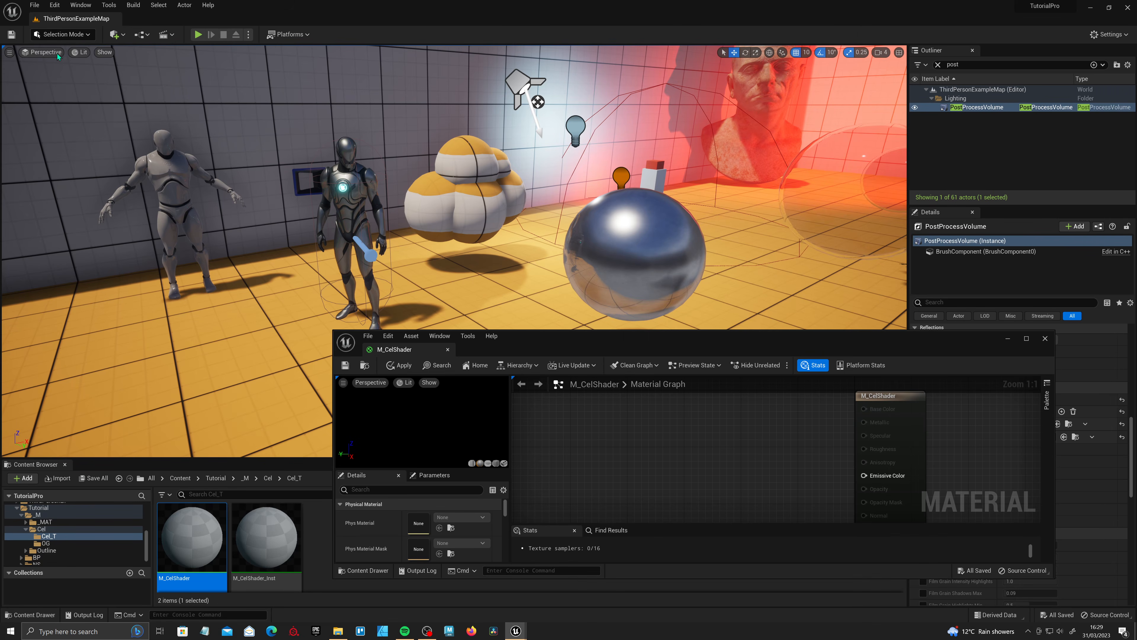
{"action": "left_click", "coordinate": [82, 53]}
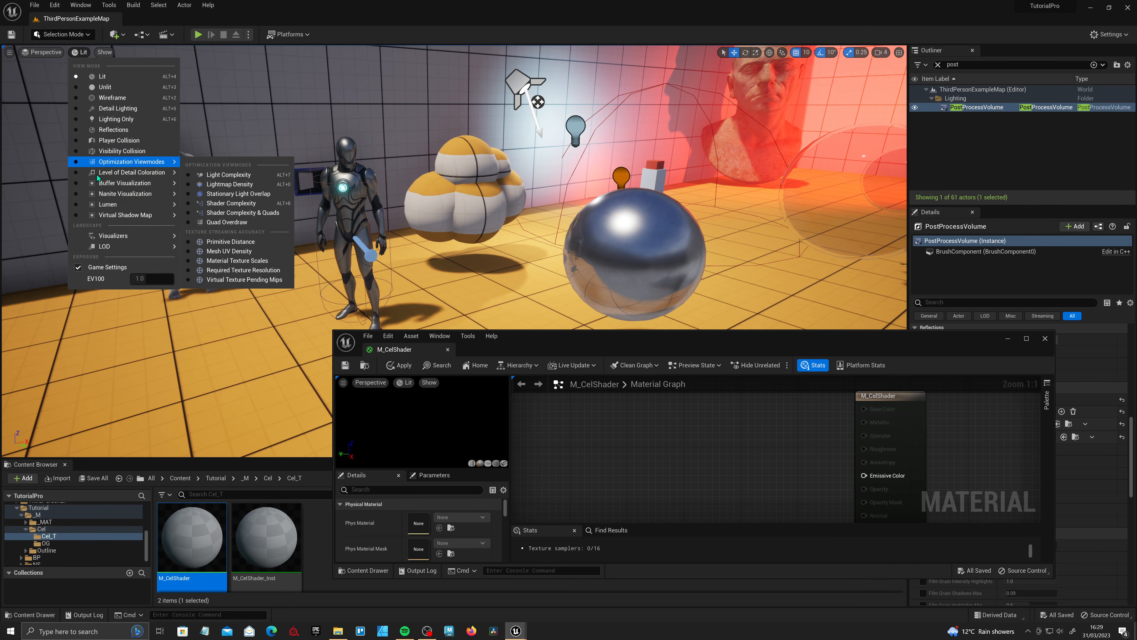
{"action": "mouse_move", "coordinate": [124, 186]}
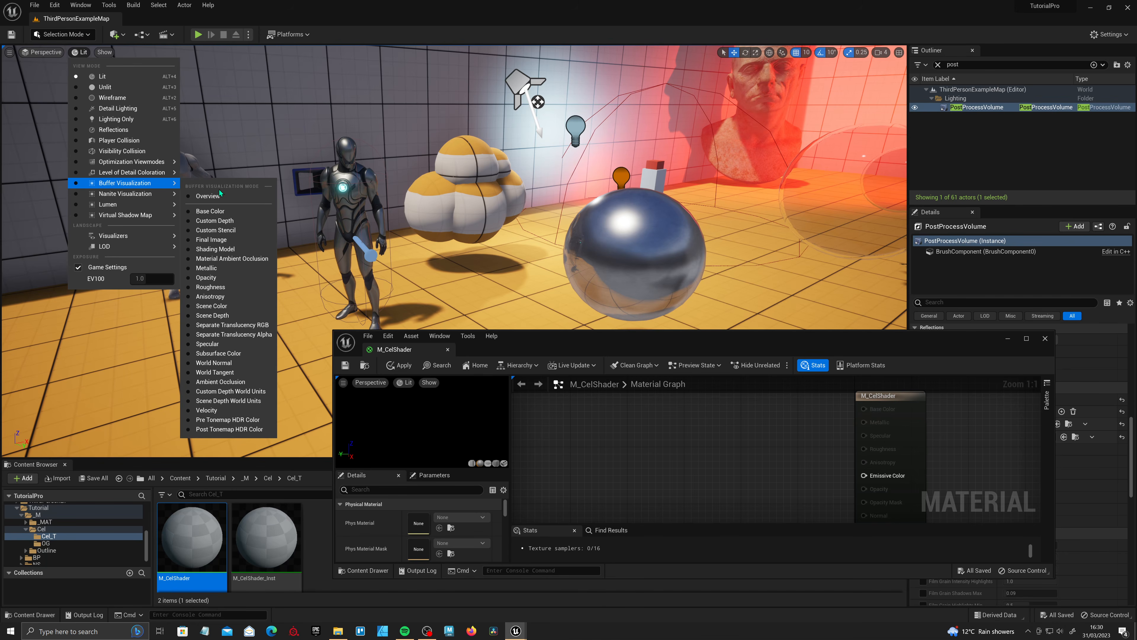
{"action": "left_click", "coordinate": [220, 199]}
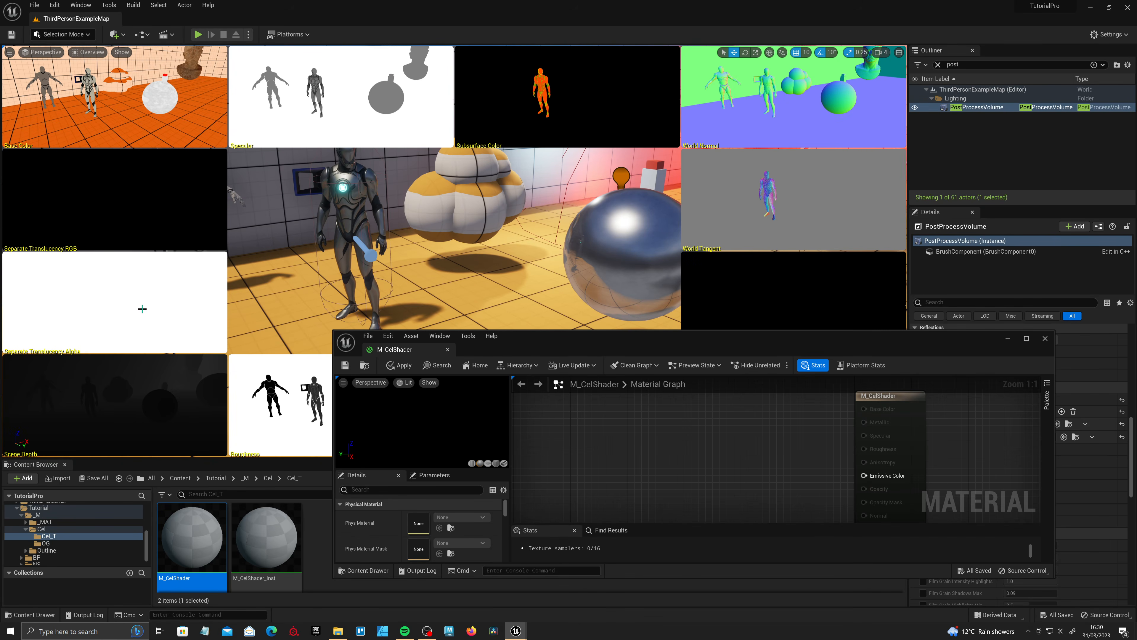
{"action": "left_click_drag", "start_coordinate": [599, 346], "coordinate": [448, 445]}
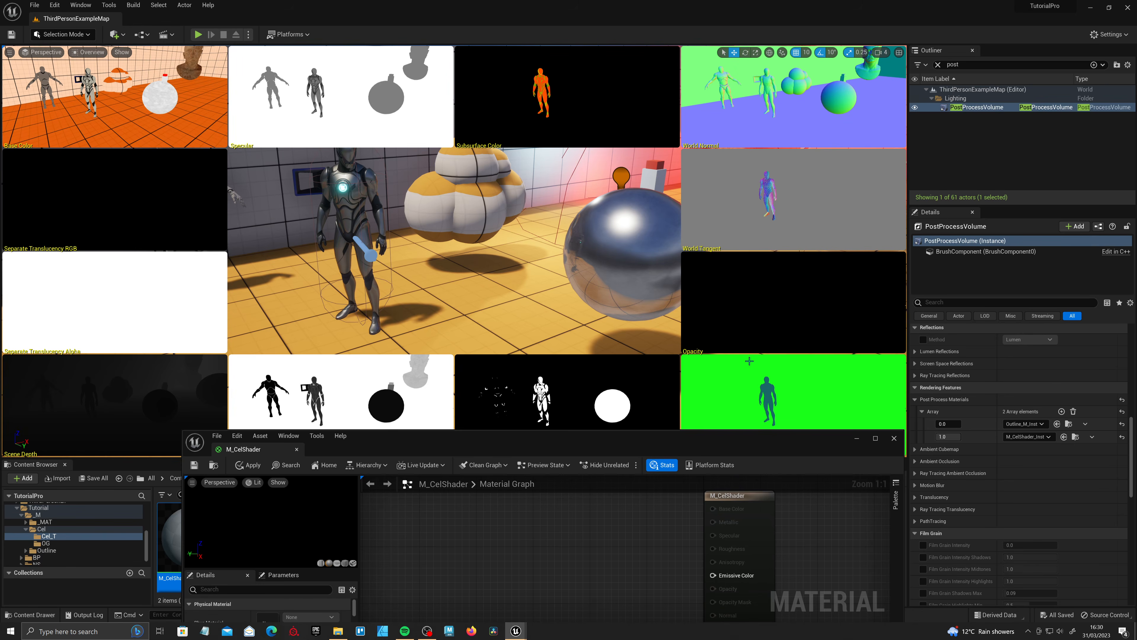
{"action": "right_click_drag", "start_coordinate": [542, 202], "coordinate": [548, 190]}
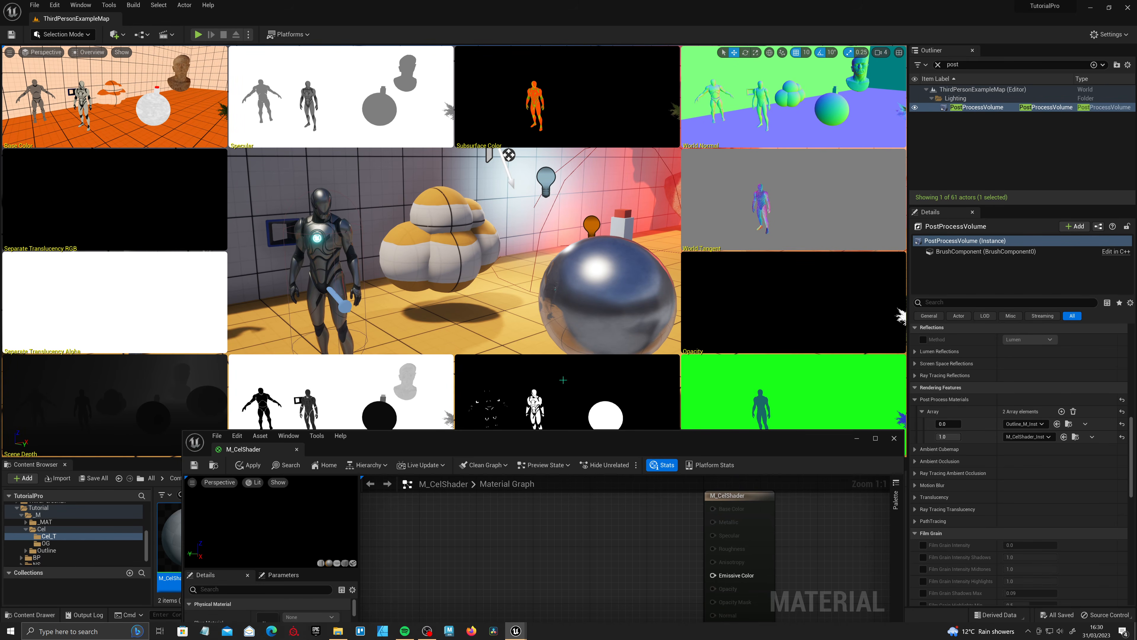
{"action": "left_click_drag", "start_coordinate": [598, 440], "coordinate": [609, 345]}
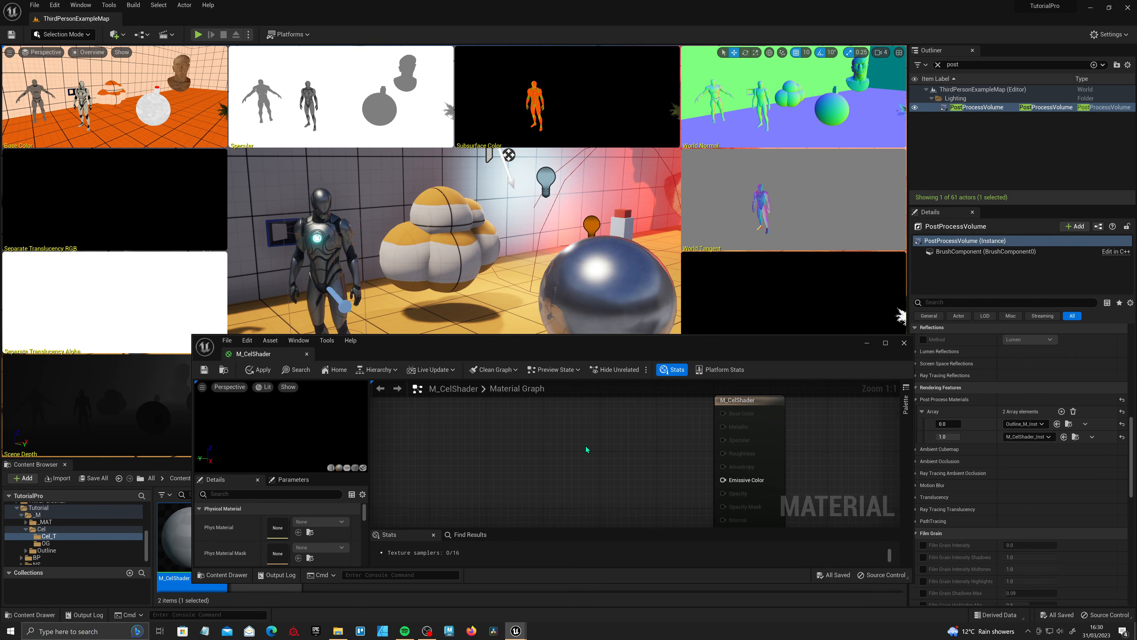
{"action": "left_click", "coordinate": [86, 55]}
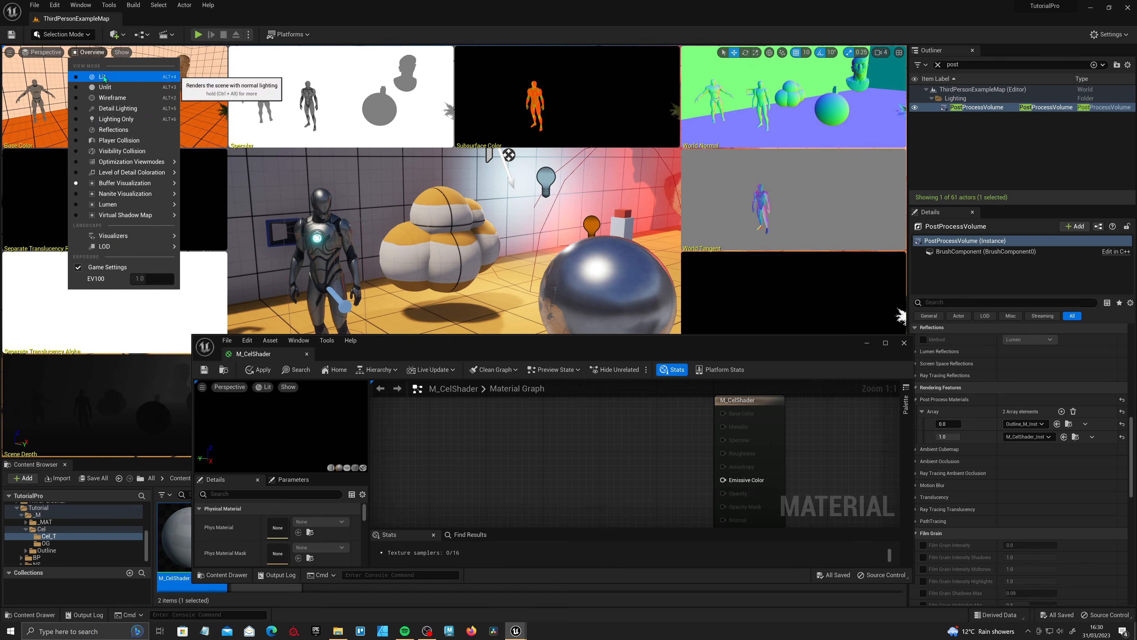
{"action": "left_click", "coordinate": [96, 76]}
- Maximize the material editor and add a SceneTexture node well to the left of the M_CelShader output node
{"action": "left_click_drag", "start_coordinate": [565, 347], "coordinate": [550, 202]}
{"action": "left_click", "coordinate": [871, 198]}
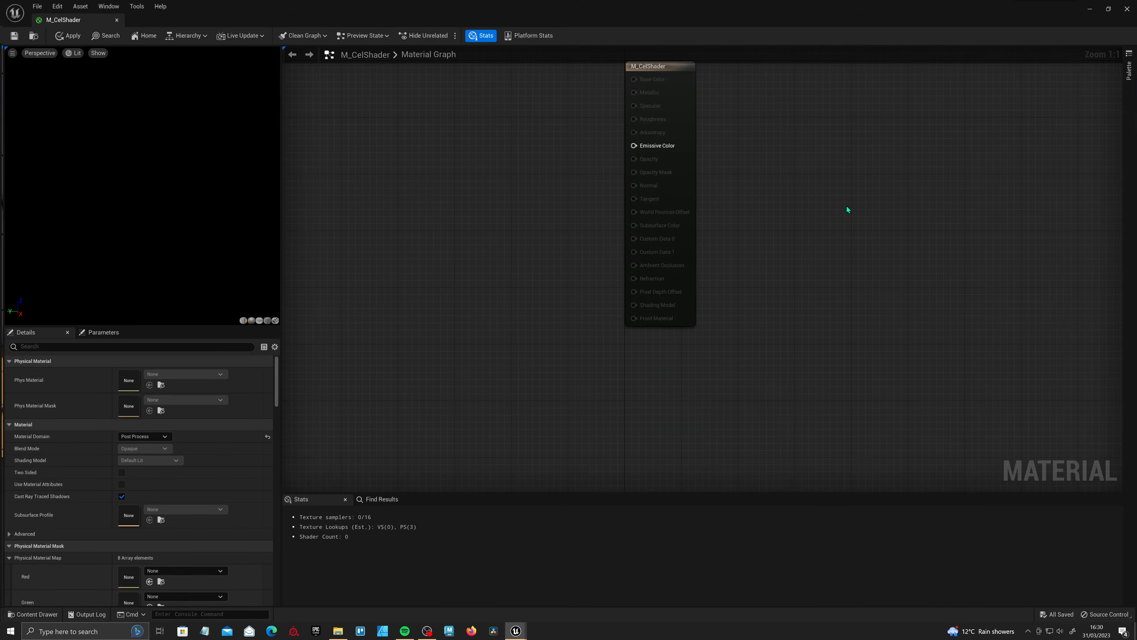
{"action": "right_click", "coordinate": [545, 228]}
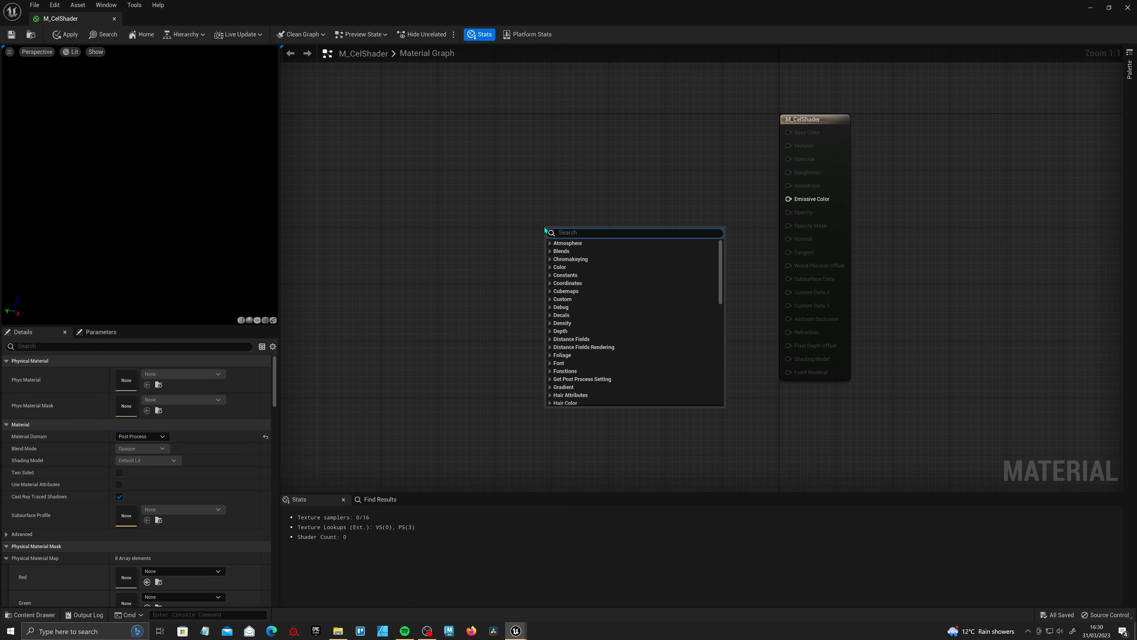
{"action": "type", "text": "scenw"}
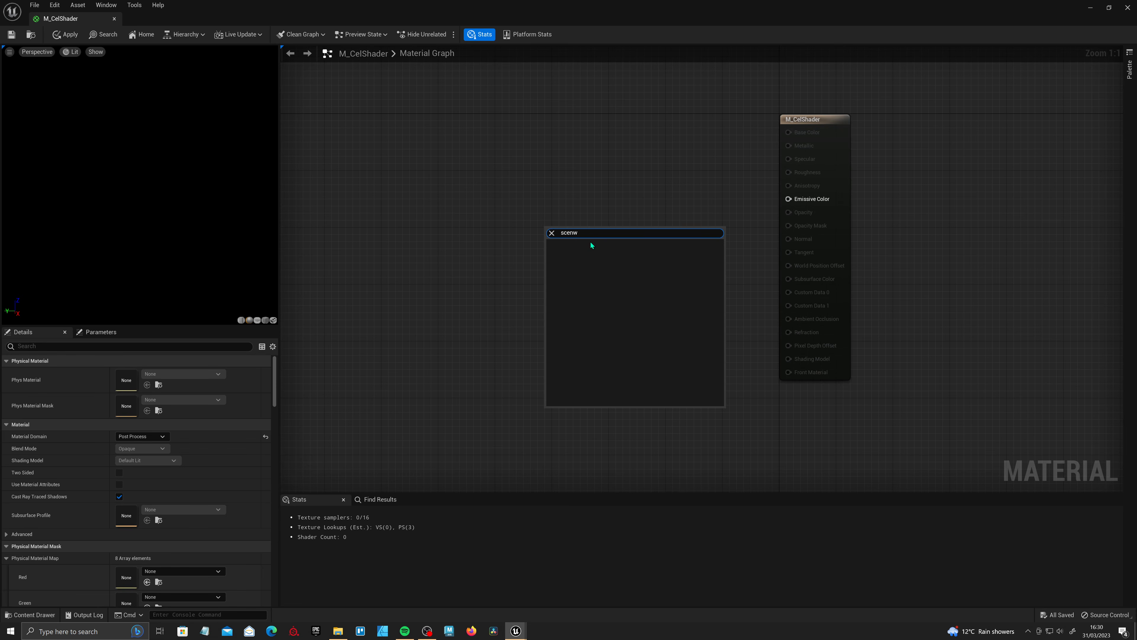
{"action": "key", "text": "BackSpace"}
{"action": "type", "text": "e"}
{"action": "left_click", "coordinate": [581, 356]}
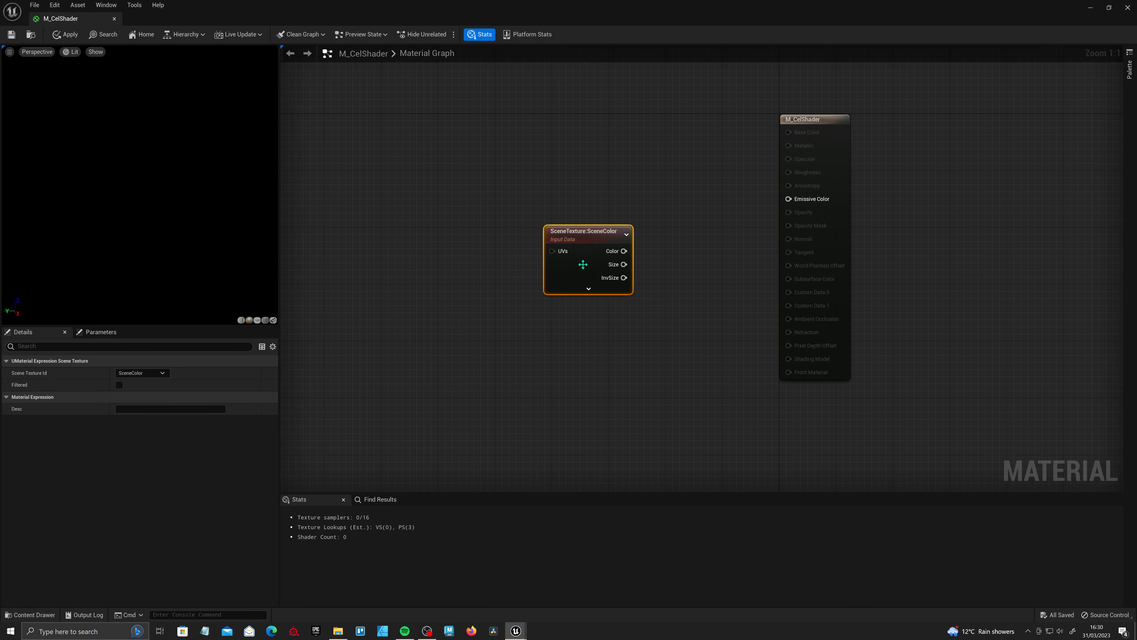
{"action": "left_click_drag", "start_coordinate": [590, 241], "coordinate": [397, 219]}
- Set the SceneTexture node to PostProcessInput0, feed its Color into Emissive Color and apply the material
{"action": "left_click", "coordinate": [162, 374]}
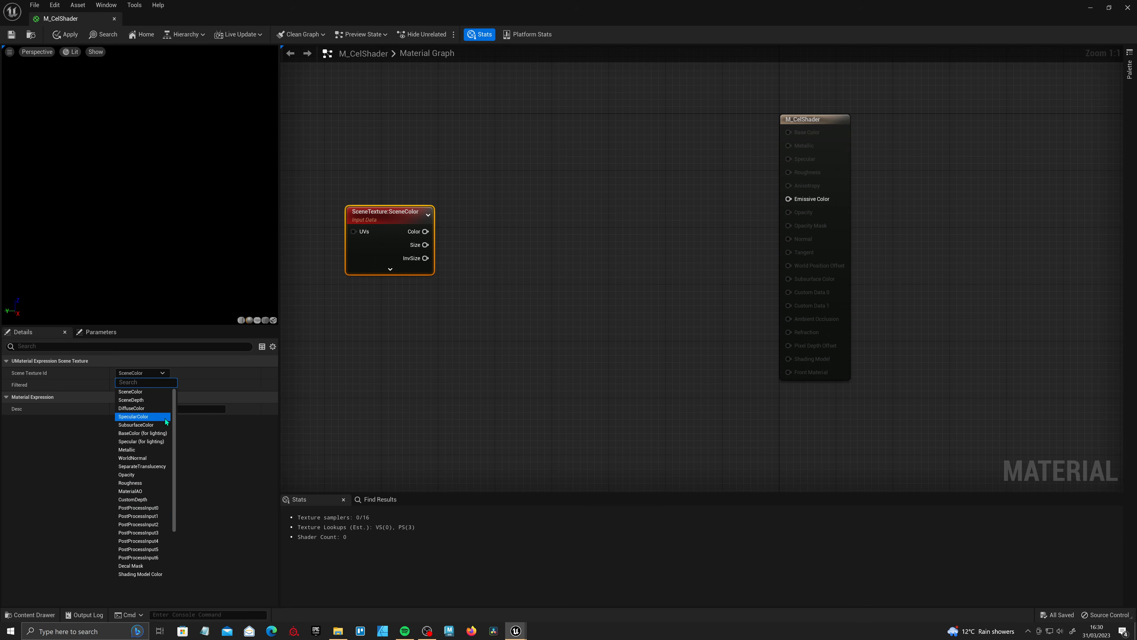
{"action": "left_click", "coordinate": [157, 510]}
{"action": "left_click_drag", "start_coordinate": [446, 231], "coordinate": [803, 202]}
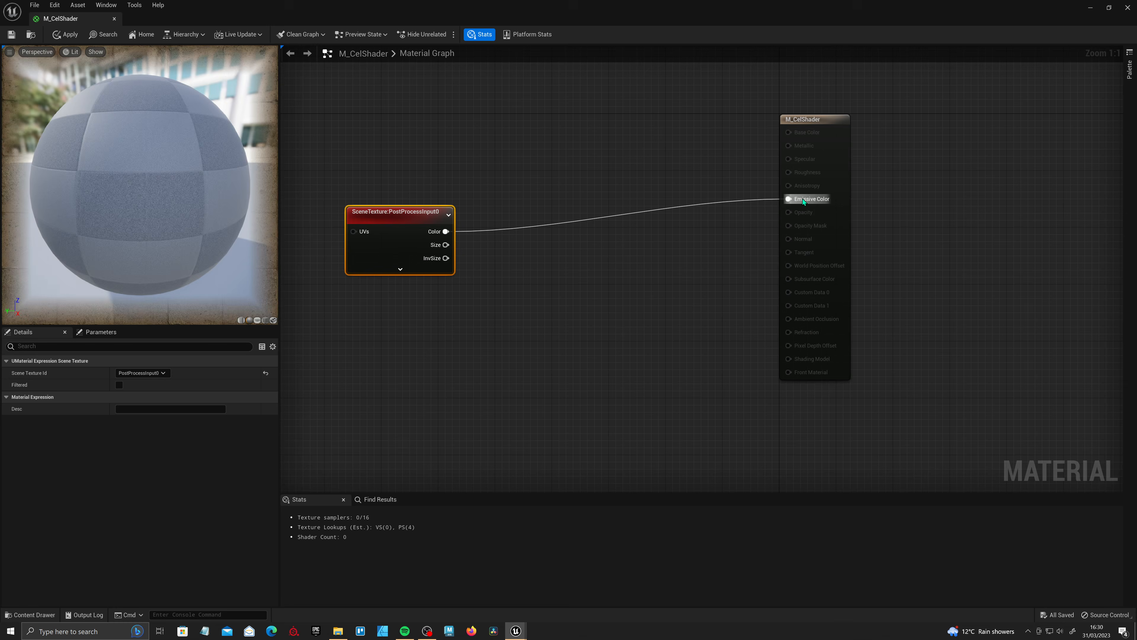
{"action": "left_click", "coordinate": [66, 36]}
- Examine the level viewport with the applied post process material, then return to the full-size material graph
{"action": "double_click", "coordinate": [341, 17]}
{"action": "left_click_drag", "start_coordinate": [341, 17], "coordinate": [613, 285]}
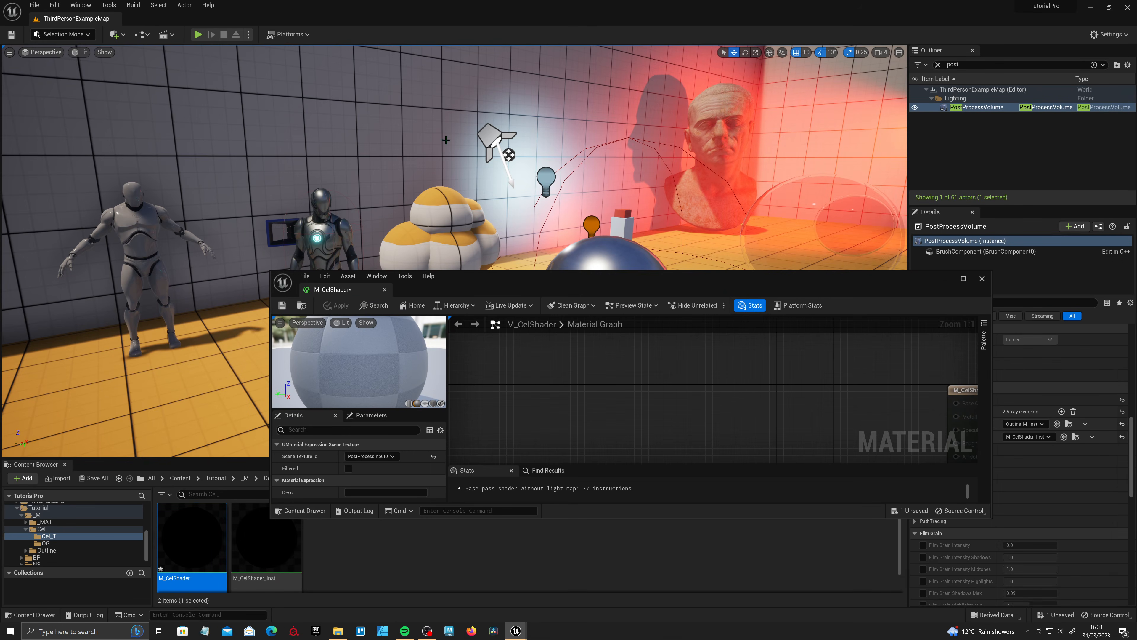
{"action": "right_click_drag", "start_coordinate": [547, 185], "coordinate": [598, 191]}
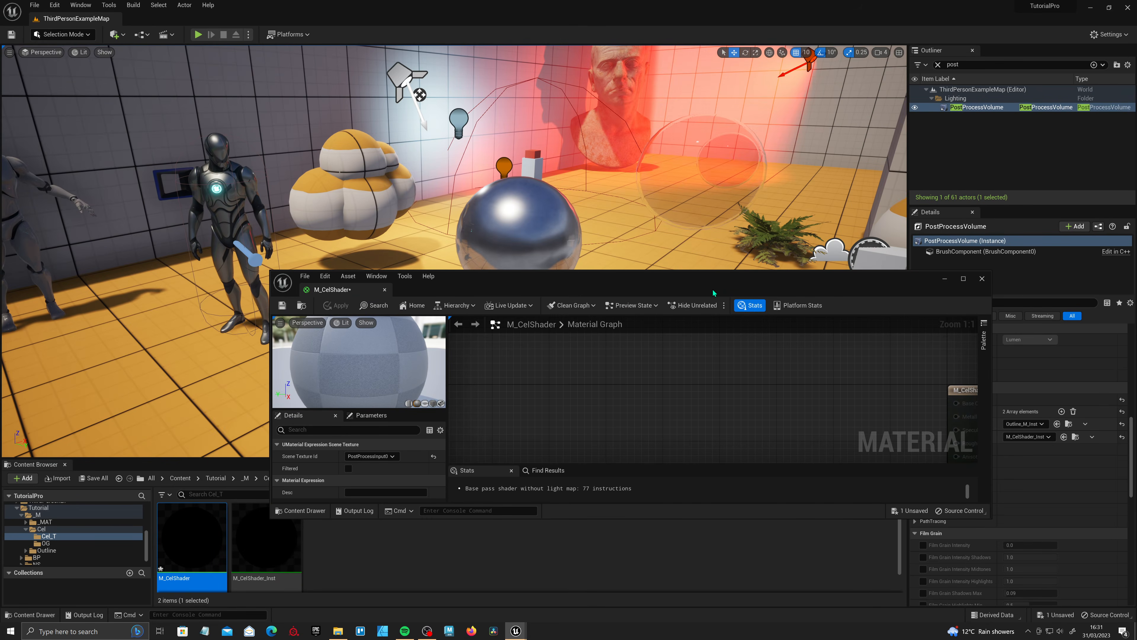
{"action": "left_click_drag", "start_coordinate": [713, 291], "coordinate": [711, 275]}
{"action": "left_click_drag", "start_coordinate": [943, 278], "coordinate": [939, 228]}
{"action": "left_click", "coordinate": [959, 213]}
{"action": "right_click_drag", "start_coordinate": [525, 263], "coordinate": [658, 258]}
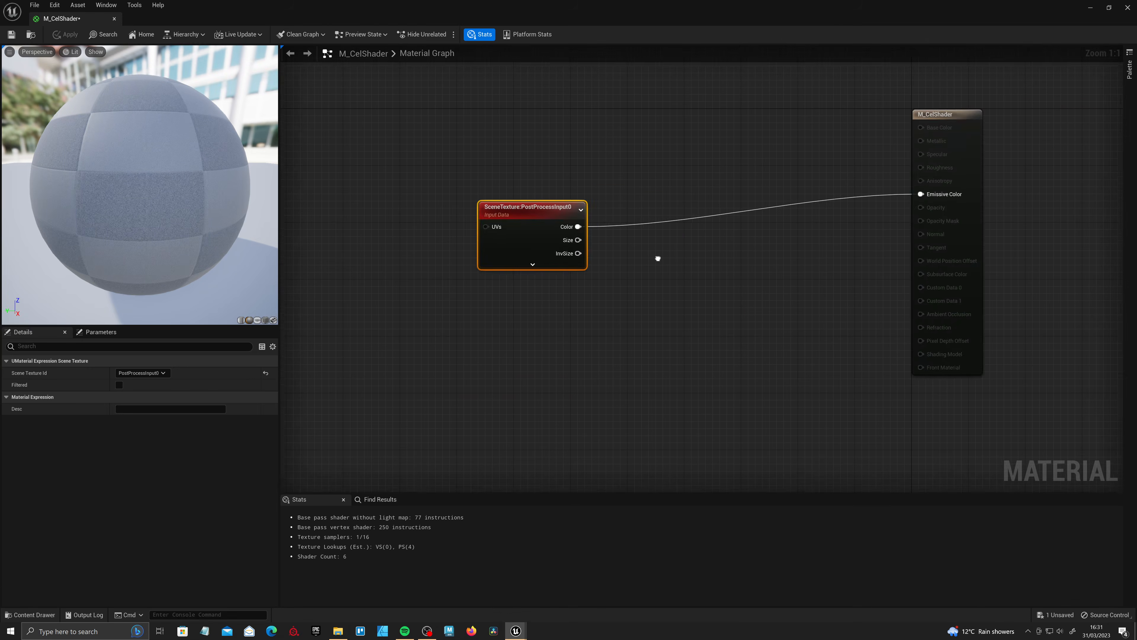
{"action": "scroll", "coordinate": [603, 240], "scroll_direction": "down", "scroll_amount": 5}
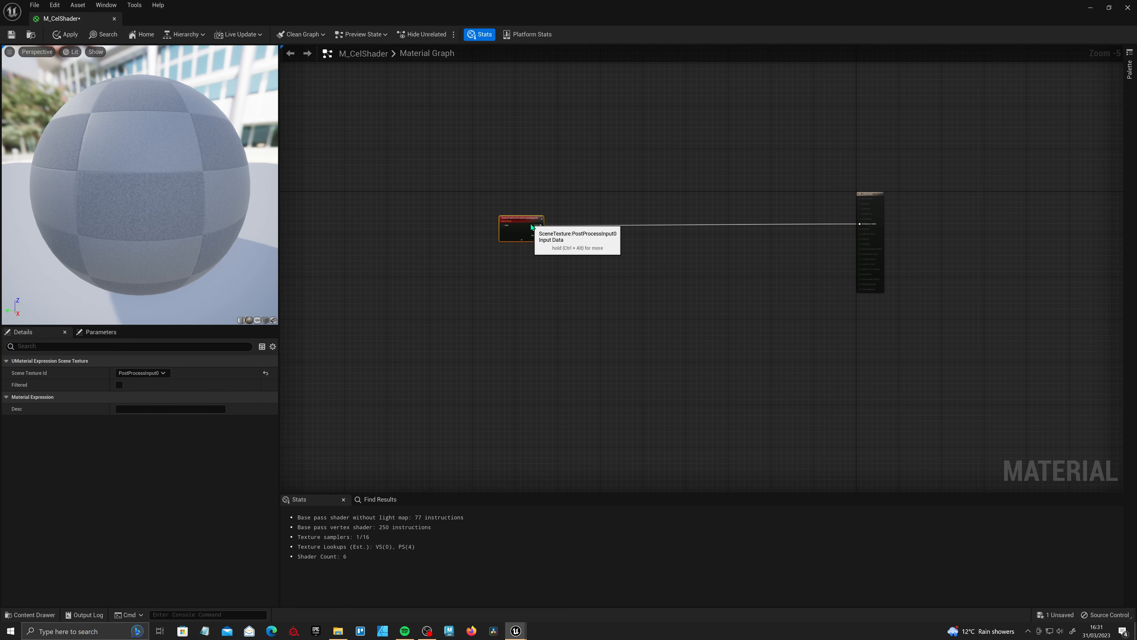
- Move the PostProcessInput0 SceneTexture node farther away from the material output node to make room between them
{"action": "scroll", "coordinate": [644, 273], "scroll_direction": "up", "scroll_amount": 3}
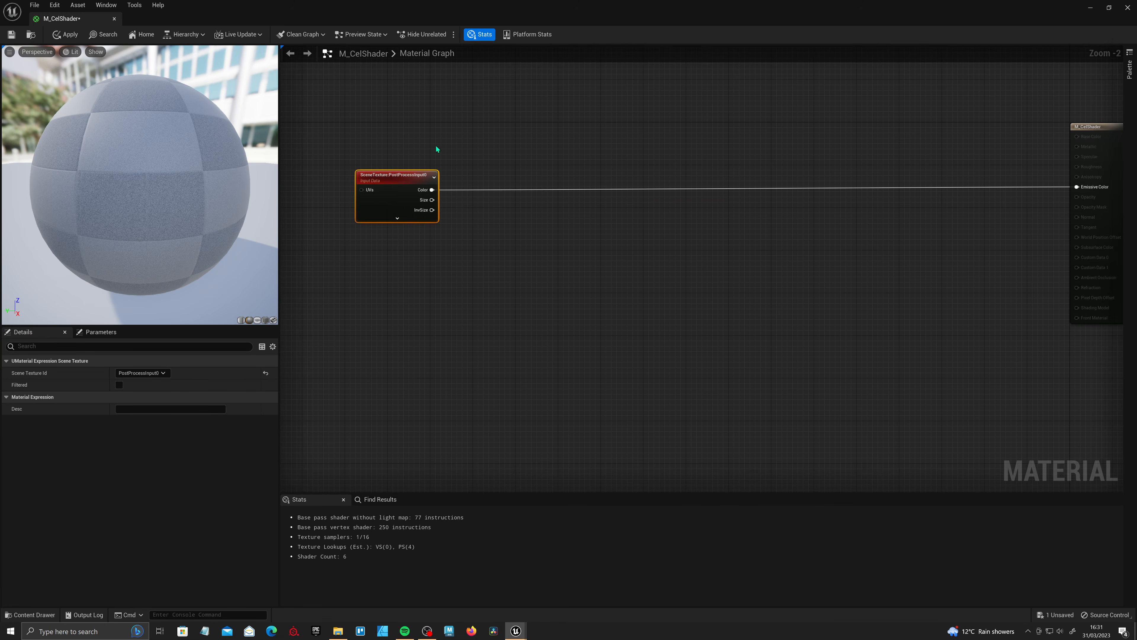
{"action": "right_click_drag", "start_coordinate": [521, 168], "coordinate": [609, 185]}
{"action": "scroll", "coordinate": [610, 185], "scroll_direction": "down", "scroll_amount": 4}
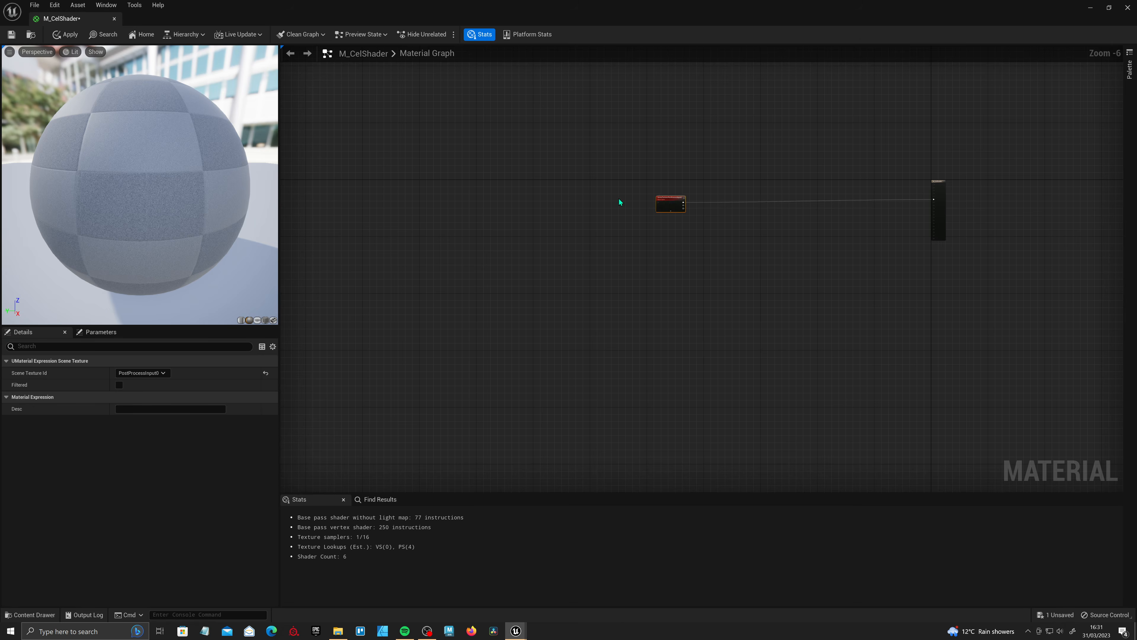
{"action": "left_click_drag", "start_coordinate": [659, 207], "coordinate": [480, 203]}
{"action": "scroll", "coordinate": [481, 204], "scroll_direction": "up", "scroll_amount": 4}
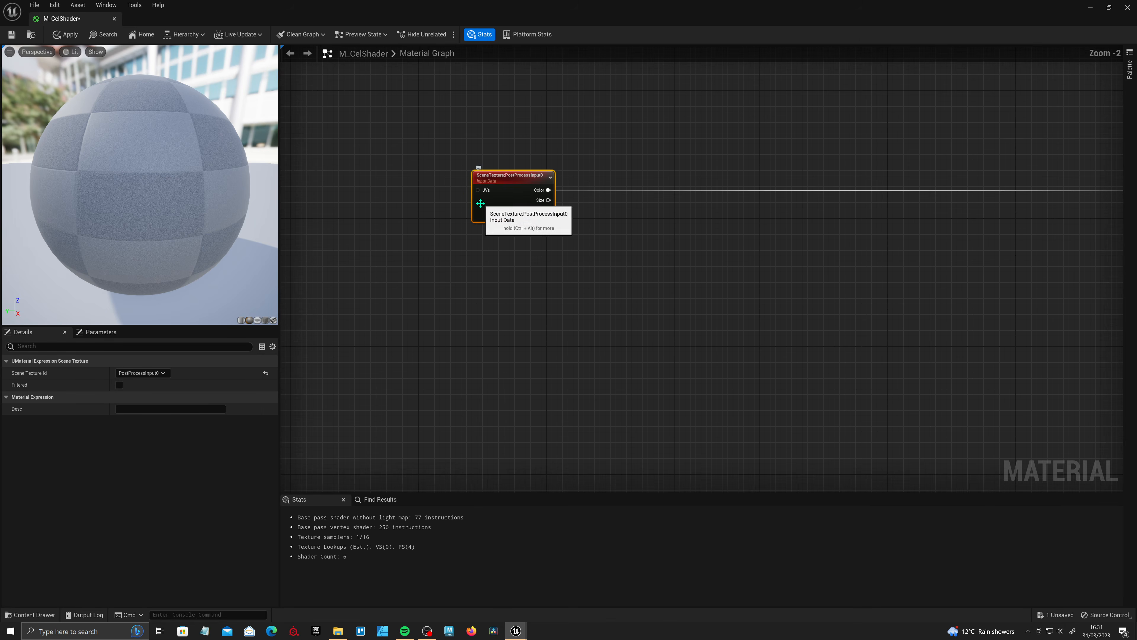
- Duplicate the SceneTexture node below the original and set the copy's Scene Texture Id to BaseColor (as stored in GBuffer)
{"action": "left_click_drag", "start_coordinate": [433, 254], "coordinate": [550, 159]}
{"action": "key", "text": "ctrl+d"}
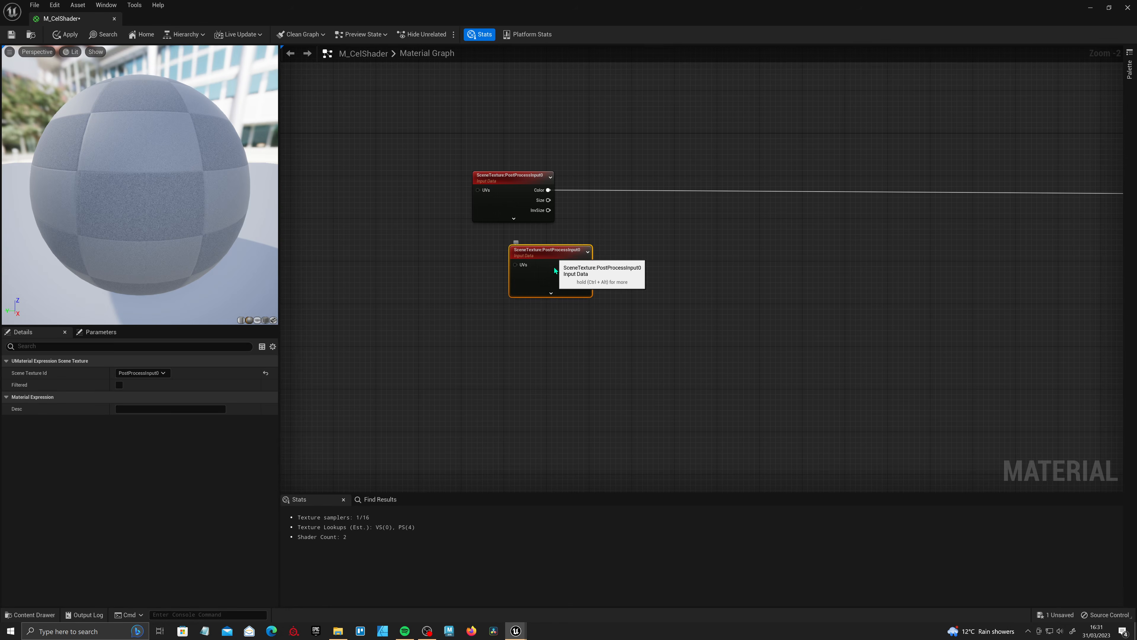
{"action": "left_click_drag", "start_coordinate": [559, 266], "coordinate": [526, 282]}
{"action": "left_click", "coordinate": [142, 372]}
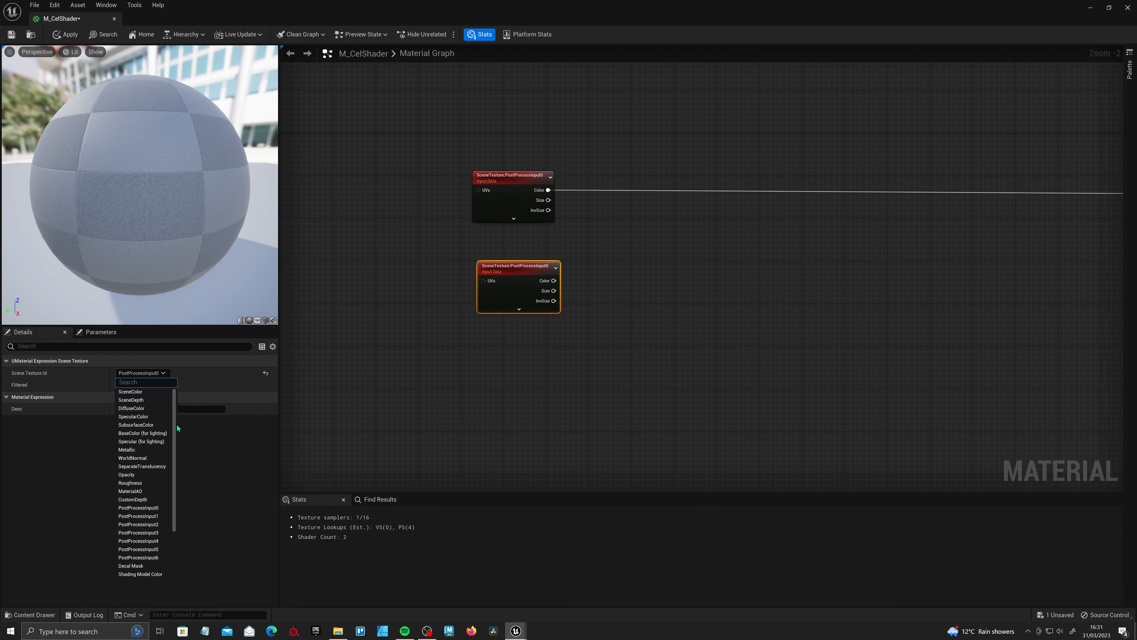
{"action": "scroll", "coordinate": [154, 434], "scroll_direction": "down", "scroll_amount": 3}
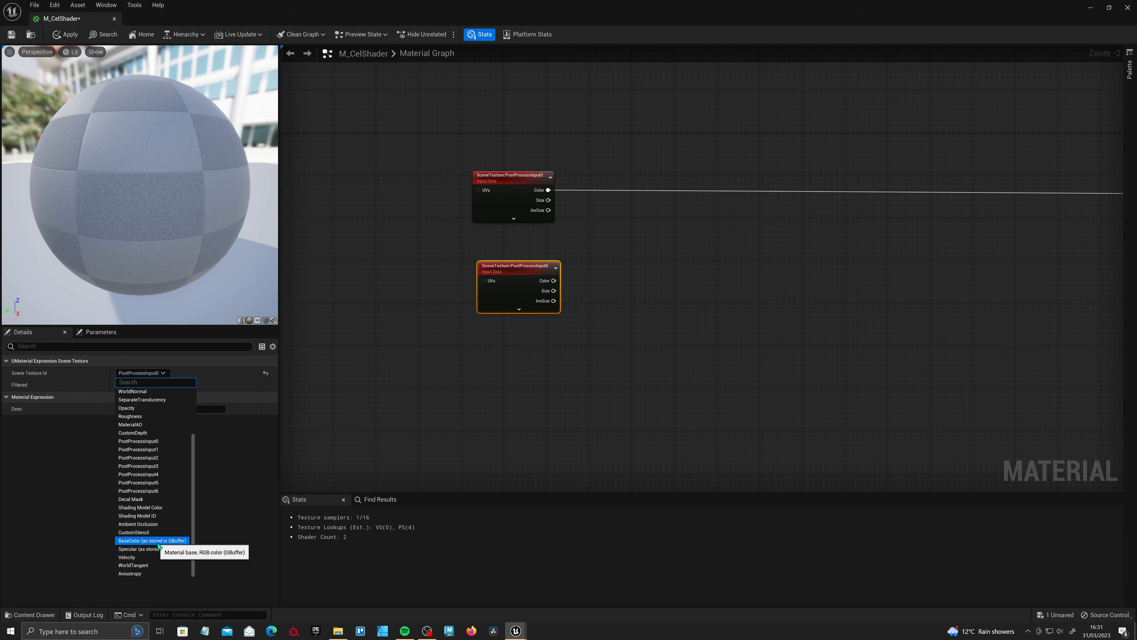
{"action": "left_click", "coordinate": [169, 544]}
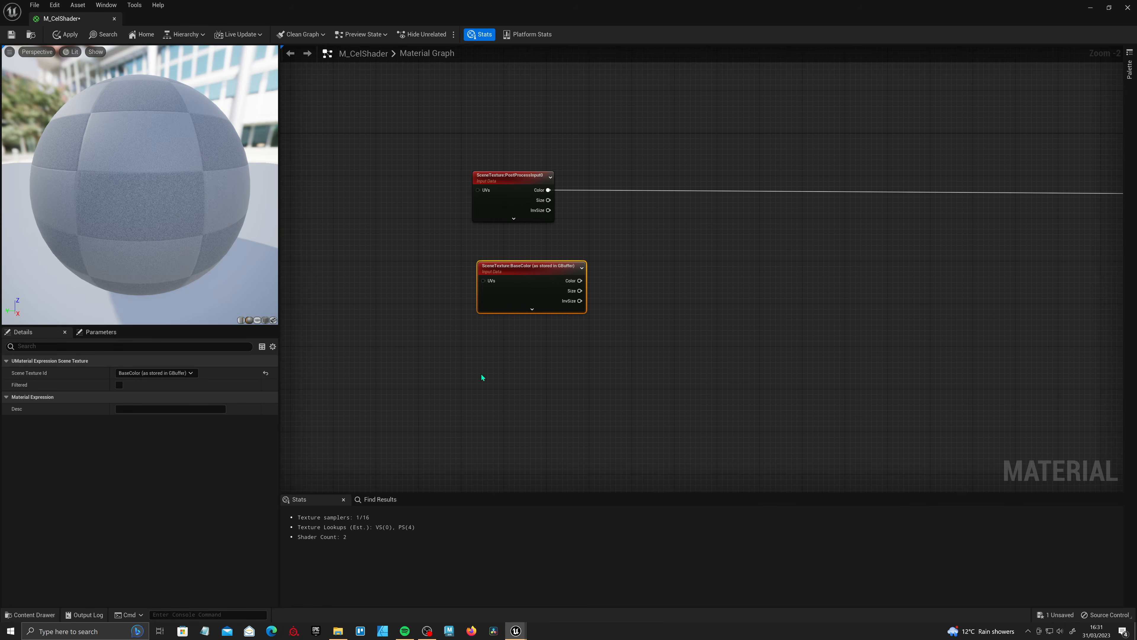
- Add a Desaturation node fed by the Color output of the PostProcessInput0 SceneTexture node
{"action": "right_click_drag", "start_coordinate": [594, 339], "coordinate": [477, 345]}
{"action": "left_click_drag", "start_coordinate": [388, 223], "coordinate": [487, 191]}
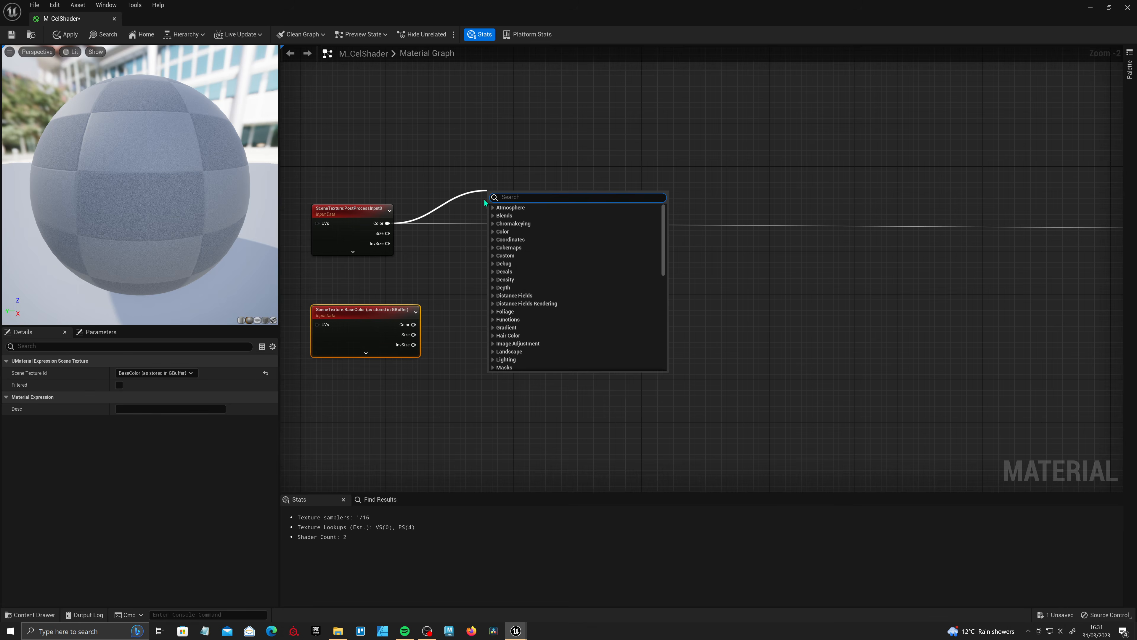
{"action": "type", "text": "des"}
{"action": "key", "text": "Return"}
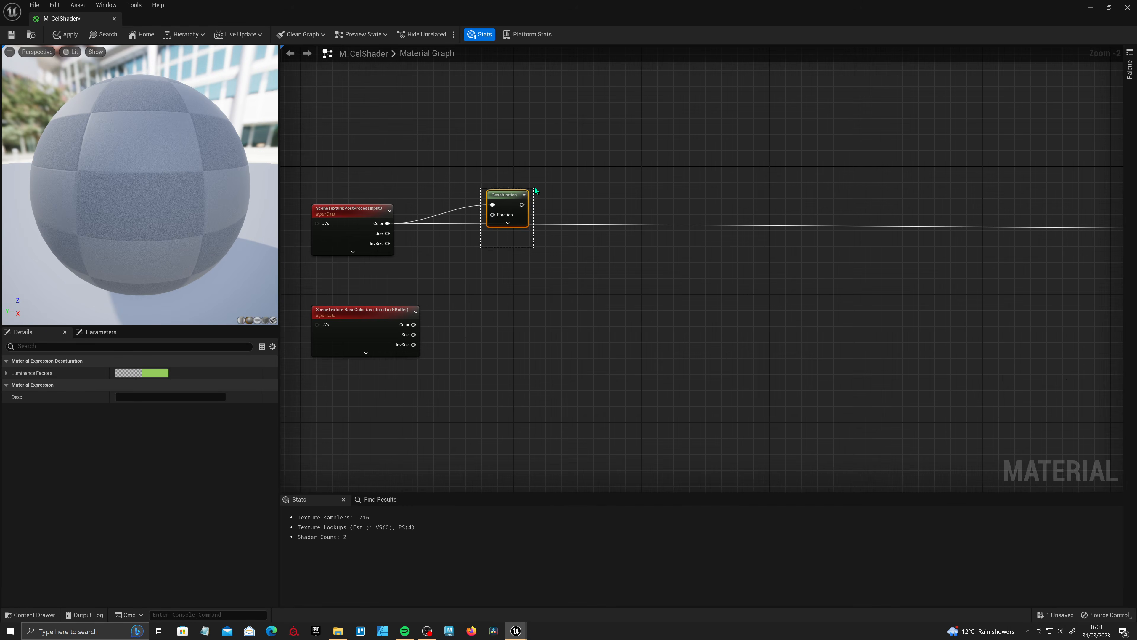
- Copy the Desaturation node onto the BaseColor SceneTexture's Color output and line both Desaturation nodes up with their sources
{"action": "key", "text": "ctrl+c"}
{"action": "key", "text": "ctrl+v"}
{"action": "left_click_drag", "start_coordinate": [413, 324], "coordinate": [494, 325]}
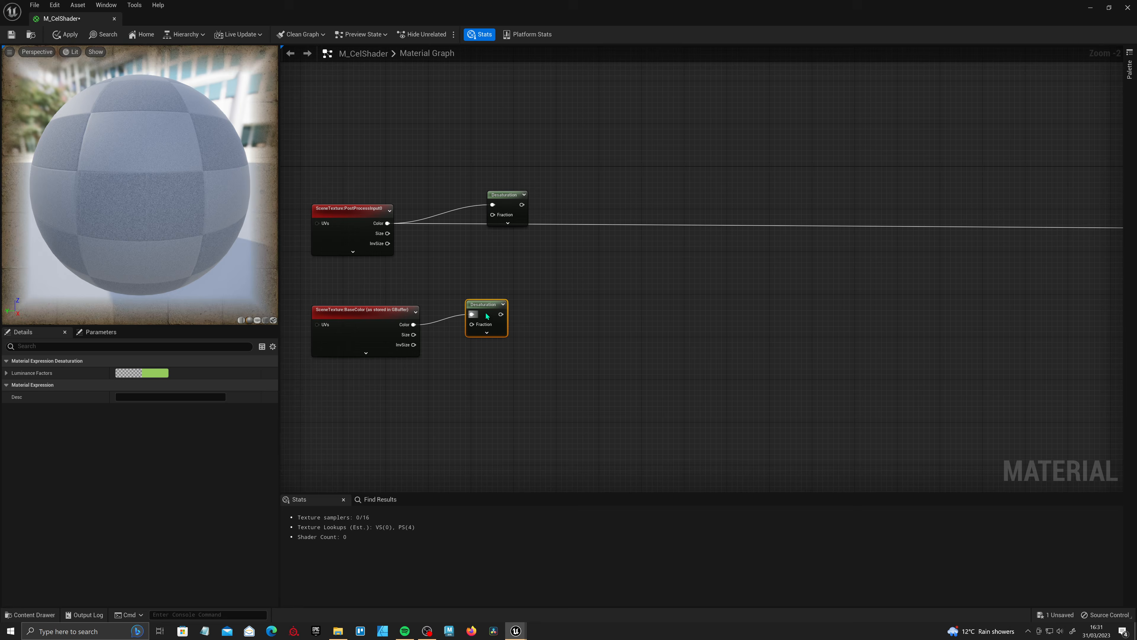
{"action": "left_click_drag", "start_coordinate": [510, 202], "coordinate": [511, 223]}
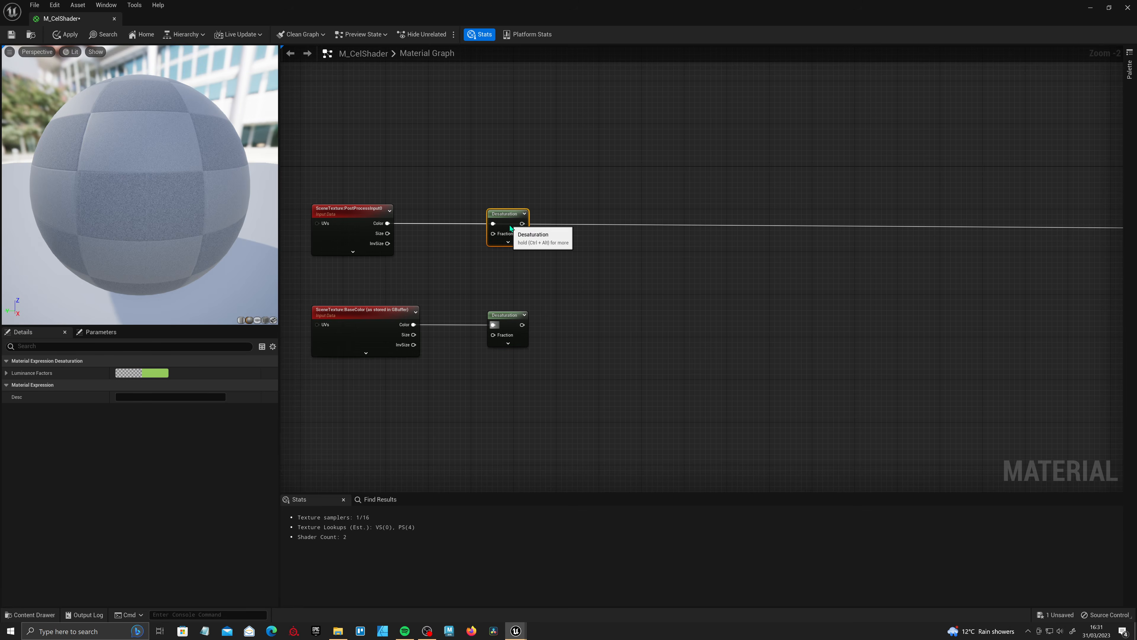
- Divide the PostProcessInput0 Desaturation result by the BaseColor one, feed the Divide node into Emissive Color and apply the material
{"action": "right_click_drag", "start_coordinate": [651, 279], "coordinate": [560, 303]}
{"action": "left_click_drag", "start_coordinate": [431, 247], "coordinate": [512, 290]}
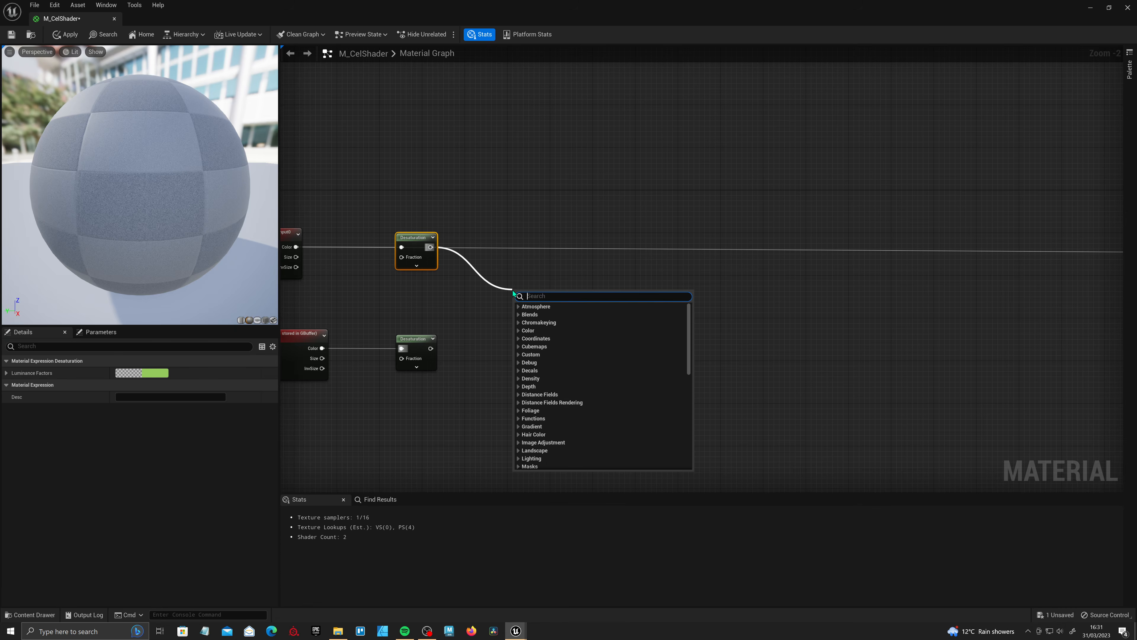
{"action": "type", "text": "div"}
{"action": "left_click", "coordinate": [532, 314]}
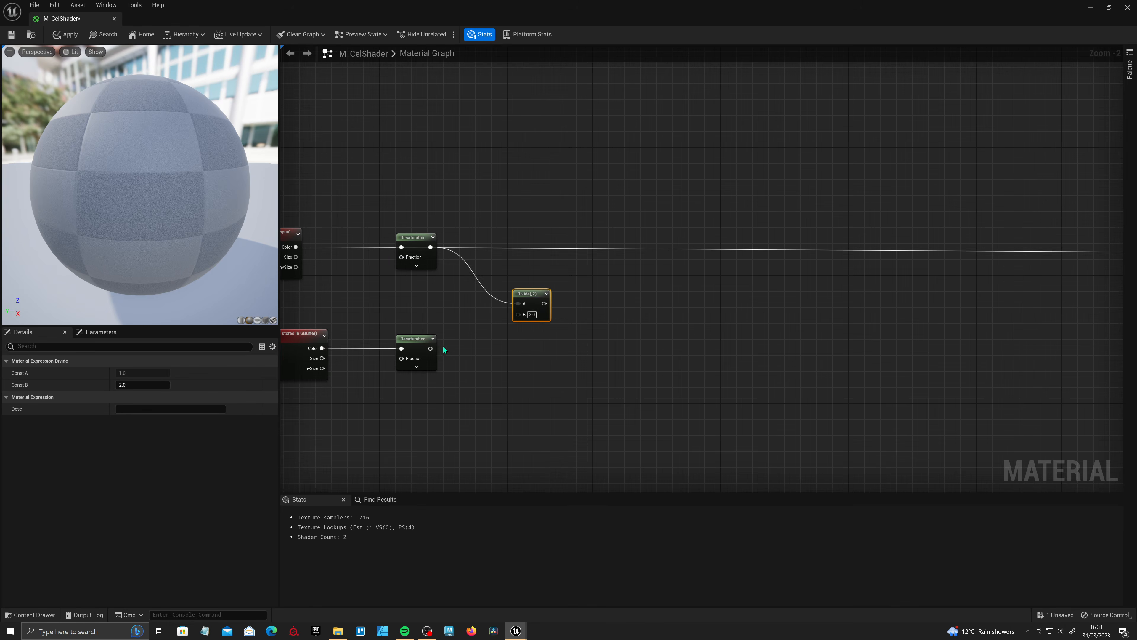
{"action": "left_click_drag", "start_coordinate": [430, 348], "coordinate": [1001, 301]}
{"action": "scroll", "coordinate": [520, 313], "scroll_direction": "down", "scroll_amount": 3}
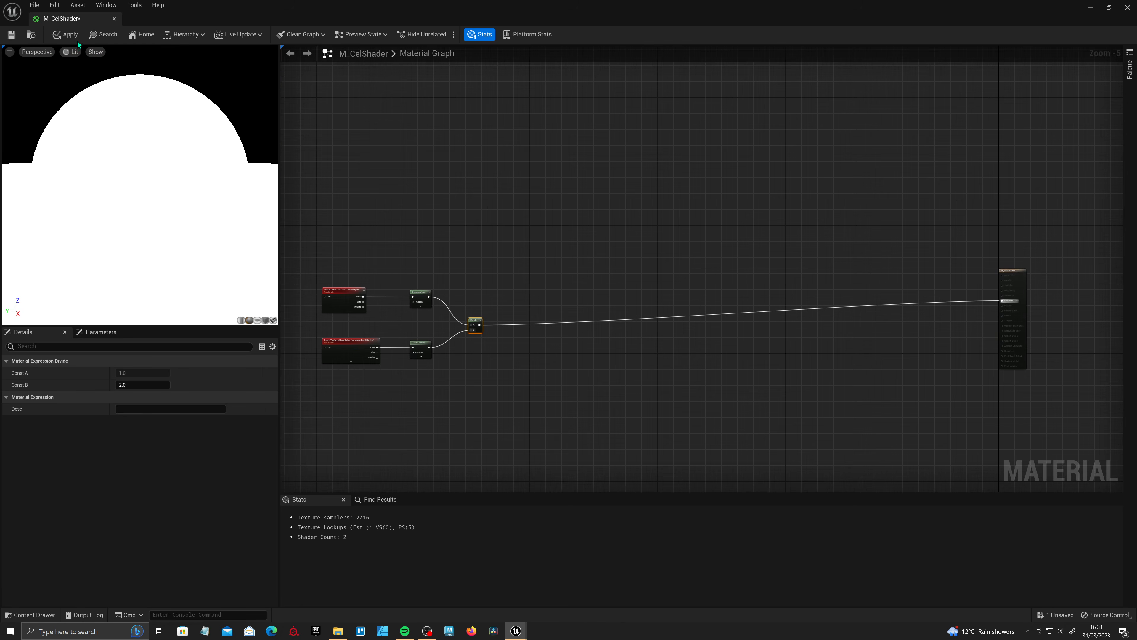
{"action": "left_click", "coordinate": [74, 36]}
- Restore the material editor to a smaller window and place it beside the level viewport
{"action": "left_click_drag", "start_coordinate": [447, 19], "coordinate": [577, 387]}
{"action": "right_click_drag", "start_coordinate": [672, 307], "coordinate": [700, 308]}
{"action": "right_click_drag", "start_coordinate": [612, 311], "coordinate": [582, 312]}
{"action": "left_click_drag", "start_coordinate": [606, 375], "coordinate": [756, 1]}
- Set the material's post process Blendable Location to Before Translucency
{"action": "left_click", "coordinate": [761, 244]}
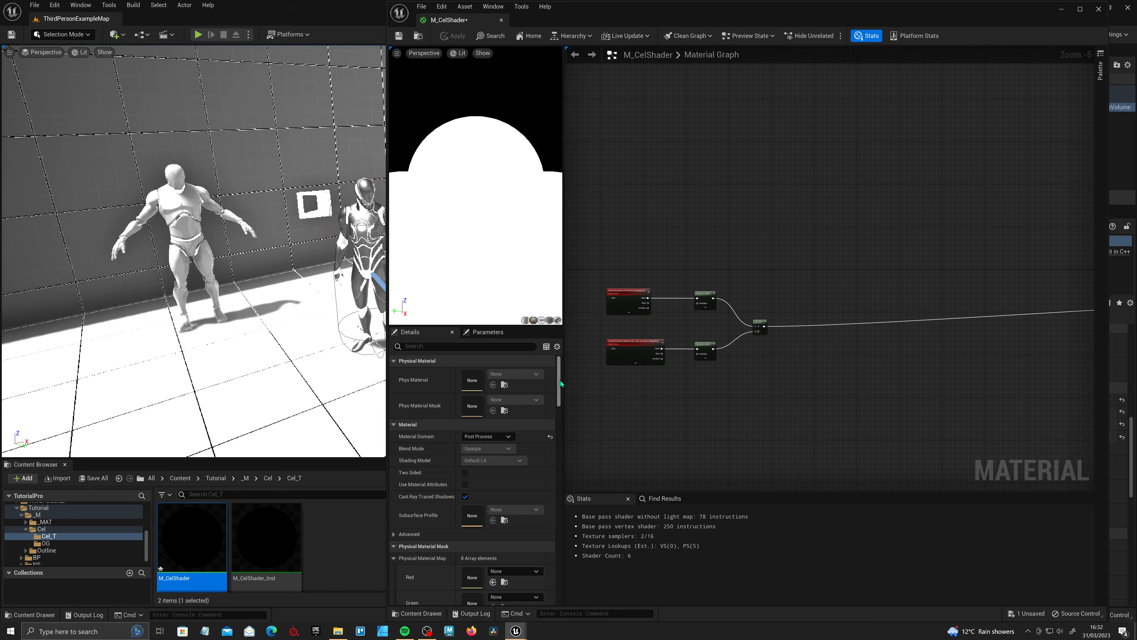
{"action": "left_click_drag", "start_coordinate": [559, 385], "coordinate": [558, 576]}
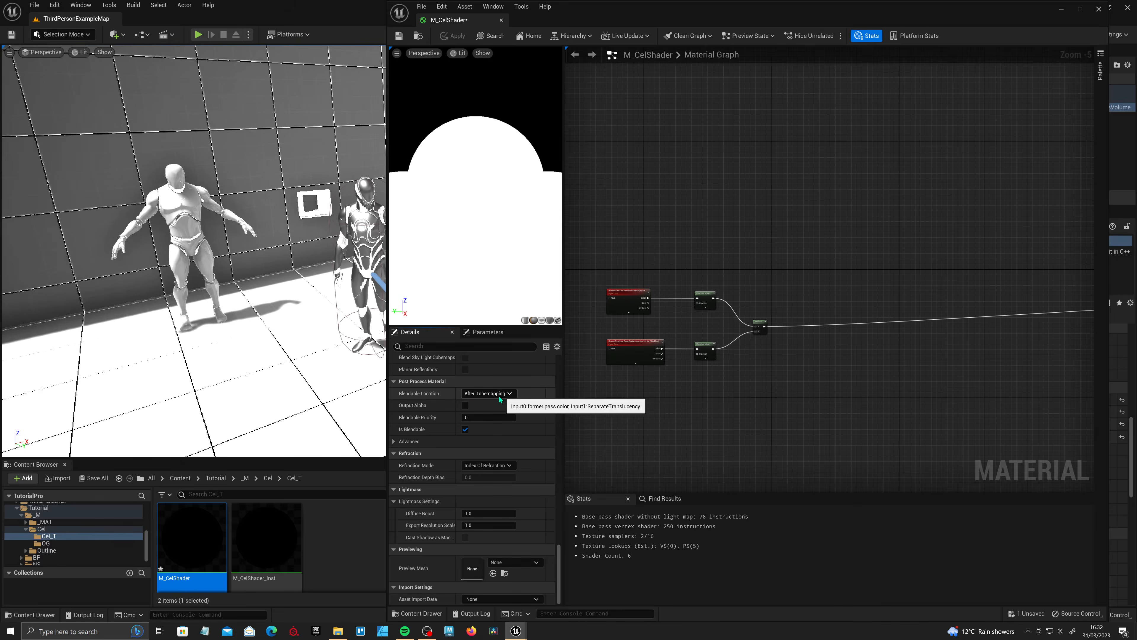
{"action": "left_click", "coordinate": [507, 394]}
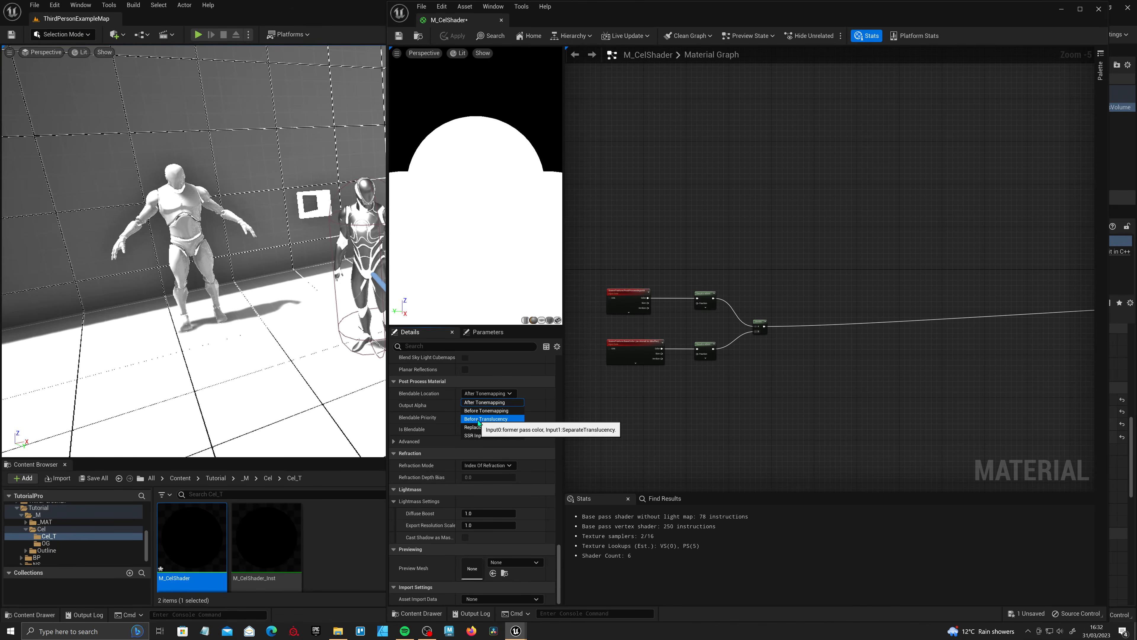
{"action": "left_click", "coordinate": [501, 420]}
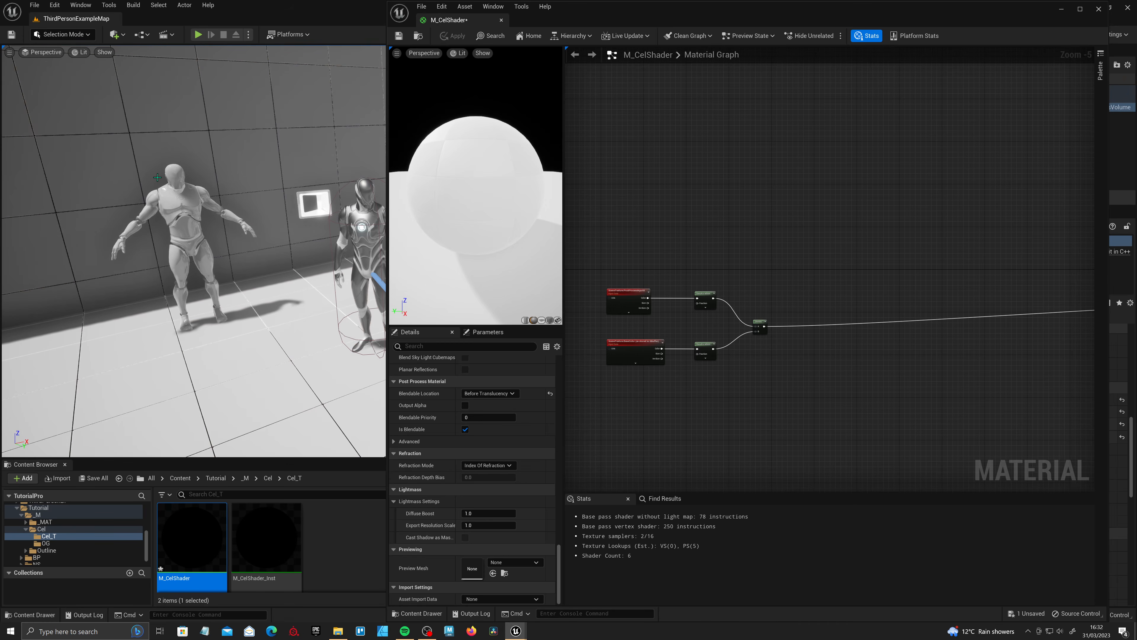
- Maximize the material editor and add an If node between the Divide node and the material output node
{"action": "scroll", "coordinate": [697, 255], "scroll_direction": "down", "scroll_amount": 2}
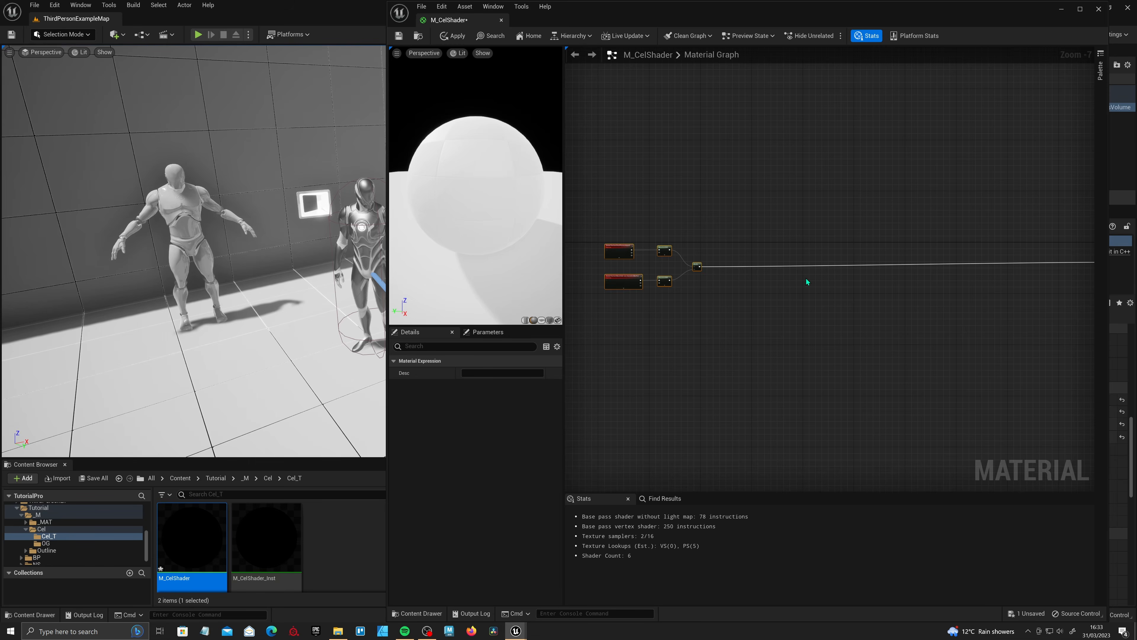
{"action": "right_click_drag", "start_coordinate": [807, 279], "coordinate": [844, 250]}
{"action": "scroll", "coordinate": [763, 259], "scroll_direction": "up", "scroll_amount": 2}
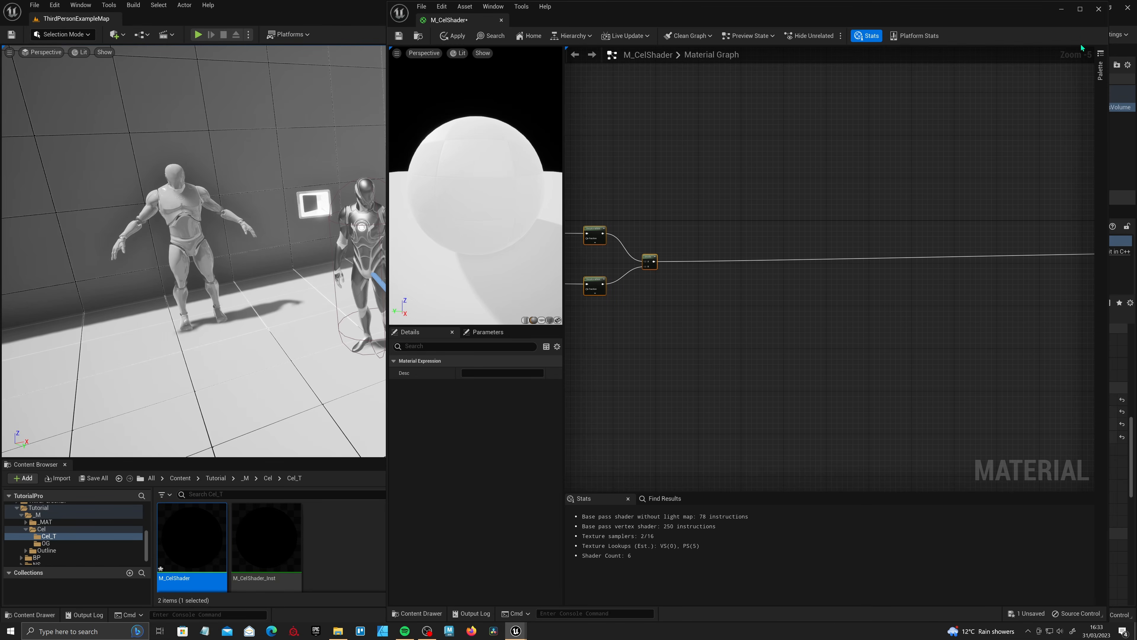
{"action": "left_click", "coordinate": [1080, 10]}
{"action": "right_click_drag", "start_coordinate": [555, 251], "coordinate": [696, 250]}
{"action": "right_click", "coordinate": [696, 251]}
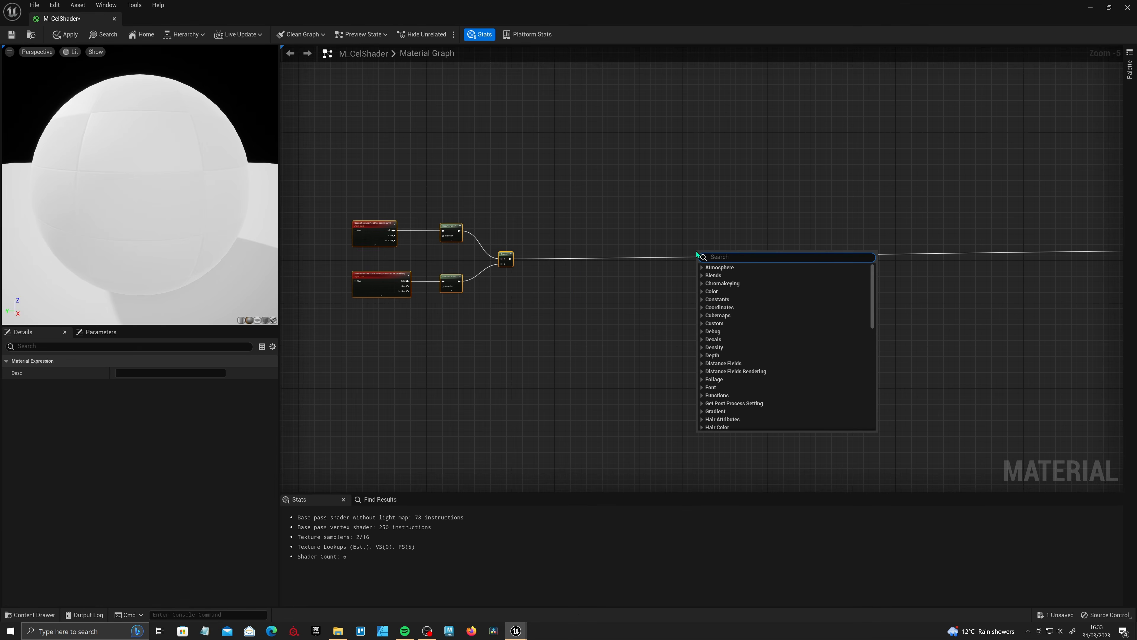
{"action": "type", "text": "if"}
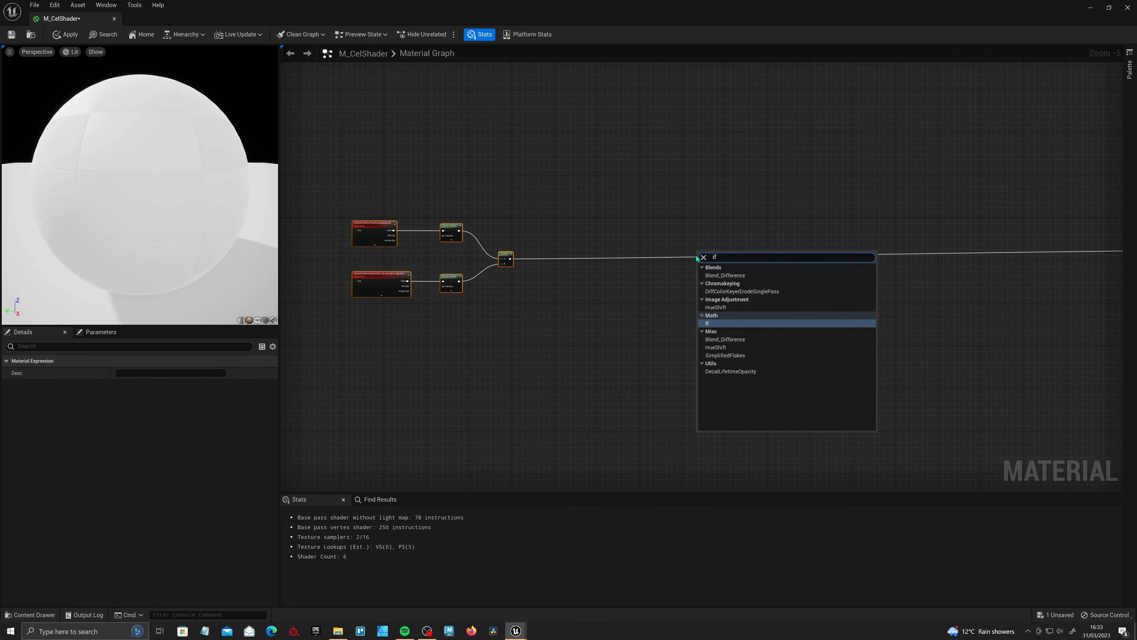
{"action": "left_click", "coordinate": [736, 323]}
- Transfer the Emissive Color connection from the Divide node's output to the If node's output
{"action": "scroll", "coordinate": [702, 272], "scroll_direction": "up", "scroll_amount": 2}
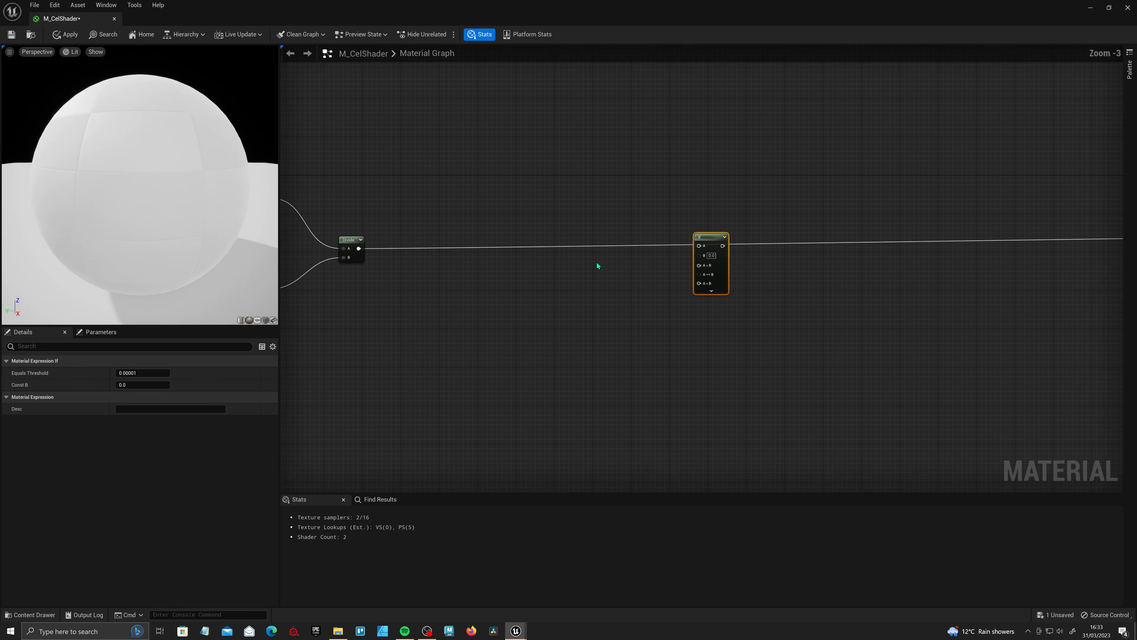
{"action": "right_click_drag", "start_coordinate": [597, 263], "coordinate": [697, 238]}
{"action": "left_click_drag", "start_coordinate": [451, 251], "coordinate": [923, 242], "text": "ctrl"}
{"action": "right_click_drag", "start_coordinate": [832, 230], "coordinate": [856, 211]}
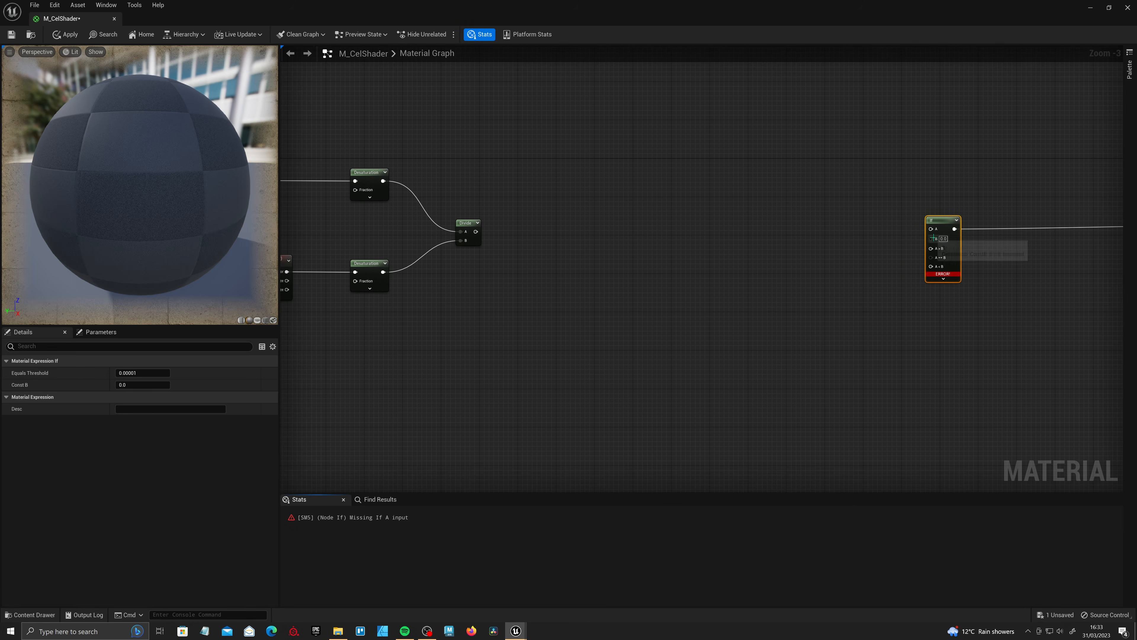
- Add a Constant node with value 1 in front of the If node and connect it to the B input
{"action": "left_click_drag", "start_coordinate": [930, 229], "coordinate": [867, 246]}
{"action": "left_click", "coordinate": [894, 234]}
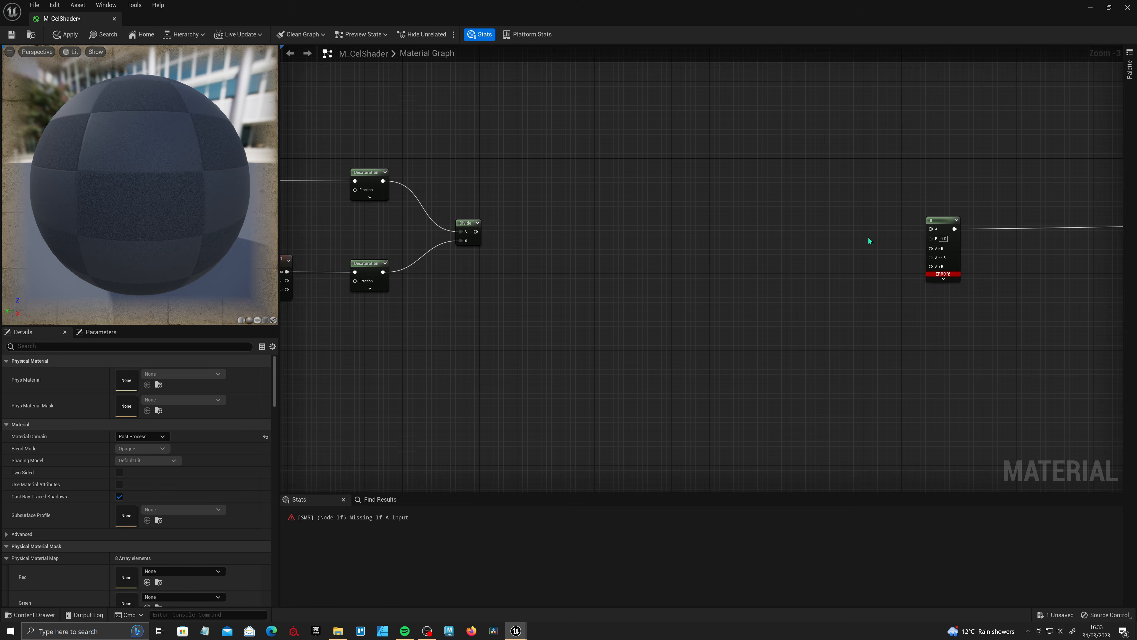
{"action": "left_click", "coordinate": [860, 236]}
{"action": "left_click_drag", "start_coordinate": [896, 249], "coordinate": [846, 238]}
{"action": "left_click", "coordinate": [923, 285]}
{"action": "right_click_drag", "start_coordinate": [866, 274], "coordinate": [868, 293]}
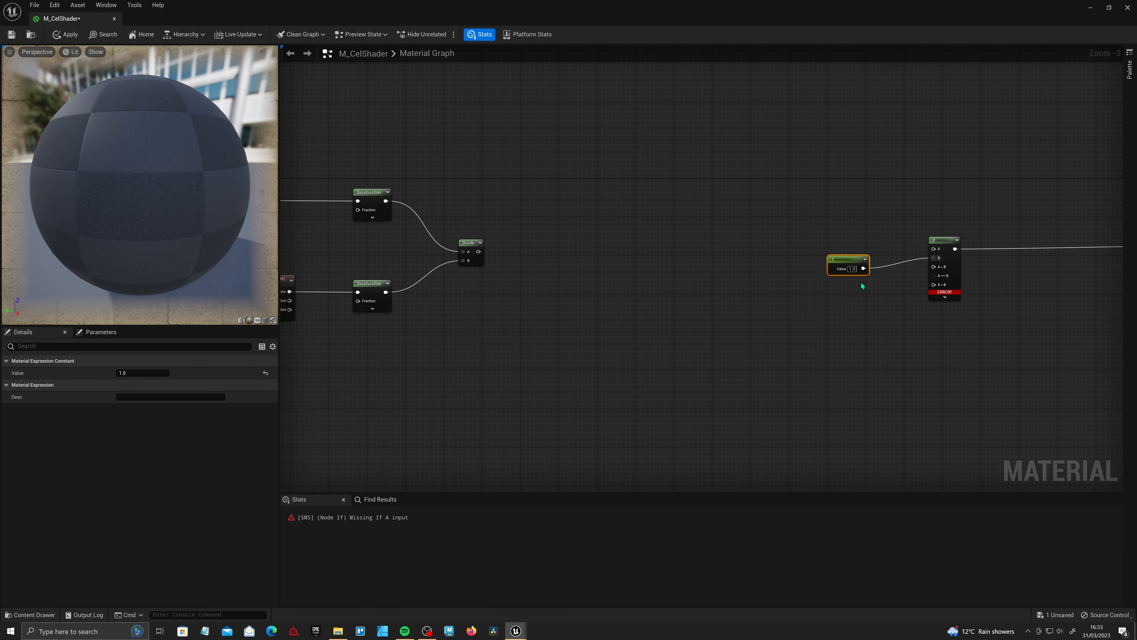
- Connect the PostProcessInput0 Desaturation node's output to the If node's A input
{"action": "left_click_drag", "start_coordinate": [933, 248], "coordinate": [387, 207]}
{"action": "right_click_drag", "start_coordinate": [423, 198], "coordinate": [607, 202]}
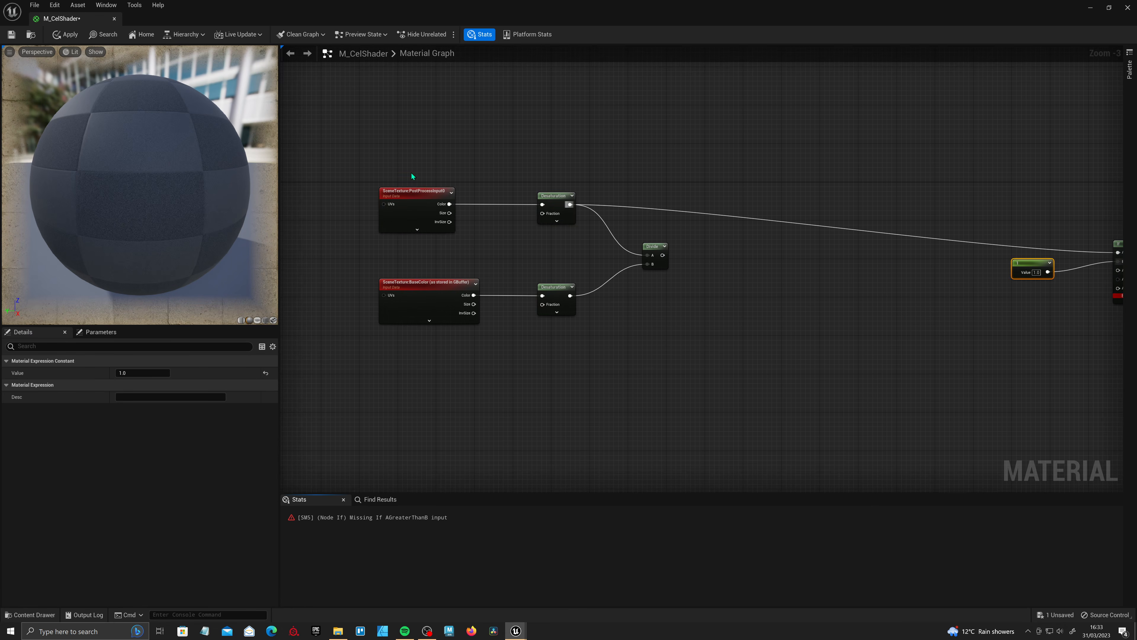
{"action": "left_click_drag", "start_coordinate": [376, 155], "coordinate": [598, 230]}
{"action": "left_click", "coordinate": [597, 233]}
{"action": "right_click_drag", "start_coordinate": [698, 228], "coordinate": [482, 236]}
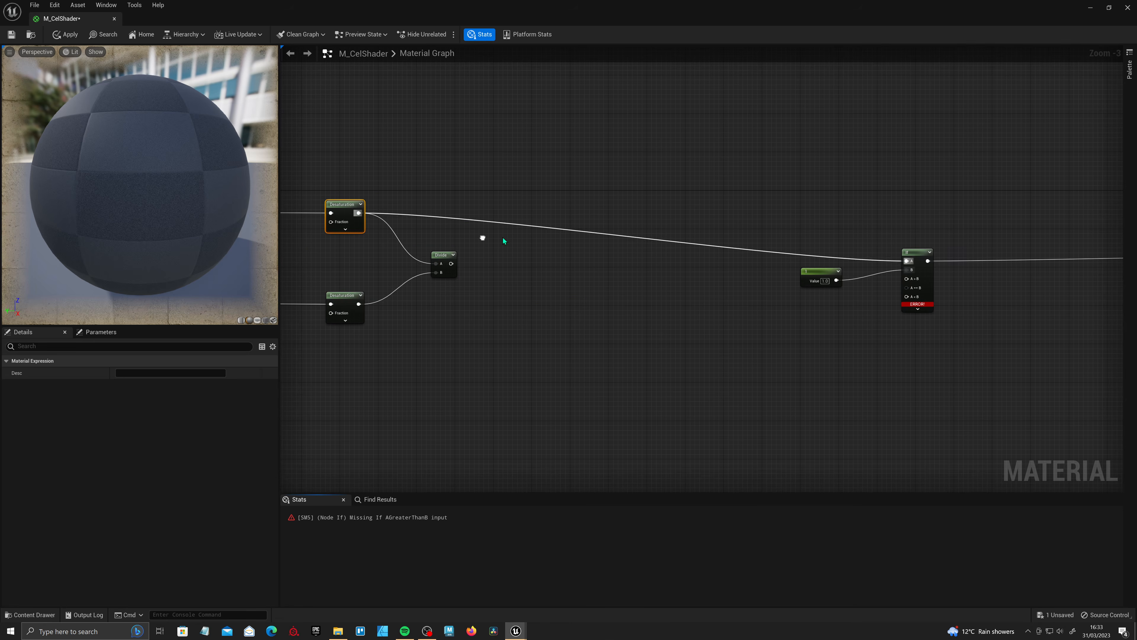
- Insert two reroute points on the link from Desaturation to If, one above the constant and one nearer the Divide node
{"action": "double_click", "coordinate": [658, 238]}
{"action": "left_click_drag", "start_coordinate": [660, 241], "coordinate": [822, 227]}
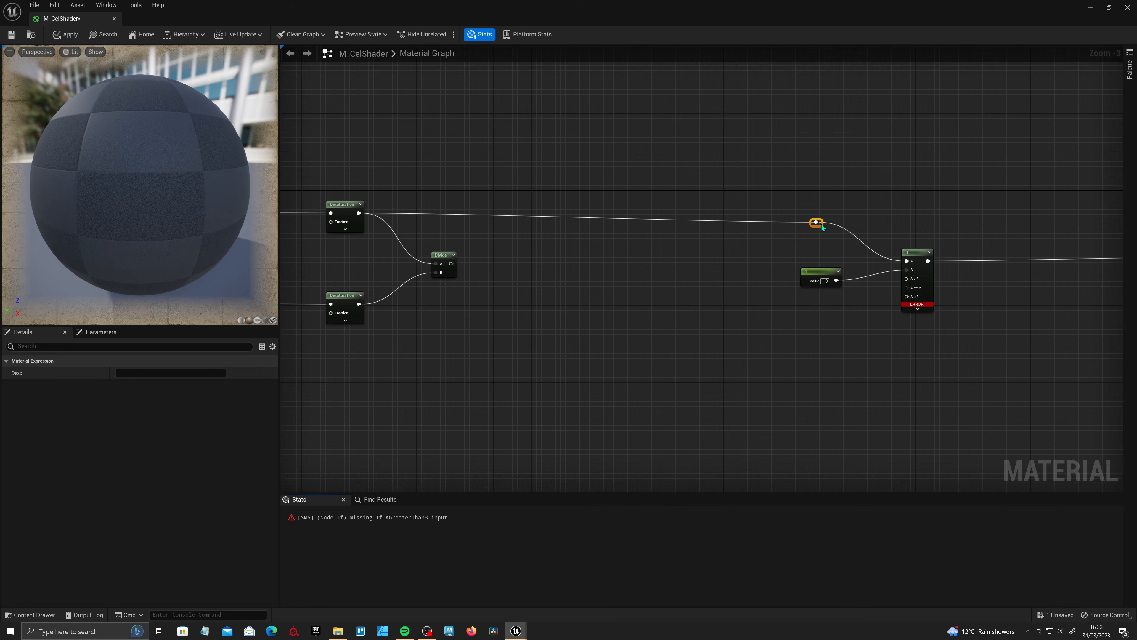
{"action": "double_click", "coordinate": [747, 223]}
{"action": "left_click_drag", "start_coordinate": [748, 223], "coordinate": [613, 225]}
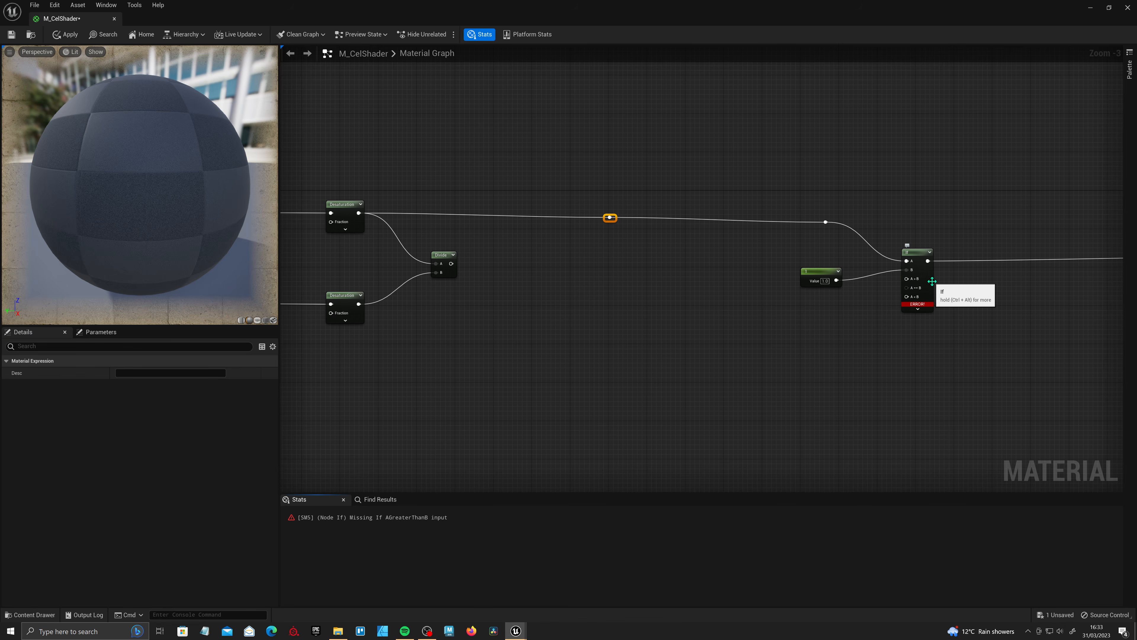
- Add a Multiply node with its A input fed from the reroute point nearer the Divide node
{"action": "left_click_drag", "start_coordinate": [613, 218], "coordinate": [681, 256]}
{"action": "type", "text": "mul"}
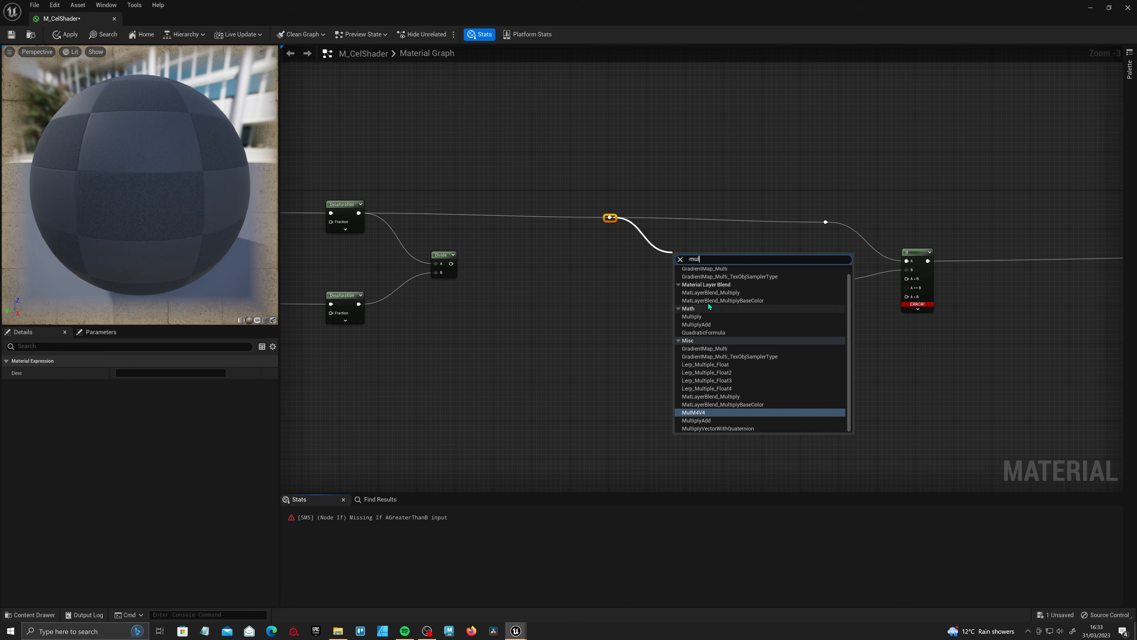
{"action": "left_click", "coordinate": [700, 334]}
- Add a Clamp node fed by the PostProcessInput0 Desaturation output and set its Max to 2
{"action": "left_click_drag", "start_coordinate": [358, 214], "coordinate": [591, 274]}
{"action": "type", "text": "clamp"}
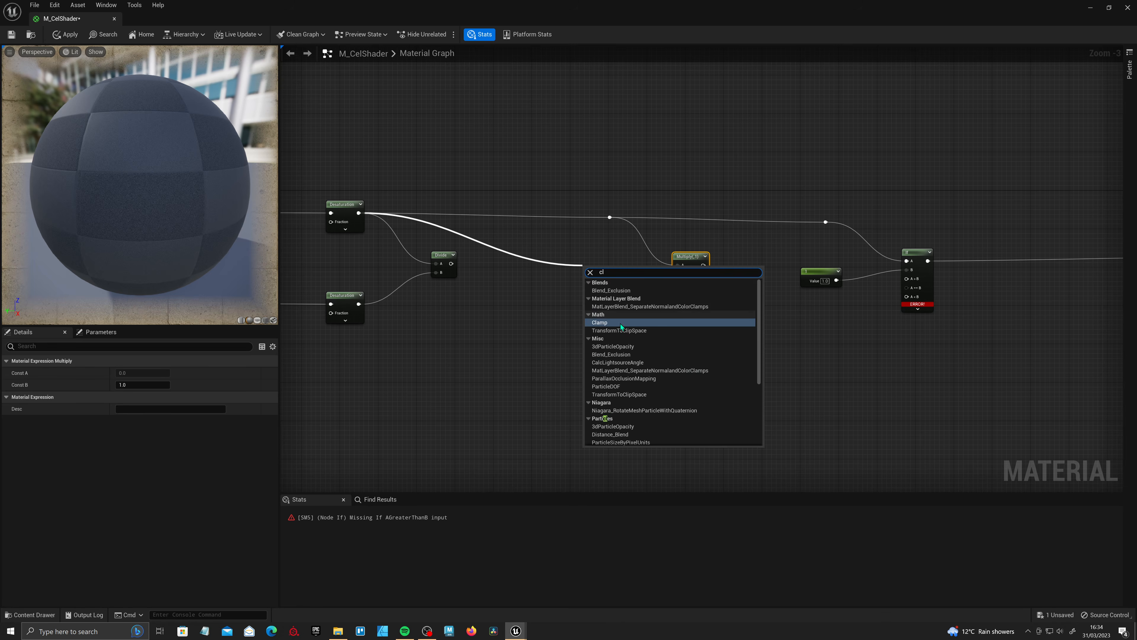
{"action": "left_click", "coordinate": [620, 324]}
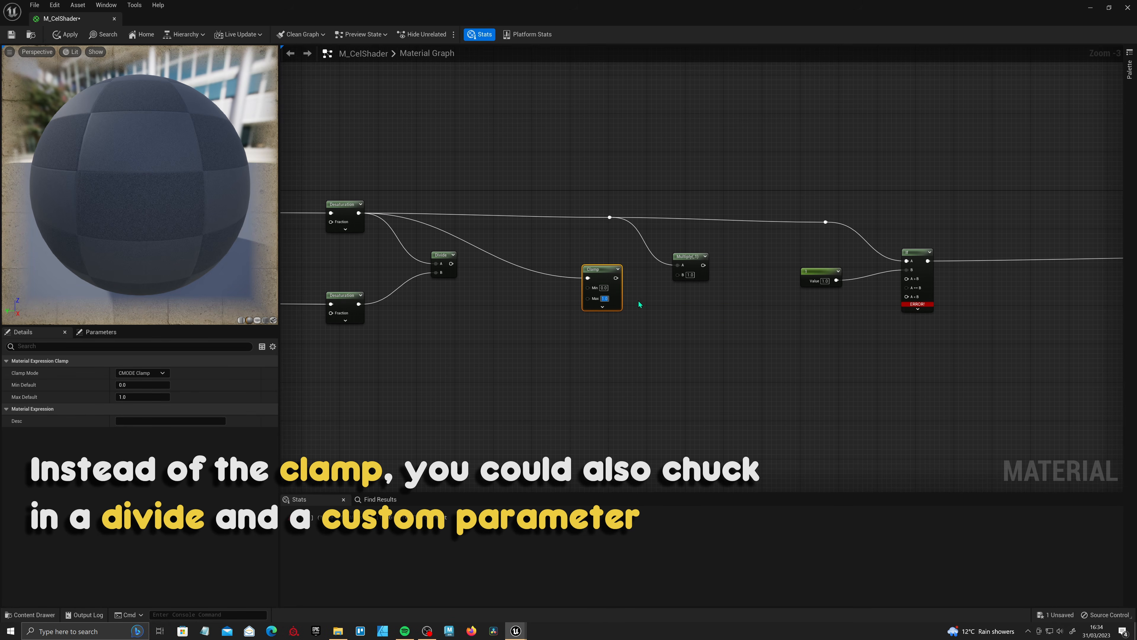
{"action": "type", "text": "2"}
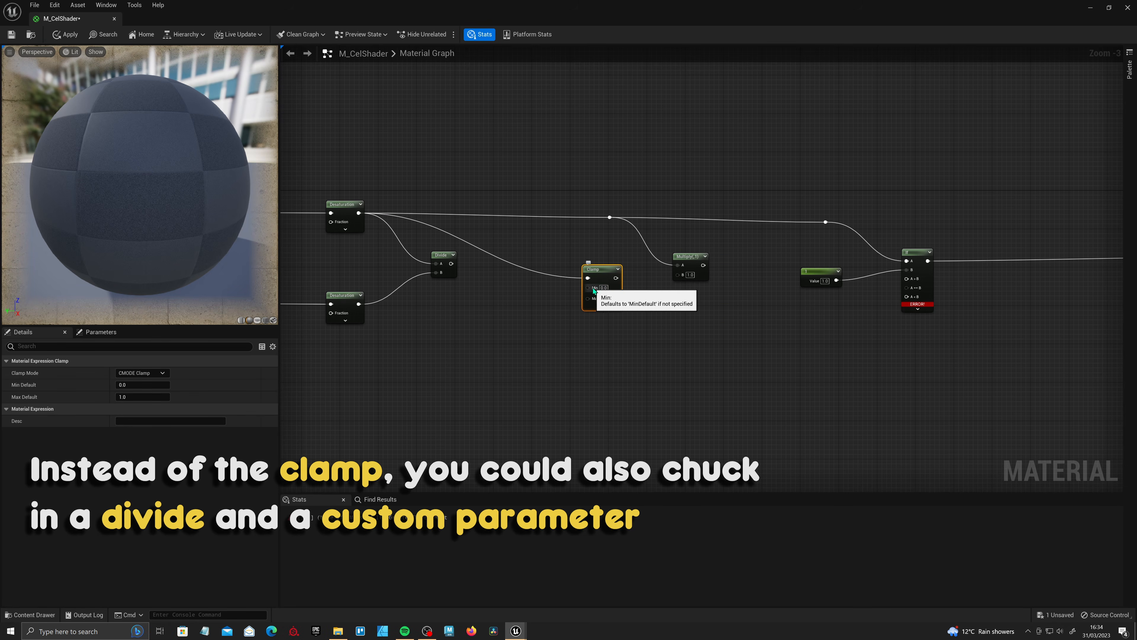
{"action": "left_click", "coordinate": [655, 310]}
- Feed Clamp into Multiply's B and Multiply into the If node's A > B input, moving the constant clear above the link
{"action": "left_click_drag", "start_coordinate": [616, 278], "coordinate": [907, 278]}
{"action": "left_click_drag", "start_coordinate": [824, 272], "coordinate": [824, 237]}
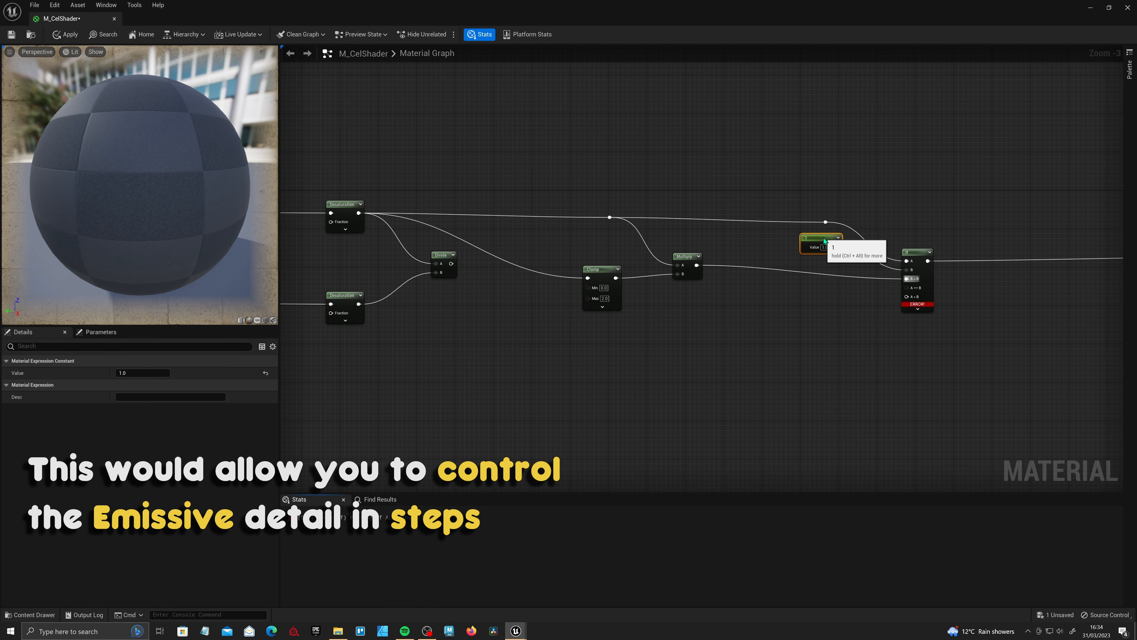
- Straighten the link between Clamp and Multiply and move both nodes closer to the If node
{"action": "left_click", "coordinate": [686, 273]}
{"action": "left_click", "coordinate": [615, 290], "text": "shift"}
{"action": "key", "text": "q"}
{"action": "left_click_drag", "start_coordinate": [686, 260], "coordinate": [757, 263]}
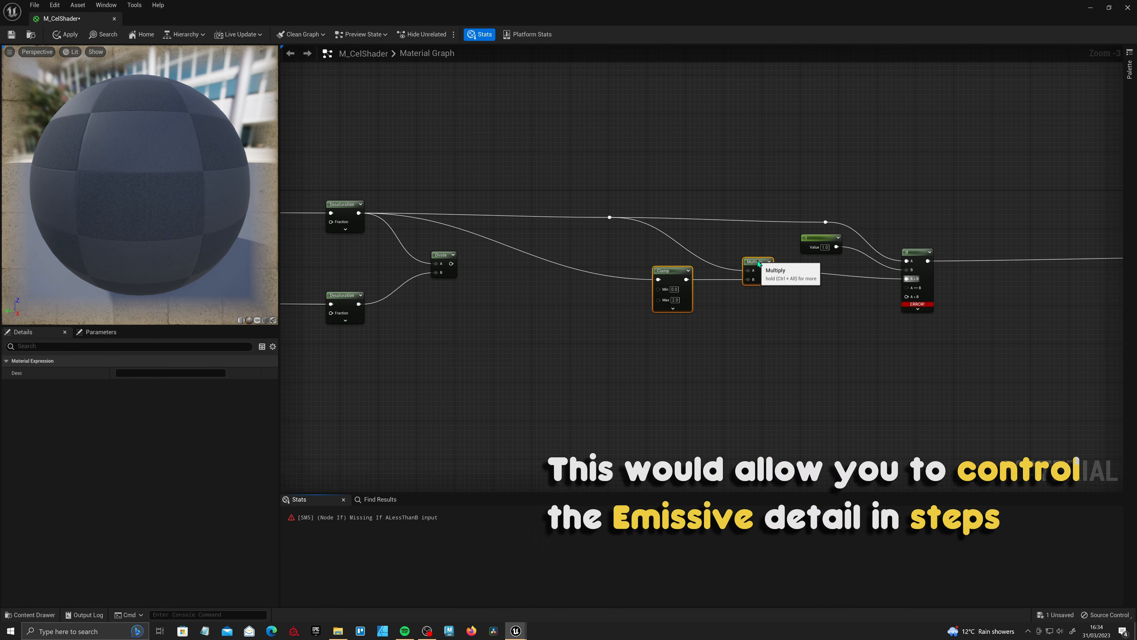
{"action": "right_click_drag", "start_coordinate": [723, 345], "coordinate": [732, 290]}
{"action": "right_click_drag", "start_coordinate": [832, 265], "coordinate": [899, 258]}
{"action": "left_click_drag", "start_coordinate": [997, 234], "coordinate": [875, 245]}
{"action": "left_click", "coordinate": [1051, 231]}
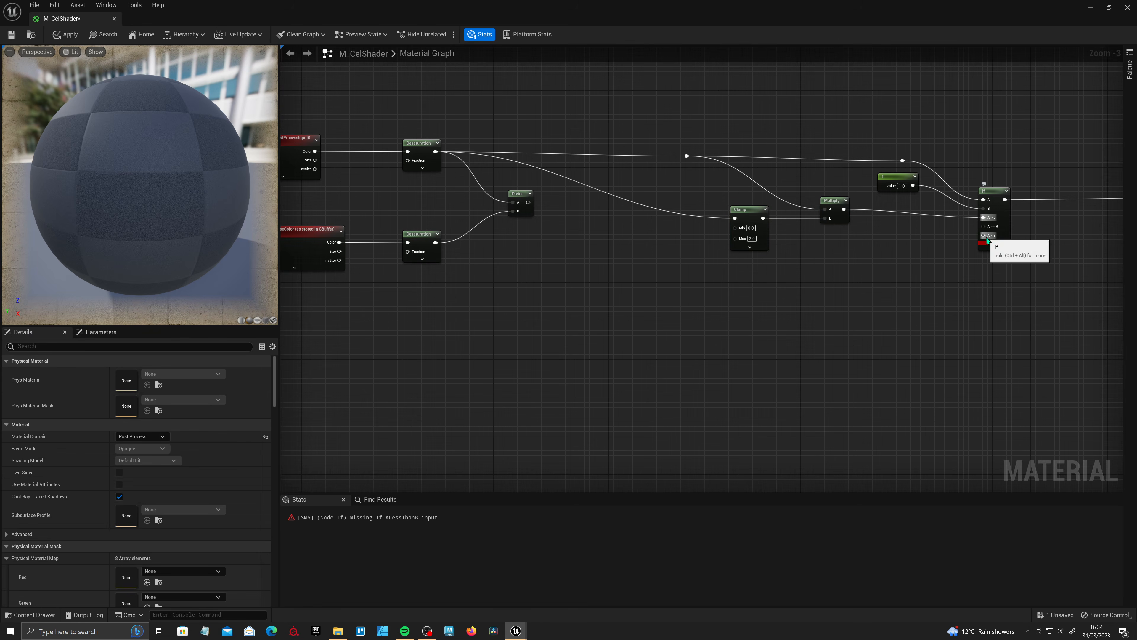
{"action": "left_click_drag", "start_coordinate": [983, 235], "coordinate": [936, 258]}
- Move the BaseColor SceneTexture, its Desaturation and the Divide node further down, away from the PostProcessInput0 branch
{"action": "right_click_drag", "start_coordinate": [607, 291], "coordinate": [800, 243]}
{"action": "left_click_drag", "start_coordinate": [497, 247], "coordinate": [671, 255]}
{"action": "right_click_drag", "start_coordinate": [671, 254], "coordinate": [615, 233]}
{"action": "scroll", "coordinate": [615, 233], "scroll_direction": "down", "scroll_amount": 2}
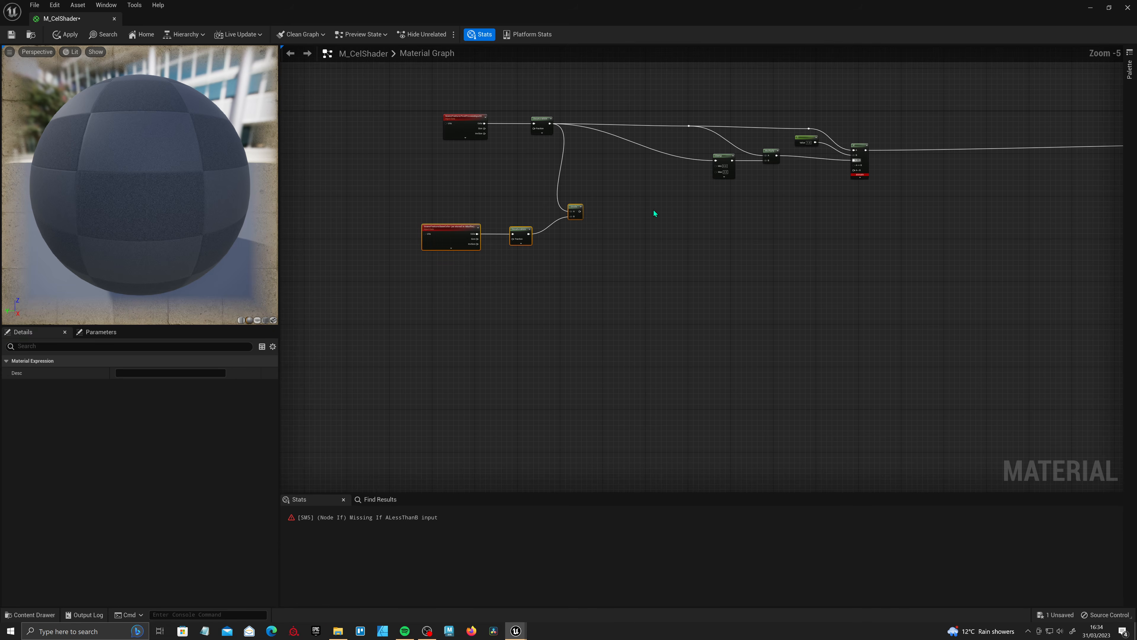
{"action": "left_click", "coordinate": [587, 236]}
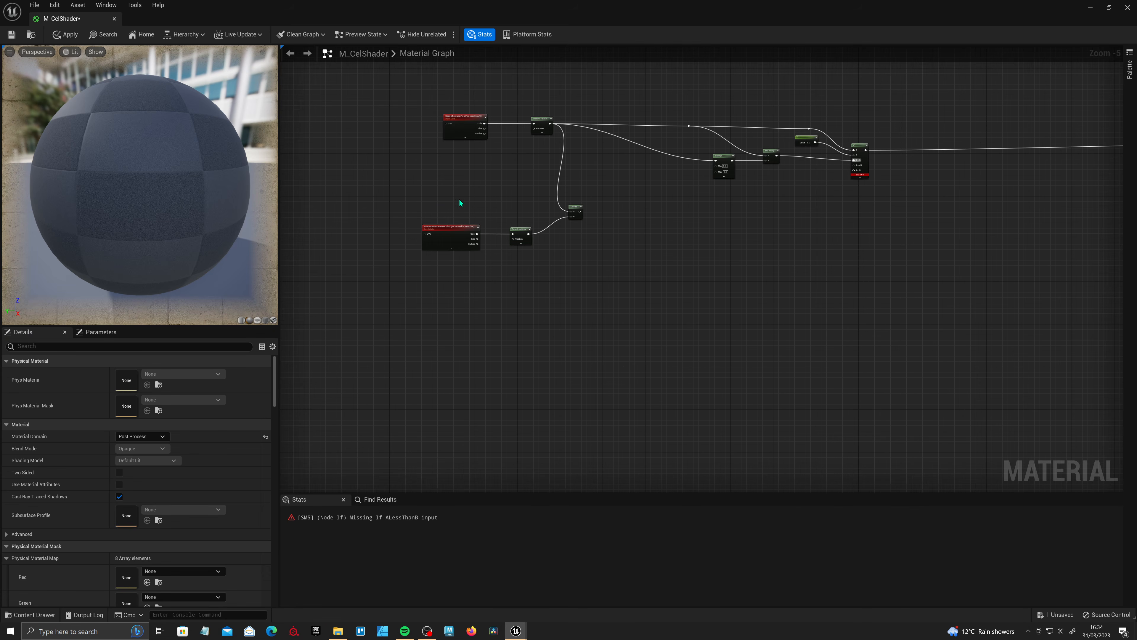
- Place two copies of the BaseColor SceneTexture node below the original, one under the other
{"action": "left_click", "coordinate": [476, 227]}
{"action": "key", "text": "ctrl+v"}
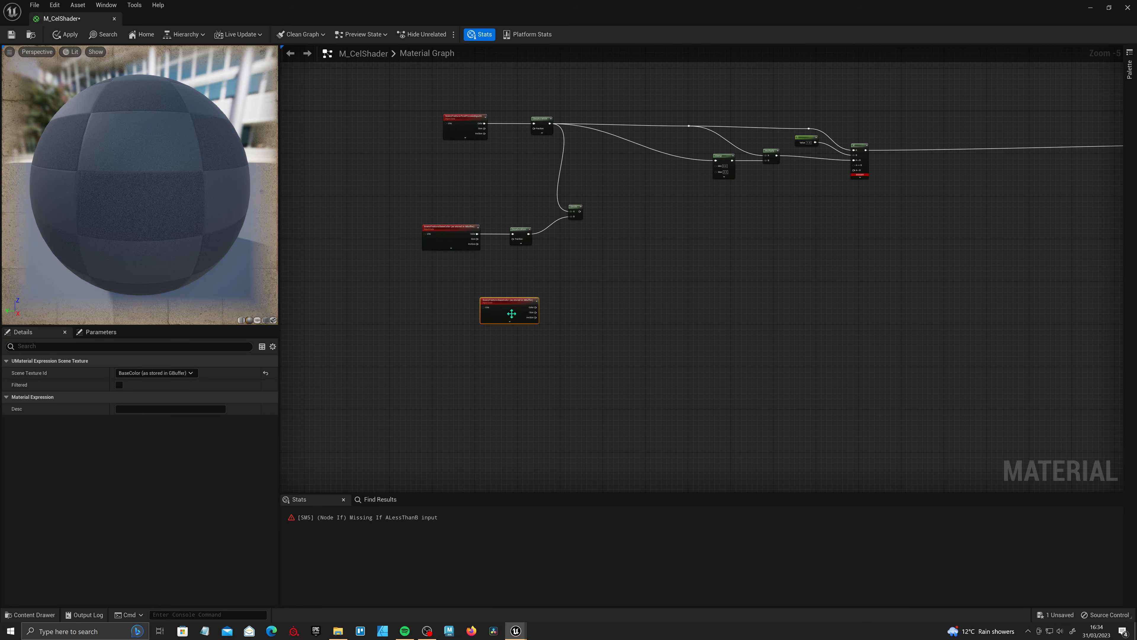
{"action": "left_click_drag", "start_coordinate": [509, 312], "coordinate": [447, 317]}
{"action": "scroll", "coordinate": [454, 313], "scroll_direction": "up", "scroll_amount": 2}
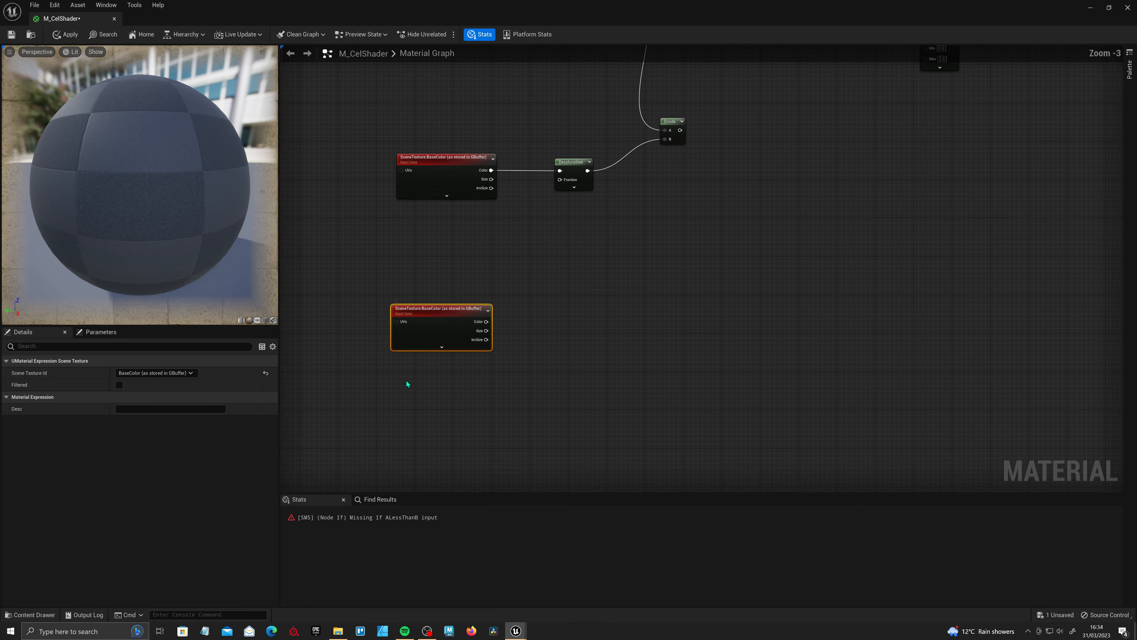
{"action": "key", "text": "ctrl+v"}
{"action": "left_click_drag", "start_coordinate": [635, 372], "coordinate": [433, 396]}
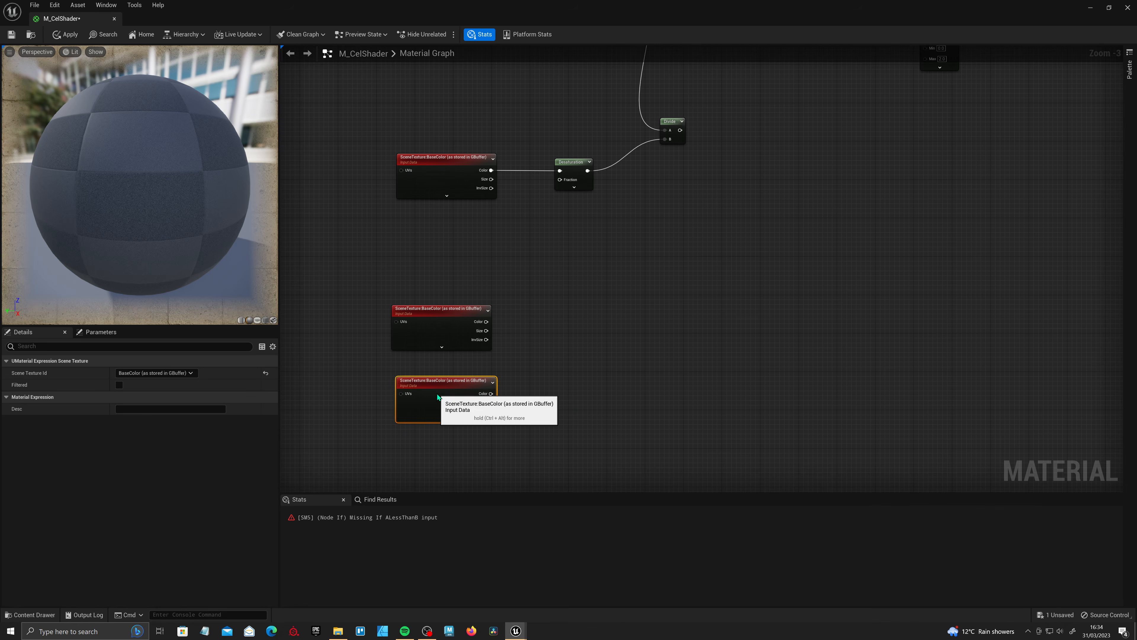
- Set the upper copy's Scene Texture Id to Specular (for lighting) and the lower one's to Metallic, spacing them apart
{"action": "left_click", "coordinate": [427, 342]}
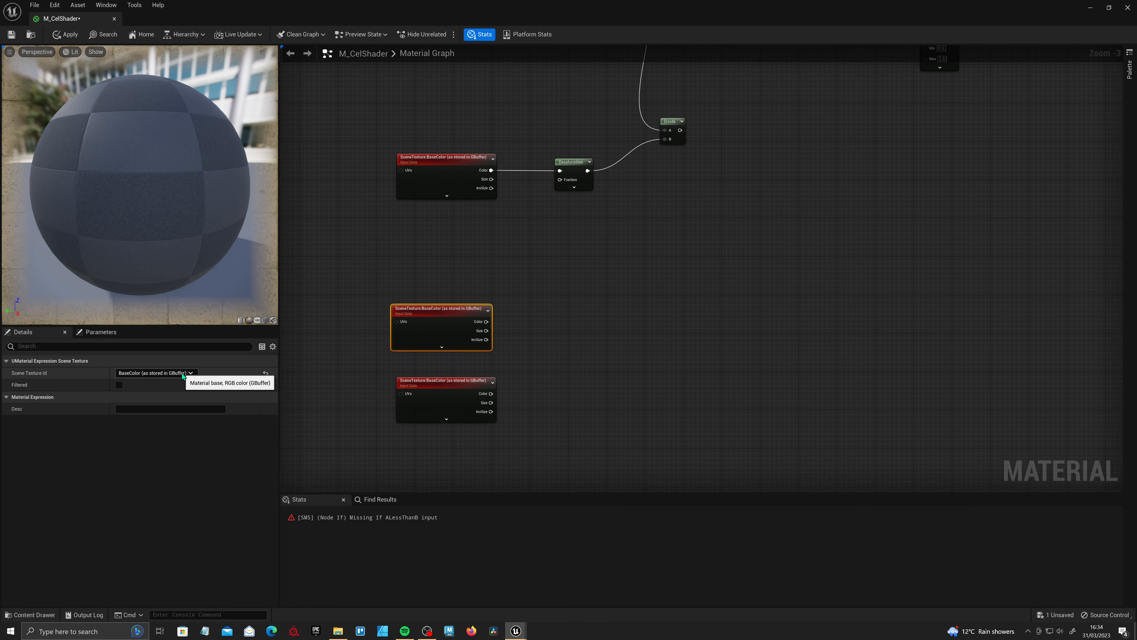
{"action": "left_click", "coordinate": [188, 372]}
{"action": "type", "text": "spe"}
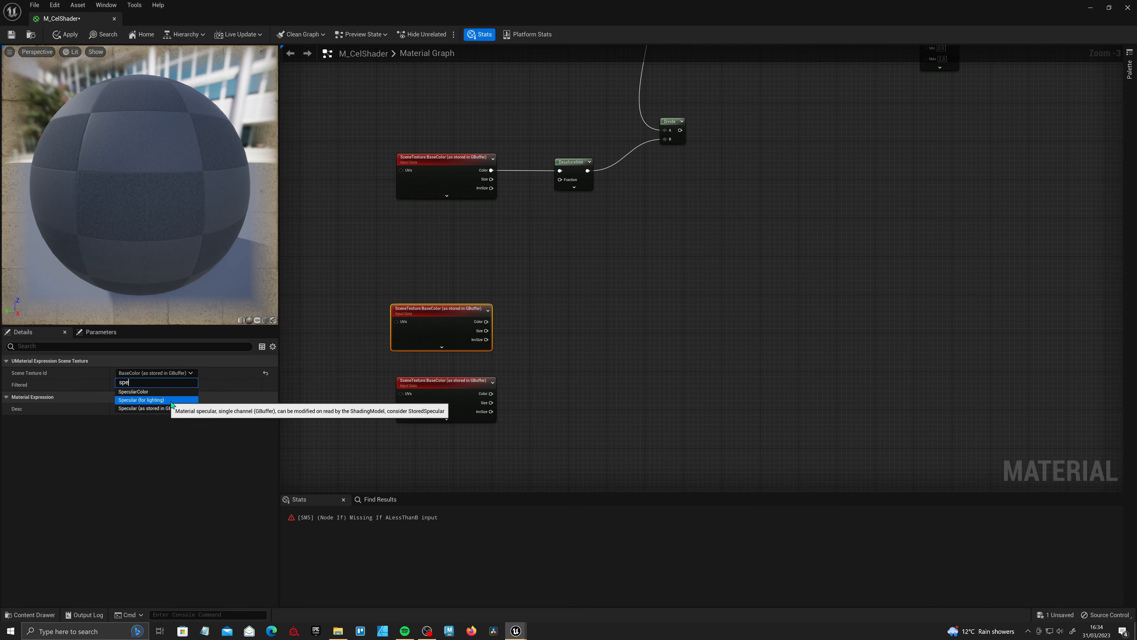
{"action": "left_click", "coordinate": [142, 400]}
{"action": "left_click", "coordinate": [419, 400]}
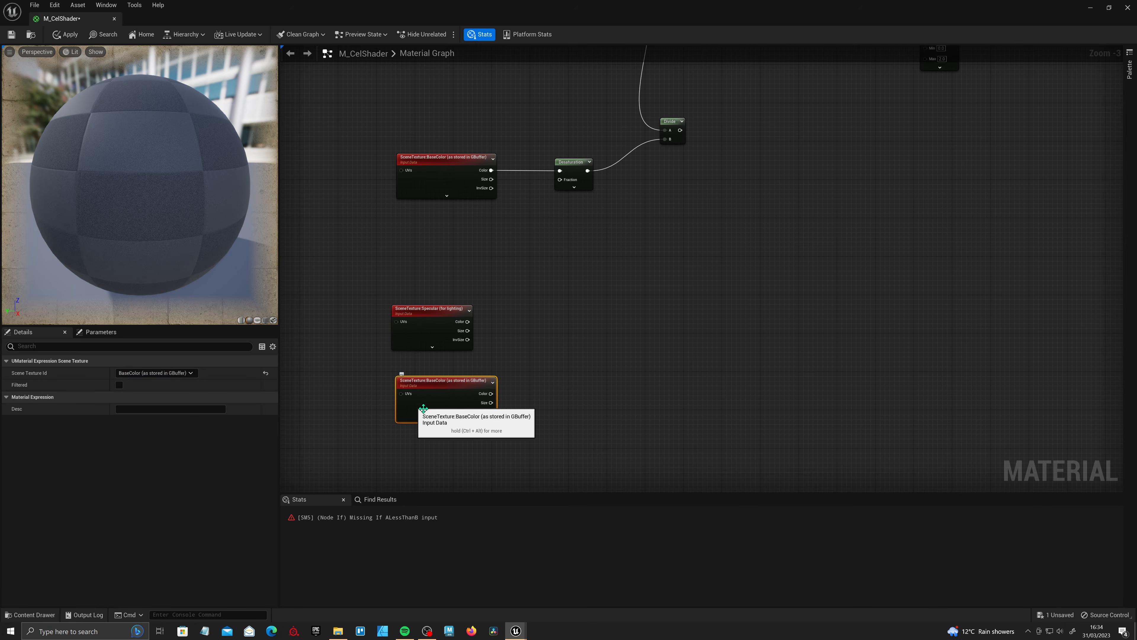
{"action": "left_click", "coordinate": [192, 373]}
{"action": "type", "text": "met"}
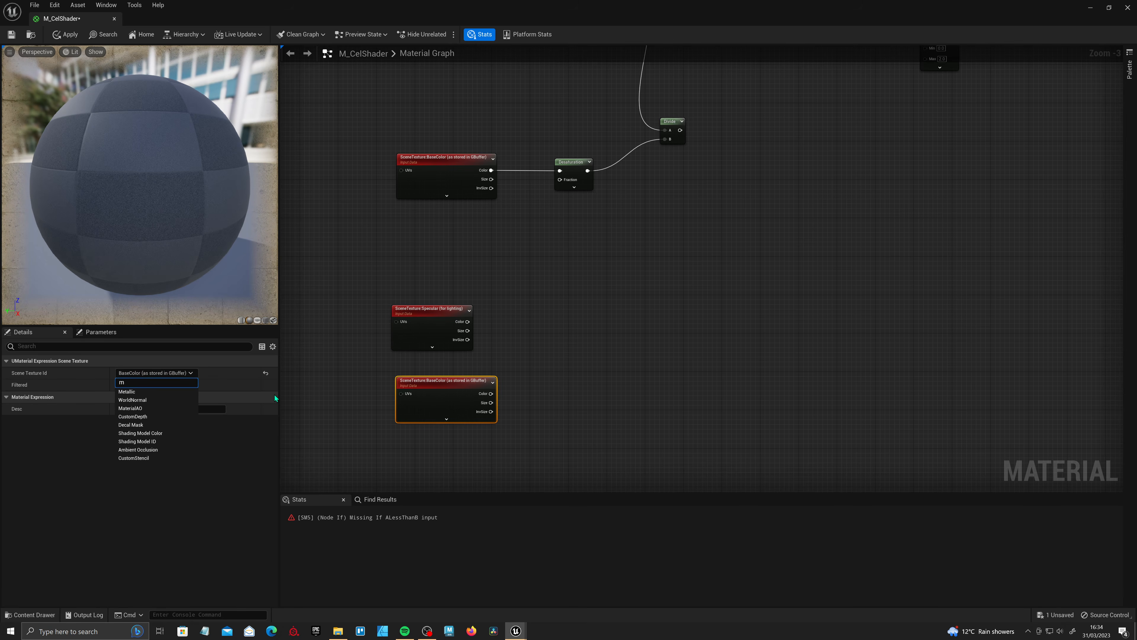
{"action": "left_click_drag", "start_coordinate": [406, 385], "coordinate": [403, 396]}
{"action": "right_click_drag", "start_coordinate": [499, 375], "coordinate": [451, 409]}
{"action": "left_click", "coordinate": [492, 353]}
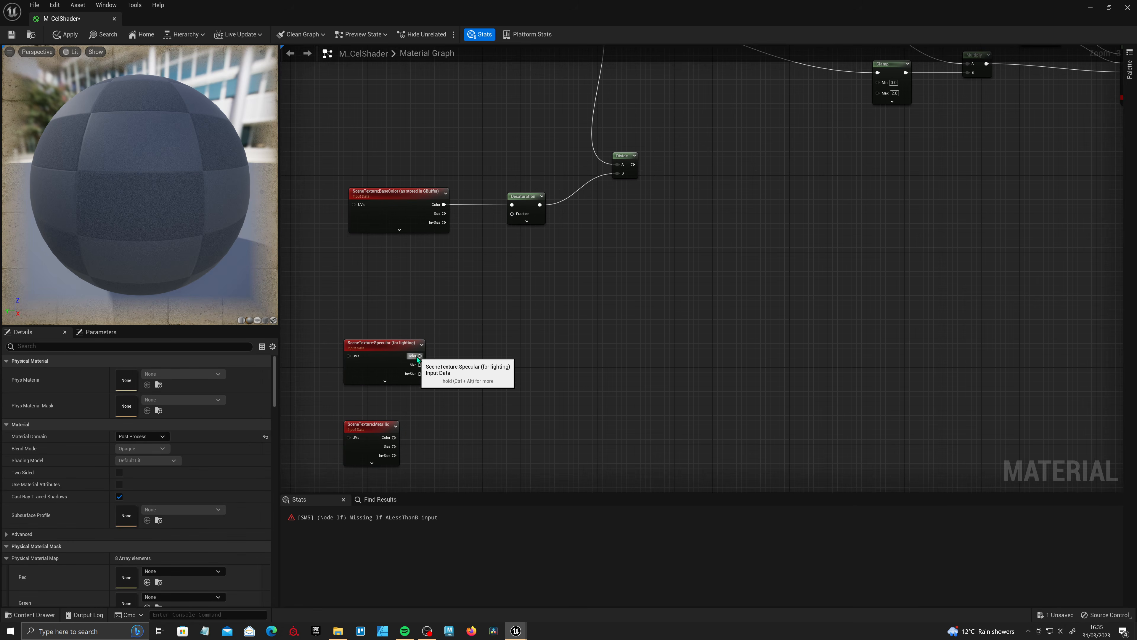
- Feed the Specular texture's Color through a new Saturate node into a Multiply node with B set to 6
{"action": "left_click_drag", "start_coordinate": [420, 356], "coordinate": [591, 356]}
{"action": "type", "text": "saturate"}
{"action": "key", "text": "Return"}
{"action": "type", "text": "mul"}
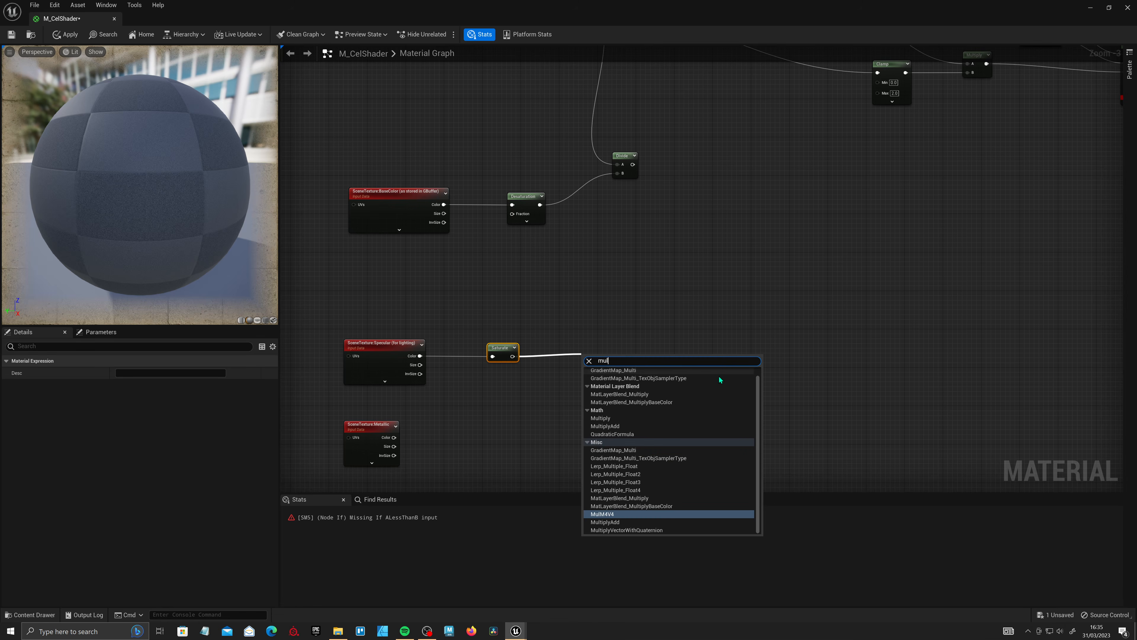
{"action": "key", "text": "Return"}
{"action": "left_click", "coordinate": [598, 377]}
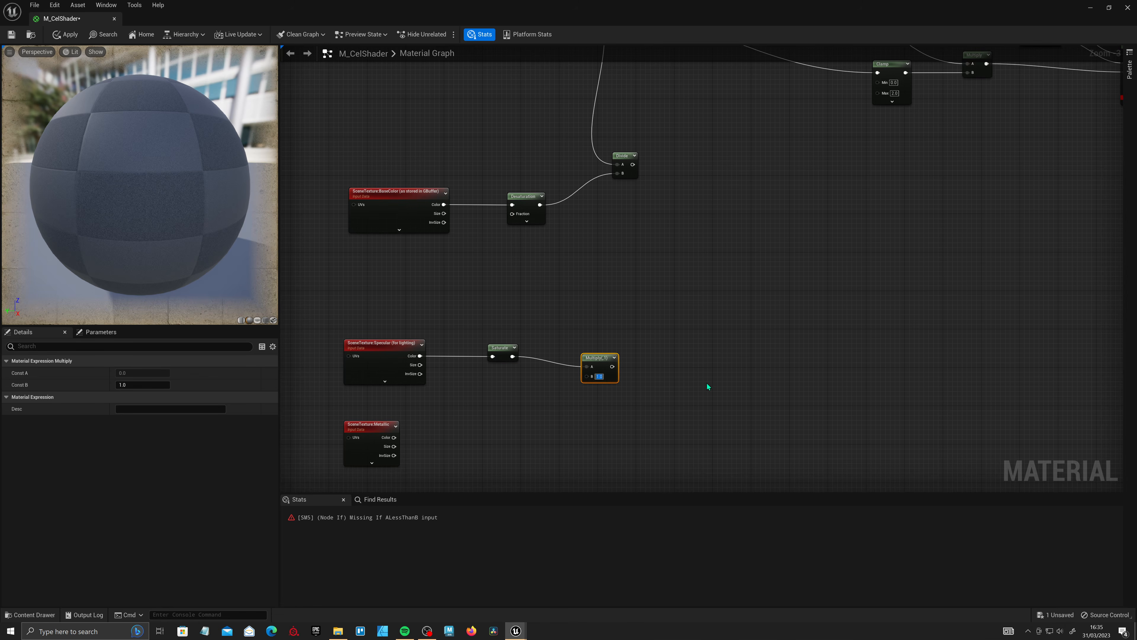
{"action": "left_click", "coordinate": [729, 380]}
{"action": "left_click_drag", "start_coordinate": [600, 357], "coordinate": [578, 347]}
{"action": "right_click_drag", "start_coordinate": [636, 354], "coordinate": [564, 342]}
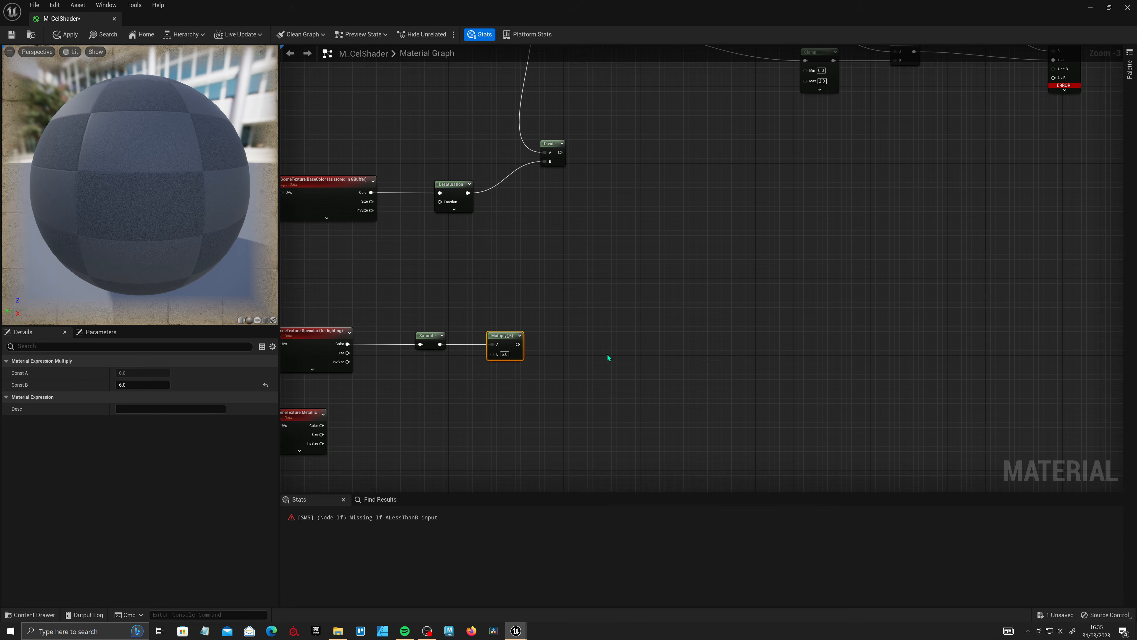
- Add a LinearInterpolate node with its A set to 1 and its B fed by the Specular branch's Multiply
{"action": "right_click", "coordinate": [575, 344]}
{"action": "type", "text": "ler"}
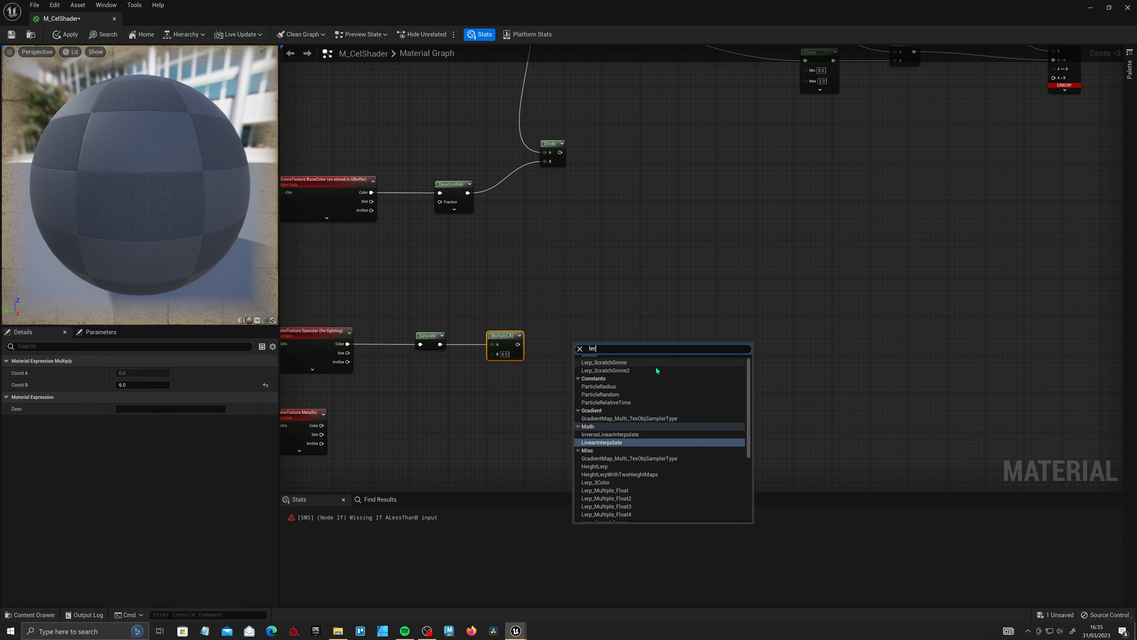
{"action": "left_click", "coordinate": [609, 443]}
{"action": "left_click_drag", "start_coordinate": [518, 344], "coordinate": [659, 336]}
{"action": "left_click", "coordinate": [658, 336]}
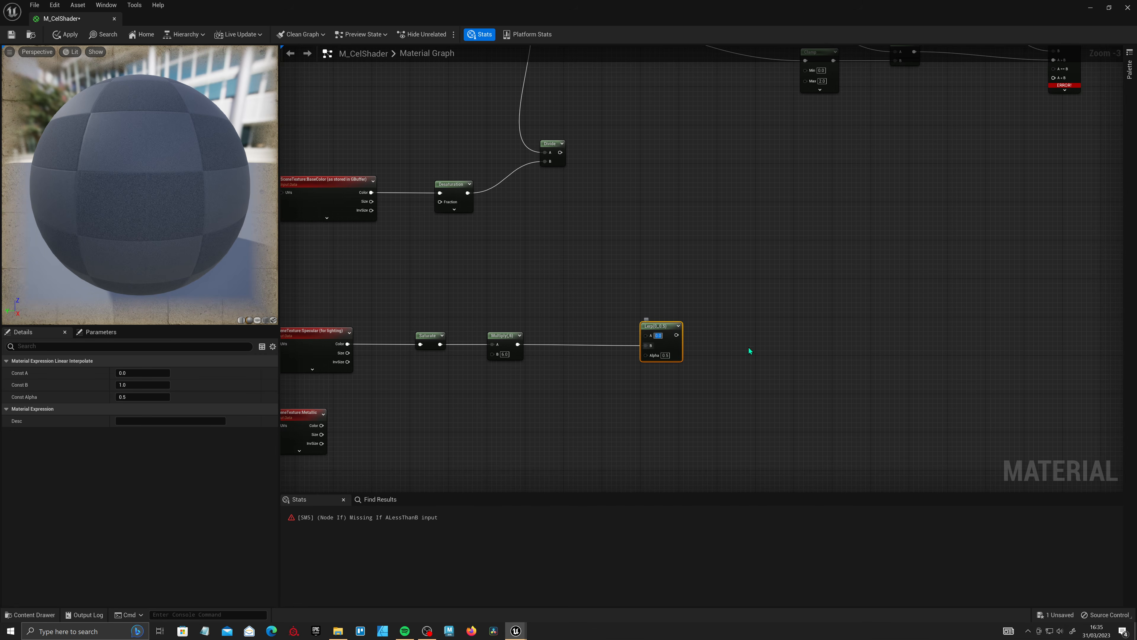
{"action": "type", "text": "1"}
{"action": "left_click", "coordinate": [767, 372]}
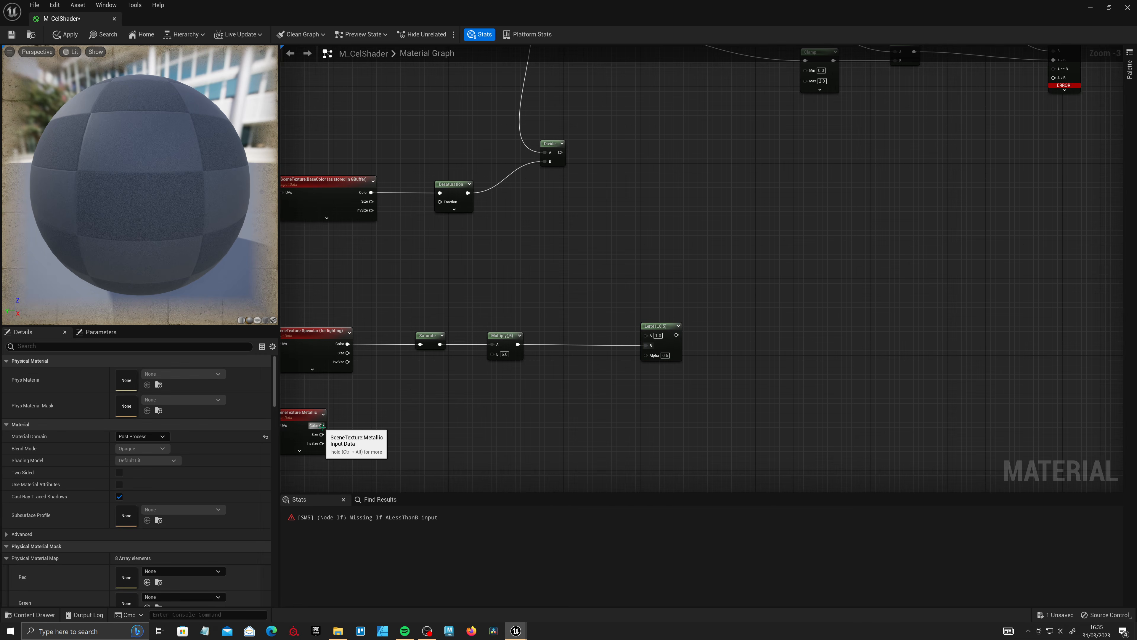
- Feed the Metallic texture's Color through a new Saturate node into the Lerp's Alpha input
{"action": "right_click_drag", "start_coordinate": [369, 442], "coordinate": [470, 392]}
{"action": "left_click_drag", "start_coordinate": [398, 421], "coordinate": [478, 414]}
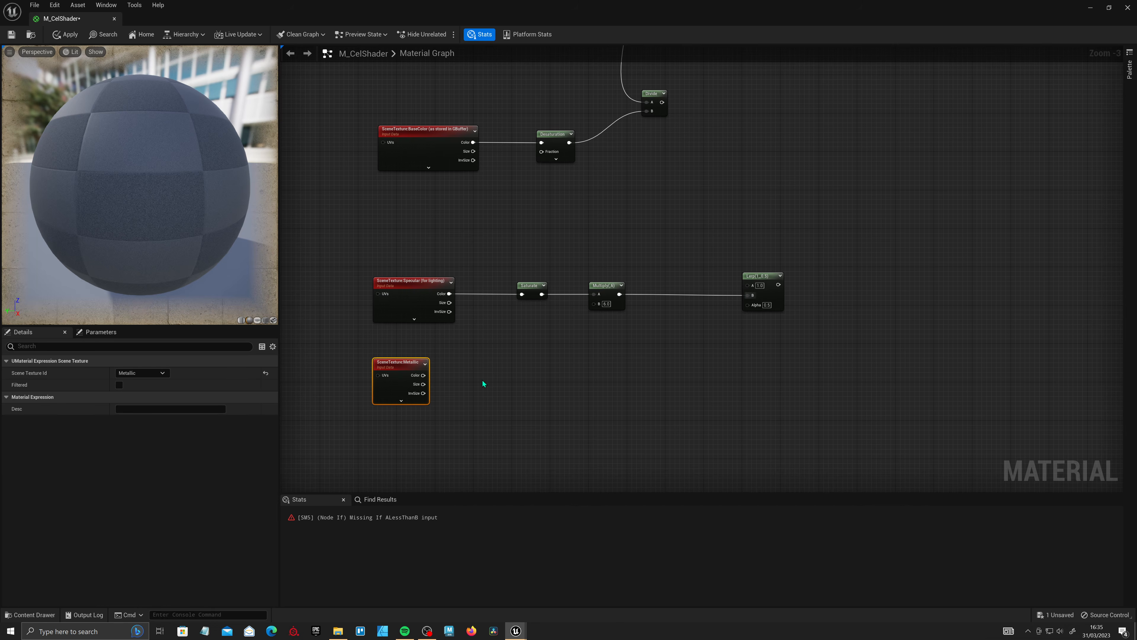
{"action": "left_click_drag", "start_coordinate": [670, 277], "coordinate": [802, 325]}
{"action": "left_click_drag", "start_coordinate": [423, 375], "coordinate": [750, 305]}
{"action": "type", "text": "sat"}
{"action": "left_click", "coordinate": [602, 423]}
{"action": "right_click_drag", "start_coordinate": [806, 381], "coordinate": [747, 395]}
{"action": "left_click_drag", "start_coordinate": [821, 434], "coordinate": [381, 271]}
{"action": "left_click", "coordinate": [379, 271]}
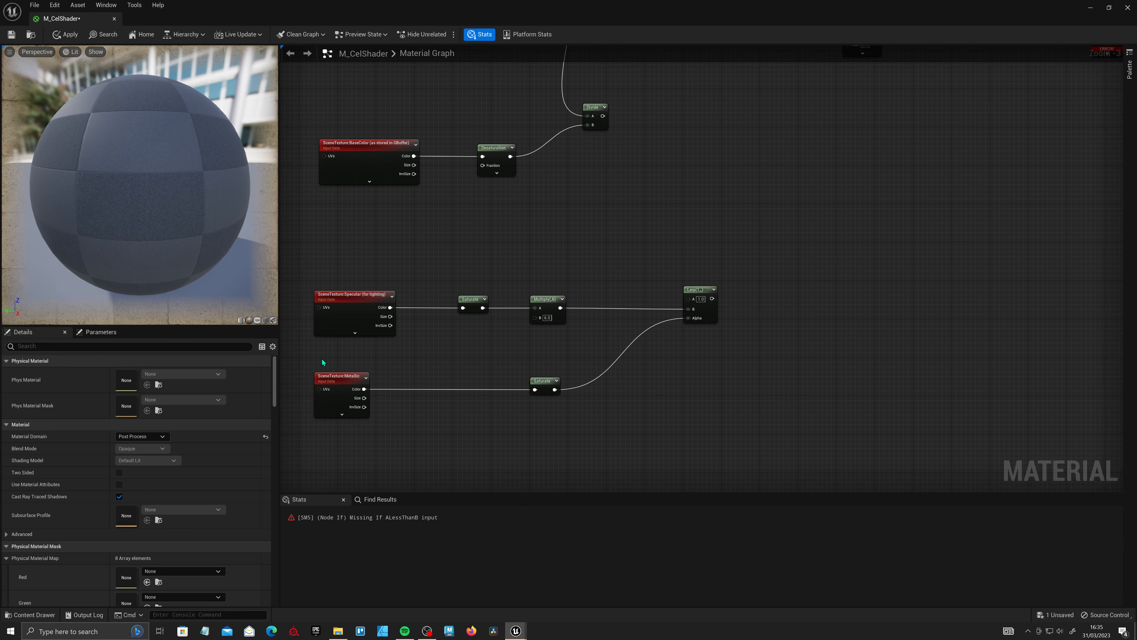
{"action": "left_click_drag", "start_coordinate": [321, 358], "coordinate": [589, 441]}
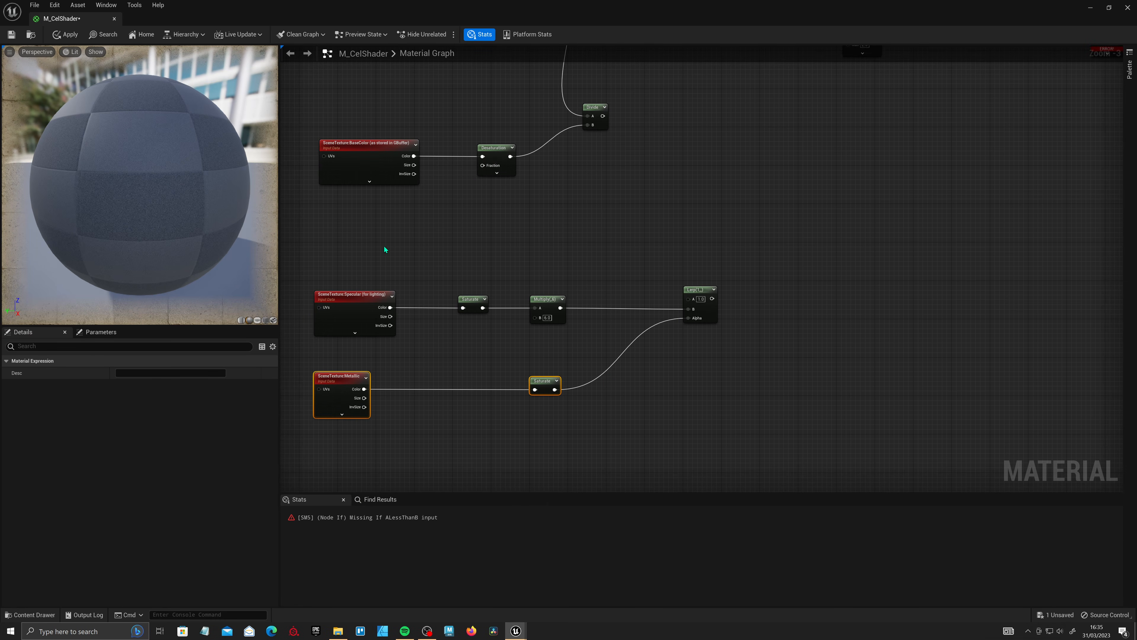
{"action": "left_click_drag", "start_coordinate": [334, 249], "coordinate": [592, 342]}
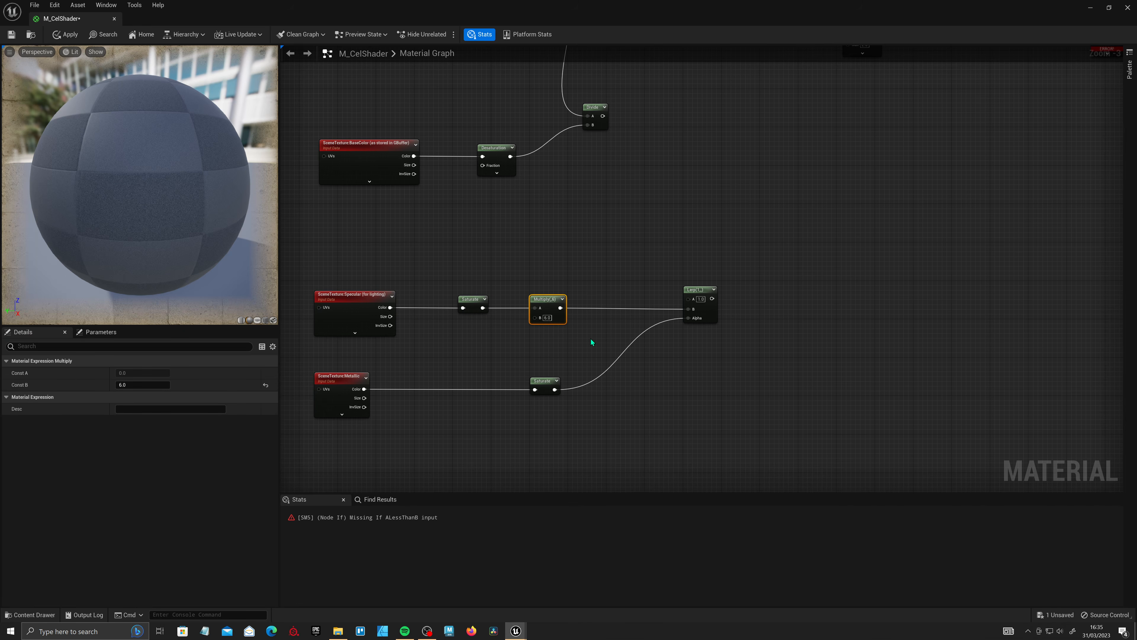
{"action": "left_click_drag", "start_coordinate": [655, 224], "coordinate": [781, 361]}
- Add a Multiply node with Divide's output feeding A and the Lerp's output feeding B
{"action": "right_click_drag", "start_coordinate": [781, 361], "coordinate": [685, 311]}
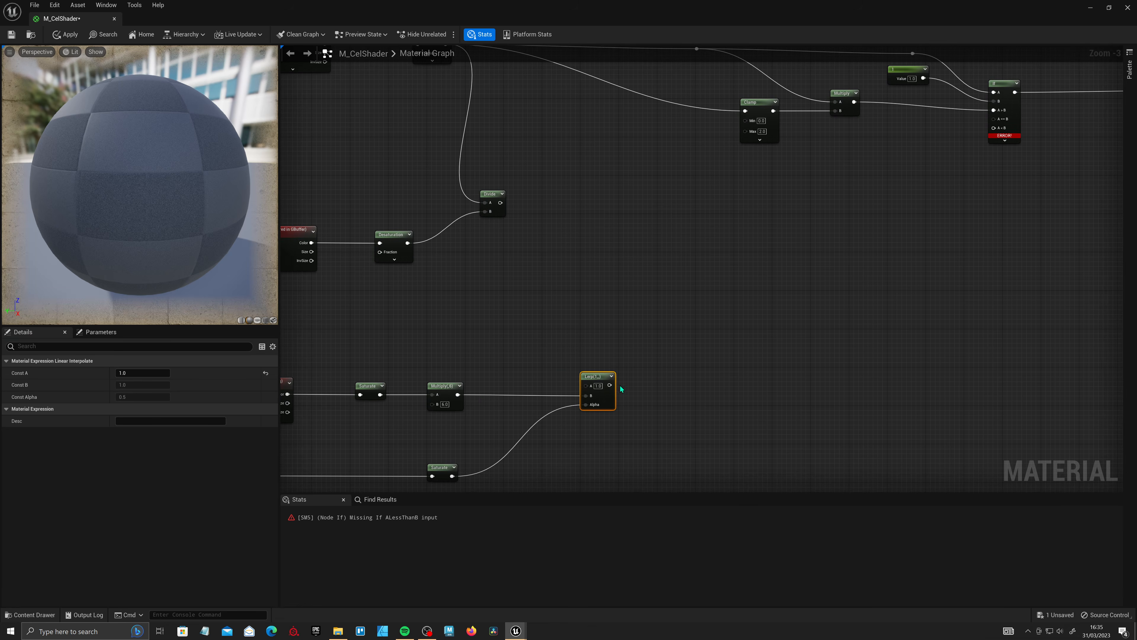
{"action": "left_click_drag", "start_coordinate": [611, 386], "coordinate": [749, 291]}
{"action": "type", "text": "mul"}
{"action": "left_click", "coordinate": [808, 367]}
{"action": "right_click_drag", "start_coordinate": [749, 291], "coordinate": [516, 298]}
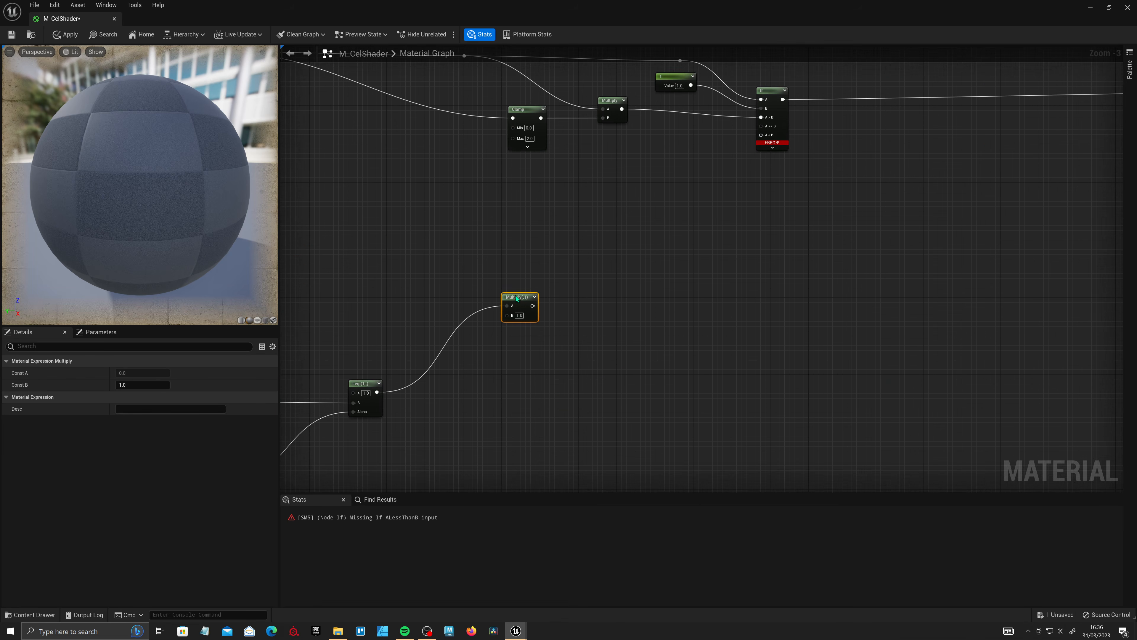
{"action": "left_click_drag", "start_coordinate": [507, 306], "coordinate": [508, 316], "text": "ctrl"}
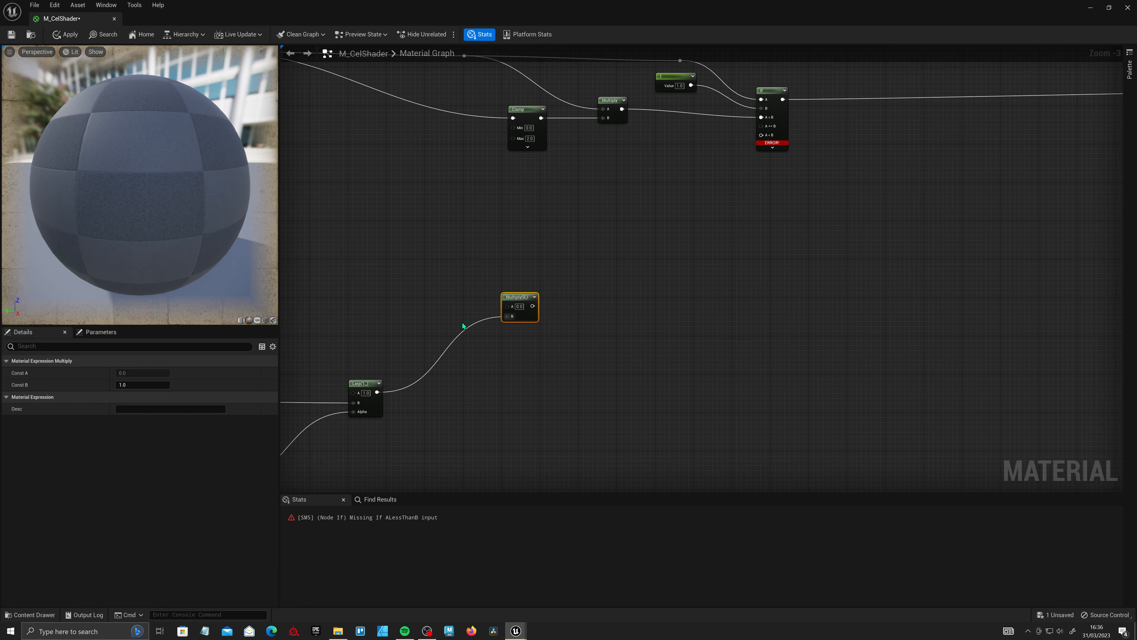
{"action": "right_click_drag", "start_coordinate": [407, 314], "coordinate": [554, 311]}
{"action": "left_click_drag", "start_coordinate": [414, 207], "coordinate": [431, 214]}
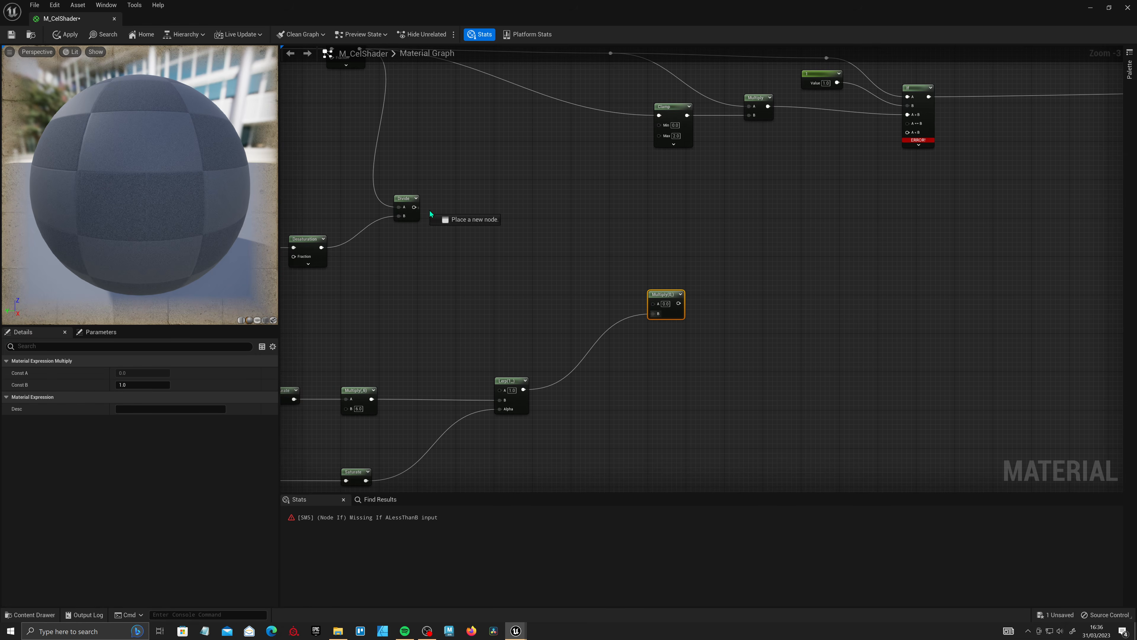
{"action": "left_click_drag", "start_coordinate": [554, 274], "coordinate": [653, 304]}
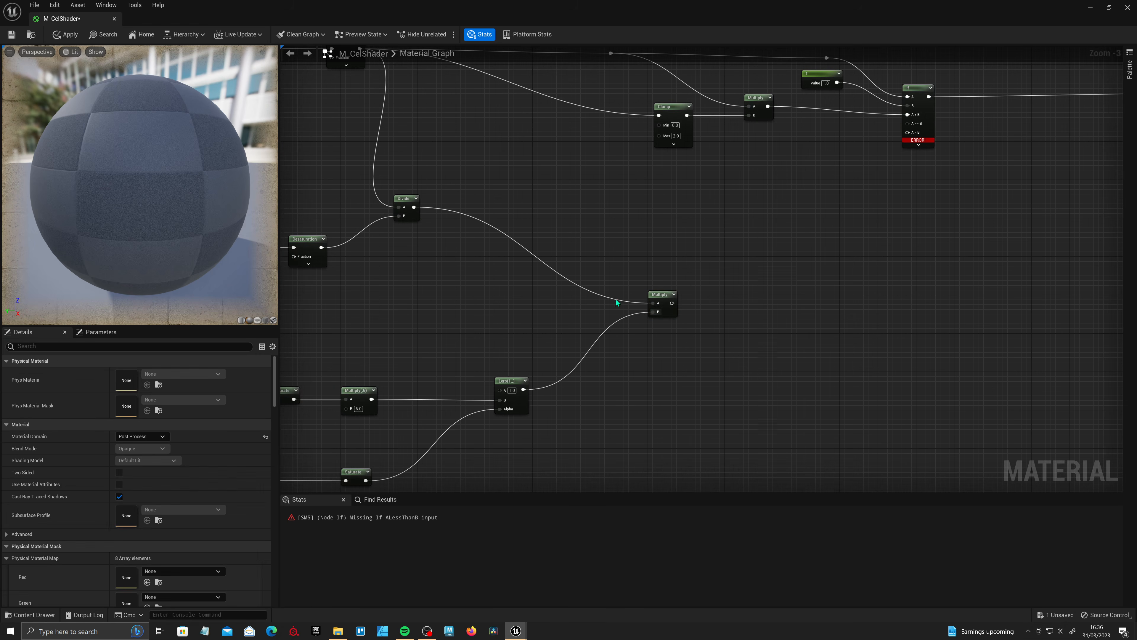
- Insert a reroute point on the link from Divide to the new Multiply and raise it above the Multiply
{"action": "double_click", "coordinate": [582, 289]}
{"action": "left_click_drag", "start_coordinate": [583, 290], "coordinate": [600, 257]}
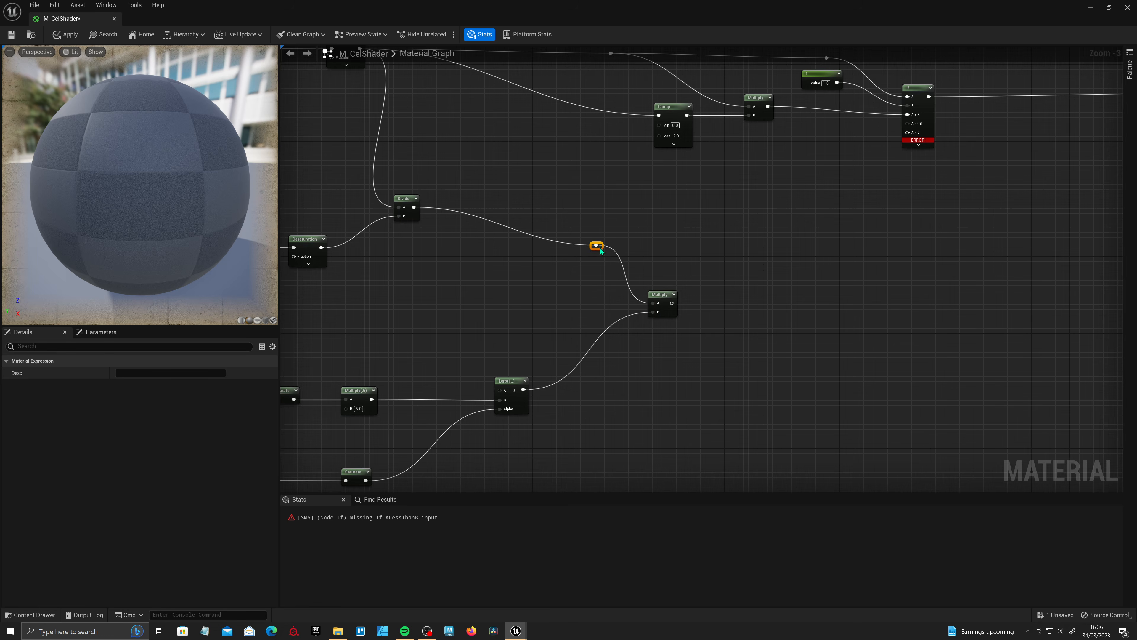
{"action": "right_click_drag", "start_coordinate": [601, 222], "coordinate": [390, 259]}
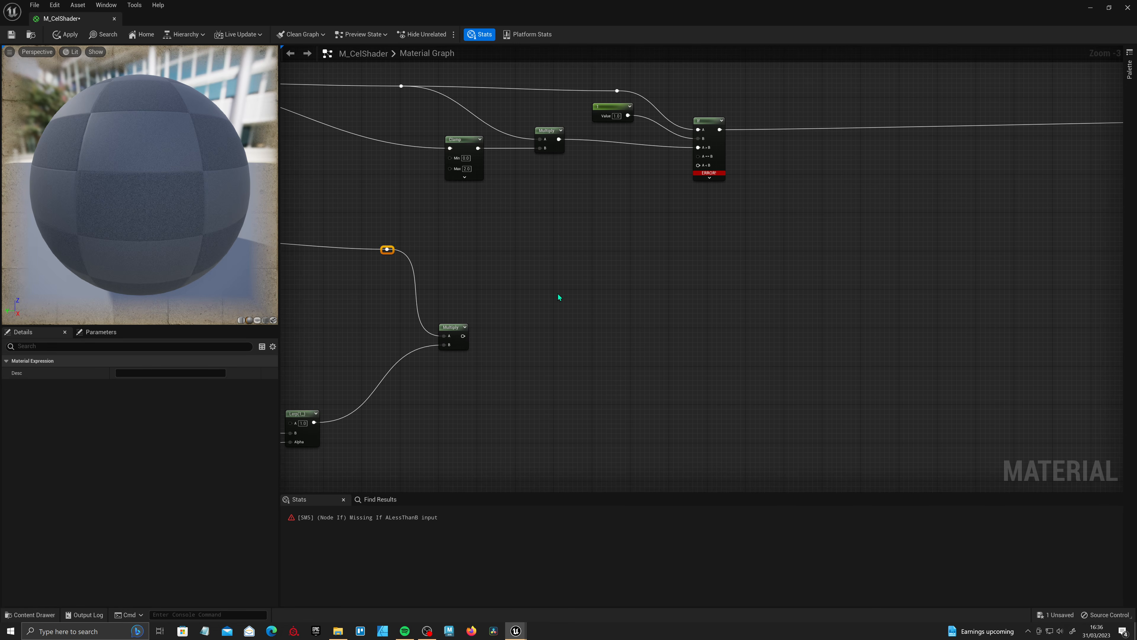
- Add a second LinearInterpolate node with A fed by the Divide reroute point and B fed by the new Multiply
{"action": "left_click_drag", "start_coordinate": [463, 336], "coordinate": [560, 336]}
{"action": "type", "text": "lerp"}
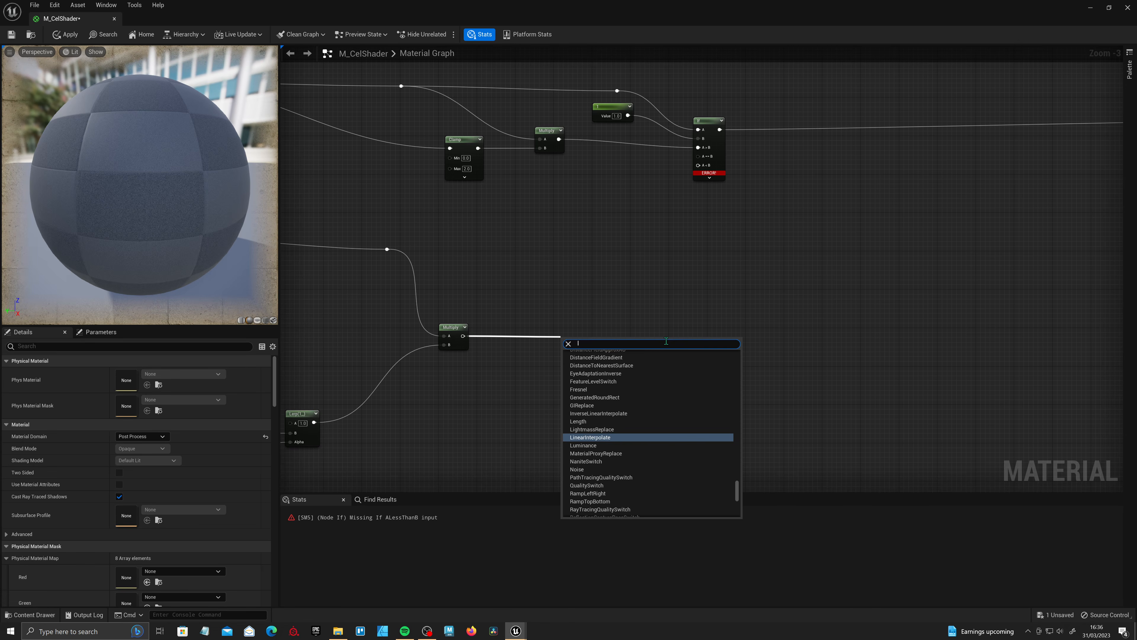
{"action": "left_click", "coordinate": [587, 409]}
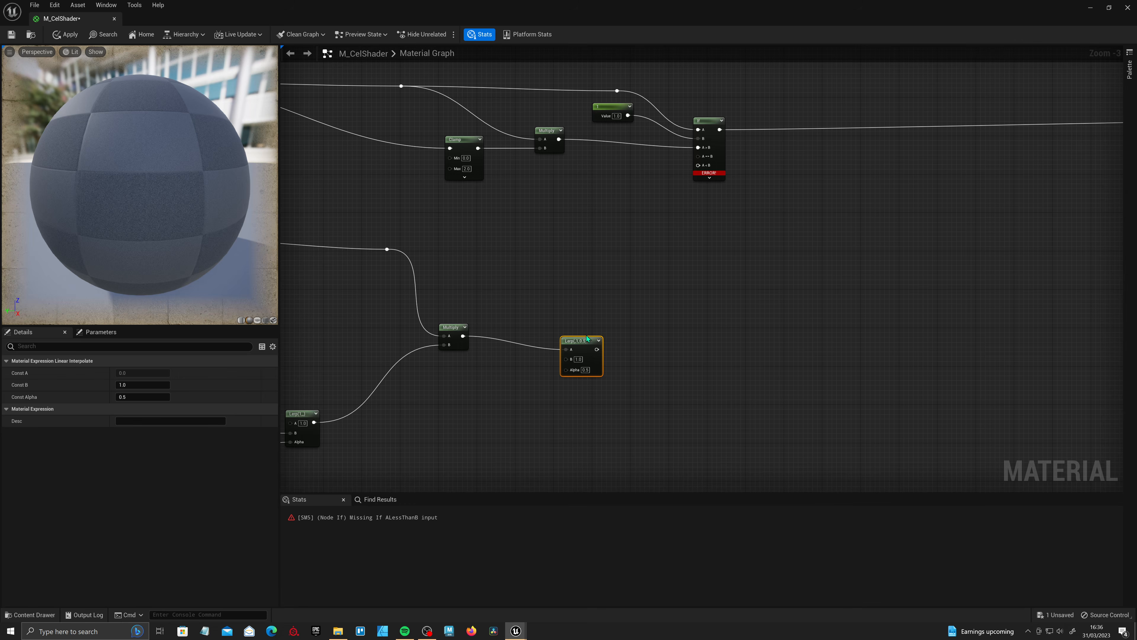
{"action": "left_click_drag", "start_coordinate": [587, 339], "coordinate": [571, 325]}
{"action": "right_click_drag", "start_coordinate": [571, 325], "coordinate": [676, 329]}
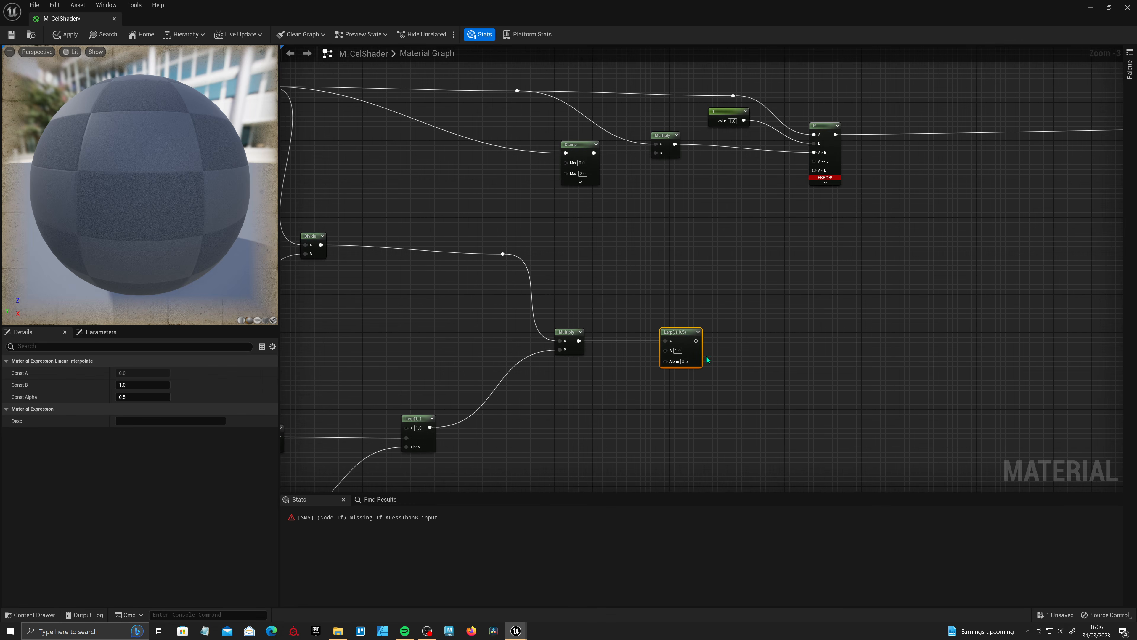
{"action": "mouse_move", "coordinate": [667, 343]}
{"action": "left_mouse_down", "text": "ctrl"}
{"action": "mouse_move", "coordinate": [654, 348]}
{"action": "mouse_move", "coordinate": [666, 352]}
{"action": "left_mouse_up", "text": "ctrl"}
{"action": "left_click_drag", "start_coordinate": [685, 332], "coordinate": [704, 314]}
{"action": "left_click_drag", "start_coordinate": [503, 254], "coordinate": [710, 257]}
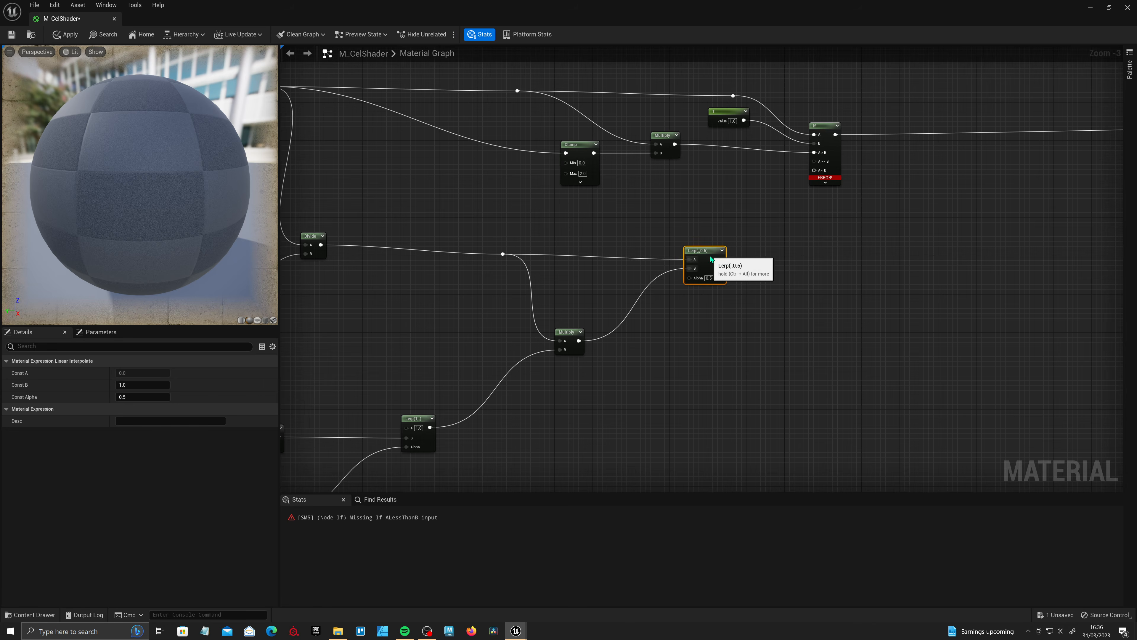
- Feed the second Lerp through a new Saturate node into the If node's A == B and A < B inputs
{"action": "right_click_drag", "start_coordinate": [757, 277], "coordinate": [700, 306]}
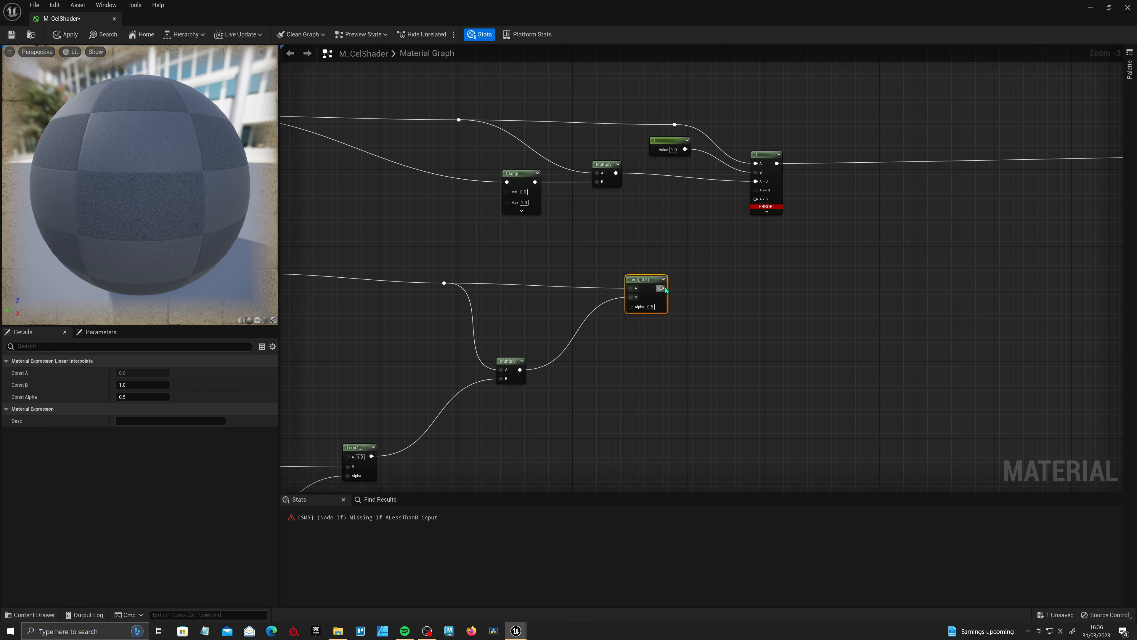
{"action": "left_click_drag", "start_coordinate": [660, 288], "coordinate": [755, 199]}
{"action": "type", "text": "sat"}
{"action": "key", "text": "Return"}
{"action": "left_click_drag", "start_coordinate": [763, 297], "coordinate": [755, 189]}
{"action": "right_click_drag", "start_coordinate": [758, 317], "coordinate": [863, 223]}
{"action": "right_click_drag", "start_coordinate": [771, 212], "coordinate": [754, 312]}
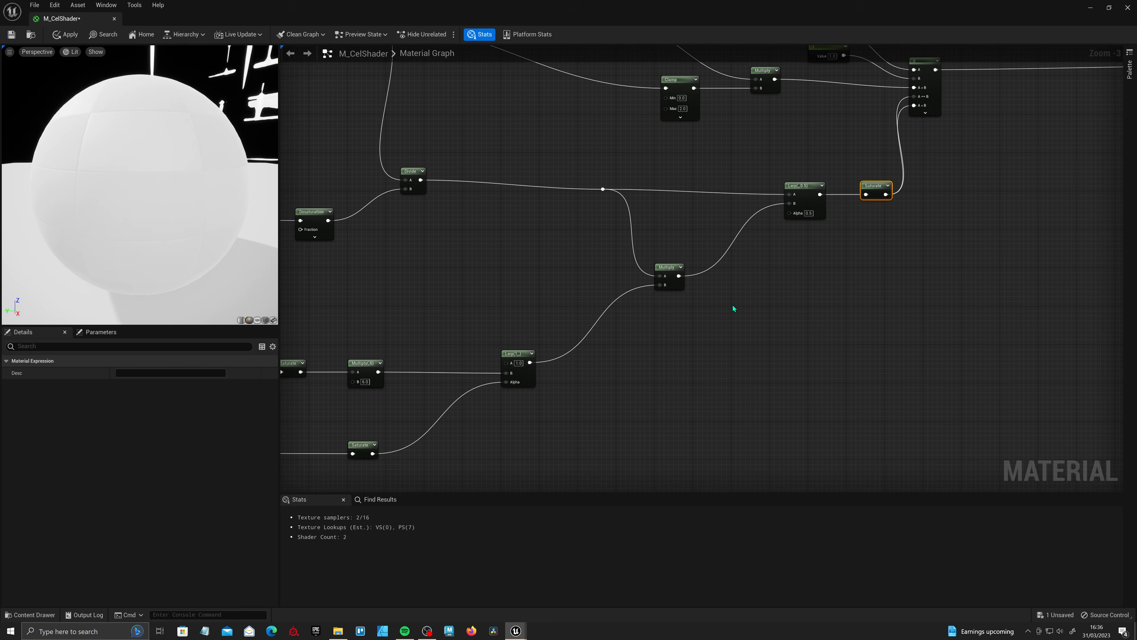
- Add a scalar parameter named Spec light with default value 1 and slider maximum 1, and feed it into the second Lerp's Alpha
{"action": "scroll", "coordinate": [558, 338], "scroll_direction": "down", "scroll_amount": 3}
{"action": "left_click_drag", "start_coordinate": [373, 324], "coordinate": [618, 409]}
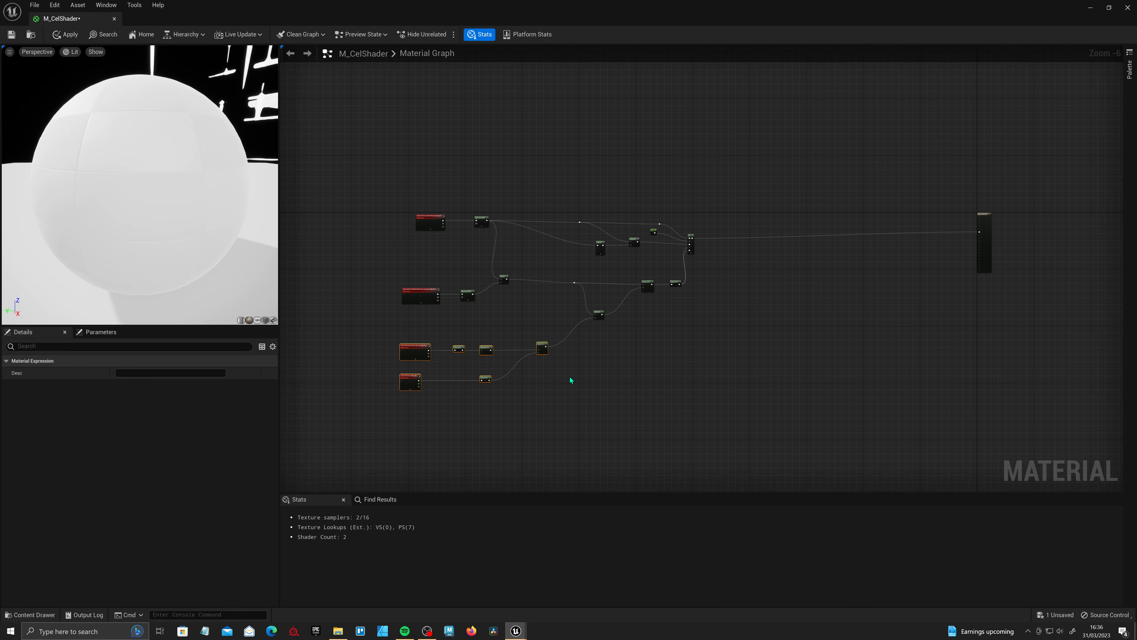
{"action": "scroll", "coordinate": [570, 379], "scroll_direction": "up", "scroll_amount": 3}
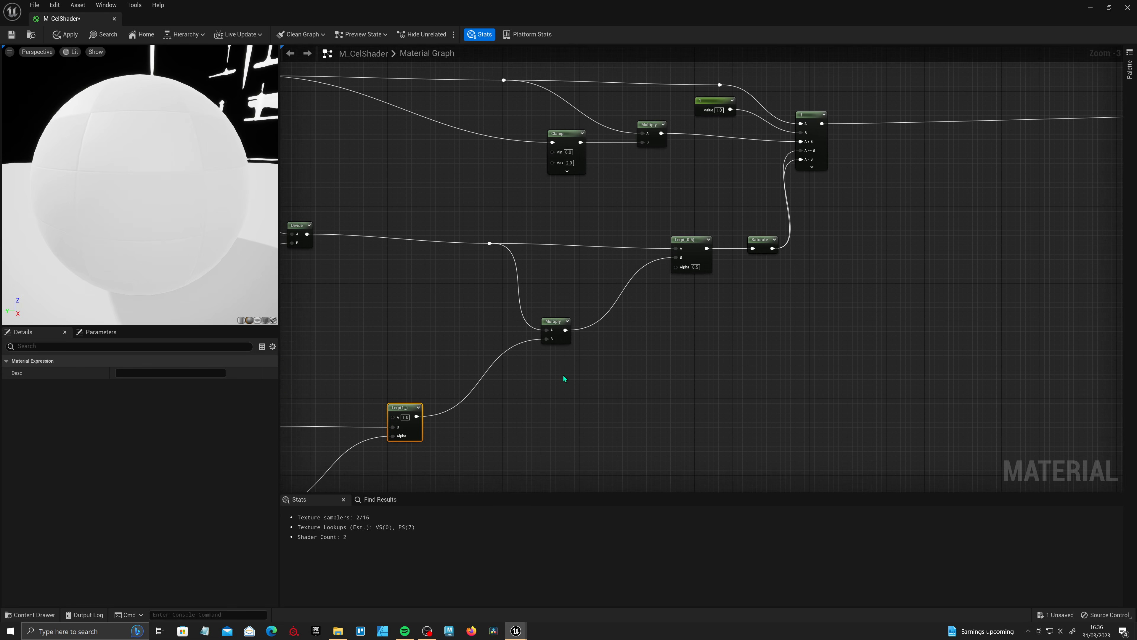
{"action": "left_click", "coordinate": [623, 344]}
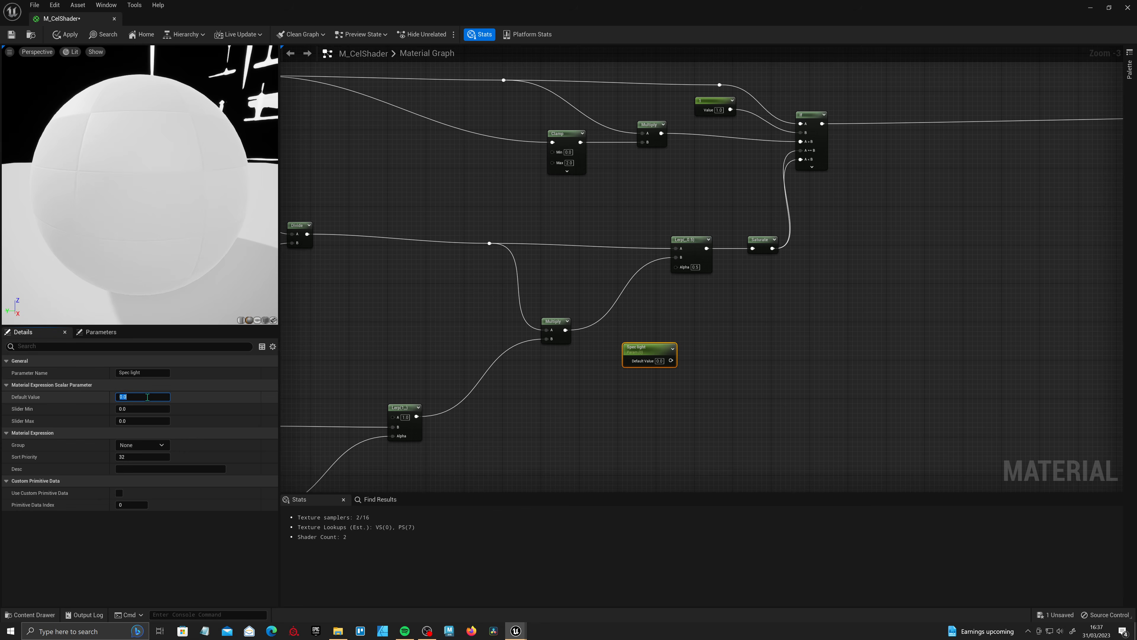
{"action": "type", "text": "1"}
{"action": "left_click_drag", "start_coordinate": [671, 361], "coordinate": [676, 267]}
{"action": "left_click", "coordinate": [647, 348]}
- Apply and save the cel shader material, and shrink its editor into a floating window over the level
{"action": "scroll", "coordinate": [568, 310], "scroll_direction": "down", "scroll_amount": 3}
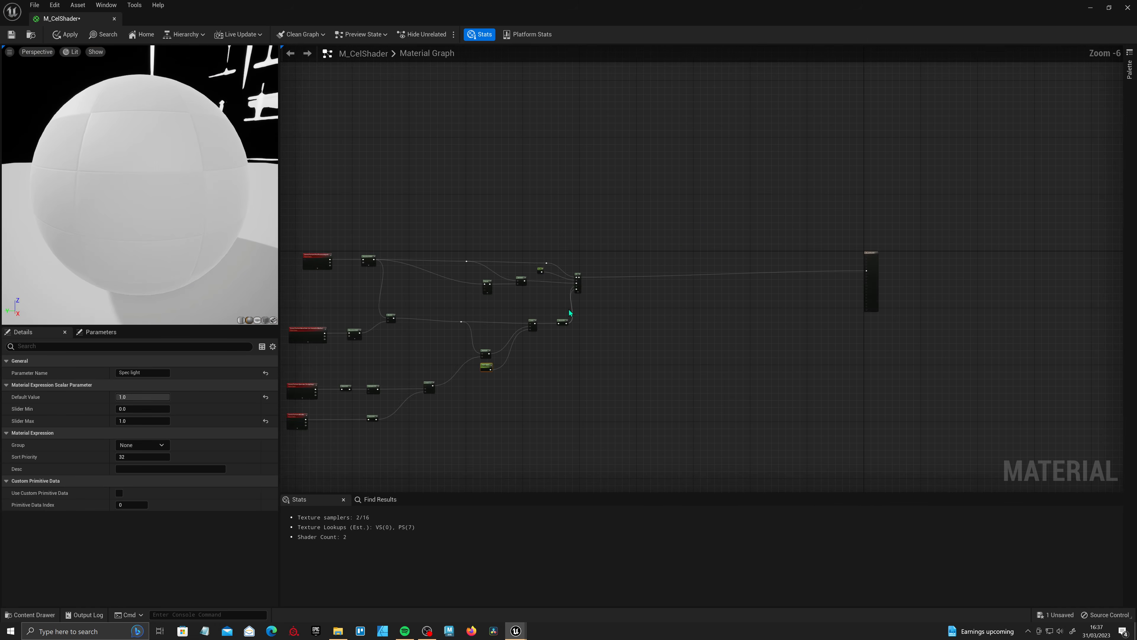
{"action": "right_click_drag", "start_coordinate": [569, 310], "coordinate": [710, 260]}
{"action": "left_click", "coordinate": [63, 35]}
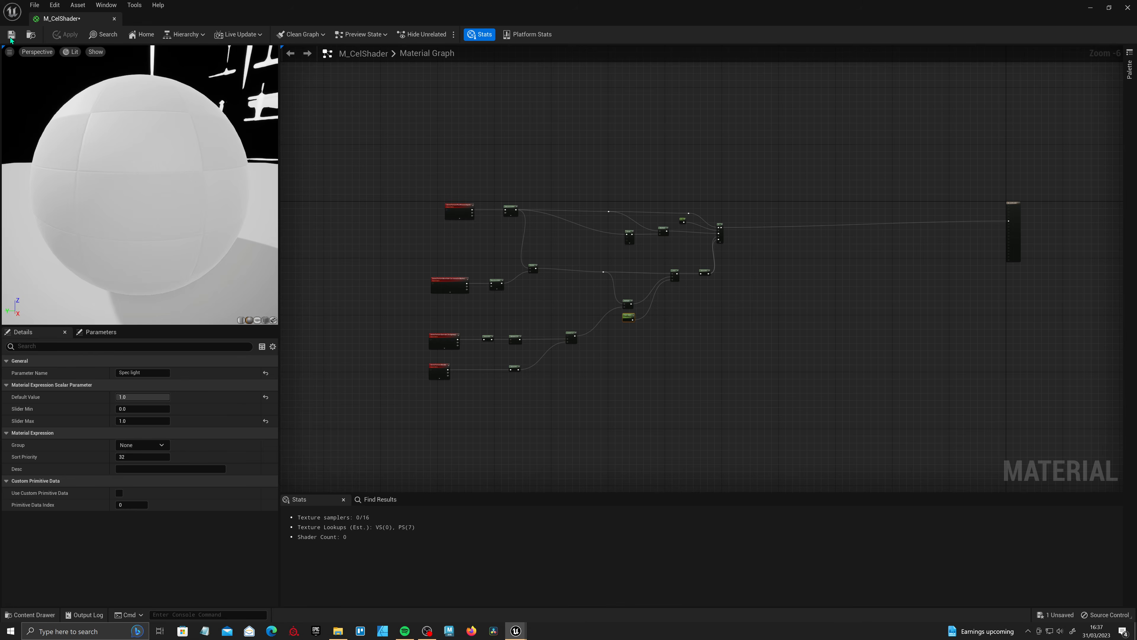
{"action": "left_click_drag", "start_coordinate": [394, 10], "coordinate": [666, 175]}
- Open M_CelShader_Inst, enable its Spec light override and try the parameter with the level in view
{"action": "left_click", "coordinate": [278, 547]}
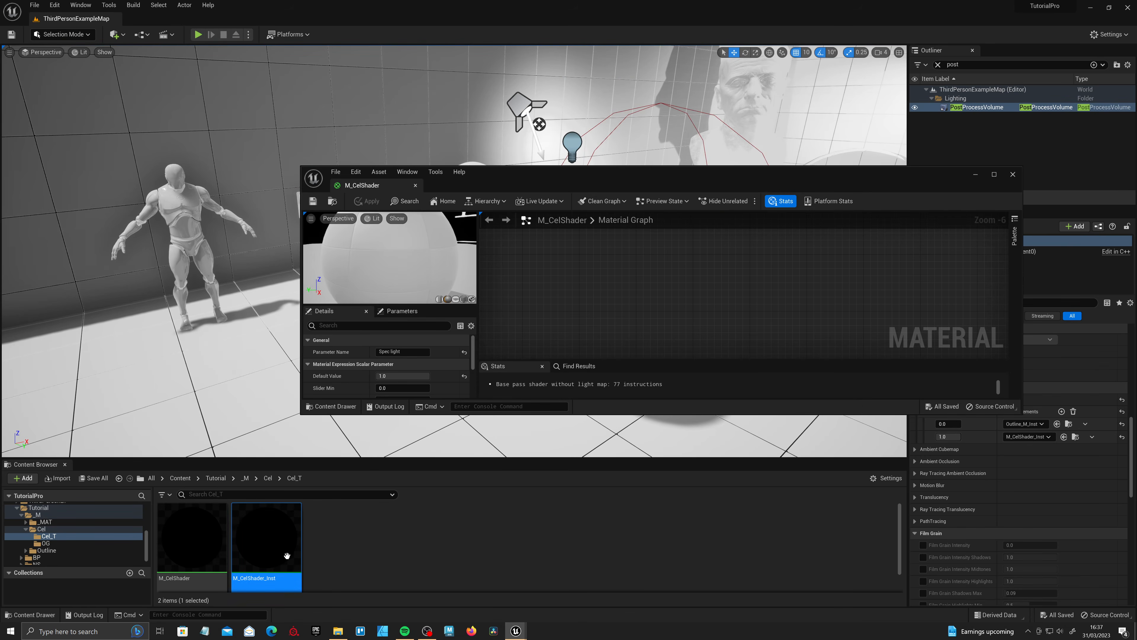
{"action": "left_click_drag", "start_coordinate": [1136, 197], "coordinate": [718, 216]}
{"action": "left_click", "coordinate": [542, 272]}
{"action": "left_click_drag", "start_coordinate": [757, 177], "coordinate": [486, 338]}
{"action": "mouse_move", "coordinate": [486, 434]}
{"action": "left_mouse_down"}
{"action": "mouse_move", "coordinate": [476, 434]}
{"action": "mouse_move", "coordinate": [505, 434]}
{"action": "mouse_move", "coordinate": [453, 434]}
{"action": "mouse_move", "coordinate": [506, 433]}
{"action": "mouse_move", "coordinate": [452, 434]}
{"action": "mouse_move", "coordinate": [463, 433]}
{"action": "left_mouse_up"}
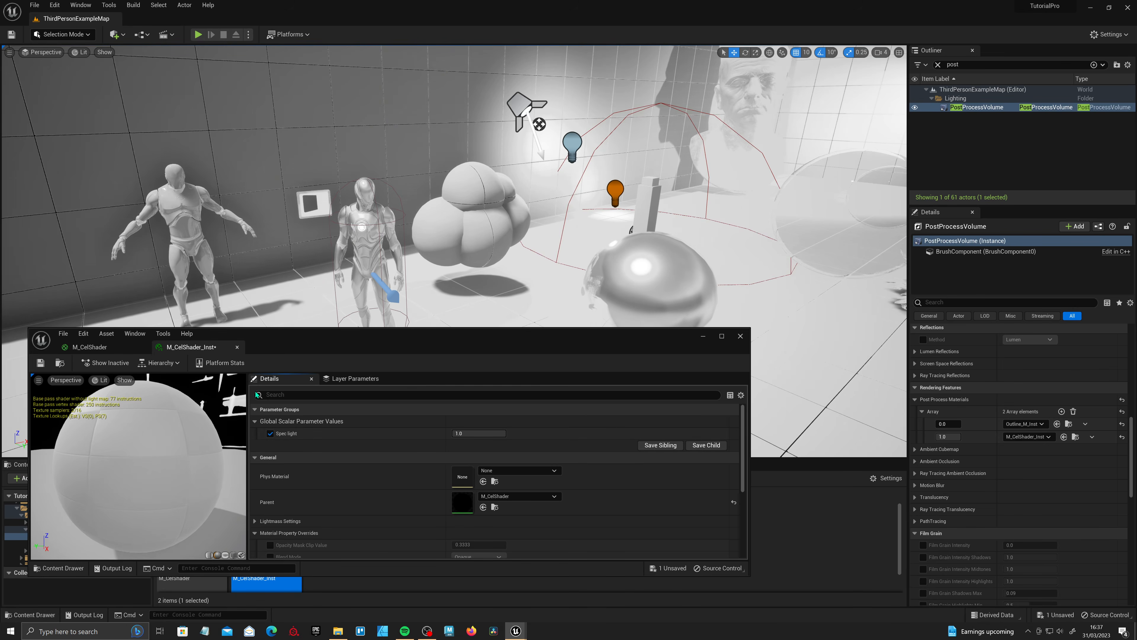
- Return to the full-size M_CelShader graph, move the node network away from the material output and wrap it in a comment box
{"action": "left_click", "coordinate": [90, 347]}
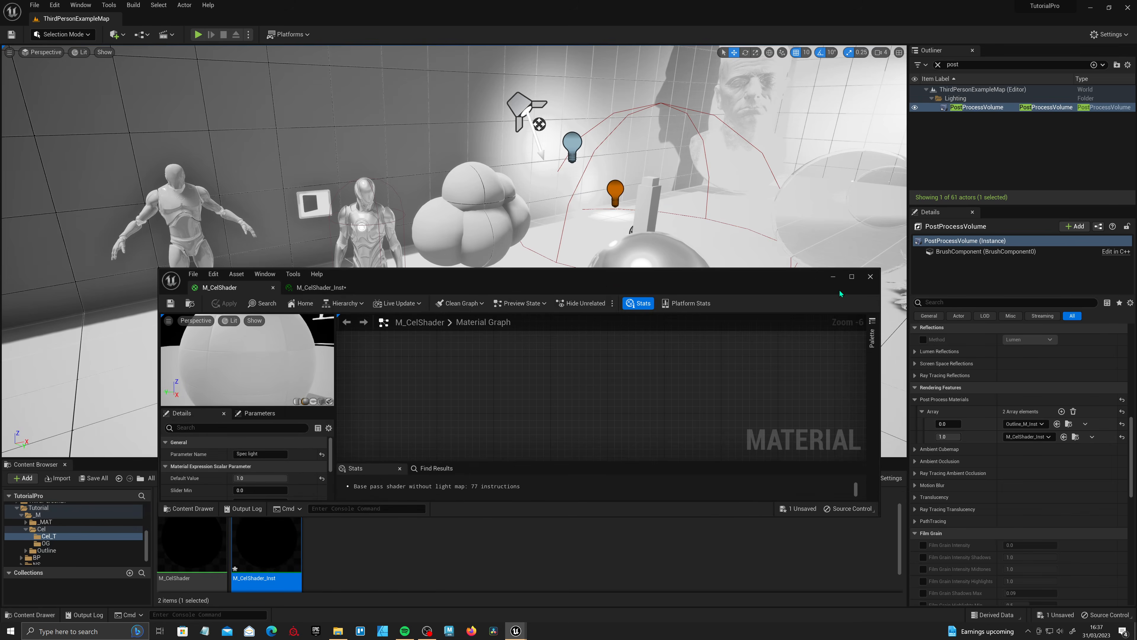
{"action": "double_click", "coordinate": [472, 344]}
{"action": "left_click_drag", "start_coordinate": [490, 107], "coordinate": [922, 385]}
{"action": "scroll", "coordinate": [729, 323], "scroll_direction": "down", "scroll_amount": 3}
{"action": "left_click_drag", "start_coordinate": [615, 269], "coordinate": [315, 267]}
{"action": "right_click_drag", "start_coordinate": [399, 280], "coordinate": [537, 282]}
{"action": "key", "text": "c"}
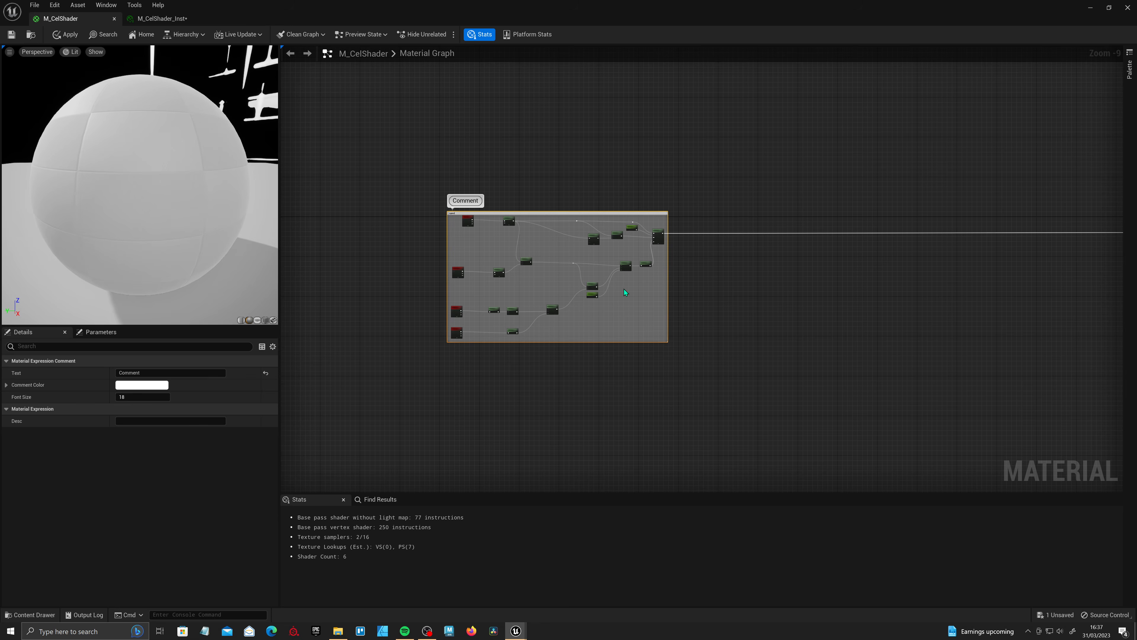
{"action": "scroll", "coordinate": [562, 310], "scroll_direction": "up", "scroll_amount": 2}
{"action": "left_click_drag", "start_coordinate": [599, 221], "coordinate": [605, 218]}
{"action": "key", "text": "ctrl+z"}
{"action": "left_click_drag", "start_coordinate": [355, 105], "coordinate": [809, 408]}
{"action": "right_click_drag", "start_coordinate": [678, 217], "coordinate": [516, 221]}
{"action": "left_click_drag", "start_coordinate": [515, 221], "coordinate": [512, 218]}
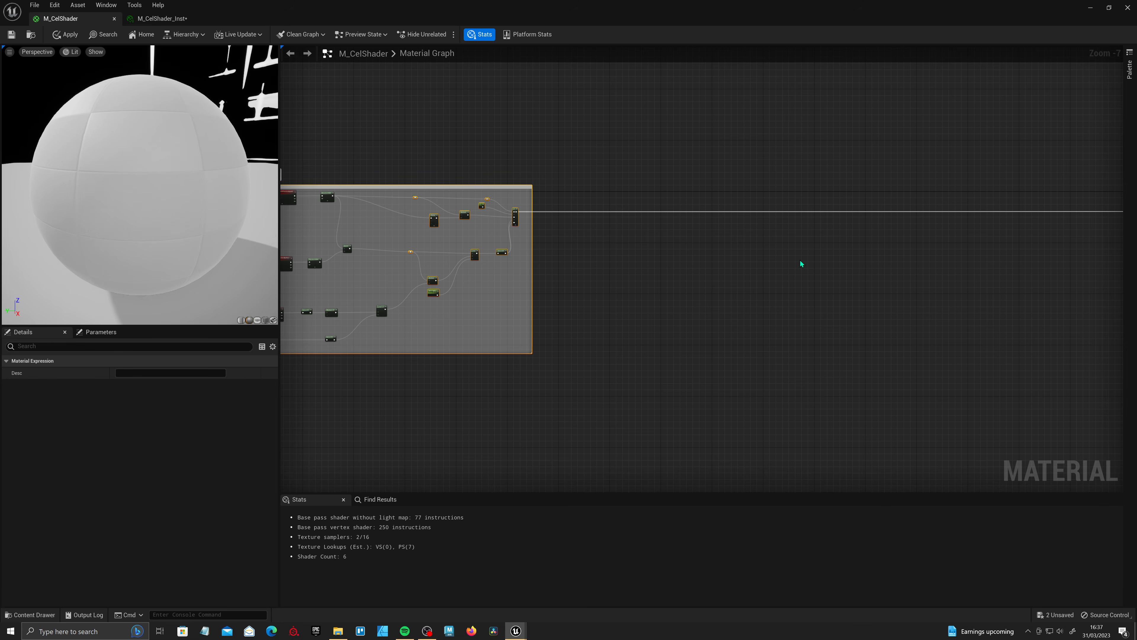
- Add a Power node with its Base fed by the If node's output, placed just outside the comment box
{"action": "scroll", "coordinate": [637, 234], "scroll_direction": "up", "scroll_amount": 4}
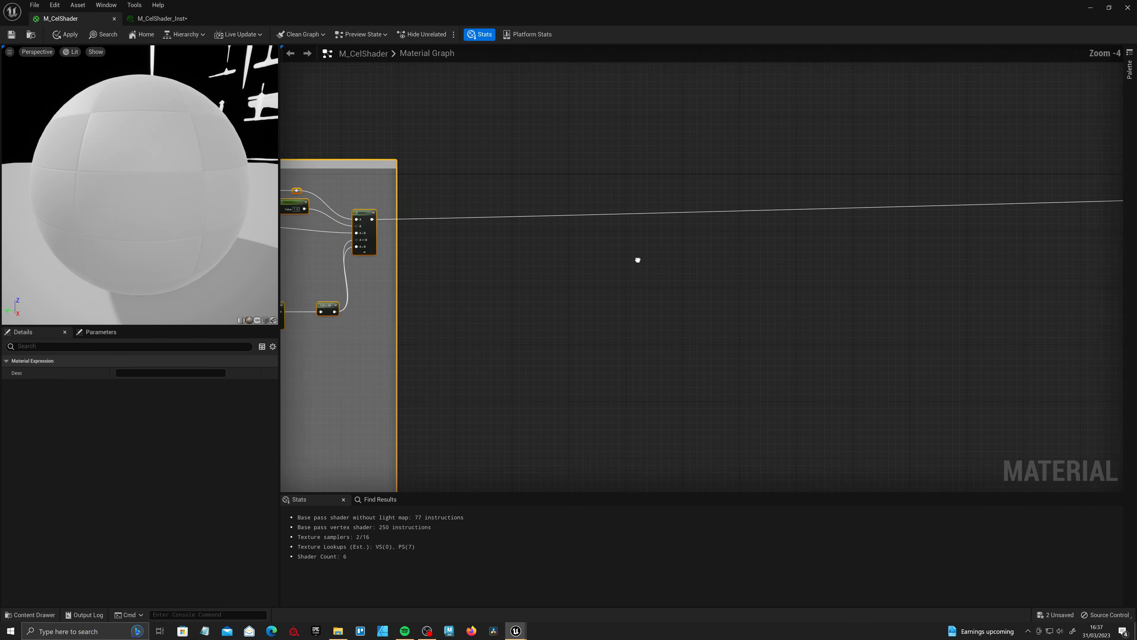
{"action": "left_click", "coordinate": [637, 256]}
{"action": "left_click_drag", "start_coordinate": [395, 214], "coordinate": [568, 255]}
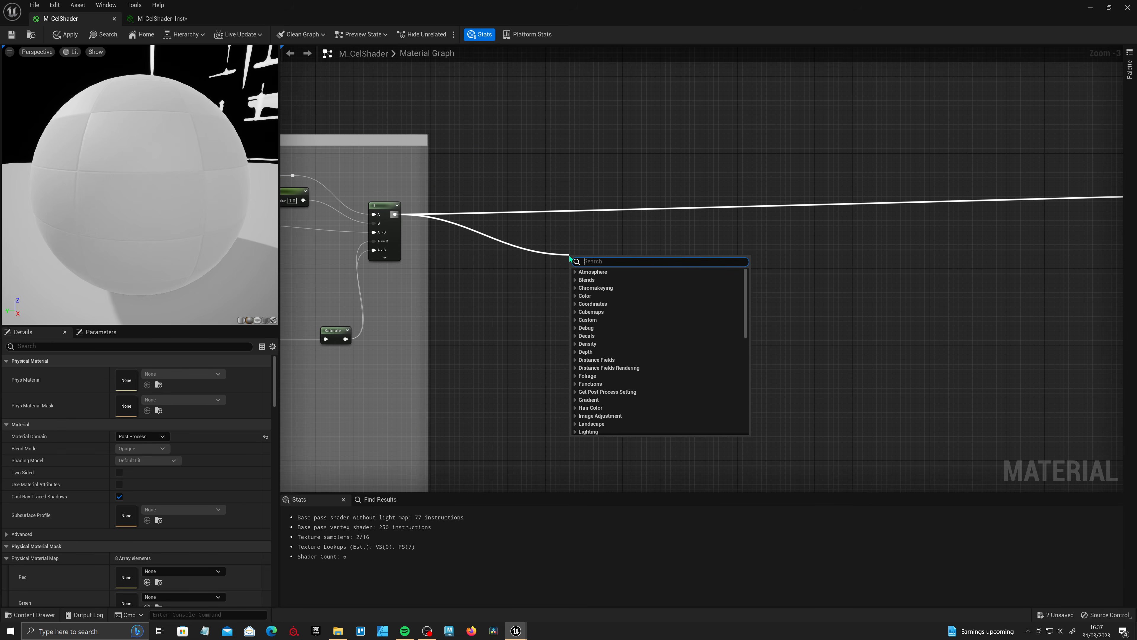
{"action": "type", "text": "power"}
{"action": "key", "text": "Return"}
{"action": "left_click_drag", "start_coordinate": [602, 260], "coordinate": [564, 235]}
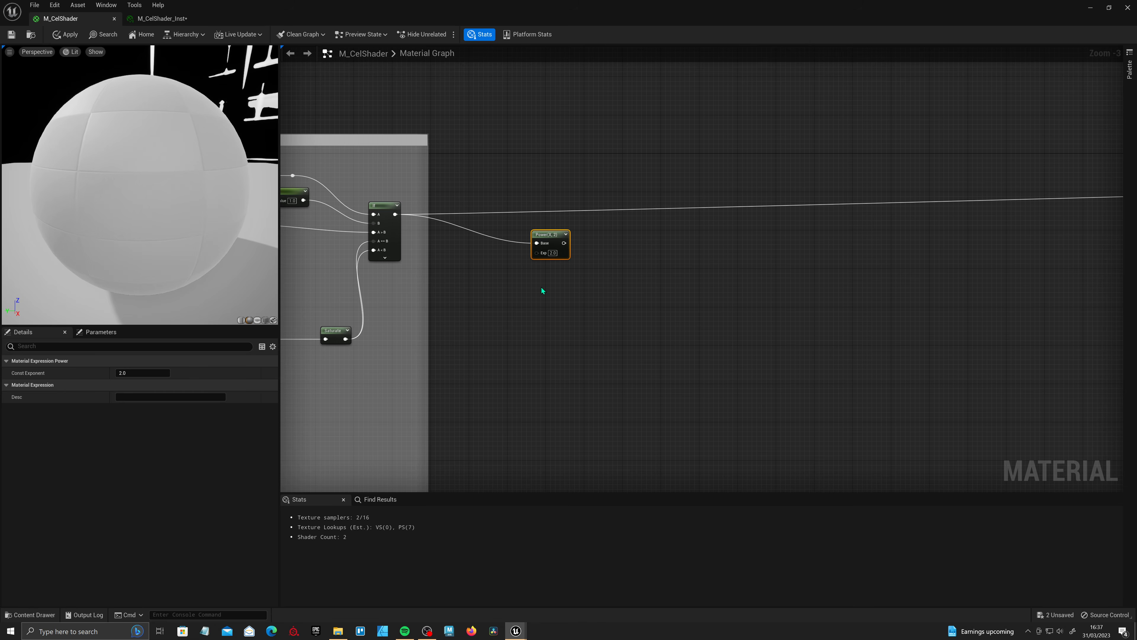
- Promote the Power node's Exp input to a parameter named Step Scale with a default value of 0.9
{"action": "right_click", "coordinate": [537, 254]}
{"action": "left_click", "coordinate": [560, 329]}
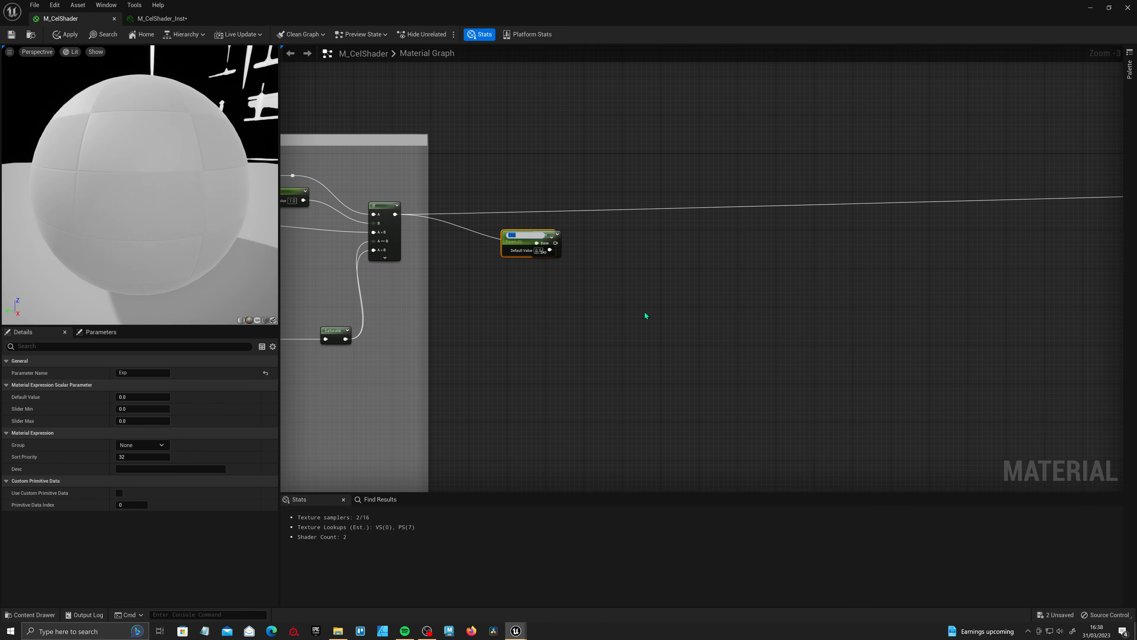
{"action": "type", "text": "Step Sc"}
{"action": "type", "text": "ale"}
{"action": "key", "text": "Return"}
{"action": "left_click_drag", "start_coordinate": [519, 243], "coordinate": [468, 320]}
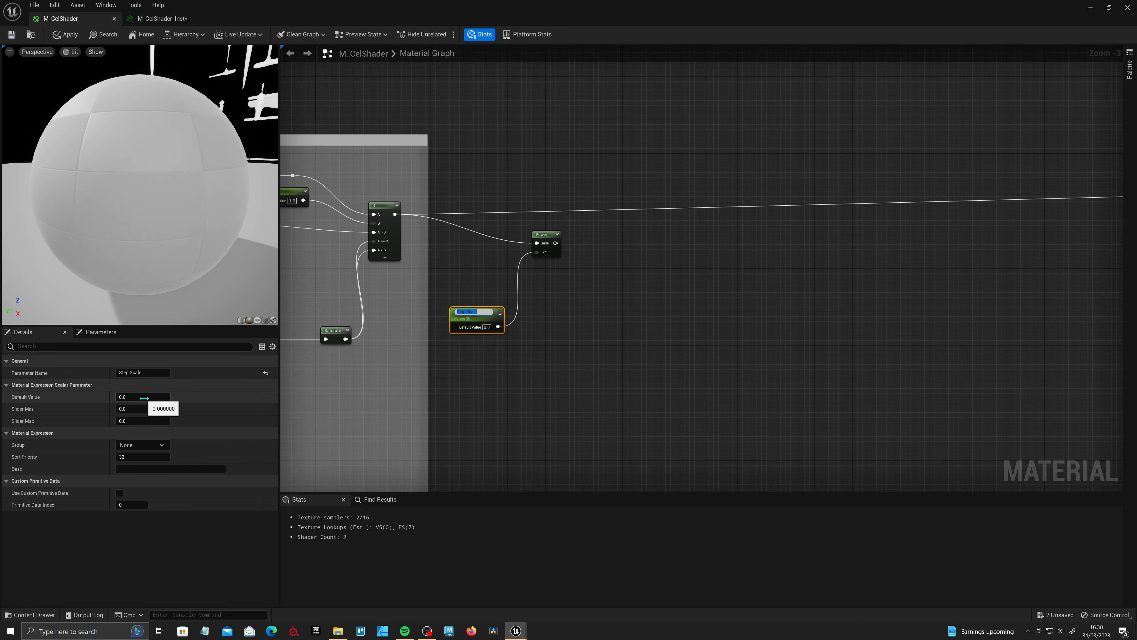
{"action": "left_click", "coordinate": [144, 397]}
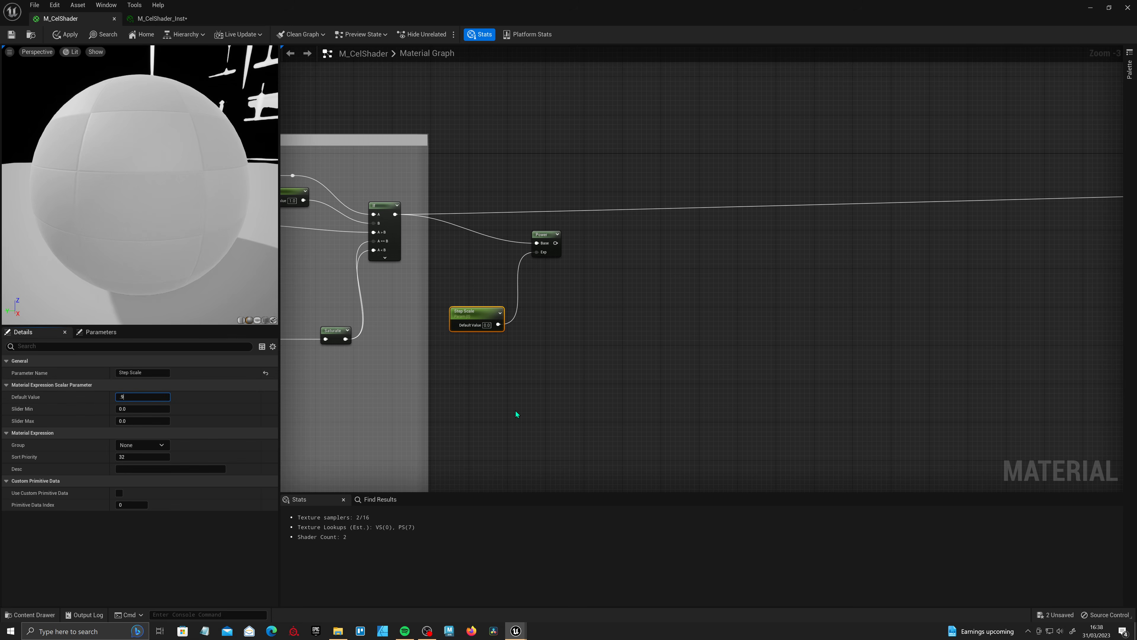
- Align the Power node with the If output and add a LinearInterpolate node farther along the link to the material output
{"action": "right_click_drag", "start_coordinate": [533, 283], "coordinate": [498, 299]}
{"action": "left_click", "coordinate": [494, 230]}
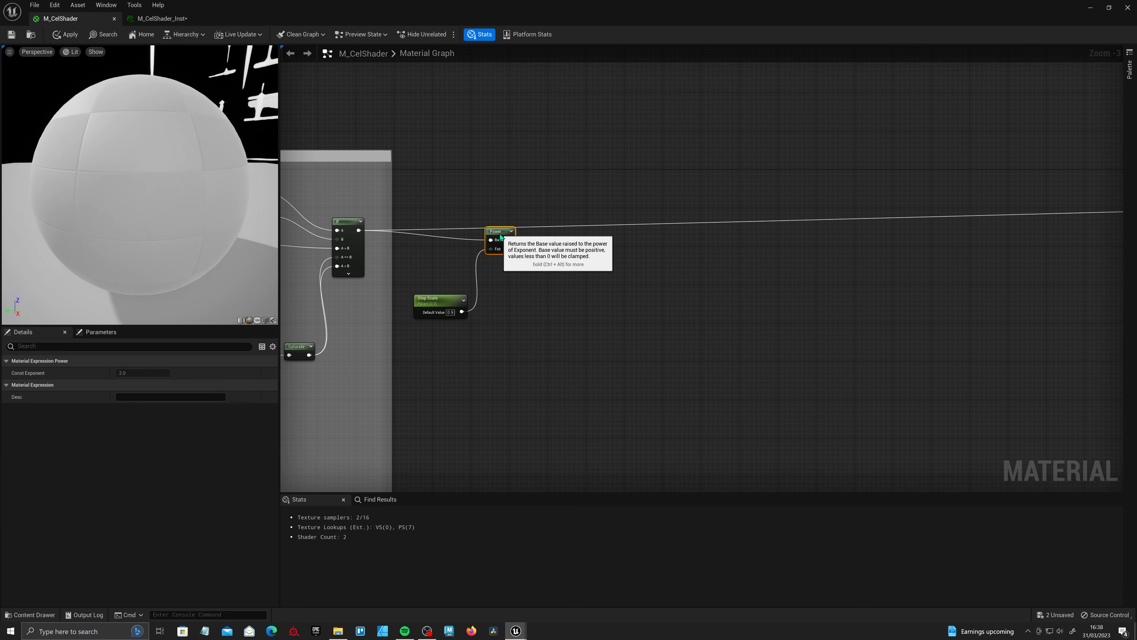
{"action": "scroll", "coordinate": [697, 184], "scroll_direction": "down", "scroll_amount": 2}
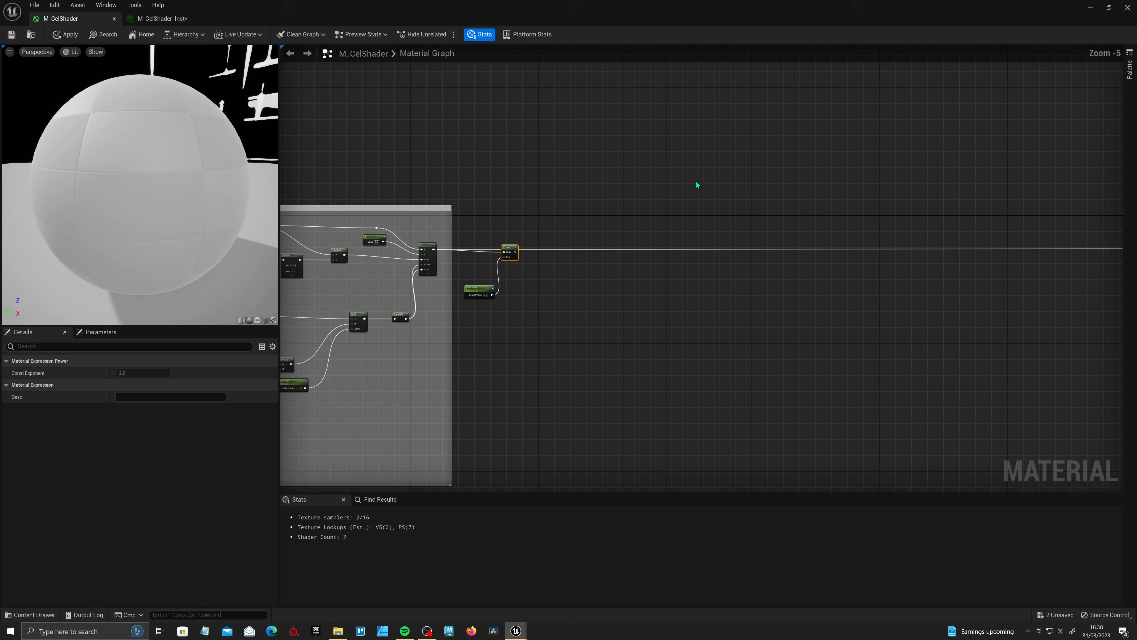
{"action": "left_click", "coordinate": [446, 364]}
{"action": "right_click", "coordinate": [779, 257]}
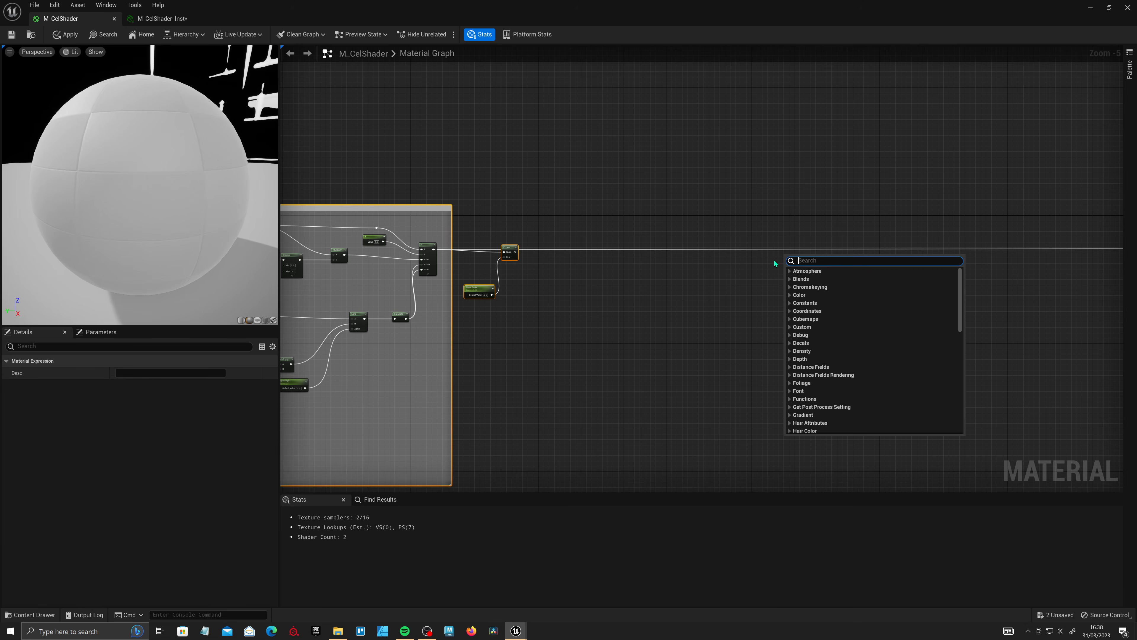
{"action": "type", "text": "lerp"}
{"action": "key", "text": "Return"}
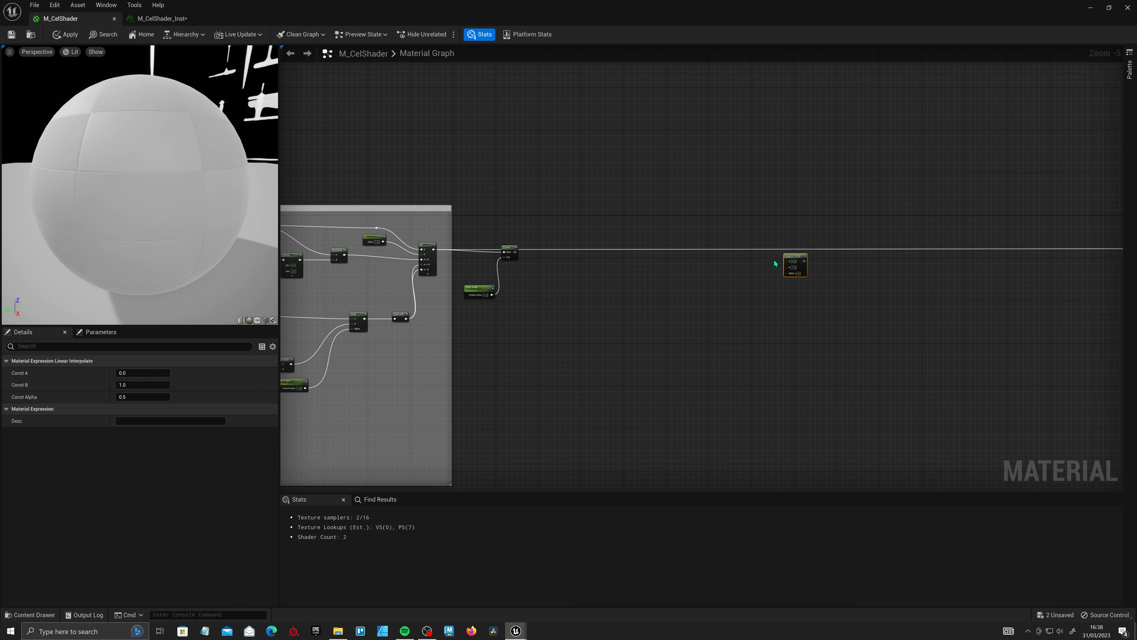
- Transfer the material output link from the If node to the new Lerp's output and reconnect Power's Base to the If node
{"action": "scroll", "coordinate": [542, 265], "scroll_direction": "up", "scroll_amount": 2}
{"action": "left_click_drag", "start_coordinate": [338, 252], "coordinate": [1005, 272], "text": "ctrl"}
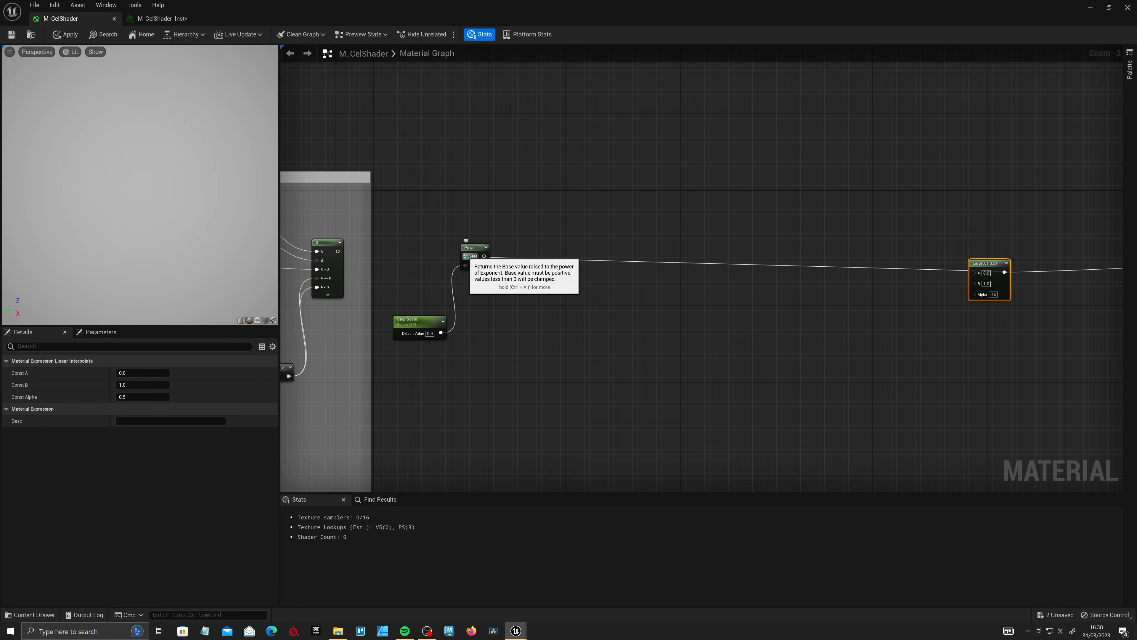
{"action": "left_click_drag", "start_coordinate": [465, 256], "coordinate": [338, 252]}
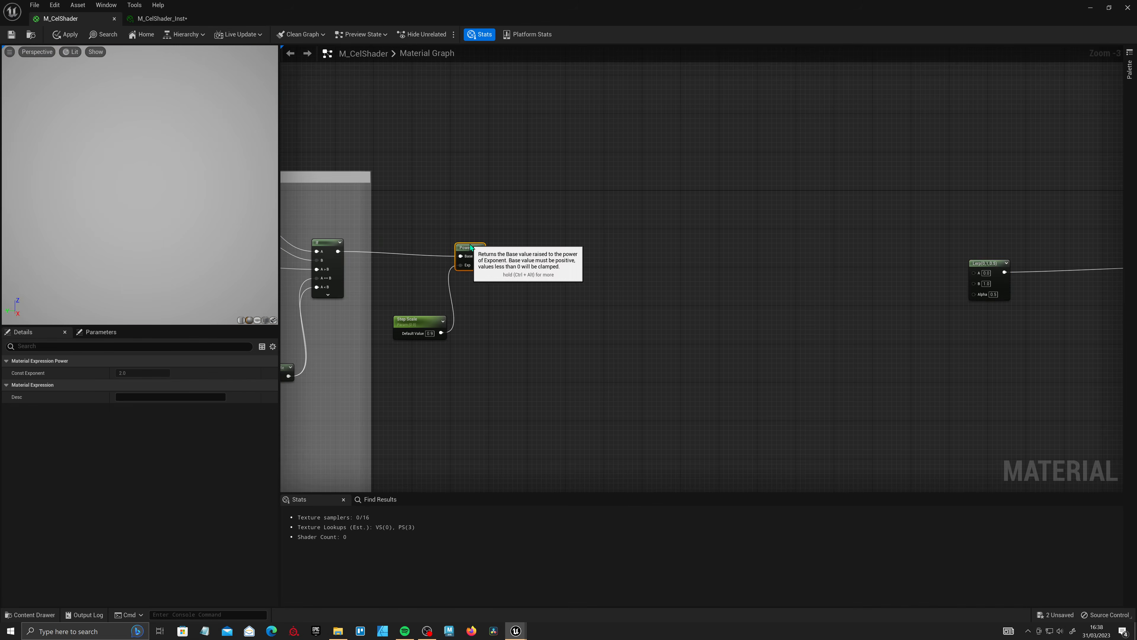
{"action": "scroll", "coordinate": [475, 245], "scroll_direction": "down", "scroll_amount": 2}
{"action": "left_click_drag", "start_coordinate": [782, 262], "coordinate": [816, 260]}
{"action": "left_click", "coordinate": [615, 255]}
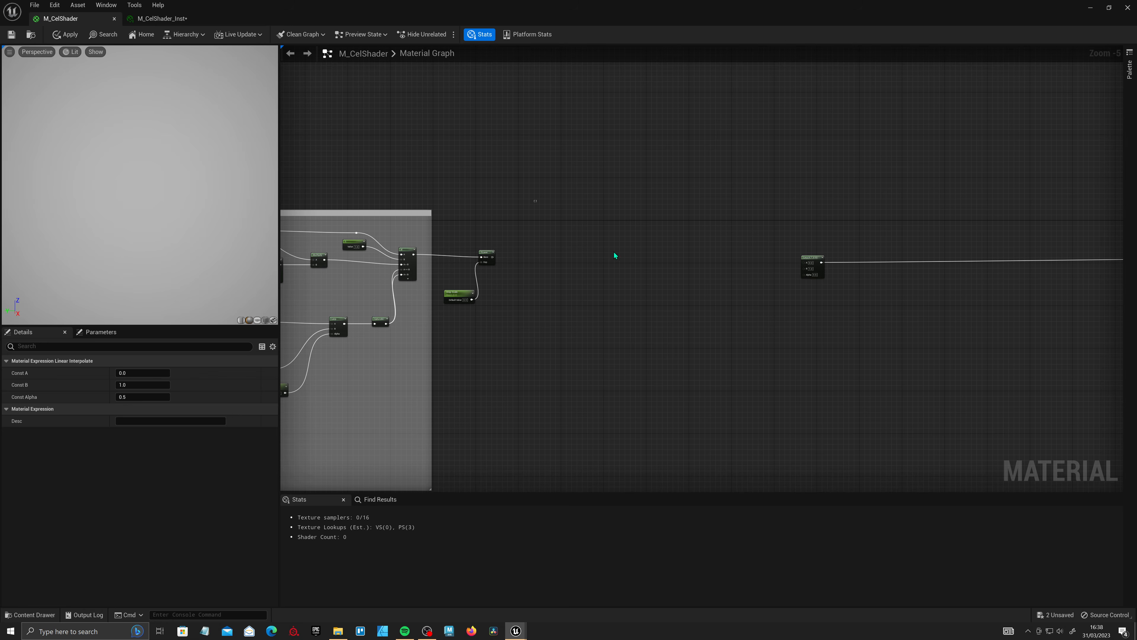
{"action": "left_click_drag", "start_coordinate": [777, 419], "coordinate": [778, 419]}
- Add a Multiply node below the Power node with its A input fed by Power's output
{"action": "scroll", "coordinate": [723, 308], "scroll_direction": "up", "scroll_amount": 1}
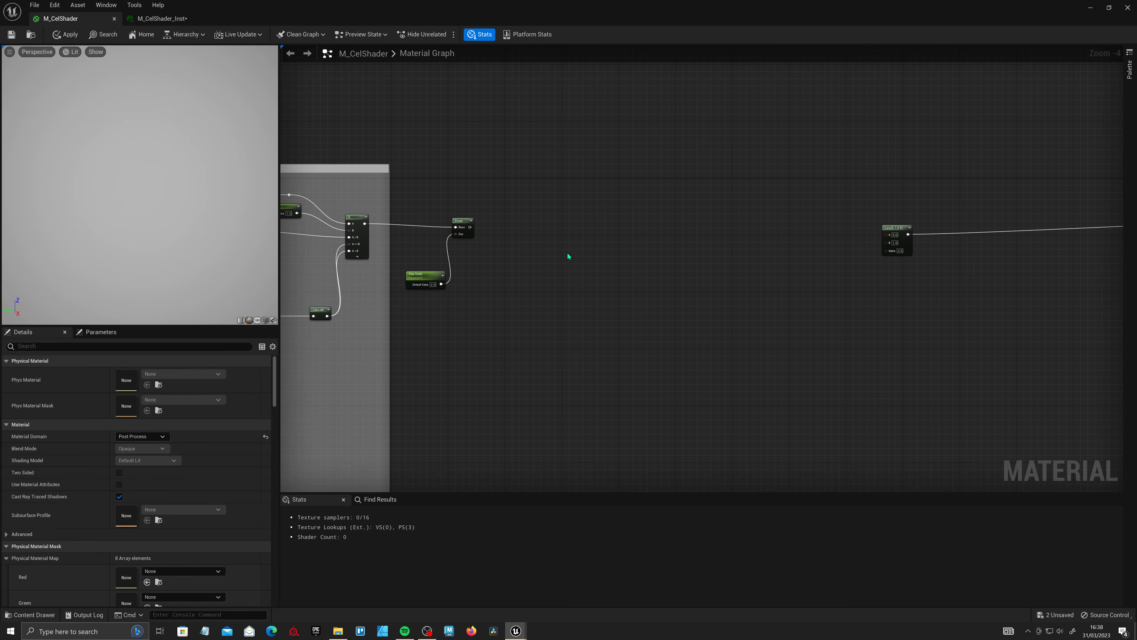
{"action": "scroll", "coordinate": [568, 256], "scroll_direction": "up", "scroll_amount": 1}
{"action": "left_click", "coordinate": [448, 211]}
{"action": "left_click_drag", "start_coordinate": [460, 219], "coordinate": [582, 336]}
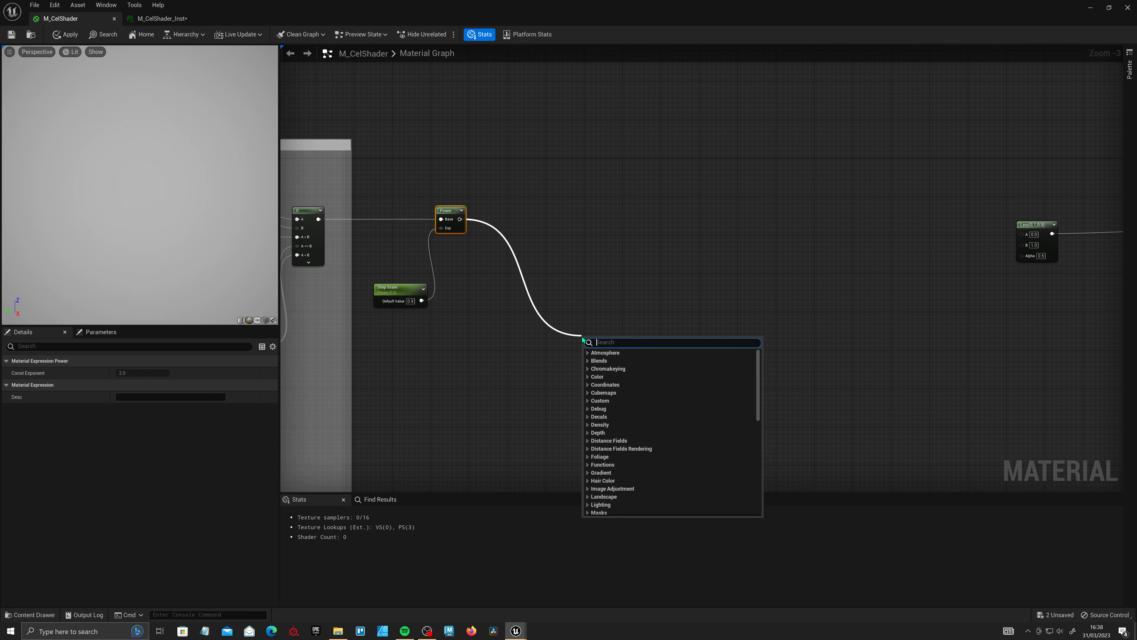
{"action": "type", "text": "mul"}
{"action": "key", "text": "Return"}
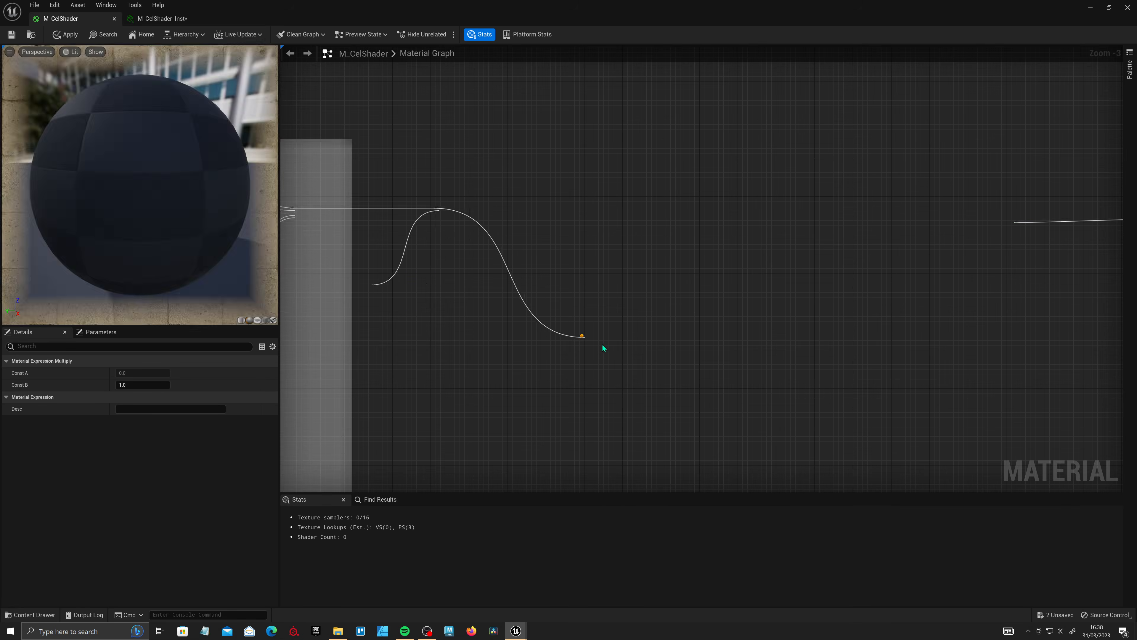
- Chain a Floor node and a Divide node after the new Multiply, with Floor feeding Divide's A input
{"action": "left_click_drag", "start_coordinate": [615, 359], "coordinate": [656, 363]}
{"action": "type", "text": "floor"}
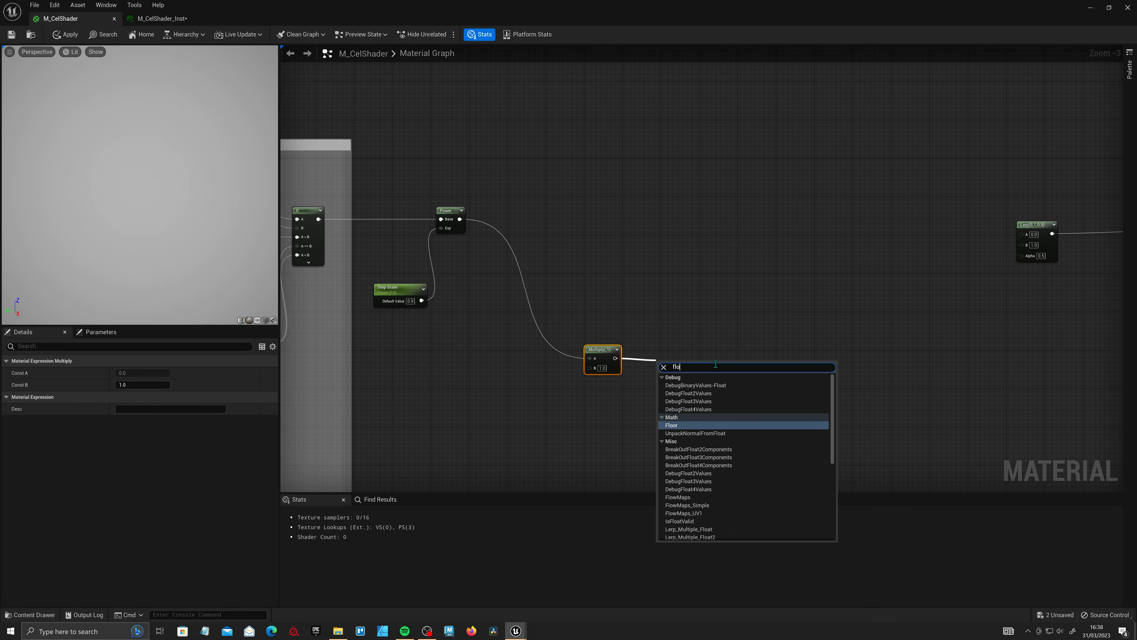
{"action": "key", "text": "Return"}
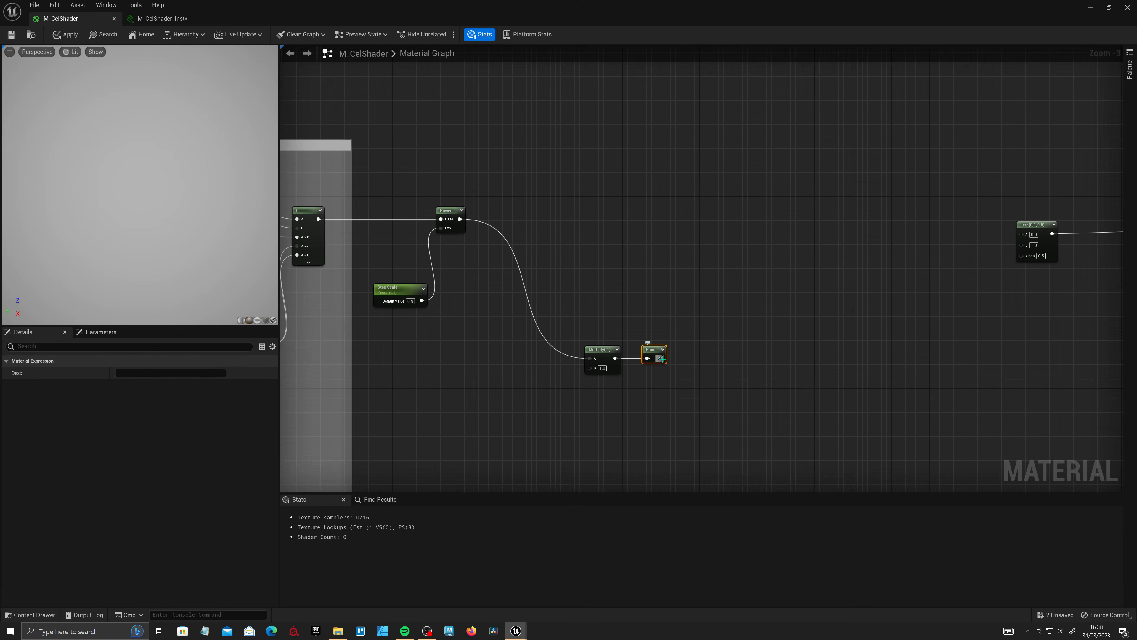
{"action": "left_click_drag", "start_coordinate": [661, 358], "coordinate": [707, 350]}
{"action": "type", "text": "divi"}
{"action": "key", "text": "Return"}
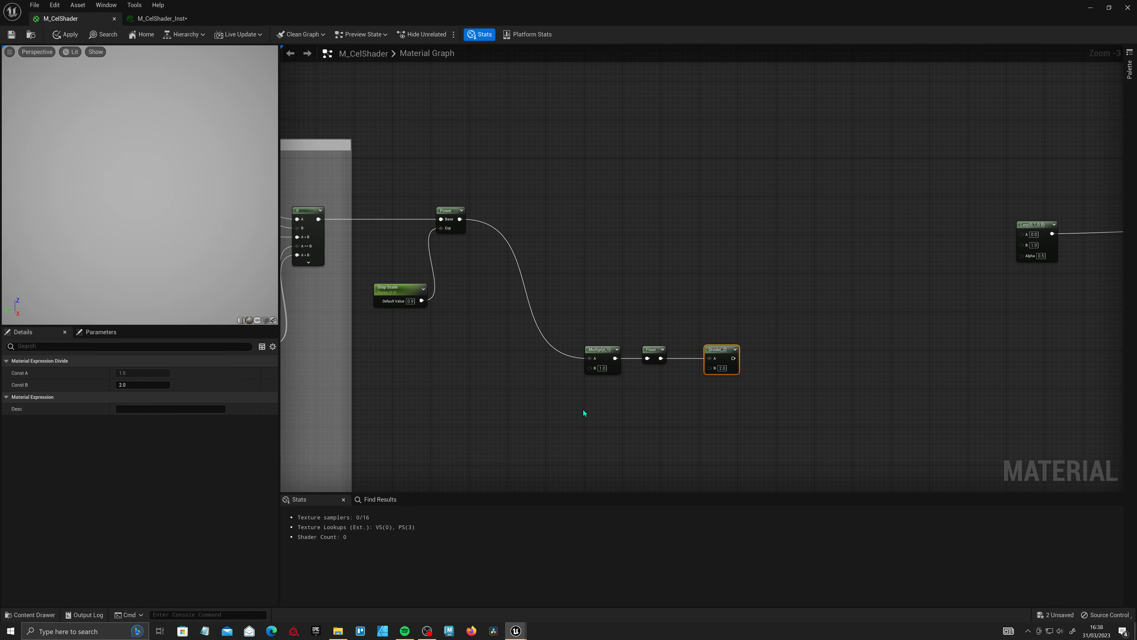
- Add a scalar parameter named Steps with a default value of 5 below the Multiply node
{"action": "key", "text": "s"}
{"action": "left_click", "coordinate": [538, 405]}
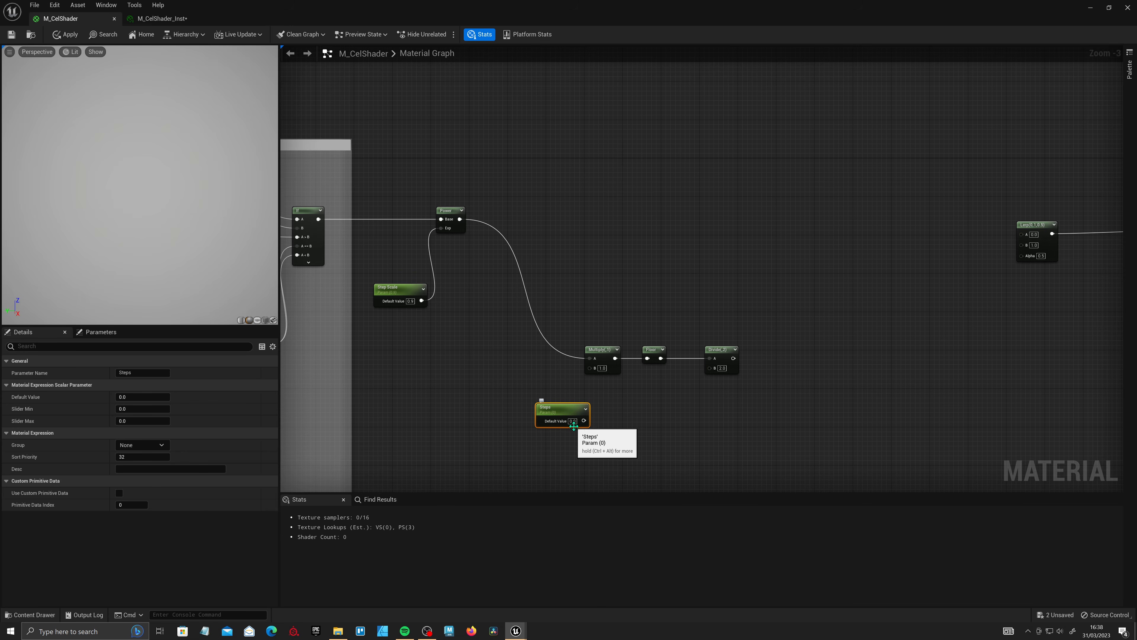
{"action": "left_click", "coordinate": [573, 422]}
{"action": "type", "text": "5"}
{"action": "left_click", "coordinate": [681, 427]}
{"action": "left_click_drag", "start_coordinate": [572, 412], "coordinate": [540, 413]}
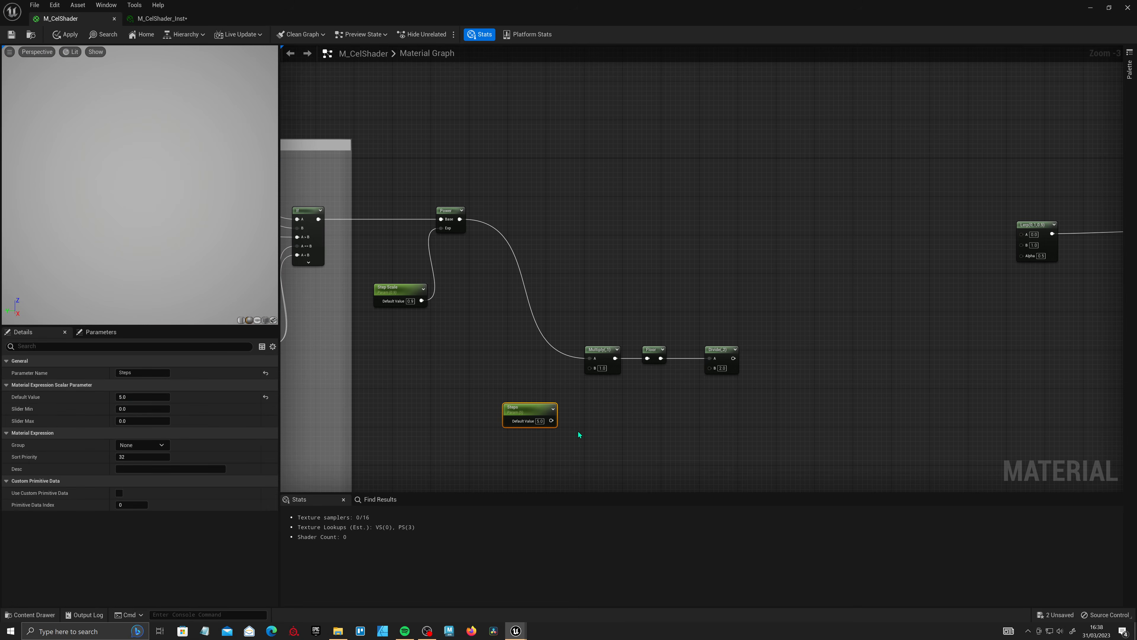
- Feed Steps into the B inputs of Multiply and Divide, and insert a reroute point on the link to Divide
{"action": "left_click_drag", "start_coordinate": [594, 368], "coordinate": [591, 367]}
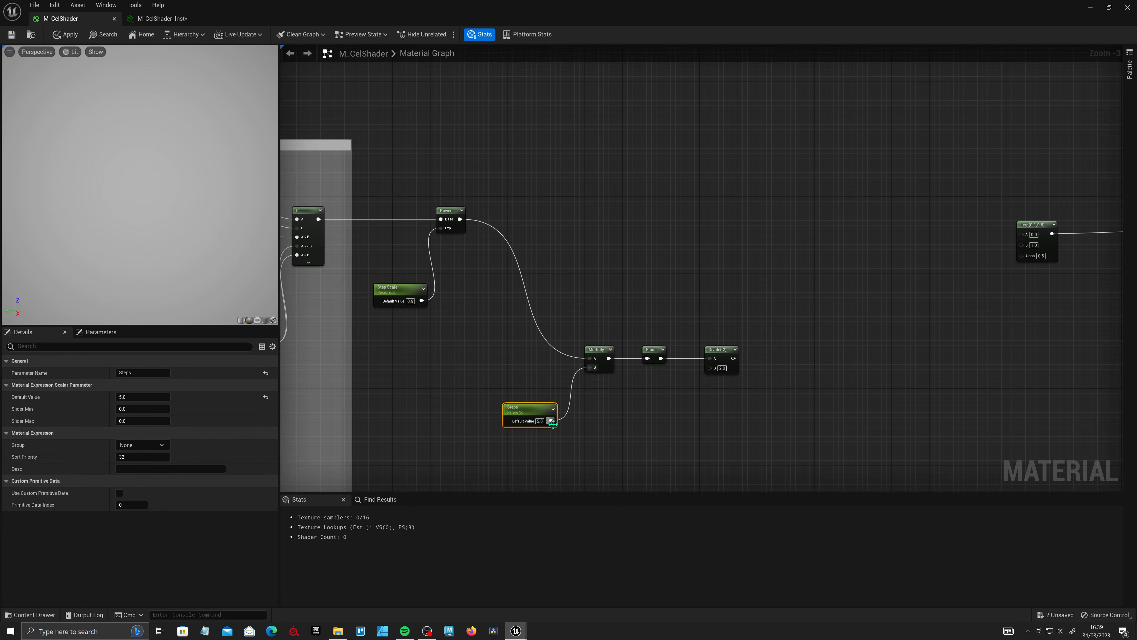
{"action": "left_click_drag", "start_coordinate": [551, 420], "coordinate": [711, 368]}
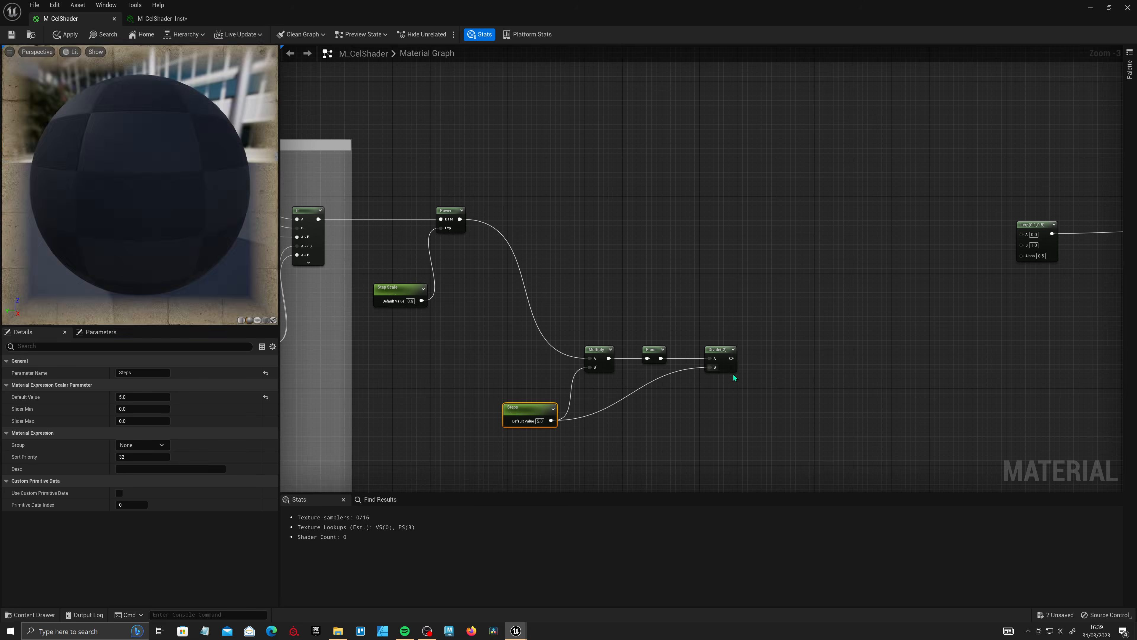
{"action": "double_click", "coordinate": [601, 387]}
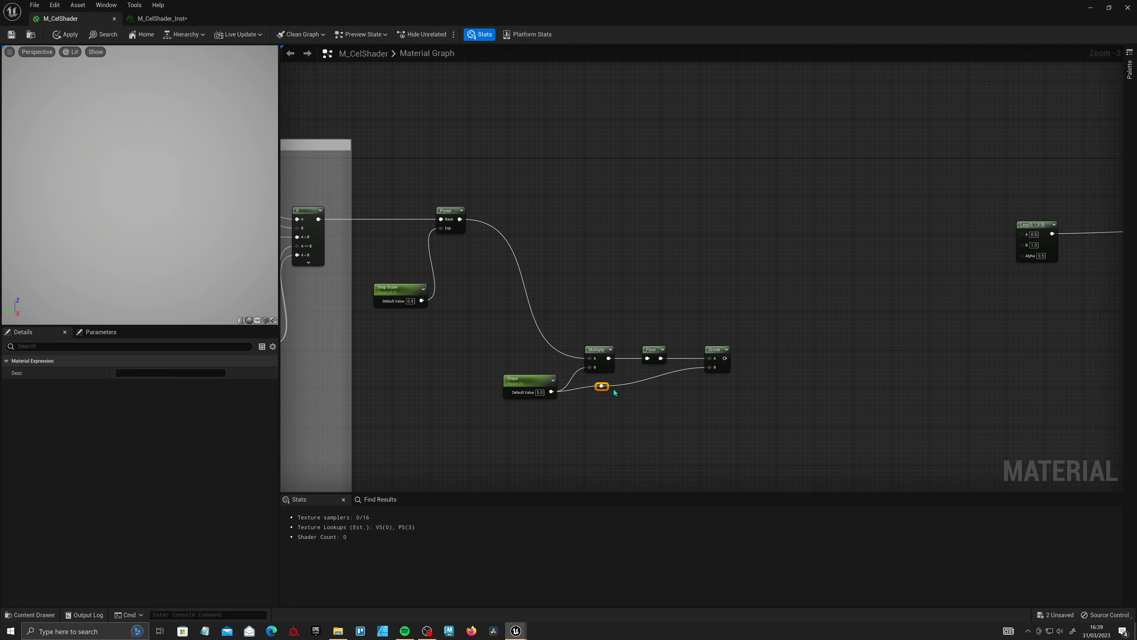
{"action": "left_click_drag", "start_coordinate": [605, 388], "coordinate": [678, 397]}
{"action": "left_click", "coordinate": [585, 404]}
- Chain a Saturate node after Divide and connect its output to the Lerp node's B input
{"action": "right_click_drag", "start_coordinate": [720, 396], "coordinate": [693, 408]}
{"action": "left_click_drag", "start_coordinate": [698, 413], "coordinate": [519, 347]}
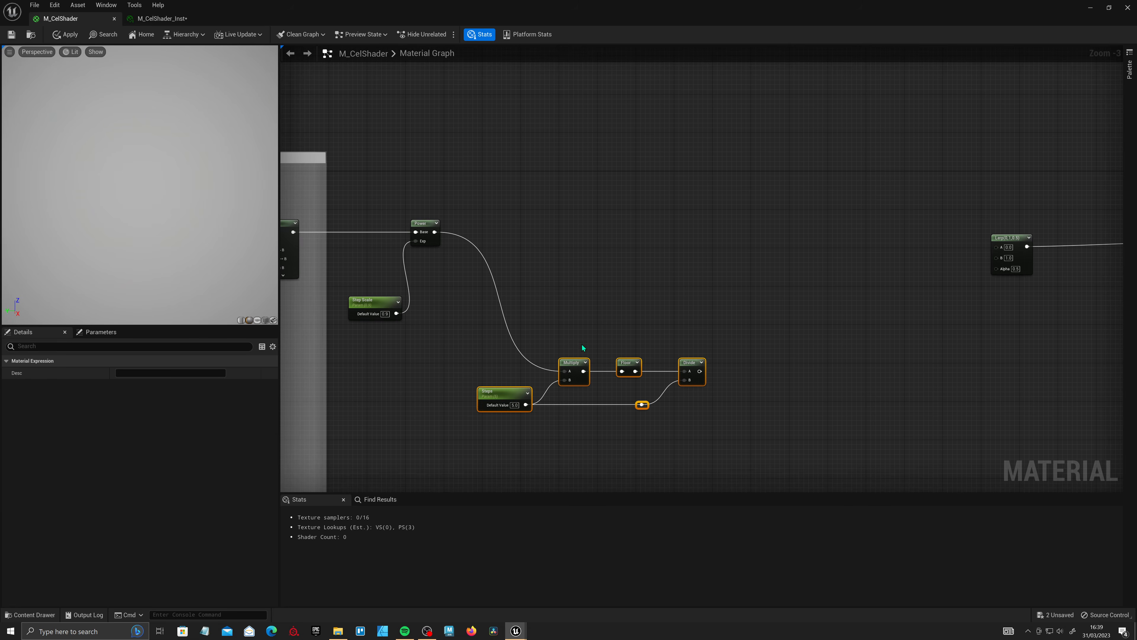
{"action": "right_click_drag", "start_coordinate": [620, 341], "coordinate": [550, 334]}
{"action": "left_click_drag", "start_coordinate": [629, 362], "coordinate": [926, 249]}
{"action": "type", "text": "satur"}
{"action": "key", "text": "Return"}
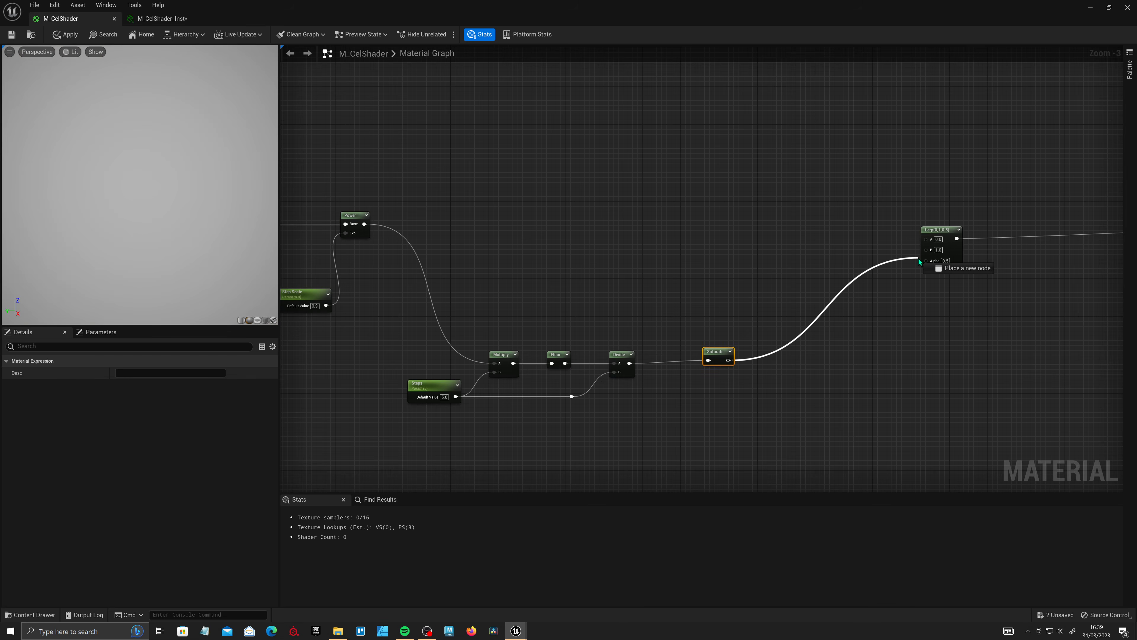
{"action": "right_click_drag", "start_coordinate": [877, 303], "coordinate": [931, 346]}
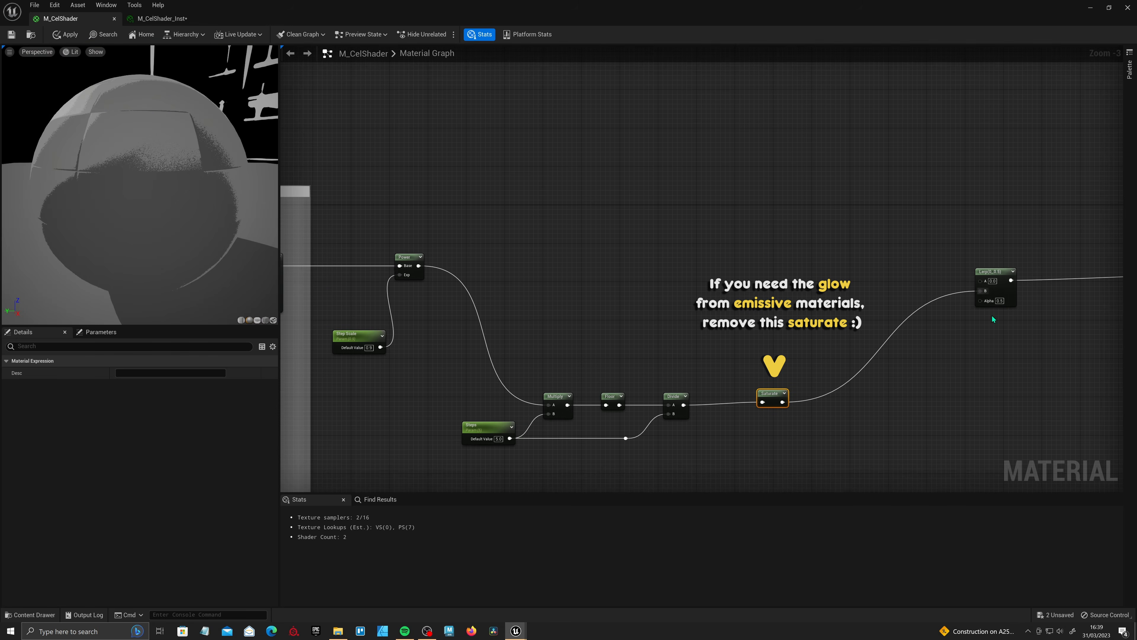
{"action": "left_click_drag", "start_coordinate": [980, 301], "coordinate": [862, 308]}
- Add another Multiply node above the Power node with its A input fed by Power's output
{"action": "right_click_drag", "start_coordinate": [802, 292], "coordinate": [817, 334]}
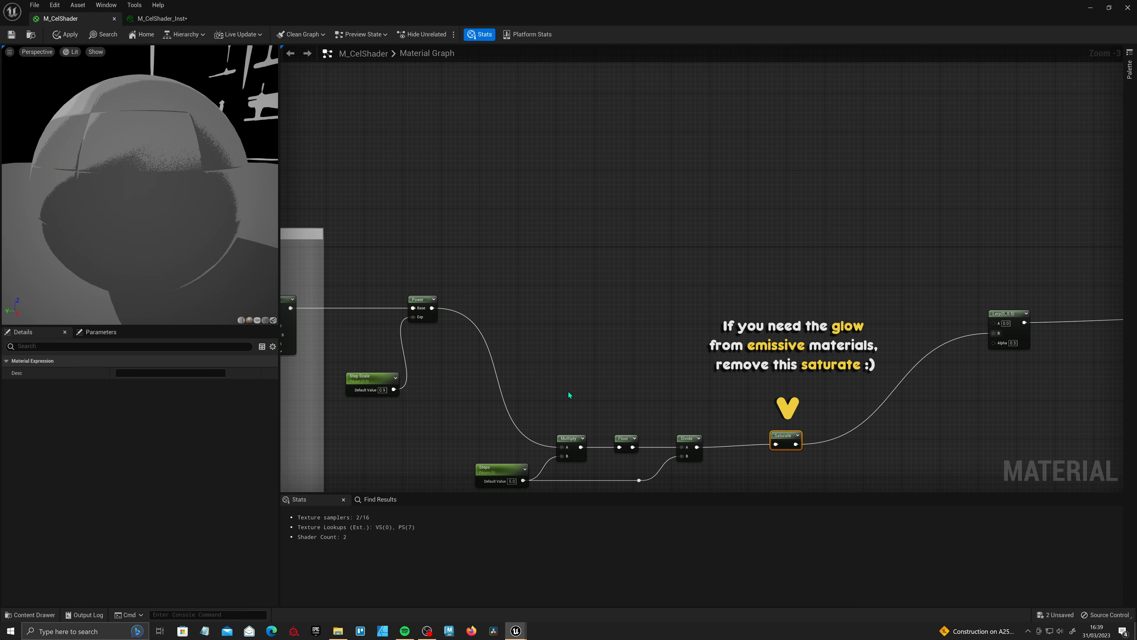
{"action": "left_click_drag", "start_coordinate": [432, 309], "coordinate": [566, 246]}
{"action": "type", "text": "mul"}
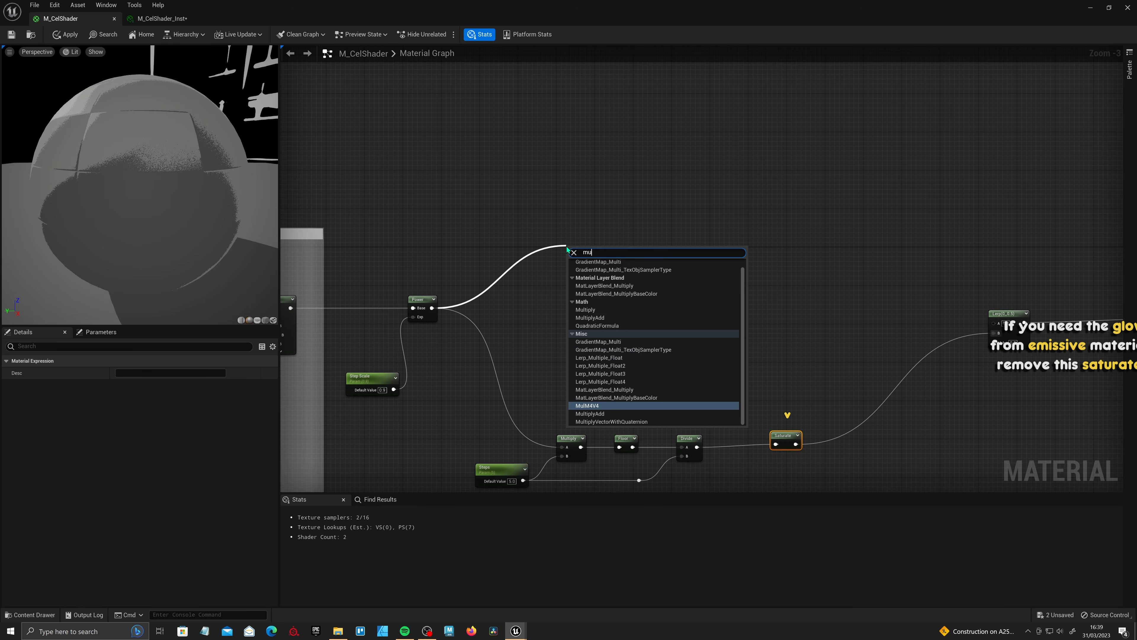
{"action": "left_click", "coordinate": [591, 310]}
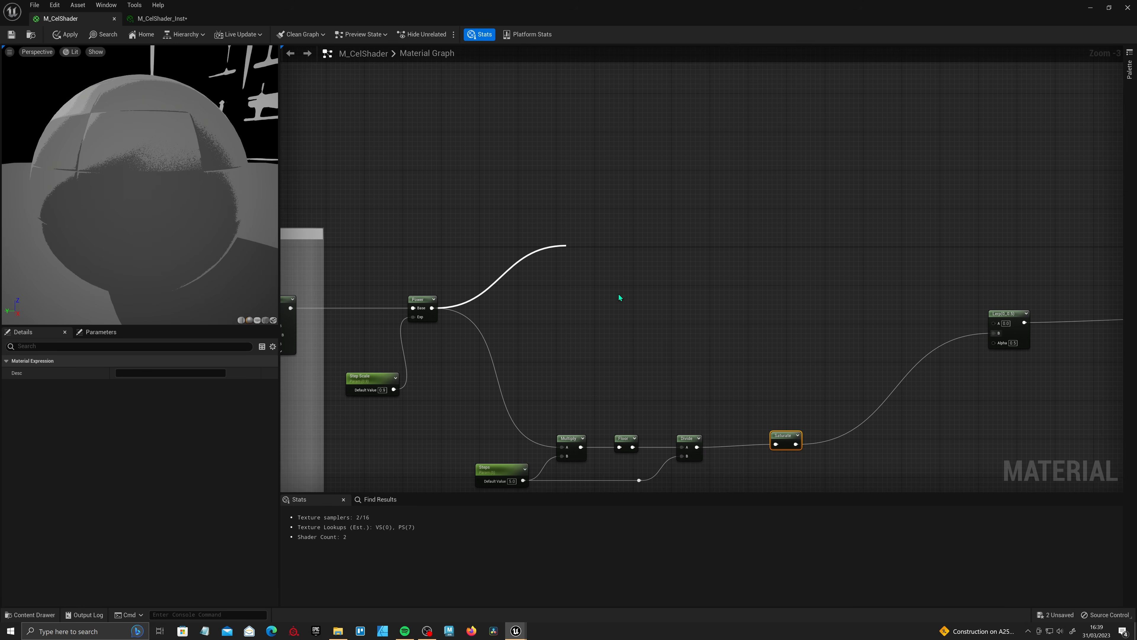
{"action": "right_click", "coordinate": [573, 229]}
{"action": "left_click", "coordinate": [572, 229]}
- Chain a Floor node after the upper Multiply and insert a Saturate node between the two
{"action": "left_click_drag", "start_coordinate": [587, 254], "coordinate": [657, 246]}
{"action": "type", "text": "flo"}
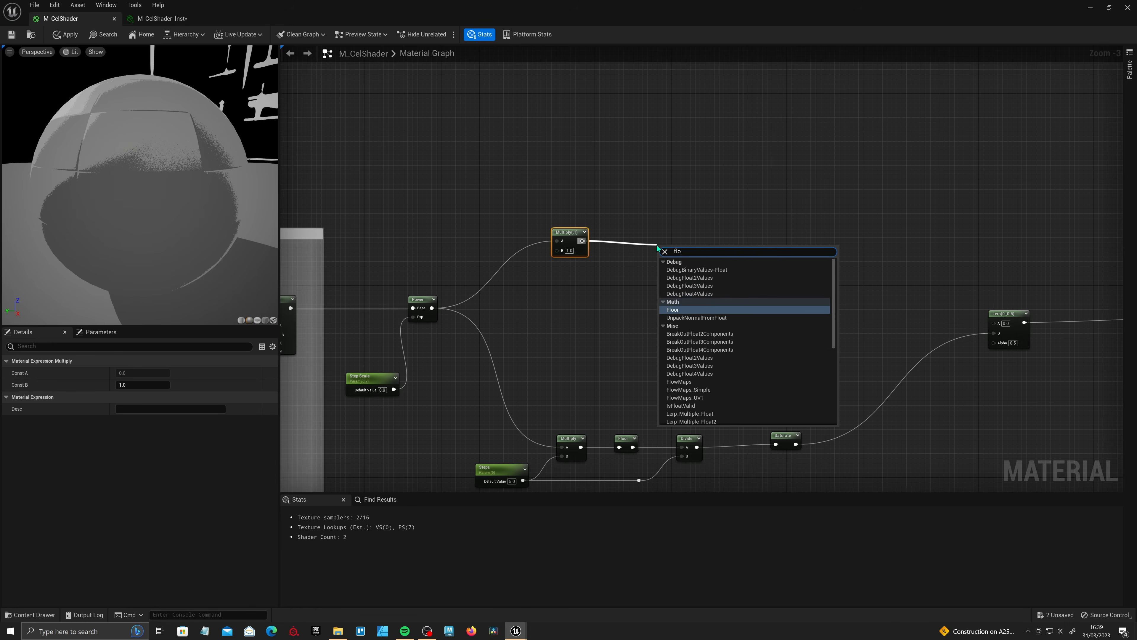
{"action": "left_click", "coordinate": [685, 311]}
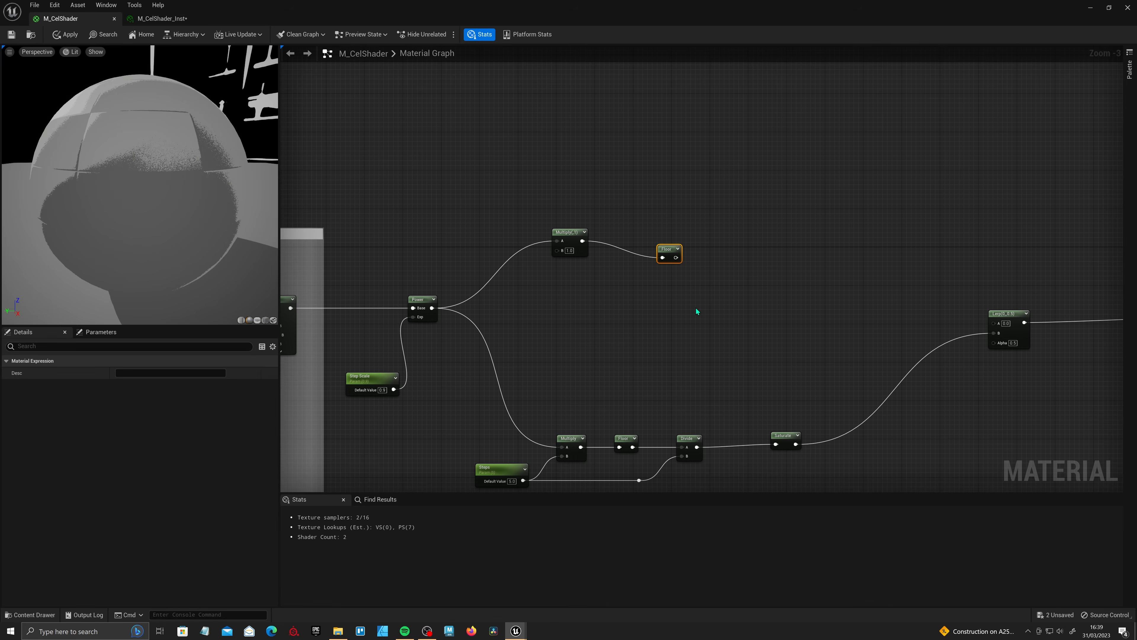
{"action": "left_click_drag", "start_coordinate": [664, 249], "coordinate": [561, 294]}
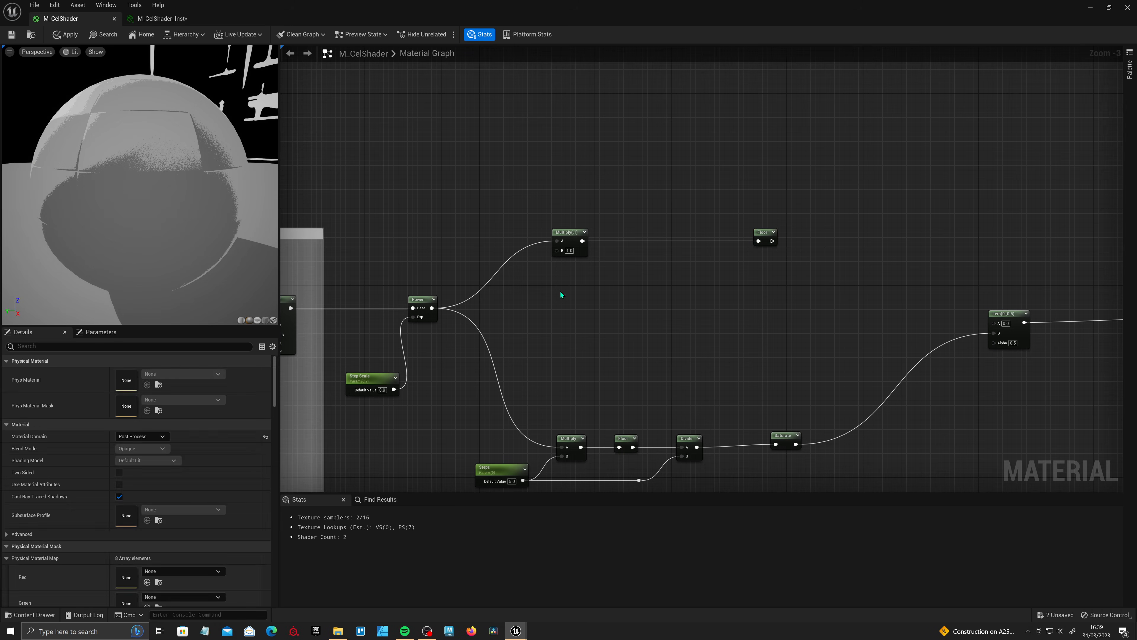
{"action": "right_click", "coordinate": [649, 250]}
{"action": "type", "text": "sat"}
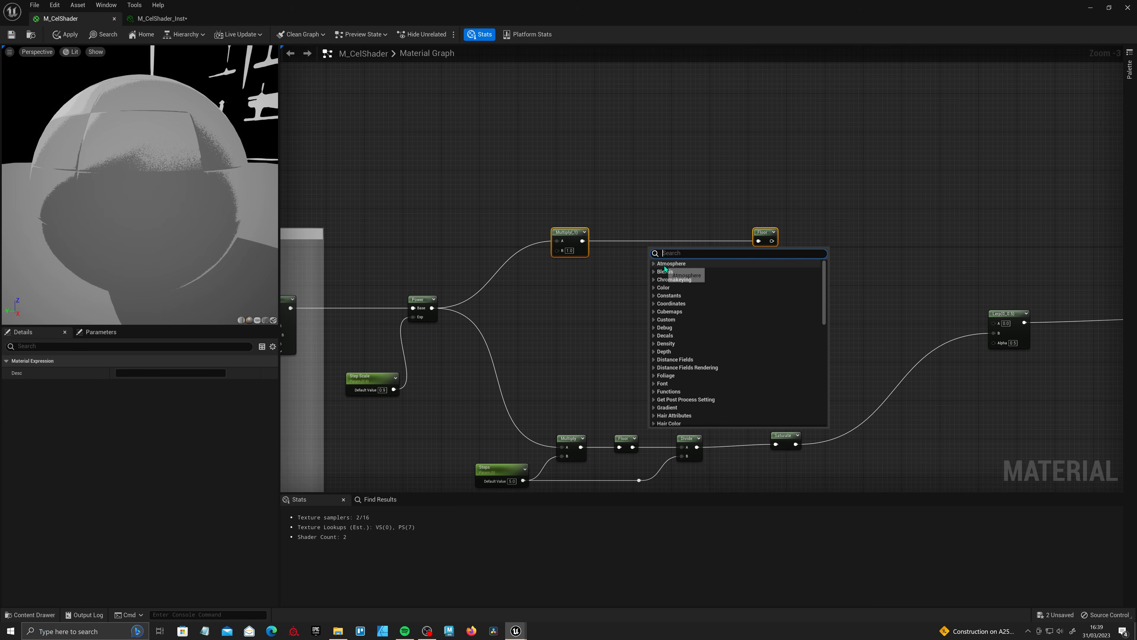
{"action": "left_click", "coordinate": [676, 296]}
{"action": "left_click_drag", "start_coordinate": [583, 241], "coordinate": [759, 242]}
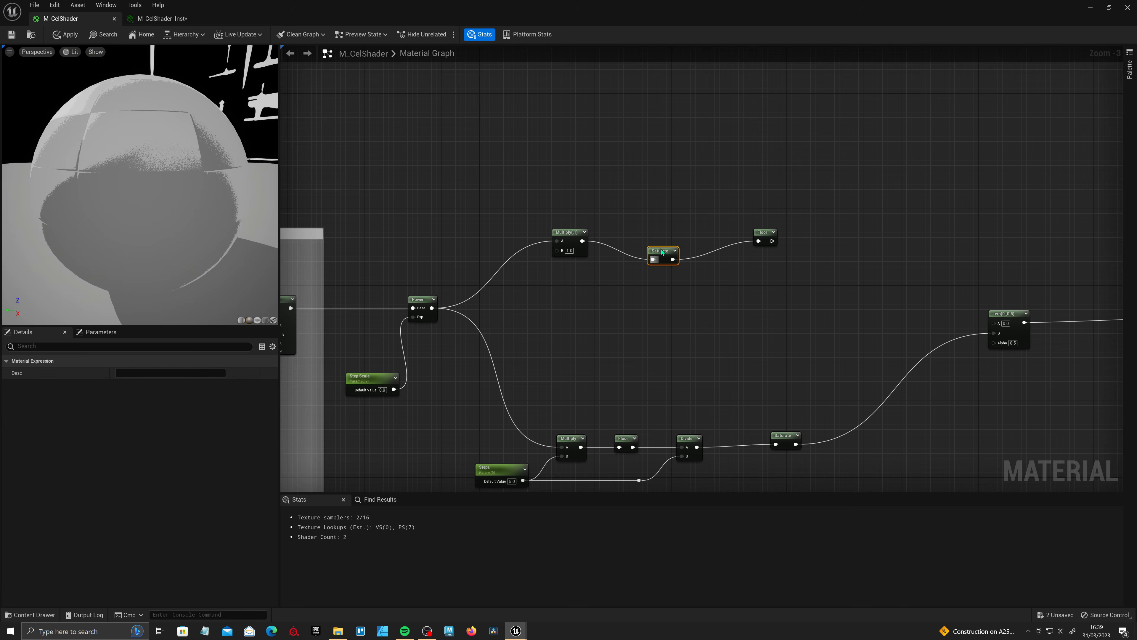
{"action": "left_click_drag", "start_coordinate": [659, 251], "coordinate": [672, 231]}
- Add a scalar parameter named Step Offset with default value 3 and feed it into the upper Multiply's B input
{"action": "right_click_drag", "start_coordinate": [527, 201], "coordinate": [617, 190]}
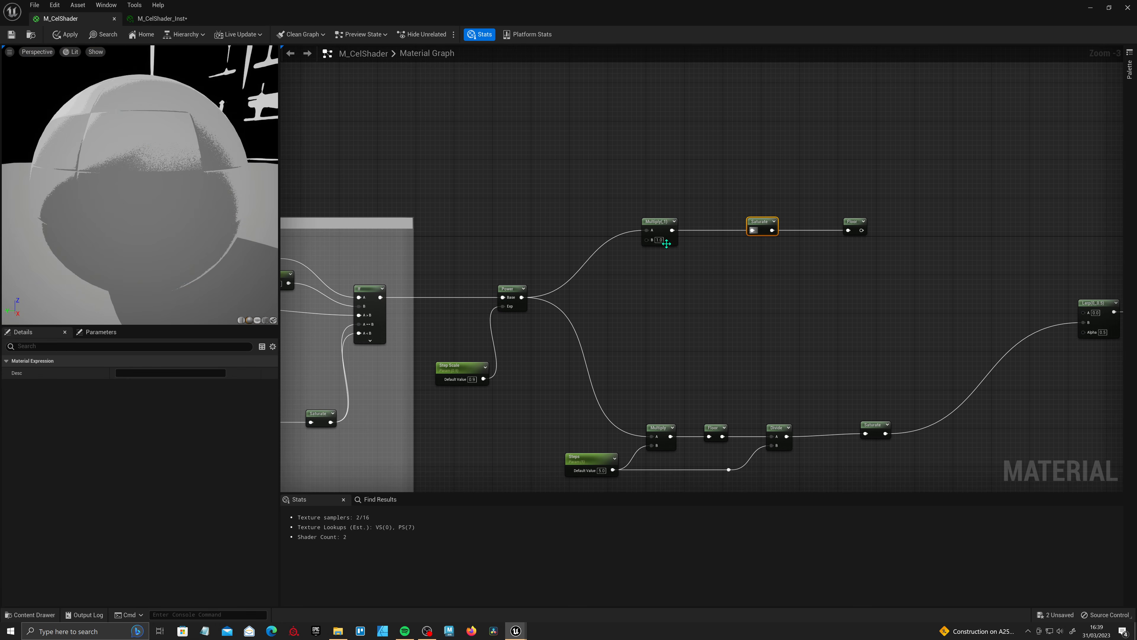
{"action": "left_click", "coordinate": [559, 232]}
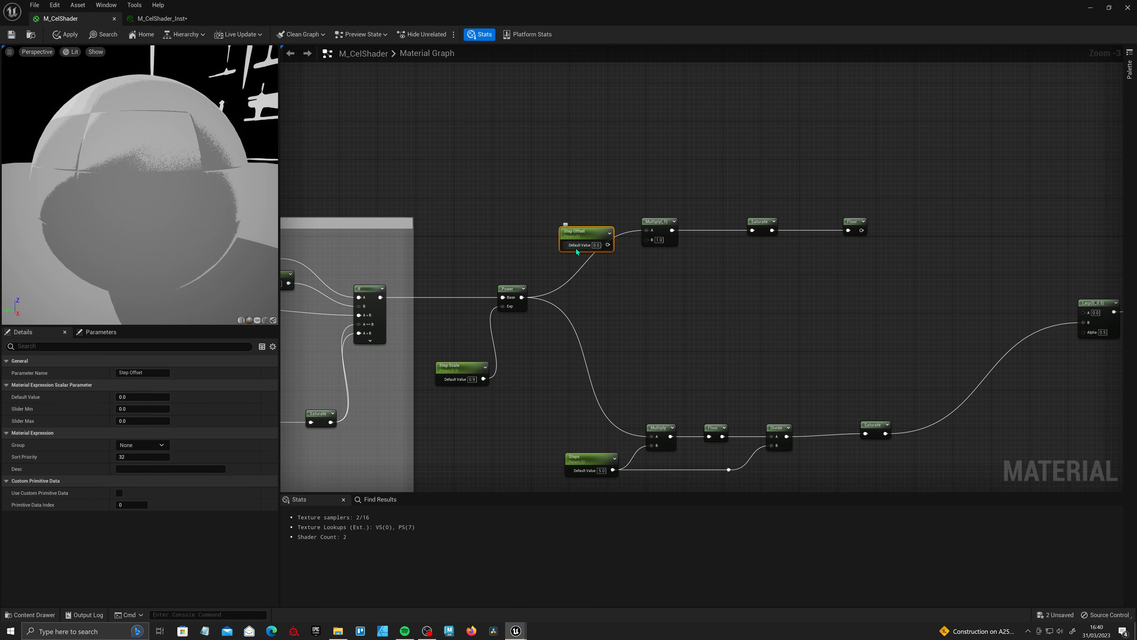
{"action": "left_click", "coordinate": [597, 246]}
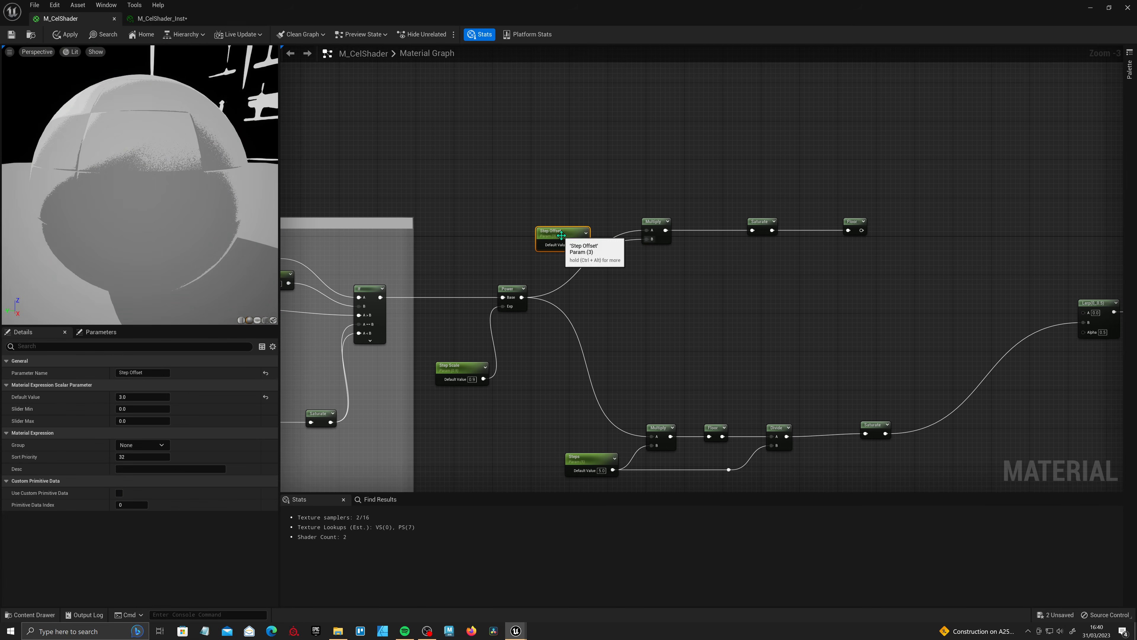
- Connect the upper Floor node's output to the Lerp node's Alpha input
{"action": "scroll", "coordinate": [759, 309], "scroll_direction": "down", "scroll_amount": 2}
{"action": "scroll", "coordinate": [760, 309], "scroll_direction": "up", "scroll_amount": 2}
{"action": "left_click_drag", "start_coordinate": [629, 228], "coordinate": [690, 317]}
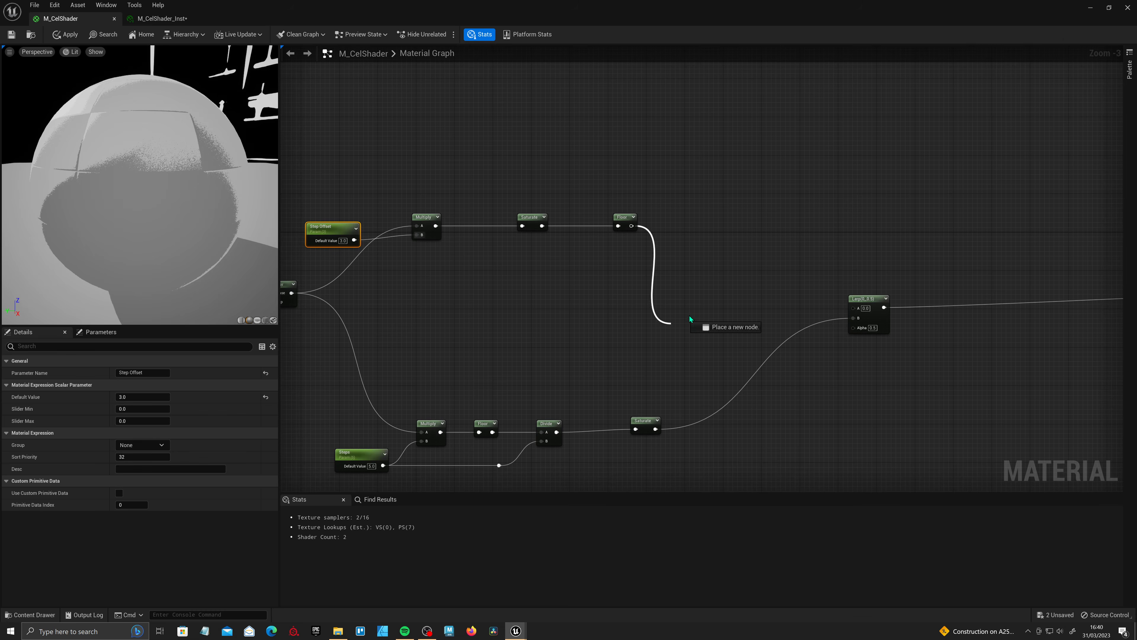
{"action": "left_click_drag", "start_coordinate": [845, 332], "coordinate": [859, 331]}
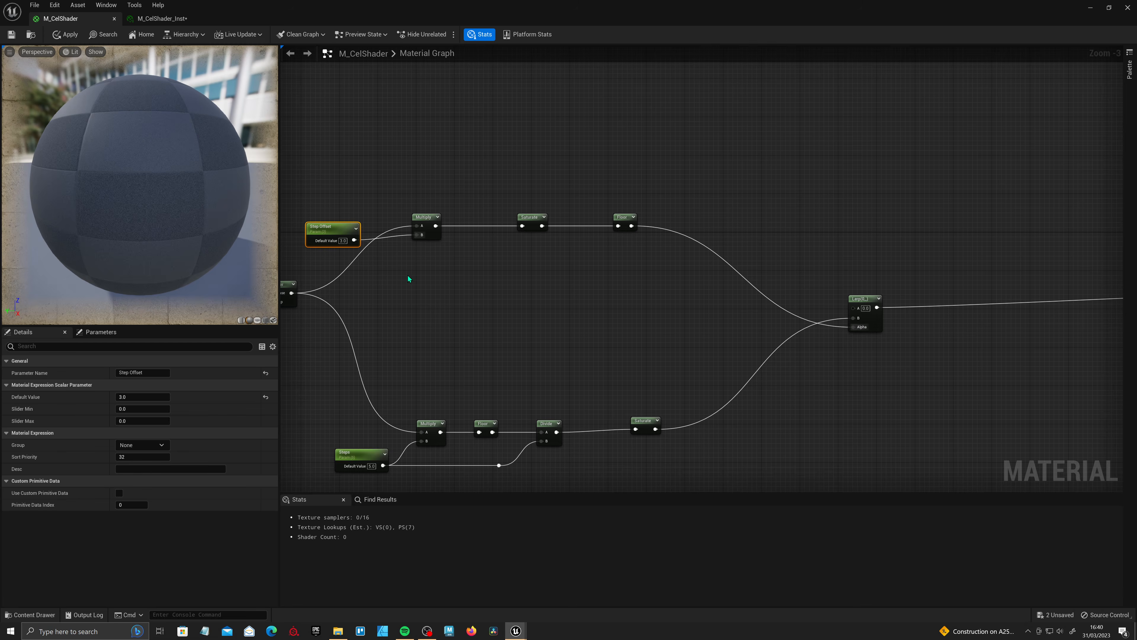
- Rotate the preview sphere to check the shading, and apply and save the M_CelShader material
{"action": "left_click_drag", "start_coordinate": [127, 210], "coordinate": [242, 241]}
{"action": "left_click", "coordinate": [69, 40]}
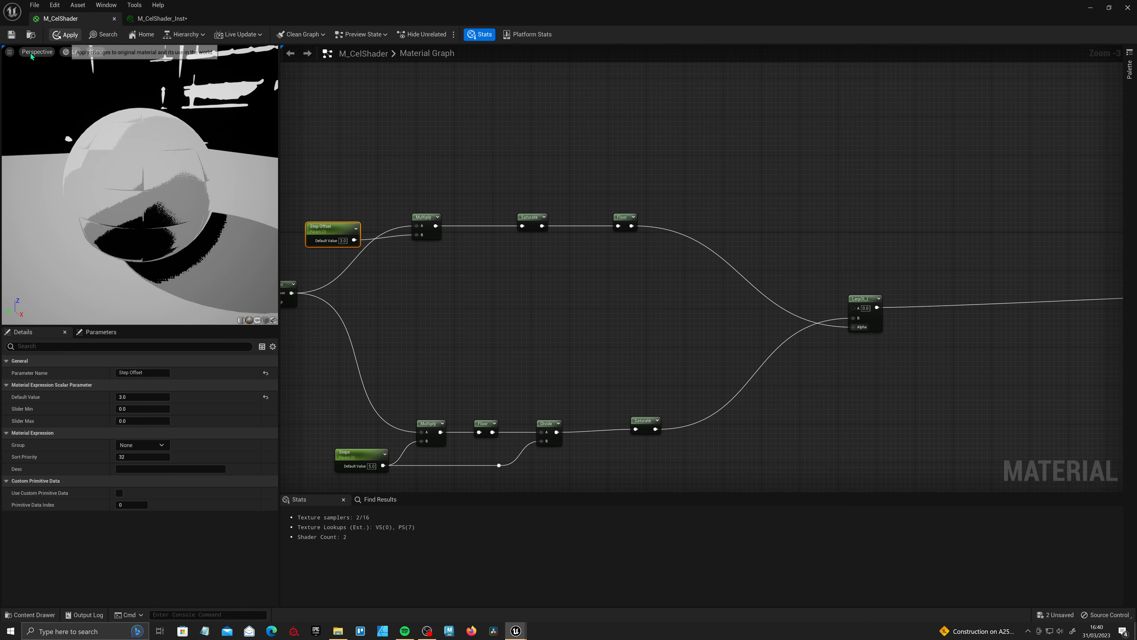
{"action": "key", "text": "ctrl+s"}
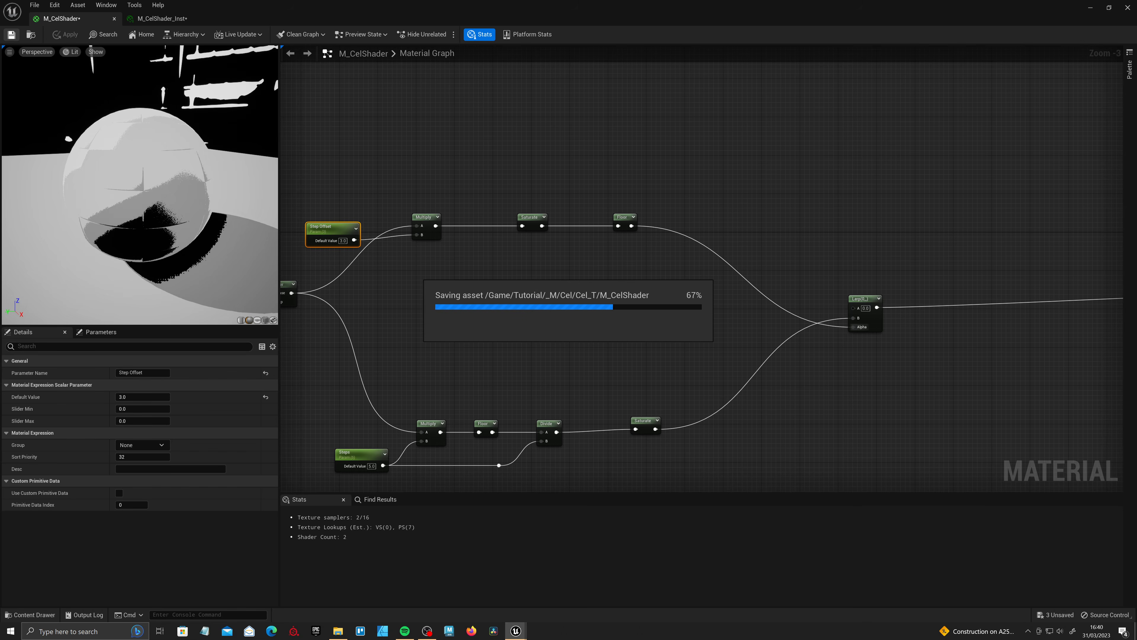
- With the level in view, enable the Step Offset, Step Scale and Steps overrides in M_CelShader_Inst and try adjusting Steps
{"action": "scroll", "coordinate": [739, 289], "scroll_direction": "down", "scroll_amount": 2}
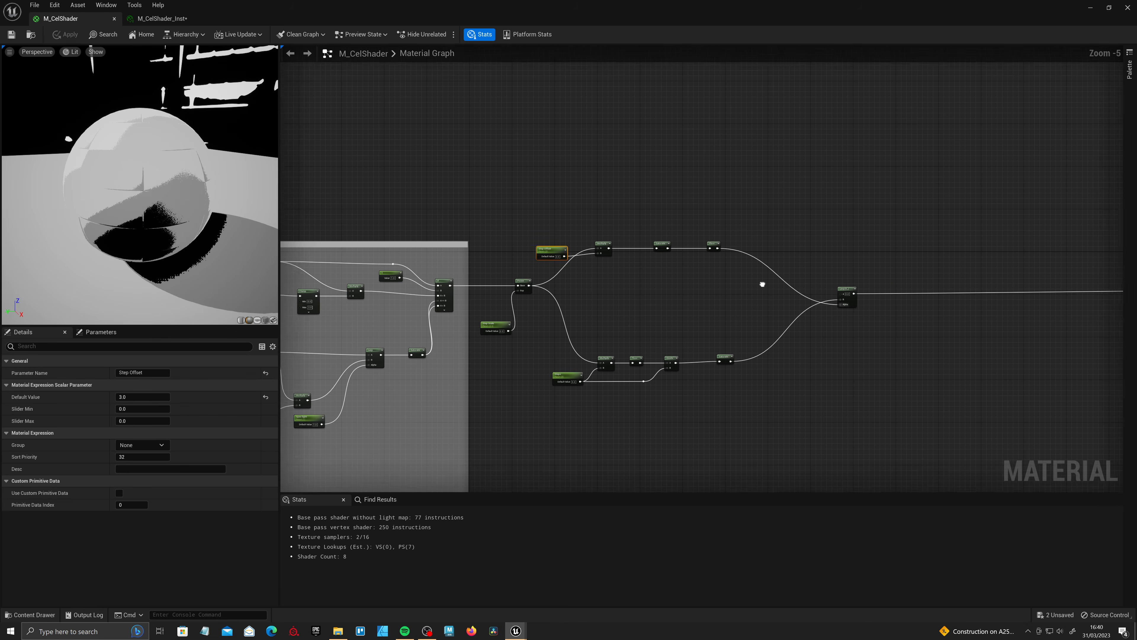
{"action": "left_click_drag", "start_coordinate": [550, 18], "coordinate": [592, 361]}
{"action": "scroll", "coordinate": [668, 282], "scroll_direction": "down", "scroll_amount": 2}
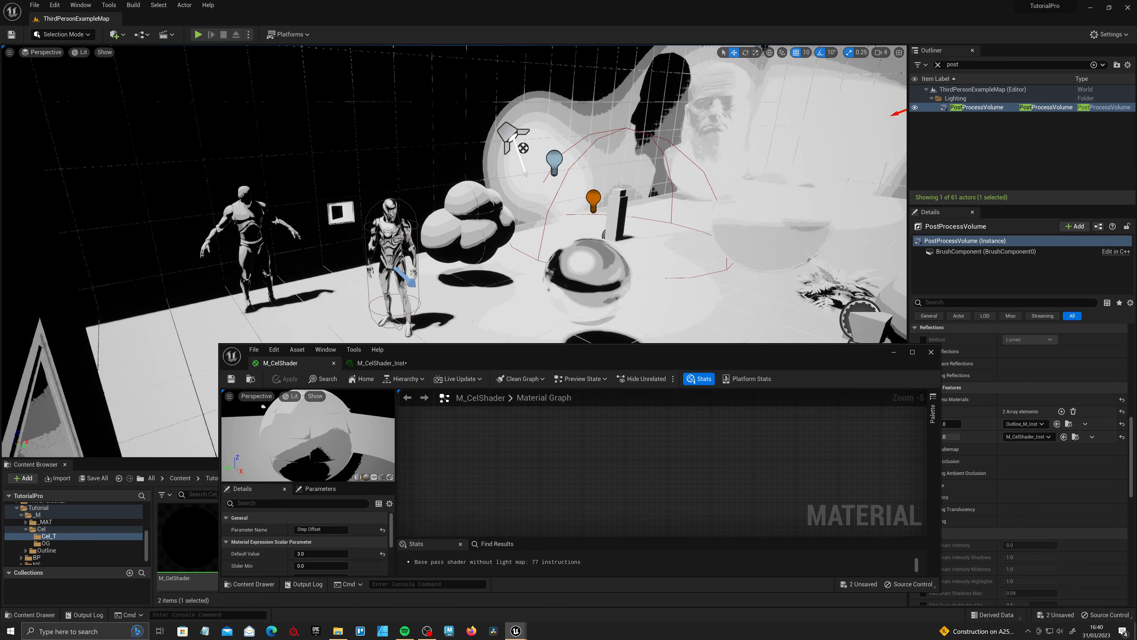
{"action": "left_click", "coordinate": [381, 363]}
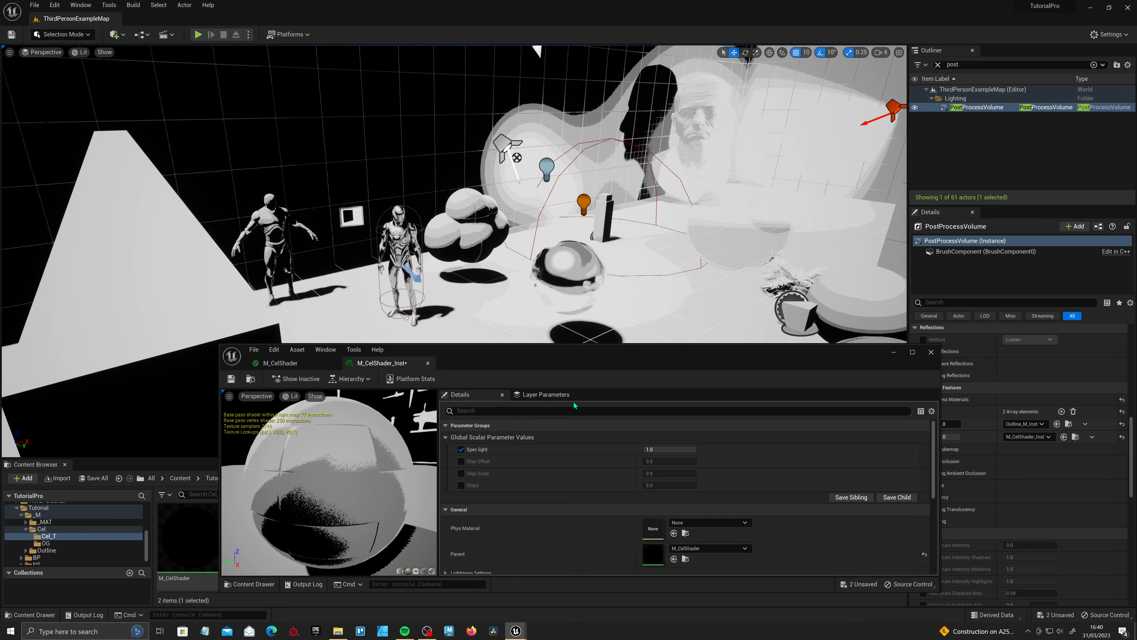
{"action": "left_click", "coordinate": [461, 461]}
{"action": "left_click", "coordinate": [461, 473]}
{"action": "left_click", "coordinate": [460, 485]}
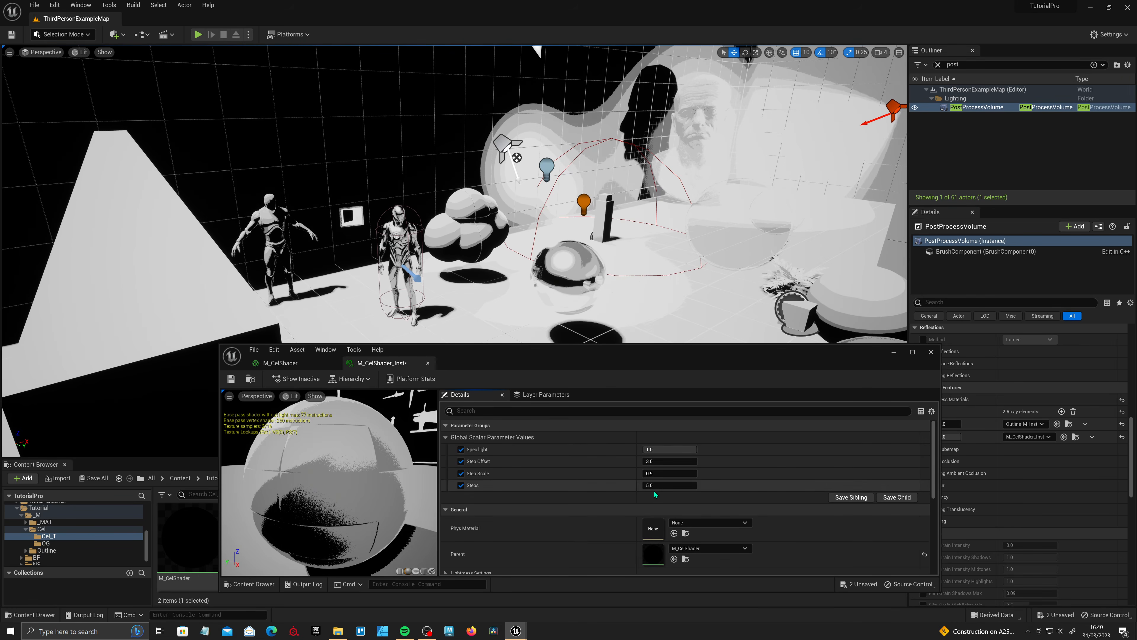
{"action": "mouse_move", "coordinate": [654, 486]}
{"action": "left_mouse_down"}
{"action": "mouse_move", "coordinate": [620, 486]}
{"action": "mouse_move", "coordinate": [669, 484]}
{"action": "left_mouse_up"}
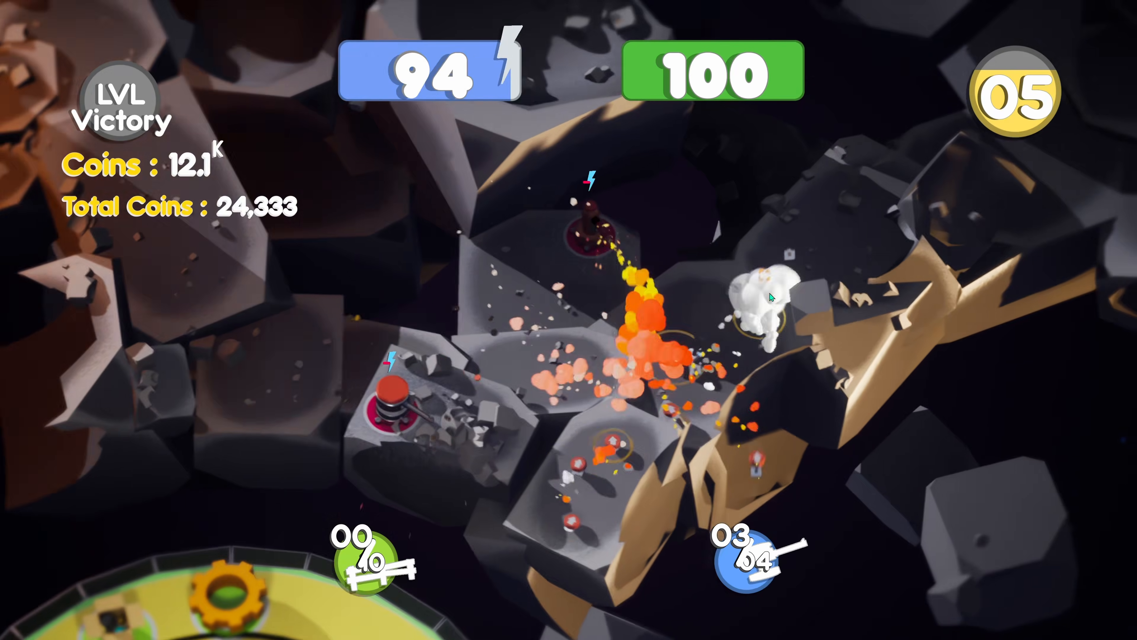
{"action": "left_click", "coordinate": [370, 439]}
{"action": "left_click", "coordinate": [340, 458]}
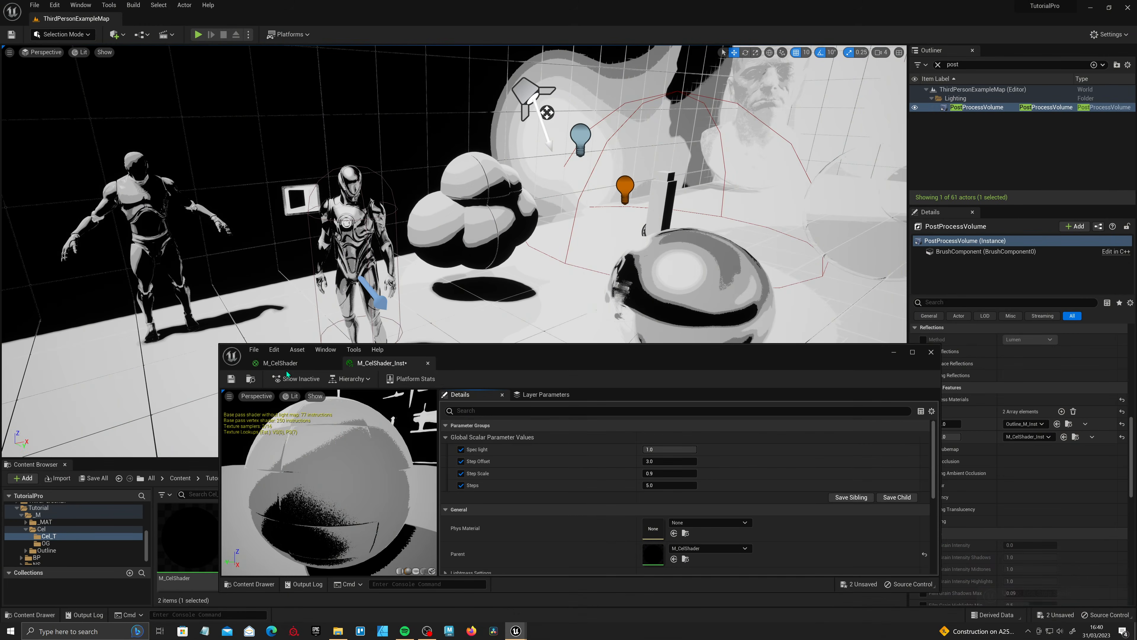
- Return to the M_CelShader graph in a maximized window and shift the whole node network farther left of the material output
{"action": "left_click", "coordinate": [284, 364]}
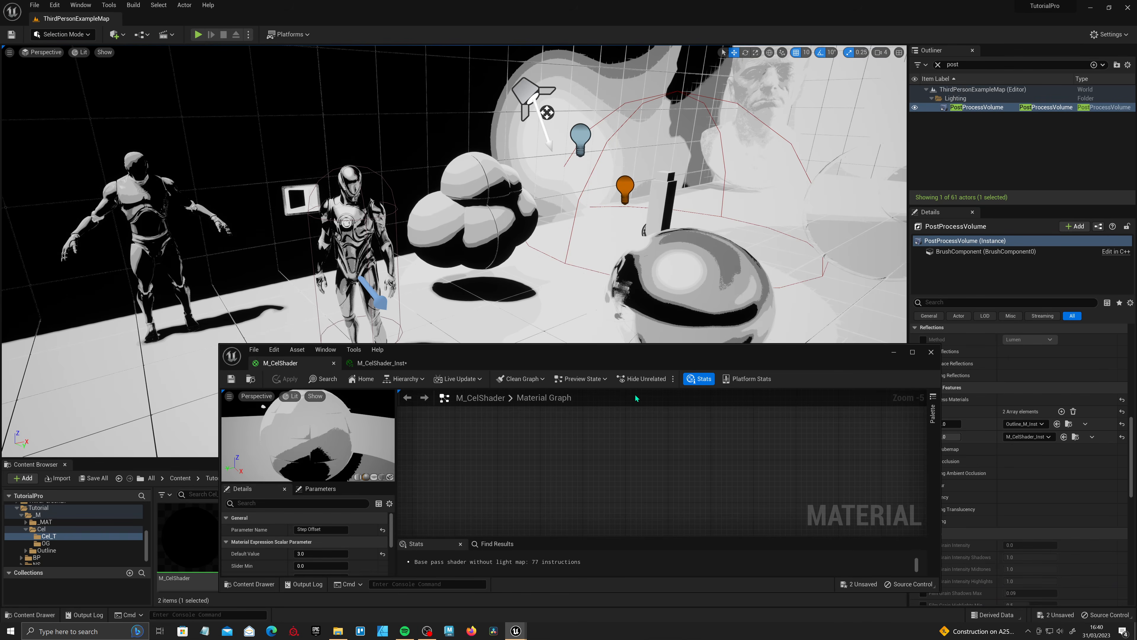
{"action": "left_click", "coordinate": [912, 352]}
{"action": "scroll", "coordinate": [630, 375], "scroll_direction": "down", "scroll_amount": 5}
{"action": "right_click_drag", "start_coordinate": [630, 375], "coordinate": [793, 277]}
{"action": "left_click_drag", "start_coordinate": [420, 155], "coordinate": [1011, 334]}
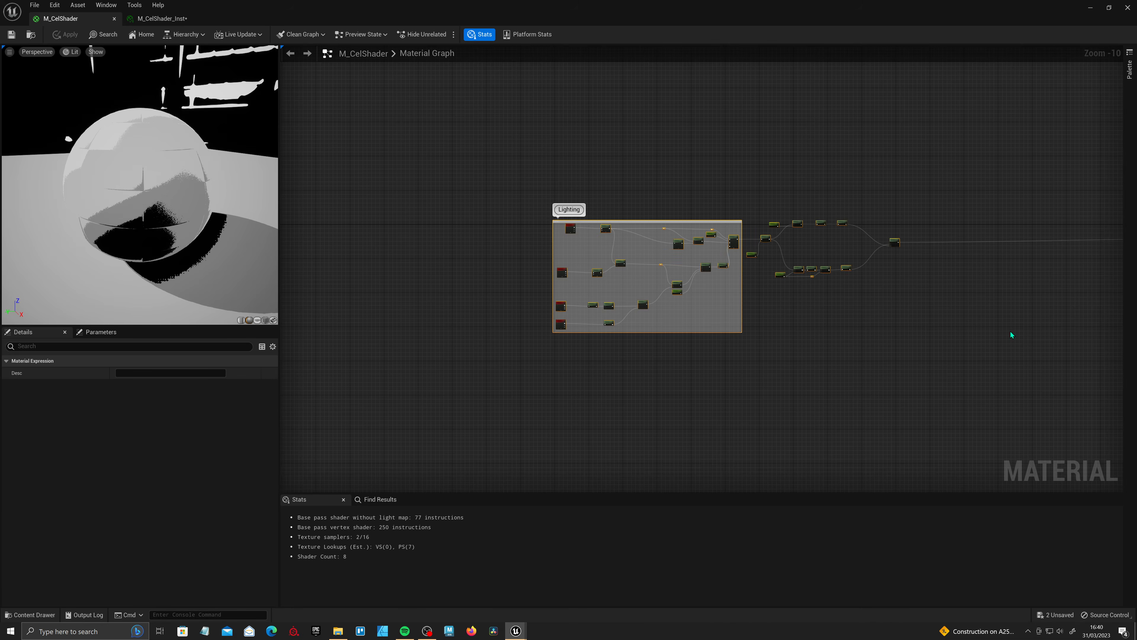
{"action": "right_click_drag", "start_coordinate": [895, 244], "coordinate": [705, 242]}
{"action": "scroll", "coordinate": [681, 209], "scroll_direction": "up", "scroll_amount": 4}
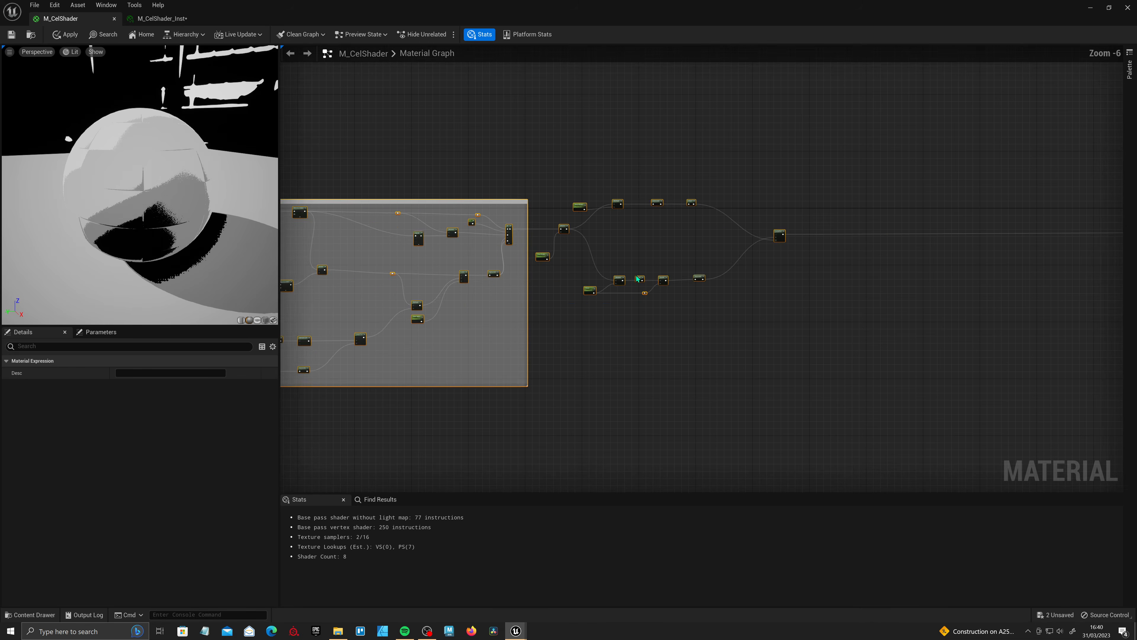
- Frame the nodes from Power to Lerp in a comment box titled Steps
{"action": "type", "text": "c"}
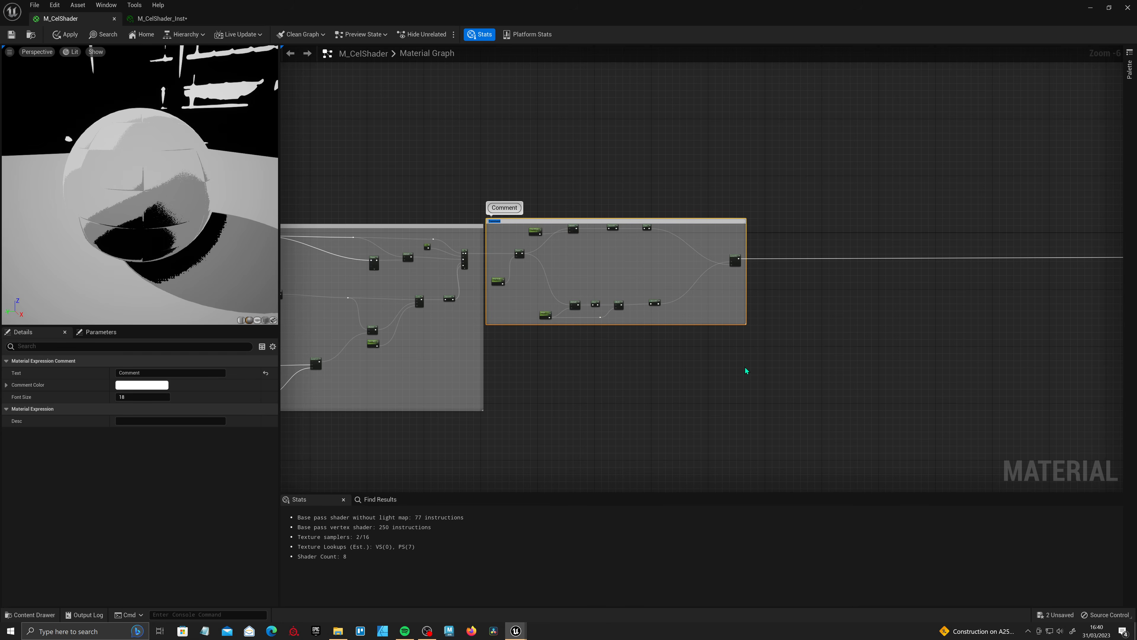
{"action": "type", "text": "Steops"}
{"action": "key", "text": "Return"}
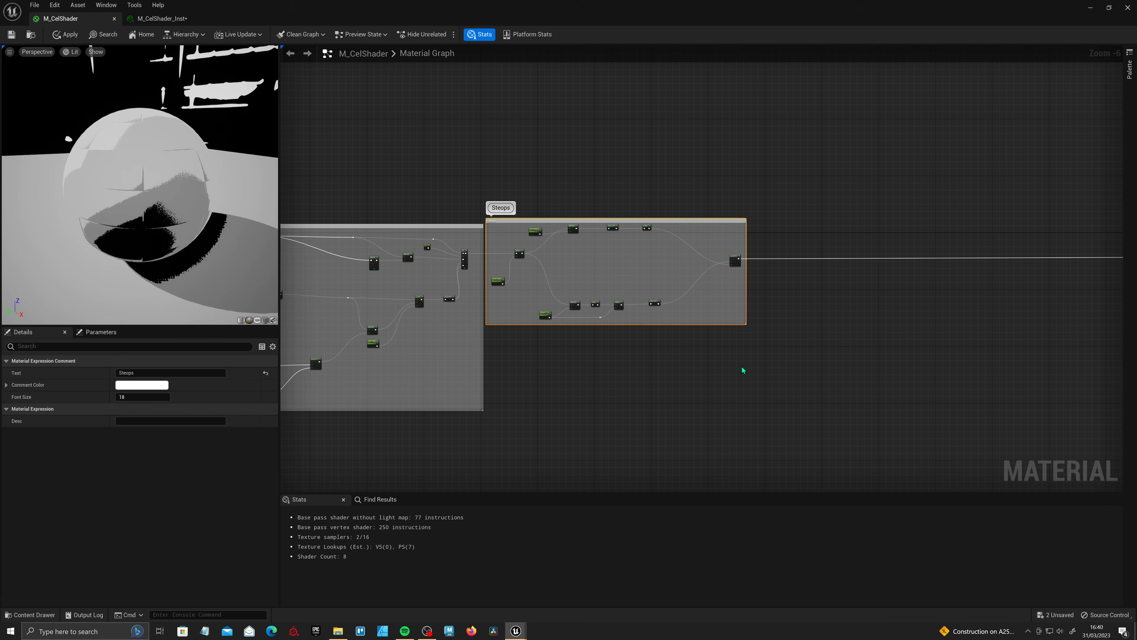
{"action": "key", "text": "BackSpace"}
{"action": "left_click", "coordinate": [530, 262]}
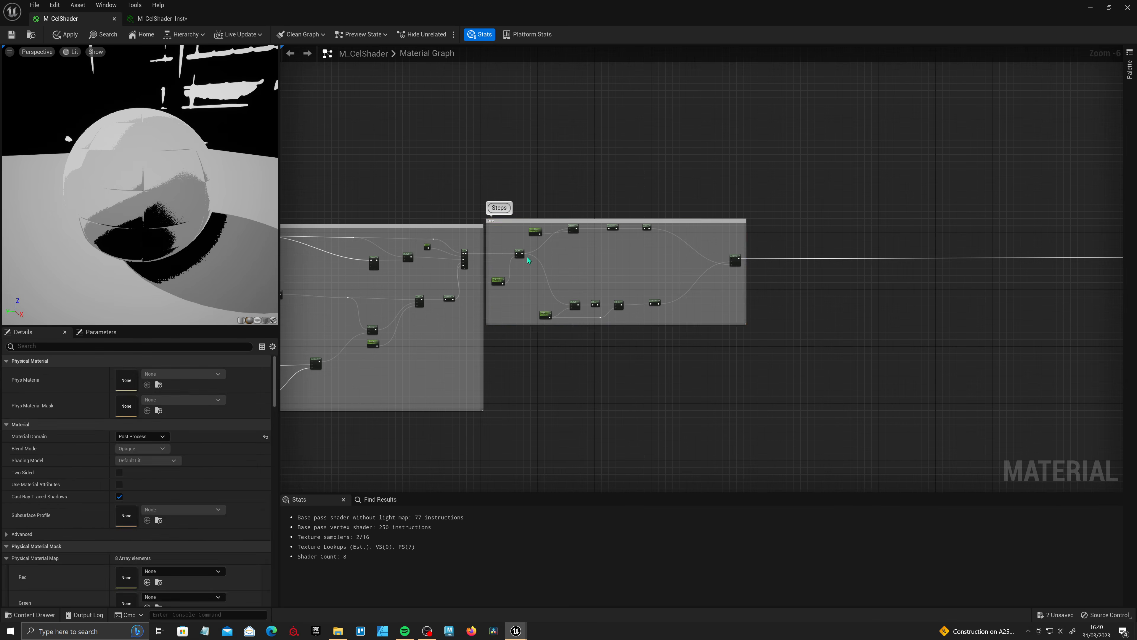
- Assign the Step Offset, Step Scale and Steps parameters to a parameter group named Steps
{"action": "scroll", "coordinate": [534, 260], "scroll_direction": "up", "scroll_amount": 3}
{"action": "right_click_drag", "start_coordinate": [534, 261], "coordinate": [445, 274]}
{"action": "left_click_drag", "start_coordinate": [438, 235], "coordinate": [457, 205]}
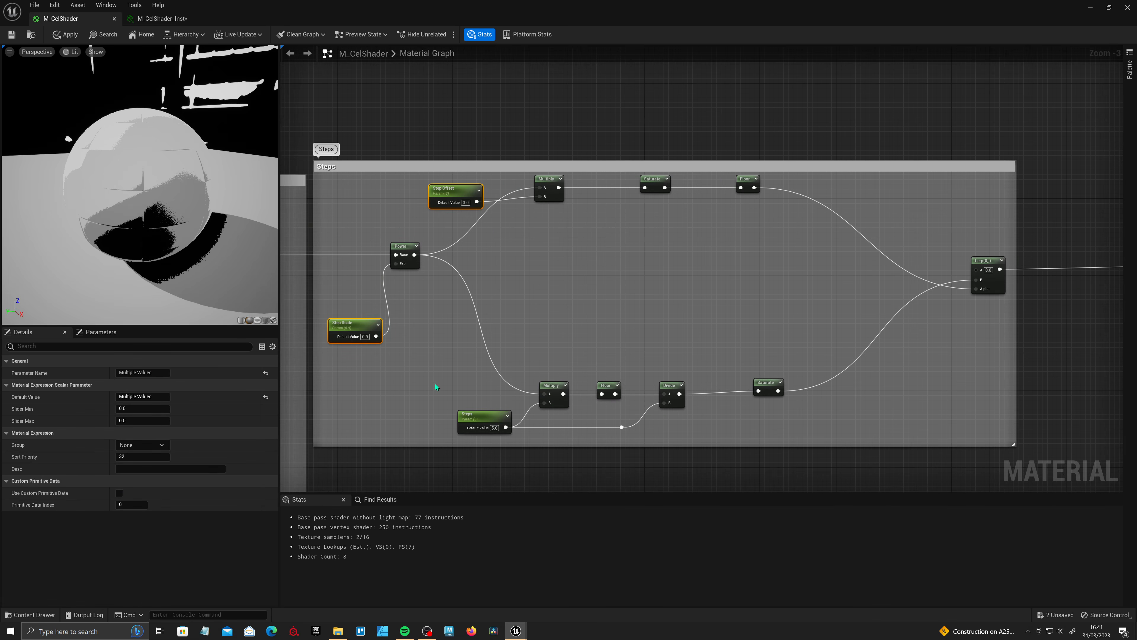
{"action": "left_click_drag", "start_coordinate": [140, 446], "coordinate": [79, 445]}
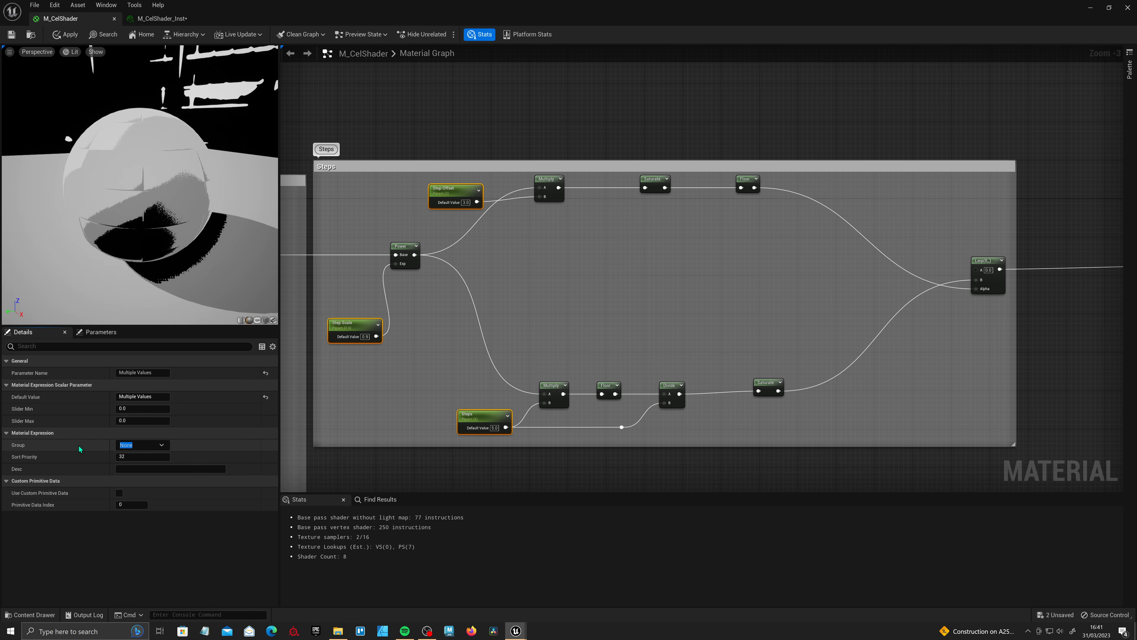
{"action": "type", "text": "Steps"}
{"action": "key", "text": "Return"}
{"action": "left_click", "coordinate": [553, 285]}
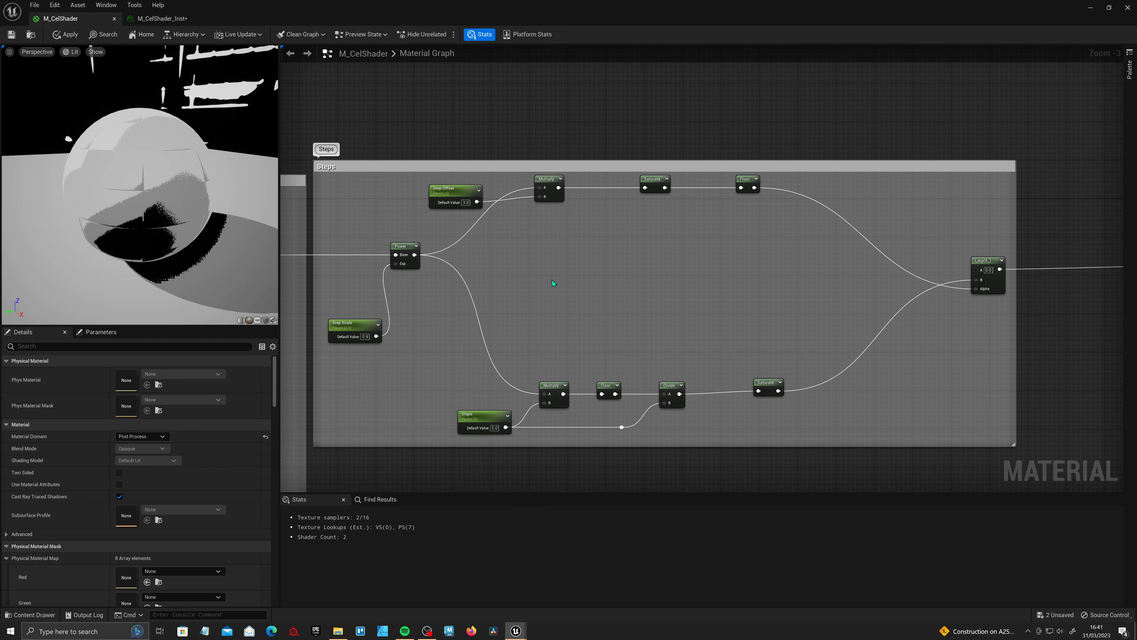
- Widen the Steps comment box on its right side to leave more room beyond the Lerp node
{"action": "scroll", "coordinate": [554, 286], "scroll_direction": "down", "scroll_amount": 2}
{"action": "right_click_drag", "start_coordinate": [652, 299], "coordinate": [404, 376]}
{"action": "scroll", "coordinate": [494, 337], "scroll_direction": "up", "scroll_amount": 2}
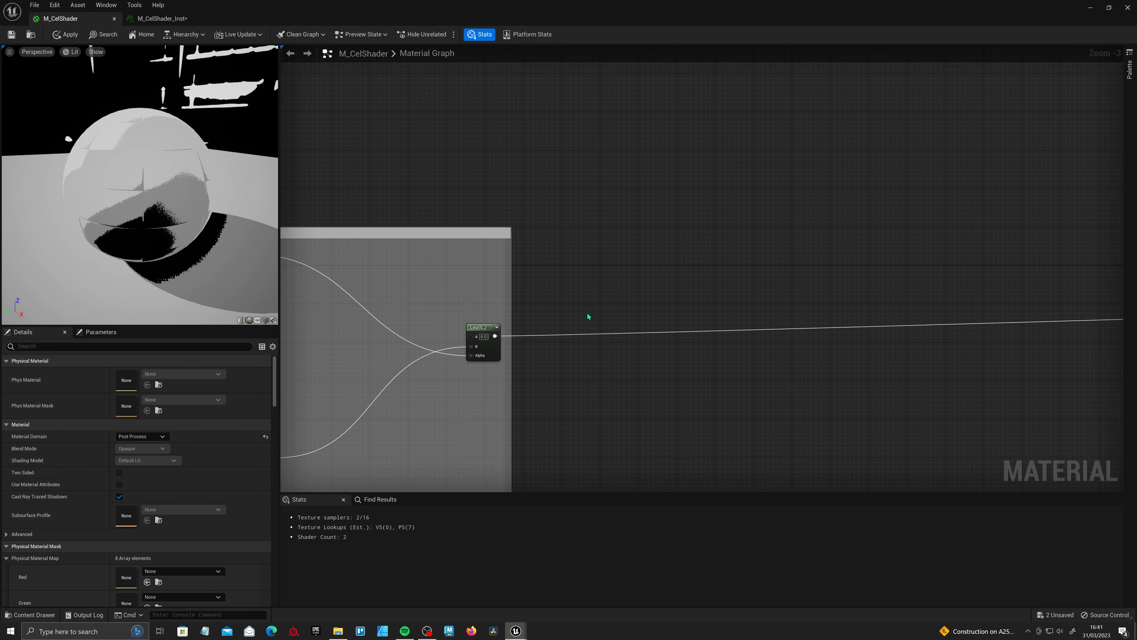
{"action": "scroll", "coordinate": [589, 318], "scroll_direction": "down", "scroll_amount": 1}
{"action": "left_click_drag", "start_coordinate": [486, 298], "coordinate": [624, 297]}
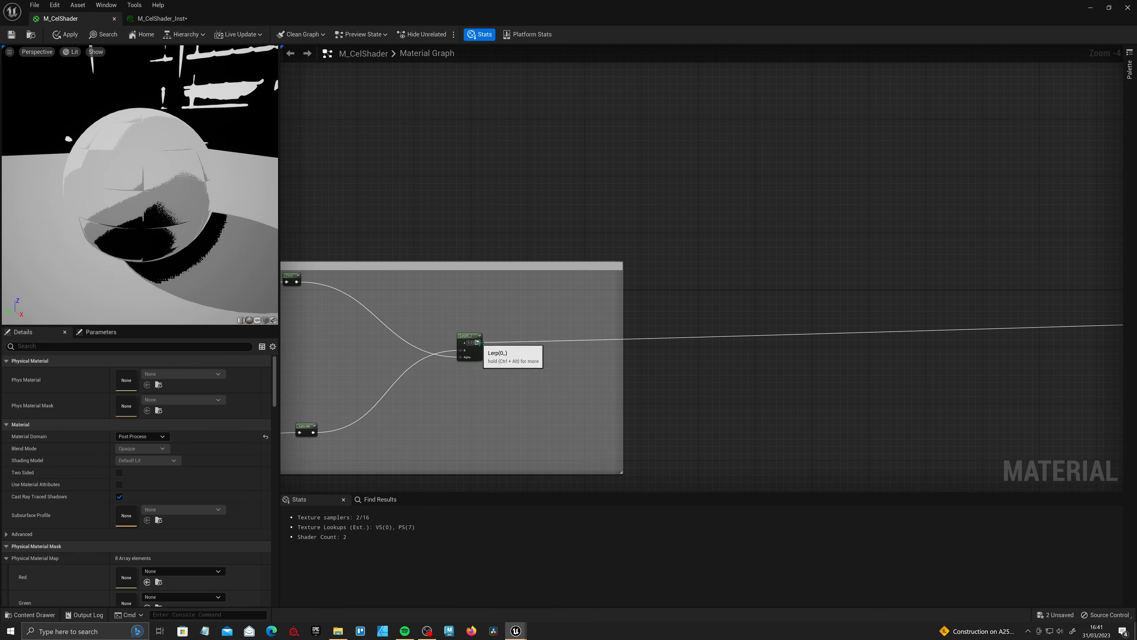
- Add a Power node fed by the output of the Lerp node in the Steps comment box
{"action": "left_click_drag", "start_coordinate": [477, 342], "coordinate": [509, 331]}
{"action": "type", "text": "pwer"}
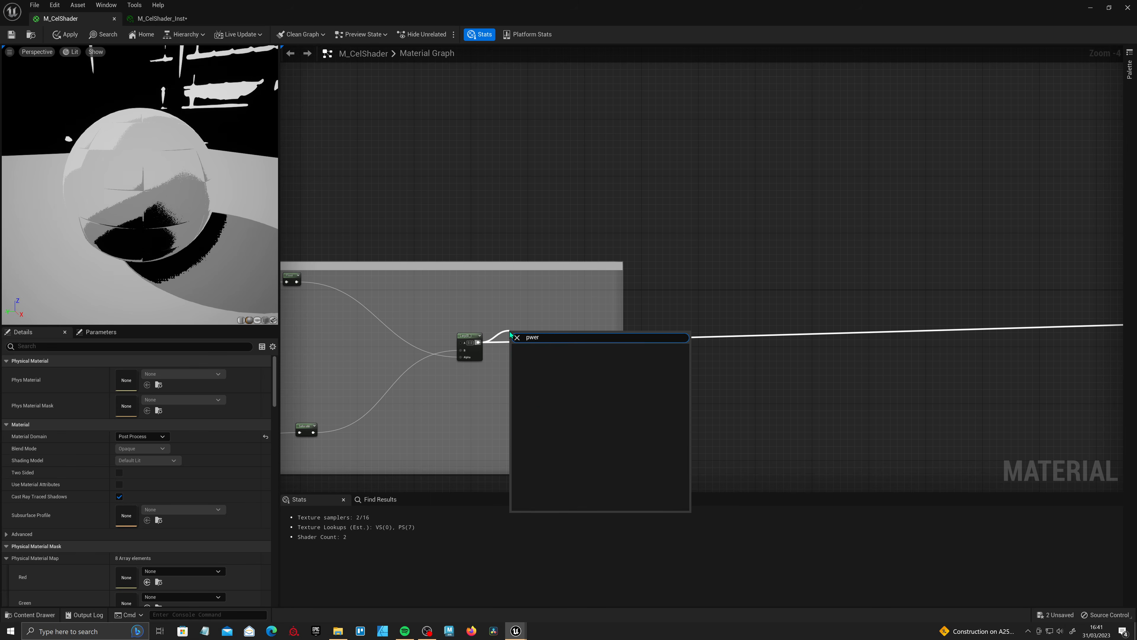
{"action": "key", "text": "BackSpace"}
{"action": "key", "text": "BackSpace"}
{"action": "key", "text": "BackSpace"}
{"action": "type", "text": "ower"}
{"action": "key", "text": "Return"}
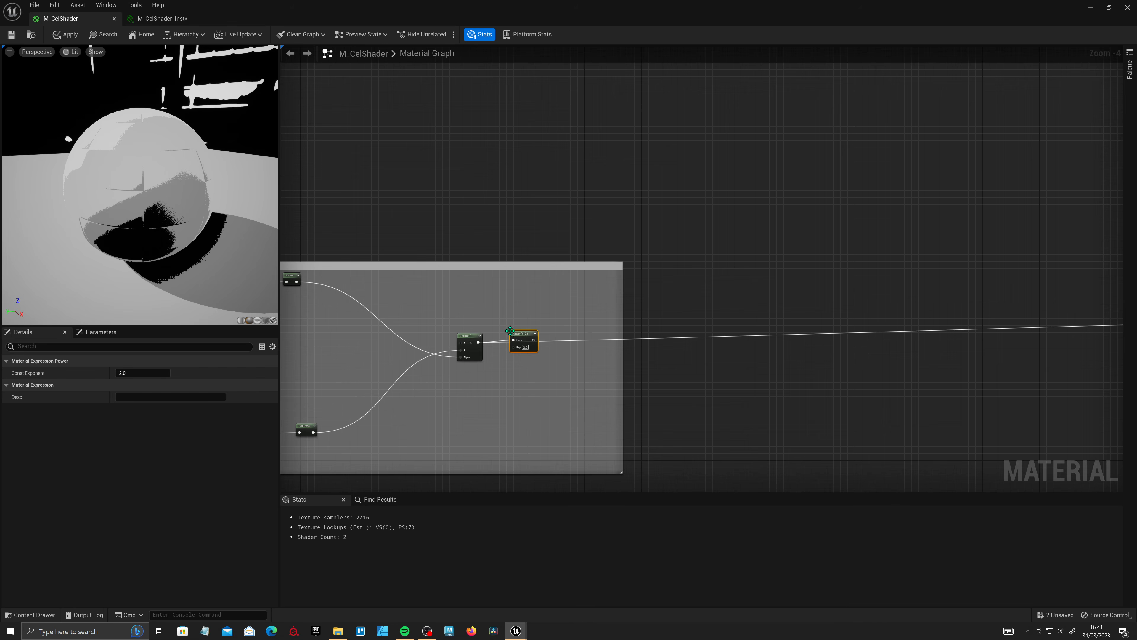
- Multiply the Power node's output by 1.5 and straighten the connections between the Lerp, Power and Multiply nodes
{"action": "scroll", "coordinate": [510, 330], "scroll_direction": "up", "scroll_amount": 3}
{"action": "key", "text": "m"}
{"action": "left_click", "coordinate": [580, 325]}
{"action": "left_click_drag", "start_coordinate": [551, 347], "coordinate": [585, 344]}
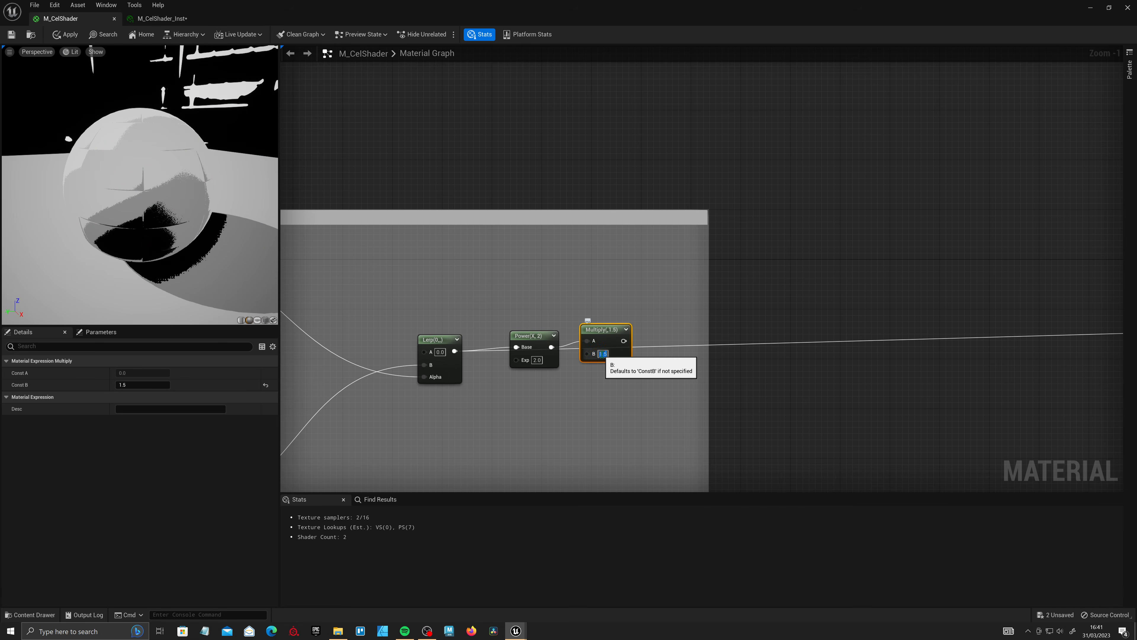
{"action": "left_click_drag", "start_coordinate": [610, 337], "coordinate": [603, 341]}
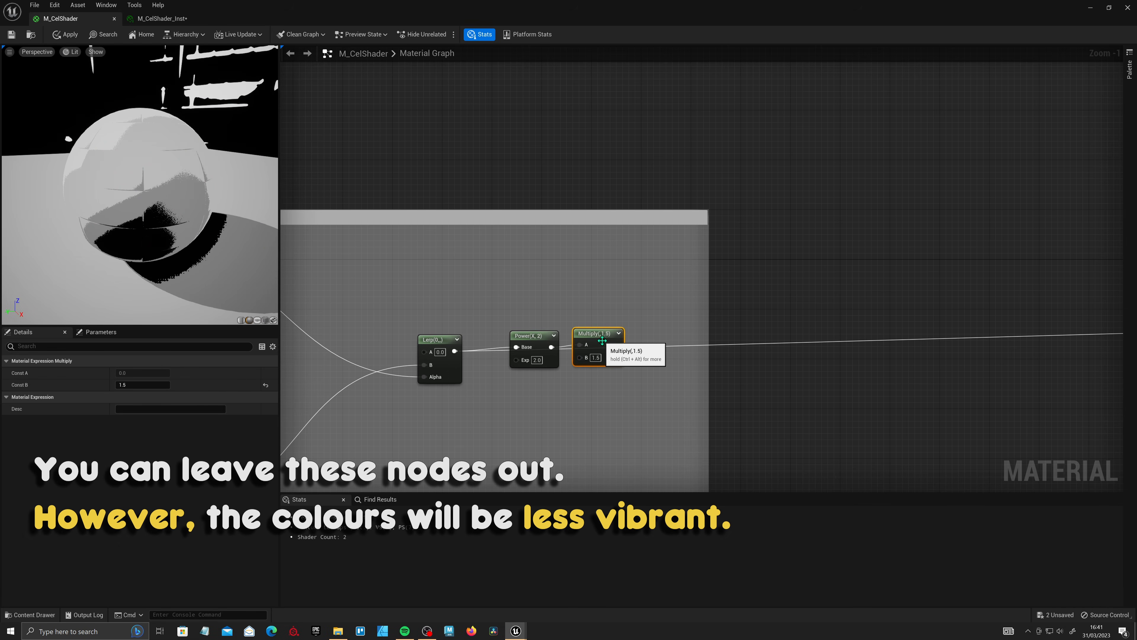
{"action": "left_click_drag", "start_coordinate": [502, 329], "coordinate": [447, 319]}
{"action": "key", "text": "q"}
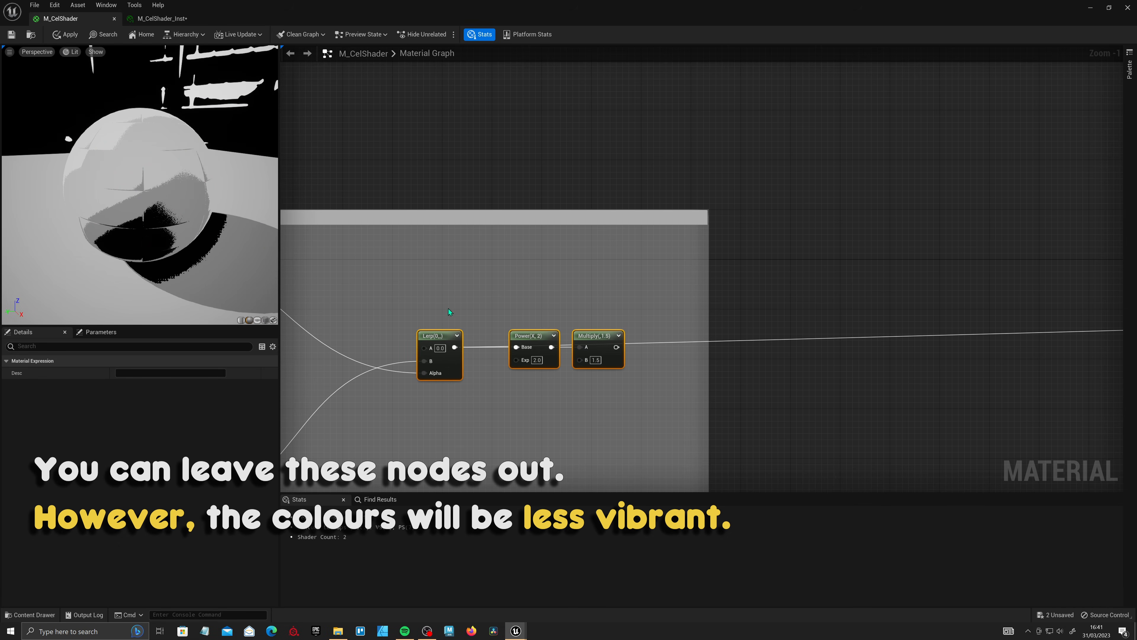
- Add a second Lerp node in the empty graph area beyond and above the Steps comment box
{"action": "scroll", "coordinate": [621, 350], "scroll_direction": "down", "scroll_amount": 4}
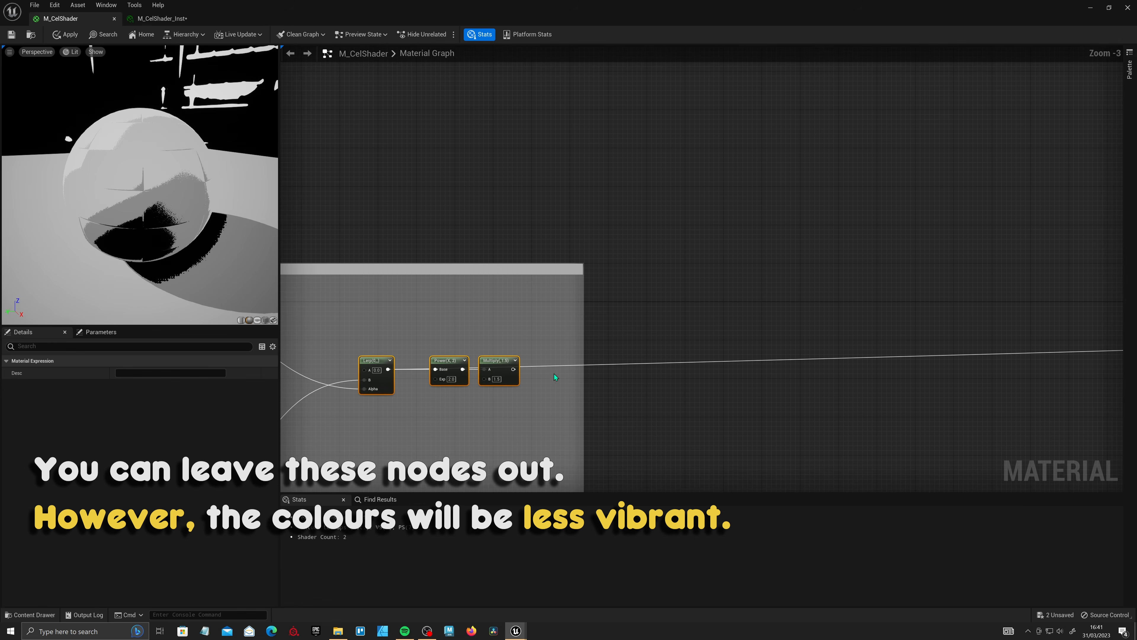
{"action": "right_click_drag", "start_coordinate": [574, 376], "coordinate": [601, 363]}
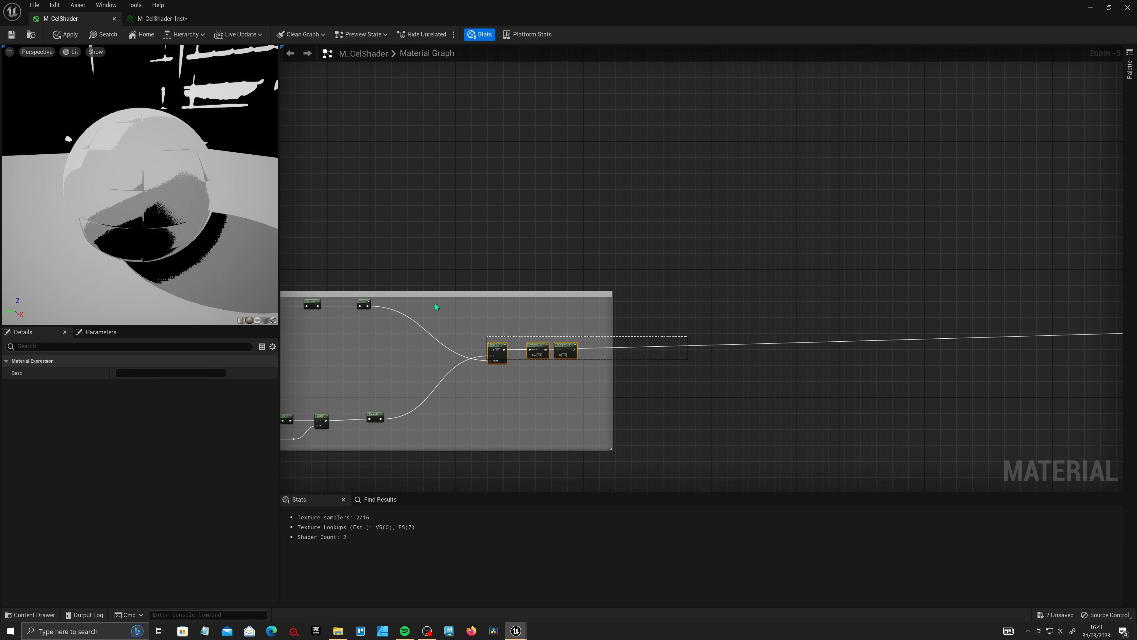
{"action": "right_click_drag", "start_coordinate": [437, 305], "coordinate": [378, 406]}
{"action": "right_click_drag", "start_coordinate": [576, 328], "coordinate": [490, 385]}
{"action": "right_click_drag", "start_coordinate": [715, 319], "coordinate": [624, 335]}
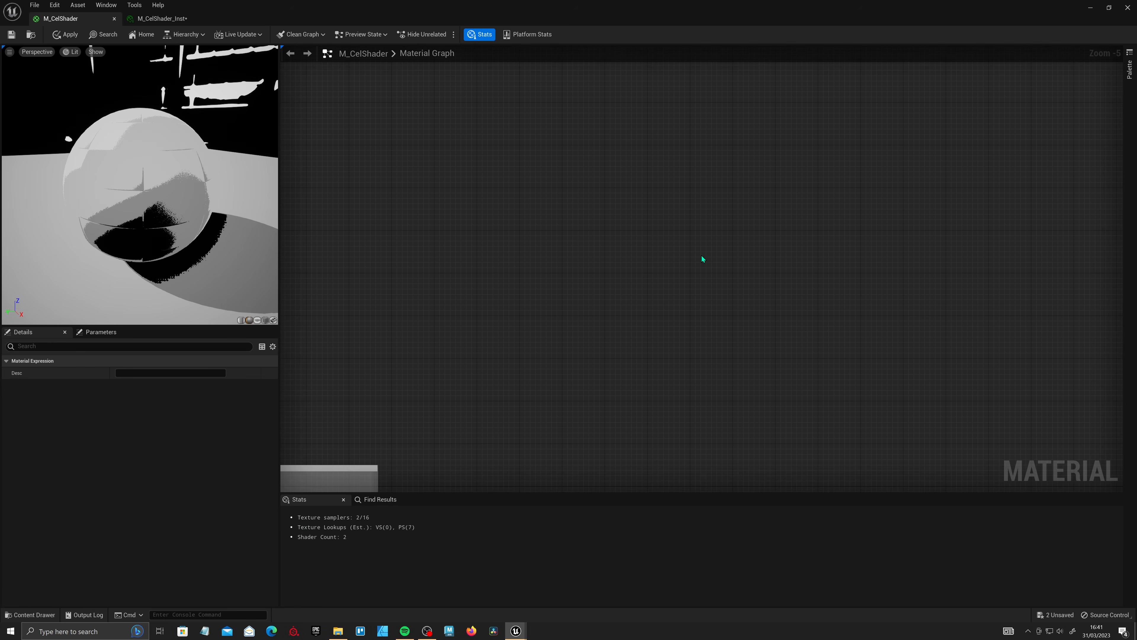
{"action": "right_click_drag", "start_coordinate": [716, 312], "coordinate": [698, 325]}
{"action": "right_click", "coordinate": [664, 308]}
{"action": "type", "text": "lerp"}
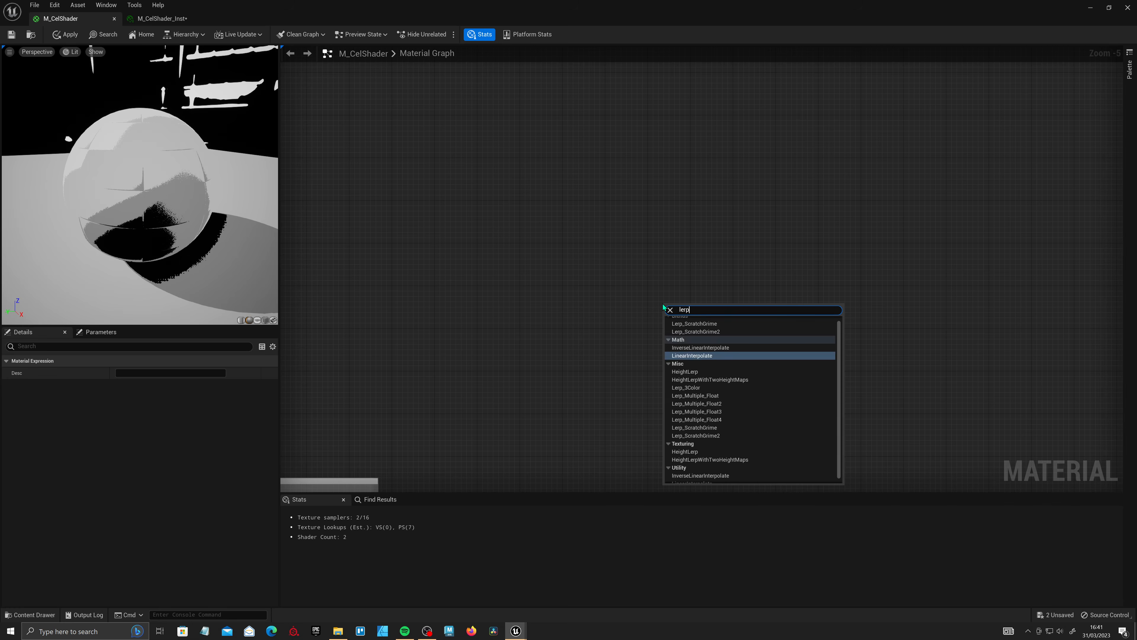
{"action": "key", "text": "Return"}
{"action": "scroll", "coordinate": [690, 328], "scroll_direction": "up", "scroll_amount": 1}
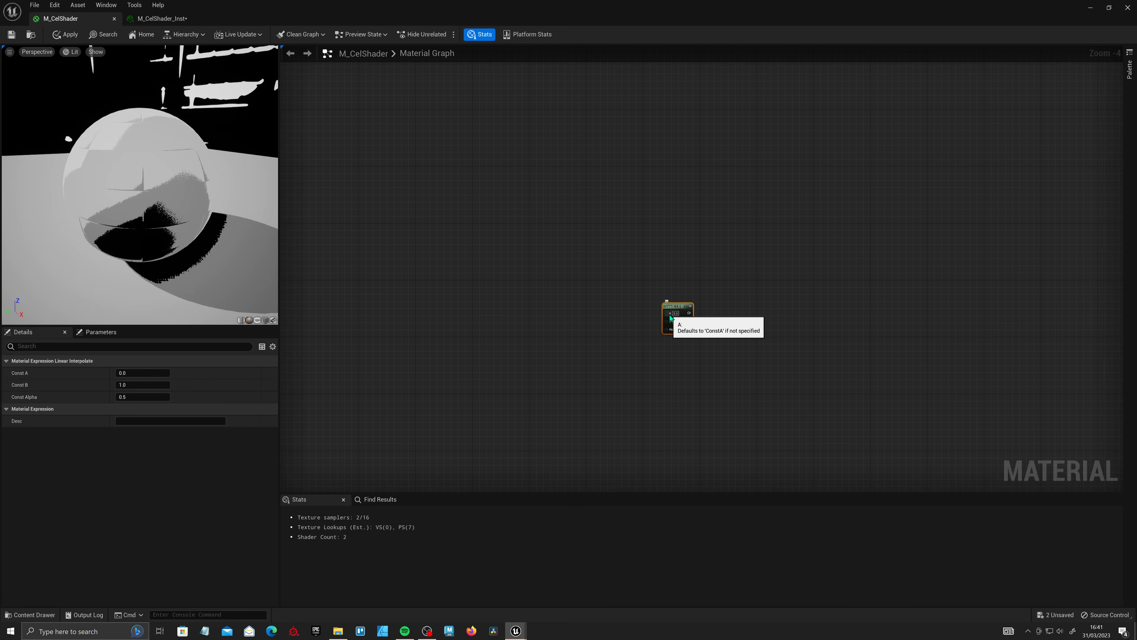
{"action": "left_click_drag", "start_coordinate": [668, 313], "coordinate": [577, 206]}
{"action": "left_click", "coordinate": [561, 242]}
{"action": "left_click_drag", "start_coordinate": [668, 313], "coordinate": [505, 317]}
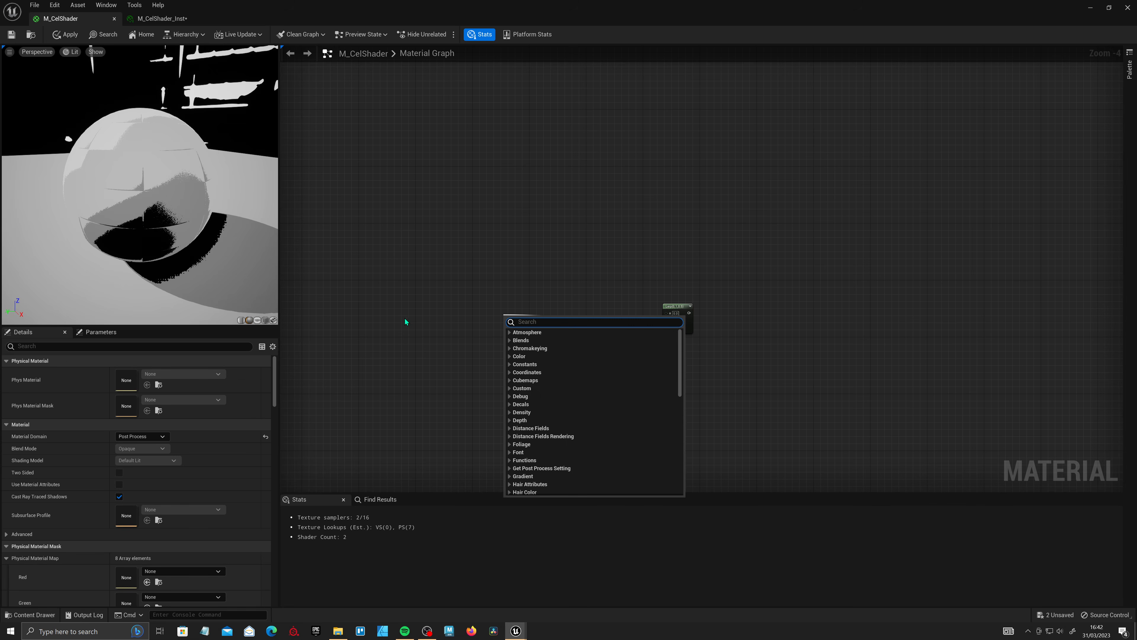
{"action": "right_click", "coordinate": [439, 350]}
- Reposition the new Lerp node and connect the Multiply node's output to its Alpha input
{"action": "right_click_drag", "start_coordinate": [663, 352], "coordinate": [864, 261]}
{"action": "scroll", "coordinate": [863, 261], "scroll_direction": "up", "scroll_amount": 1}
{"action": "left_click_drag", "start_coordinate": [867, 233], "coordinate": [681, 321]}
{"action": "left_click", "coordinate": [583, 384]}
{"action": "scroll", "coordinate": [584, 385], "scroll_direction": "down", "scroll_amount": 4}
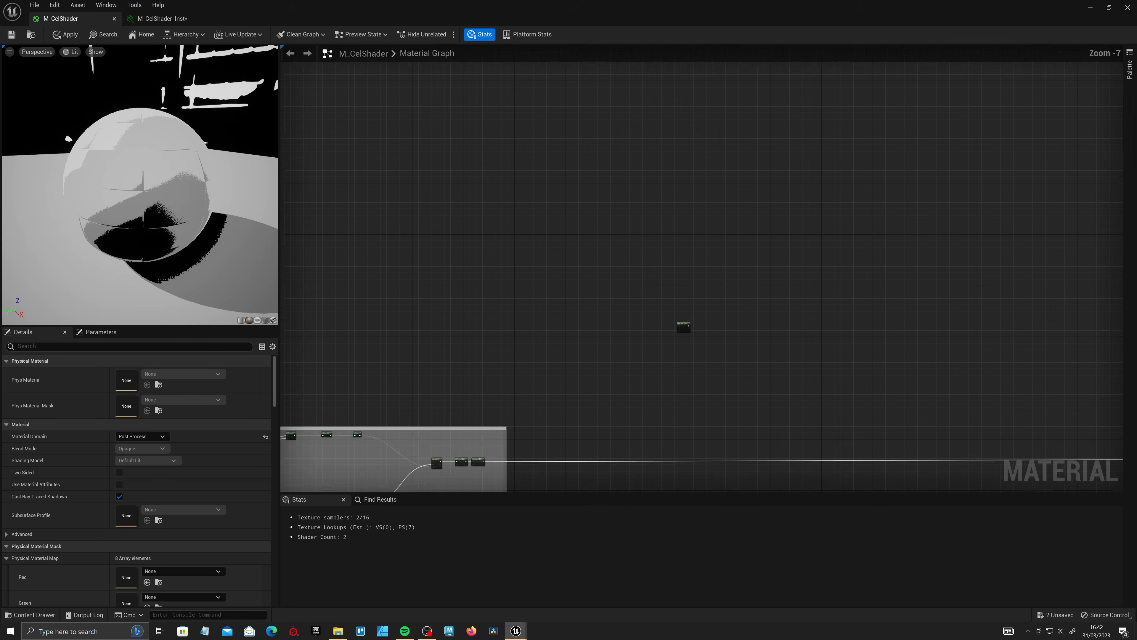
{"action": "right_click_drag", "start_coordinate": [418, 411], "coordinate": [616, 255]}
{"action": "scroll", "coordinate": [718, 301], "scroll_direction": "up", "scroll_amount": 3}
{"action": "right_click_drag", "start_coordinate": [719, 301], "coordinate": [580, 376]}
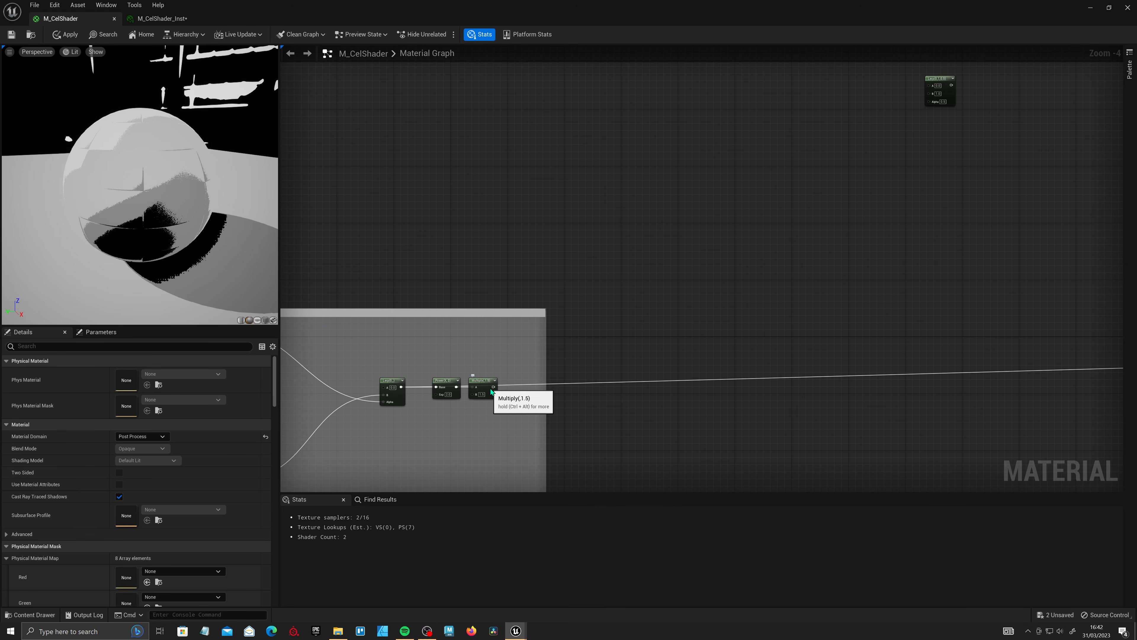
{"action": "left_click_drag", "start_coordinate": [492, 387], "coordinate": [938, 103]}
{"action": "right_click_drag", "start_coordinate": [944, 134], "coordinate": [828, 325]}
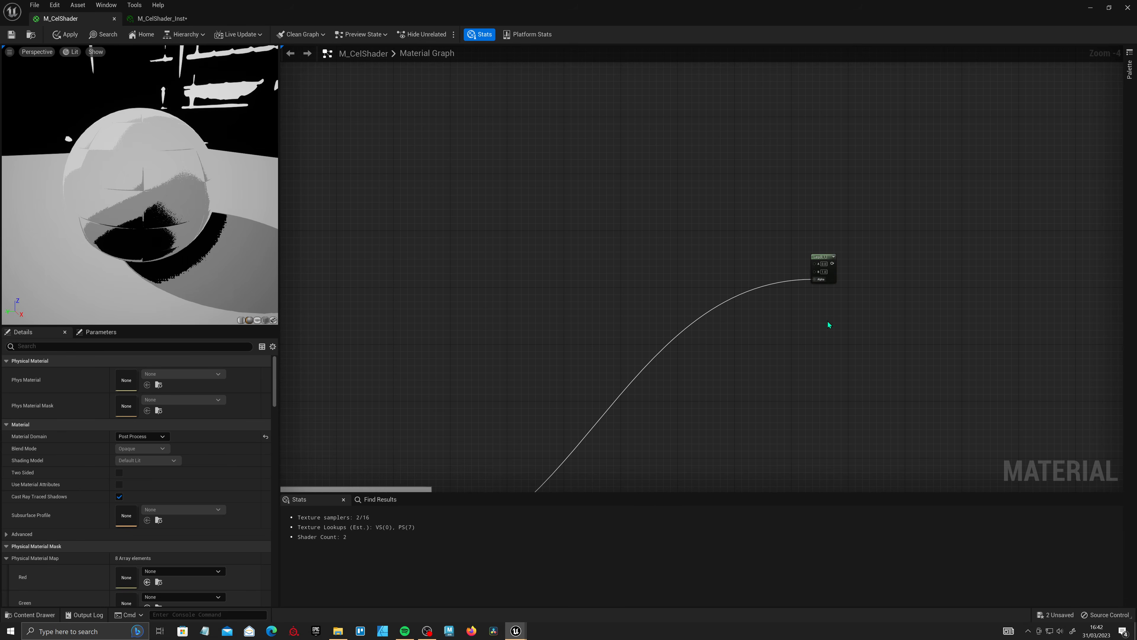
- Add a Constant3Vector near the new Lerp node and convert it to a parameter named Shadow Colour
{"action": "left_click", "coordinate": [824, 269]}
{"action": "scroll", "coordinate": [828, 280], "scroll_direction": "up", "scroll_amount": 1}
{"action": "left_click", "coordinate": [707, 254]}
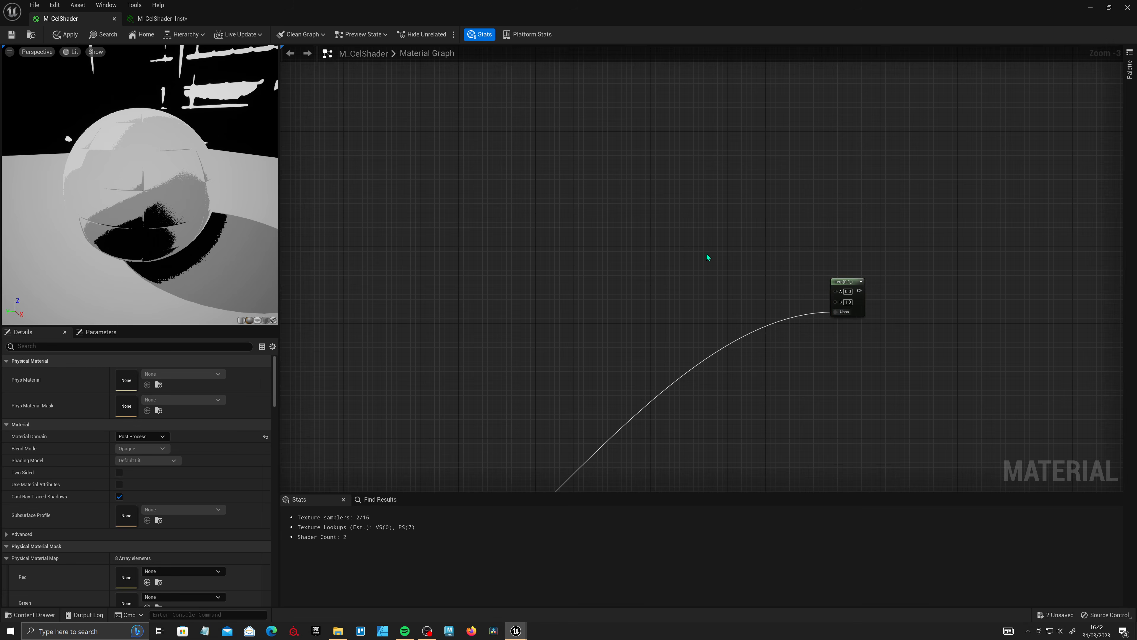
{"action": "right_click_drag", "start_coordinate": [707, 254], "coordinate": [767, 271]}
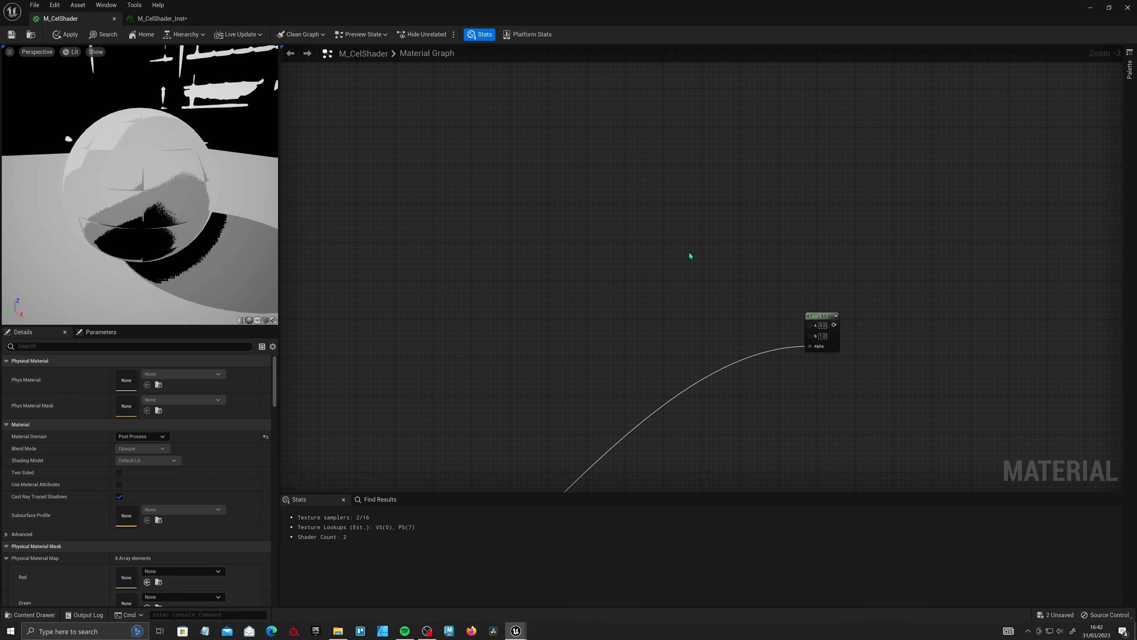
{"action": "left_click", "coordinate": [739, 278]}
{"action": "right_click", "coordinate": [743, 298]}
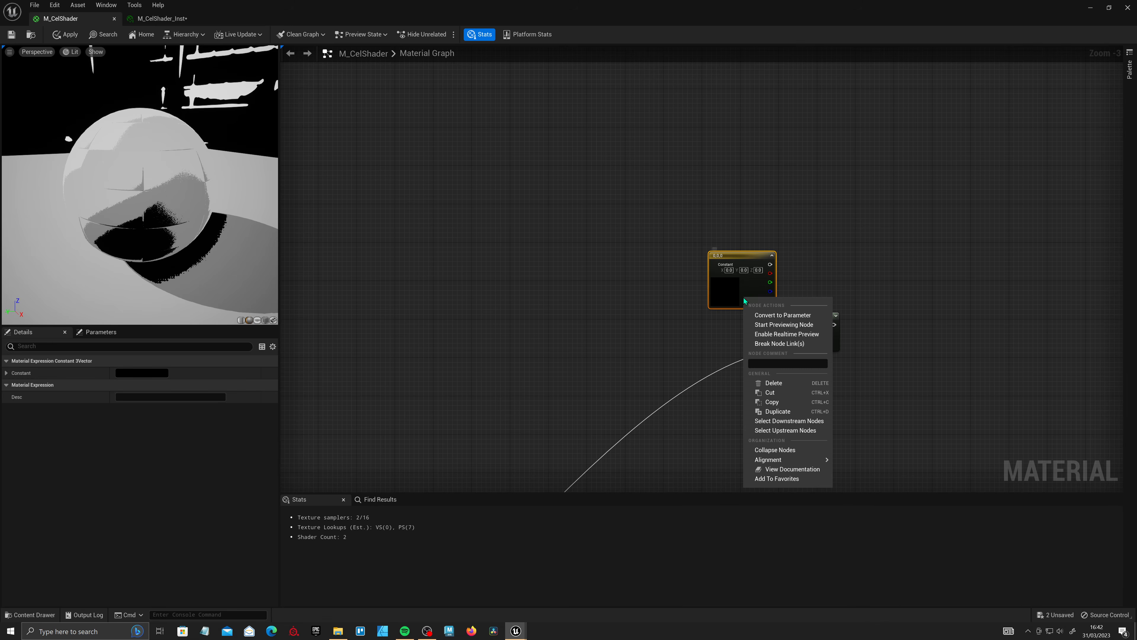
{"action": "left_click", "coordinate": [737, 260]}
{"action": "right_click", "coordinate": [738, 259]}
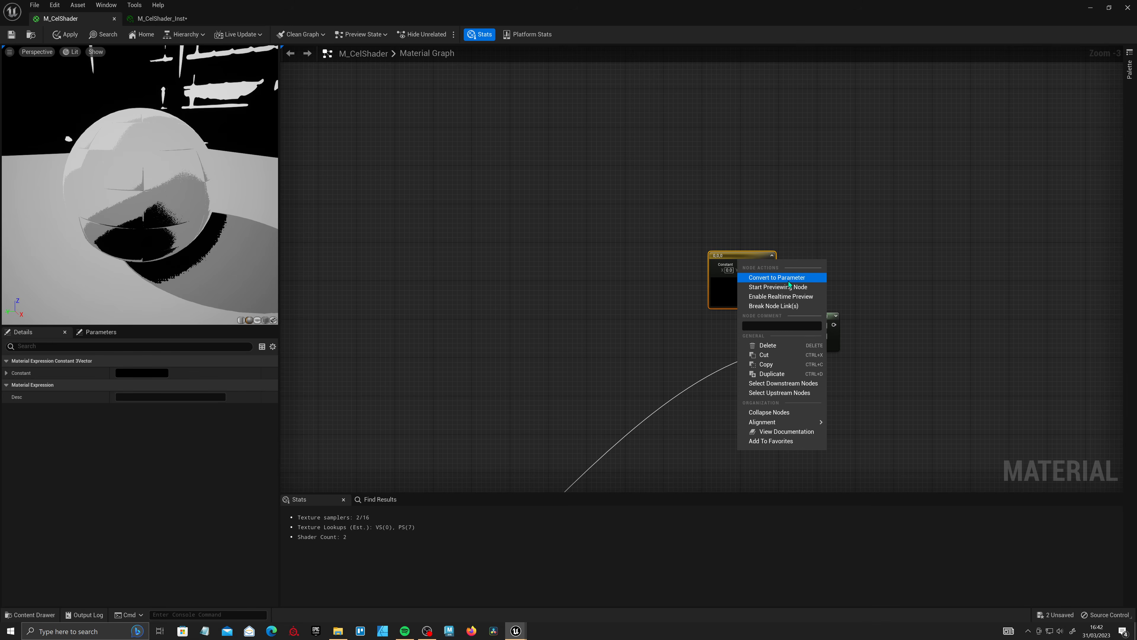
{"action": "left_click", "coordinate": [802, 280]}
{"action": "type", "text": "SD"}
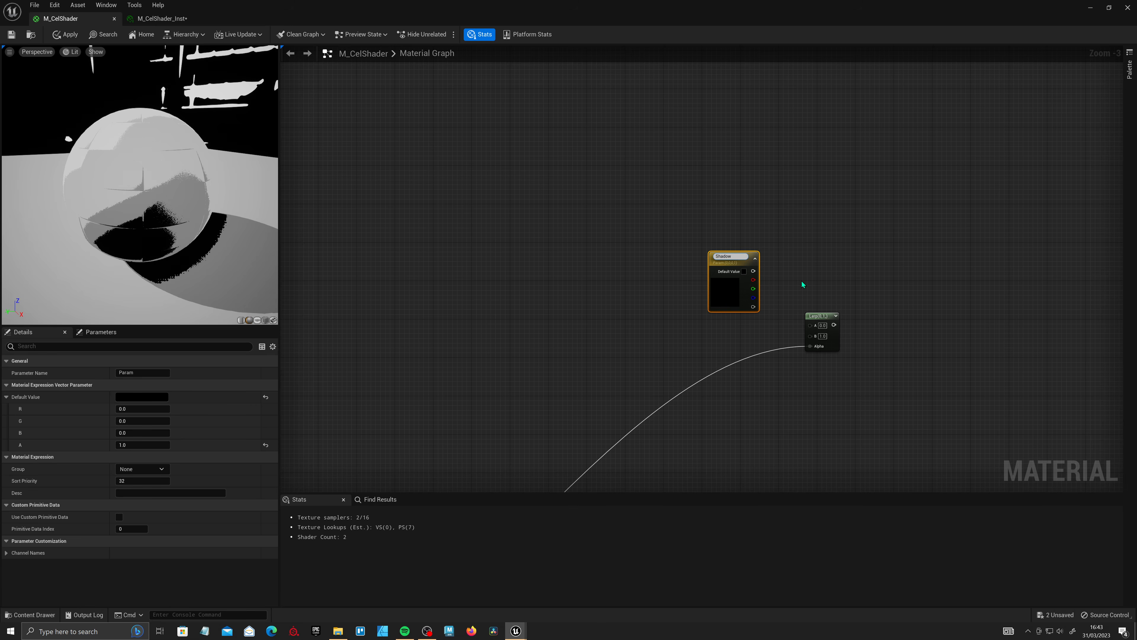
{"action": "type", "text": "r"}
{"action": "key", "text": "Return"}
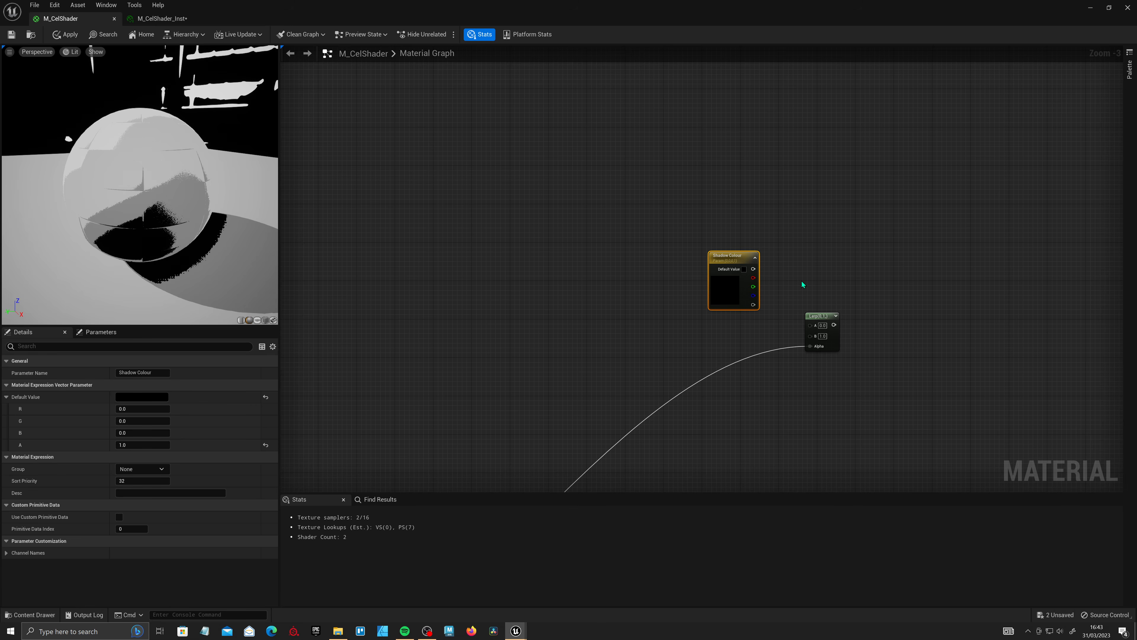
- Connect Shadow Colour to the A input of the new Lerp and move the parameter node up and away from it
{"action": "right_click_drag", "start_coordinate": [579, 381], "coordinate": [448, 385]}
{"action": "scroll", "coordinate": [627, 351], "scroll_direction": "up", "scroll_amount": 1}
{"action": "left_click_drag", "start_coordinate": [622, 265], "coordinate": [687, 332]}
{"action": "left_click_drag", "start_coordinate": [602, 310], "coordinate": [552, 258]}
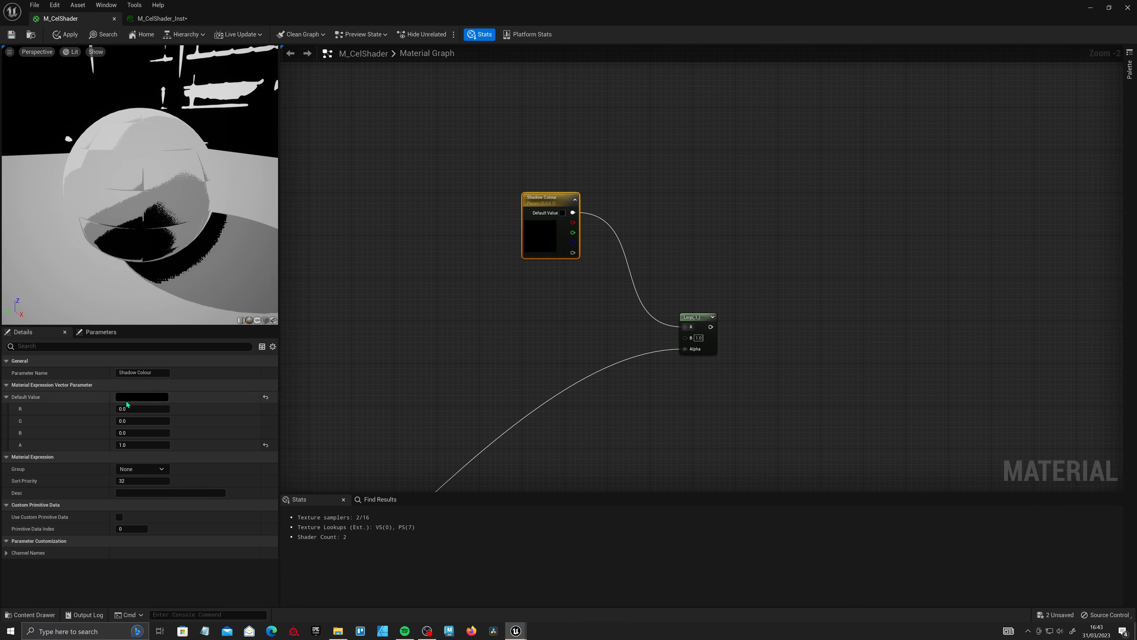
- Set Shadow Colour's default value to R 0.0999, G 0.127 and B 0.237, and shift the node farther from the Lerp
{"action": "left_click", "coordinate": [162, 411]}
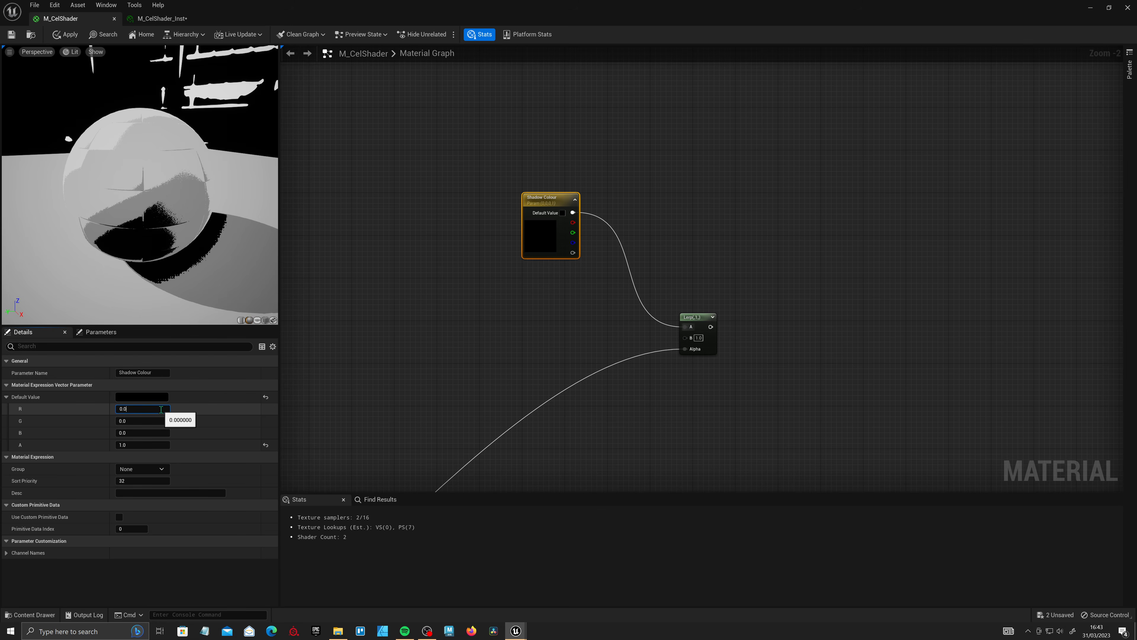
{"action": "type", "text": "0.0999"}
{"action": "left_click", "coordinate": [156, 420]}
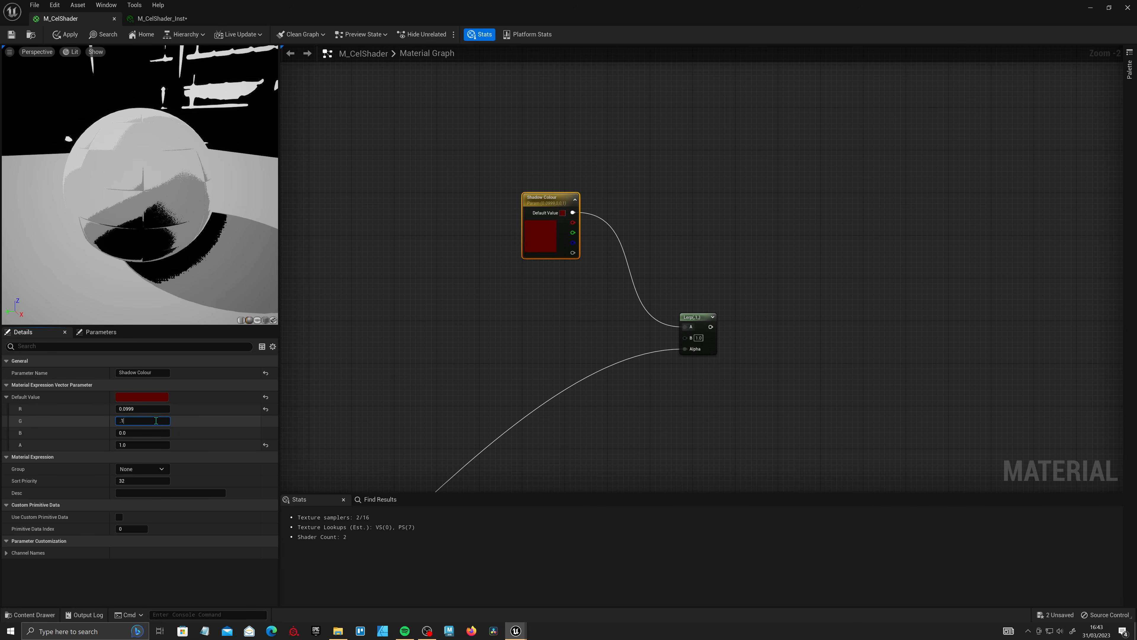
{"action": "left_click", "coordinate": [144, 434]}
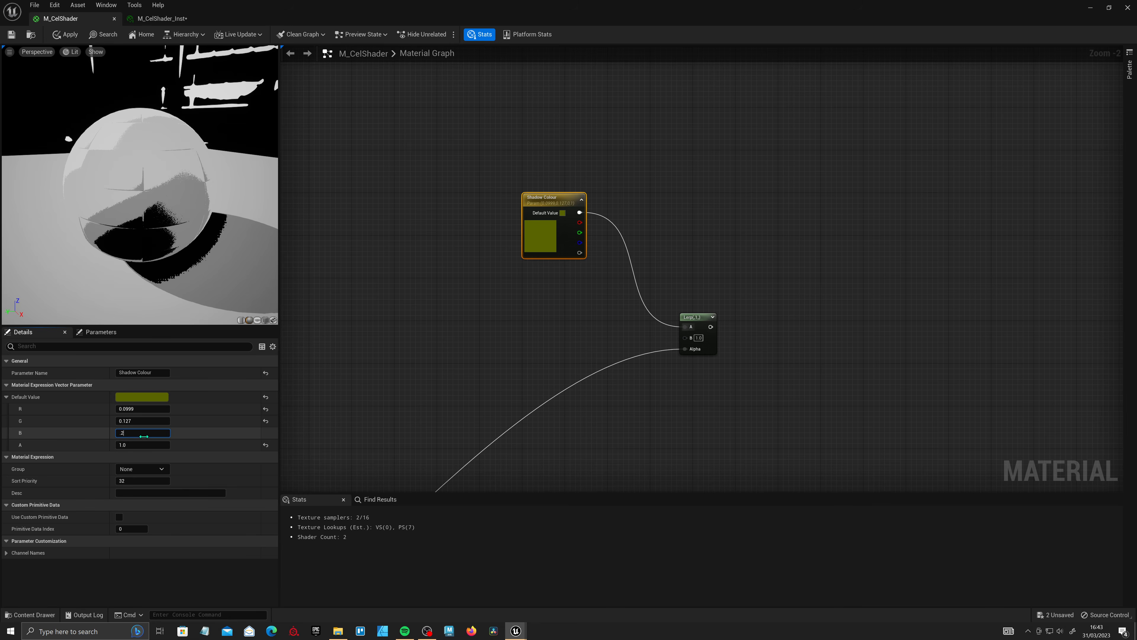
{"action": "type", "text": ".237"}
{"action": "key", "text": "Return"}
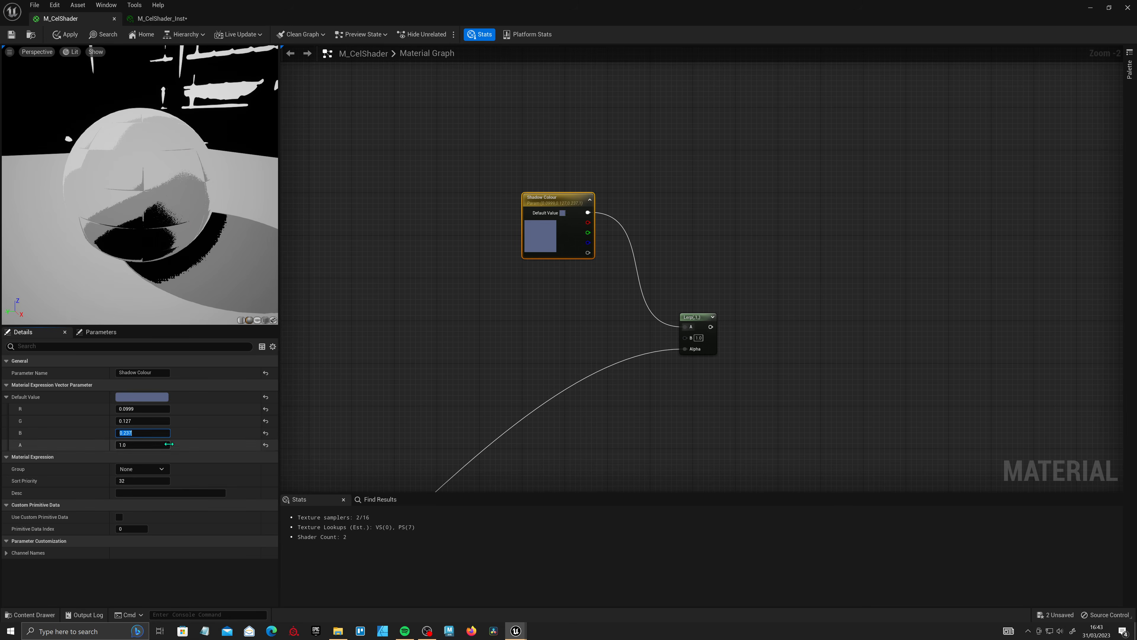
{"action": "right_click_drag", "start_coordinate": [506, 329], "coordinate": [592, 241]}
{"action": "left_click_drag", "start_coordinate": [621, 161], "coordinate": [584, 108]}
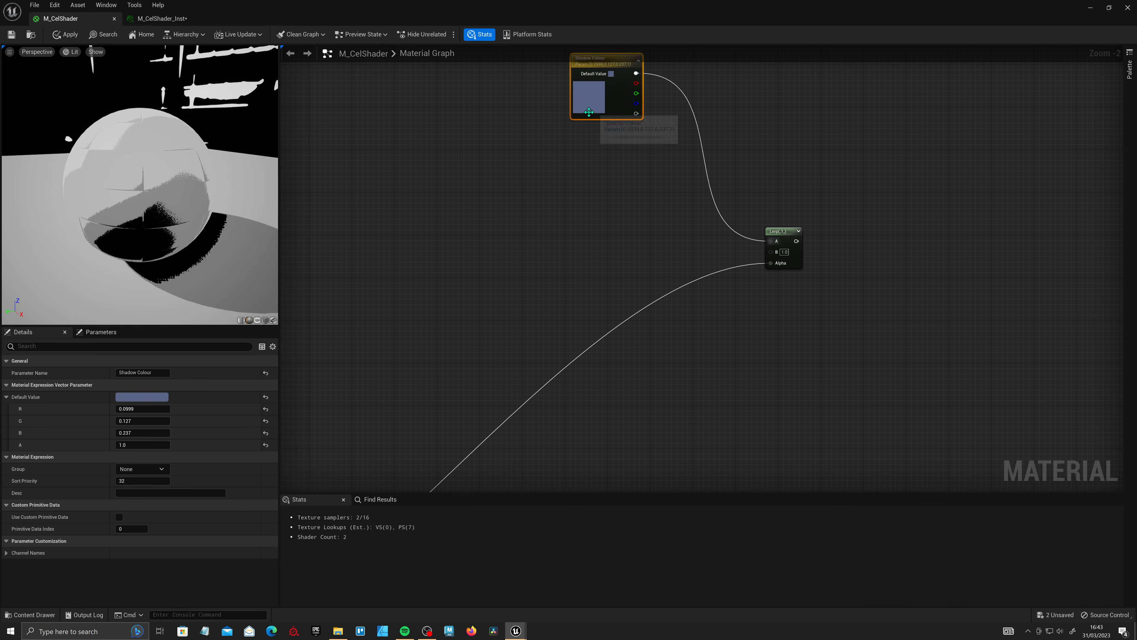
- Add a SceneTexture node reading PostProcessInput0 and place it well to the left of the Shadow Colour node
{"action": "scroll", "coordinate": [582, 232], "scroll_direction": "down", "scroll_amount": 1}
{"action": "right_click_drag", "start_coordinate": [582, 232], "coordinate": [874, 198]}
{"action": "right_click", "coordinate": [648, 196]}
{"action": "type", "text": "scene"}
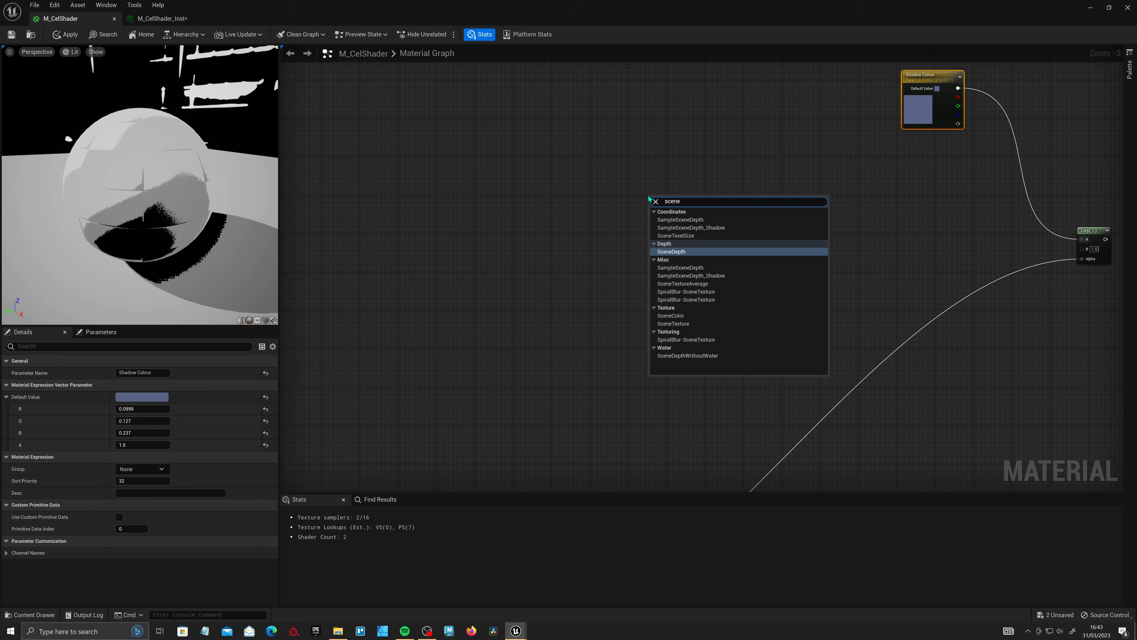
{"action": "left_click", "coordinate": [690, 323]}
{"action": "left_click_drag", "start_coordinate": [685, 227], "coordinate": [593, 197]}
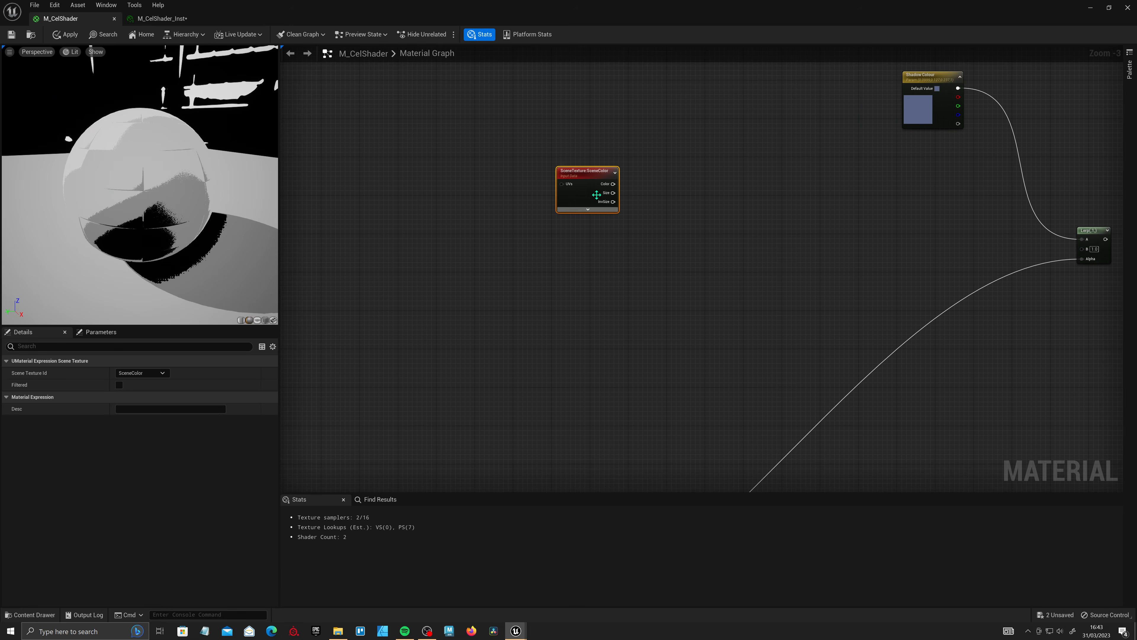
{"action": "left_click", "coordinate": [162, 372]}
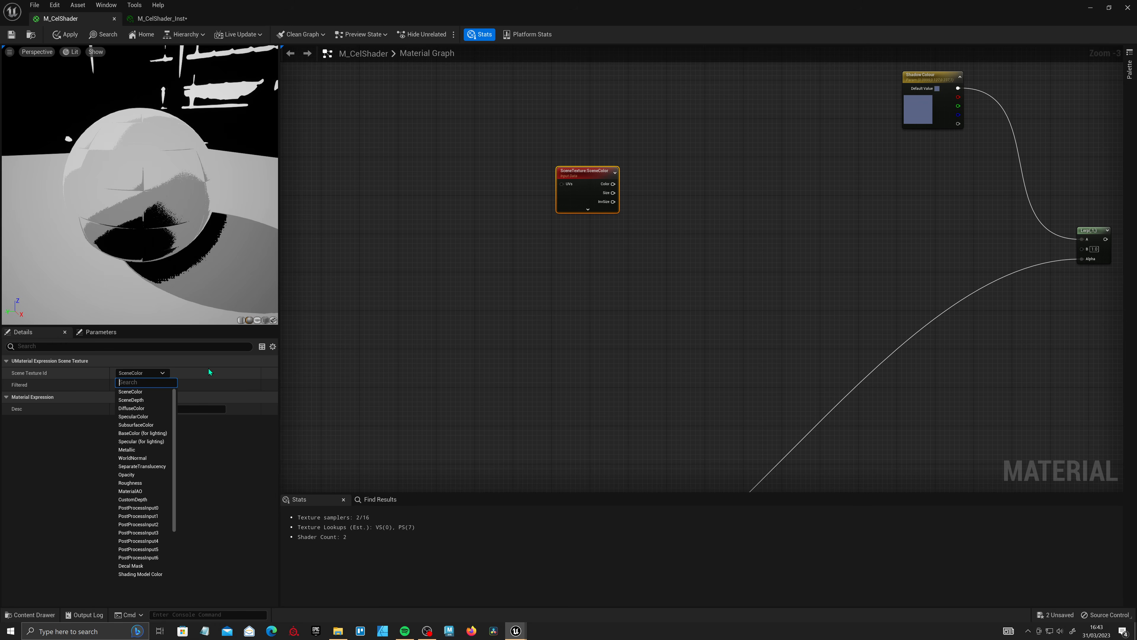
{"action": "type", "text": "post"}
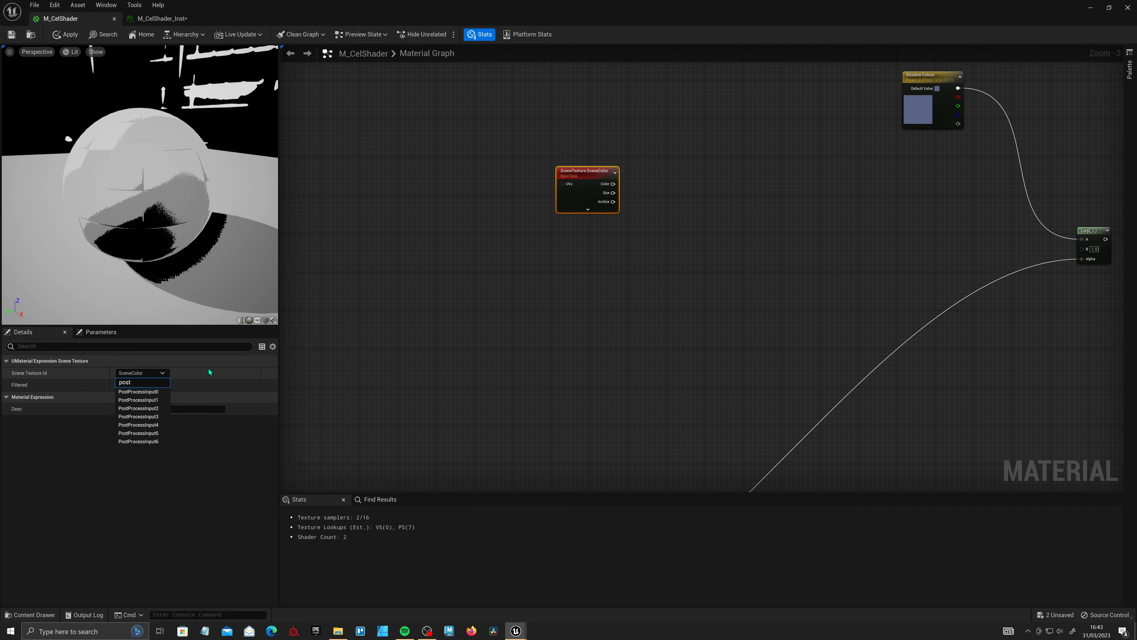
{"action": "left_click", "coordinate": [138, 391]}
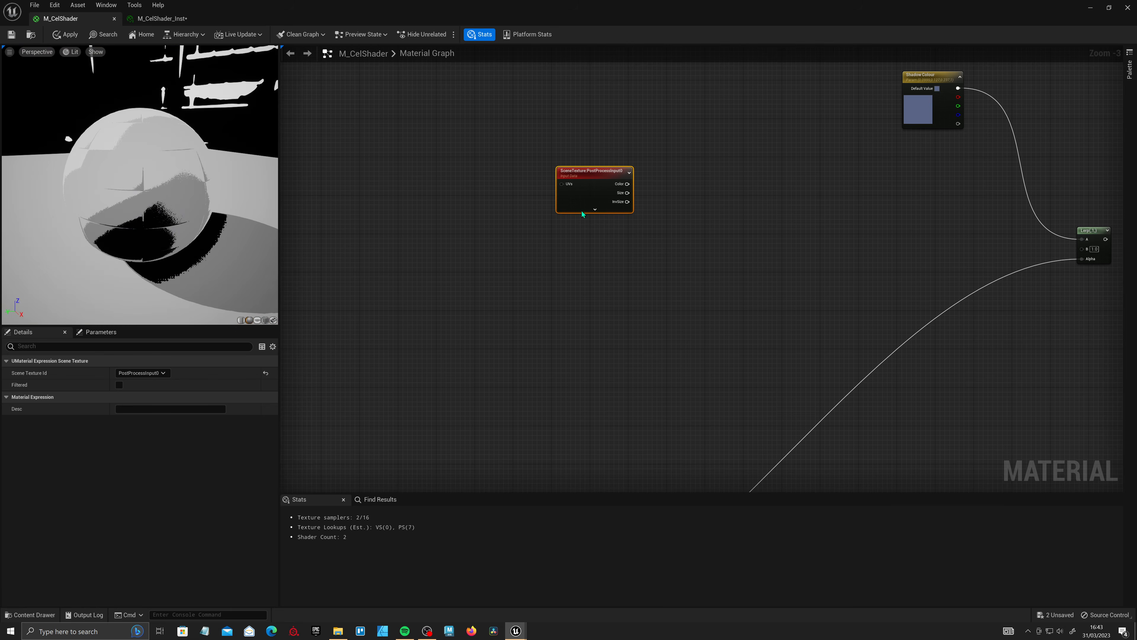
{"action": "left_click_drag", "start_coordinate": [587, 191], "coordinate": [470, 235]}
{"action": "right_click_drag", "start_coordinate": [516, 236], "coordinate": [452, 241]}
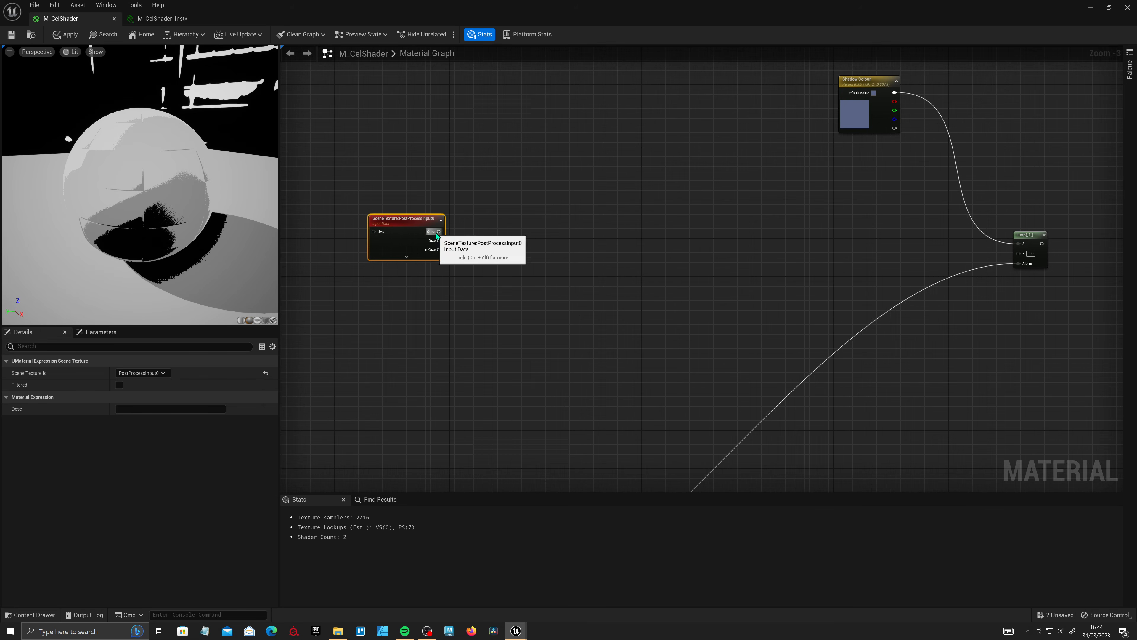
- Add a Normalize node fed by the Color output of the PostProcessInput0 SceneTexture node
{"action": "left_click_drag", "start_coordinate": [438, 231], "coordinate": [525, 236]}
{"action": "type", "text": "no"}
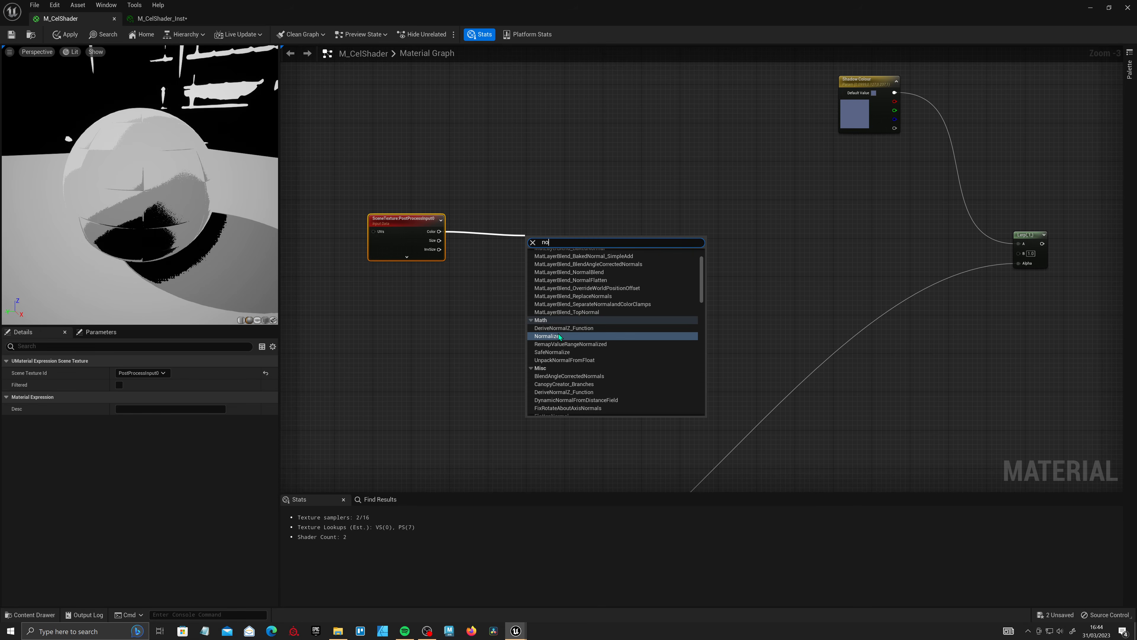
- Add a Normalize node fed by the PostProcessInput0 scene texture's Color output and place it close beside that node
{"action": "left_click", "coordinate": [547, 336]}
{"action": "left_click_drag", "start_coordinate": [539, 239], "coordinate": [546, 224]}
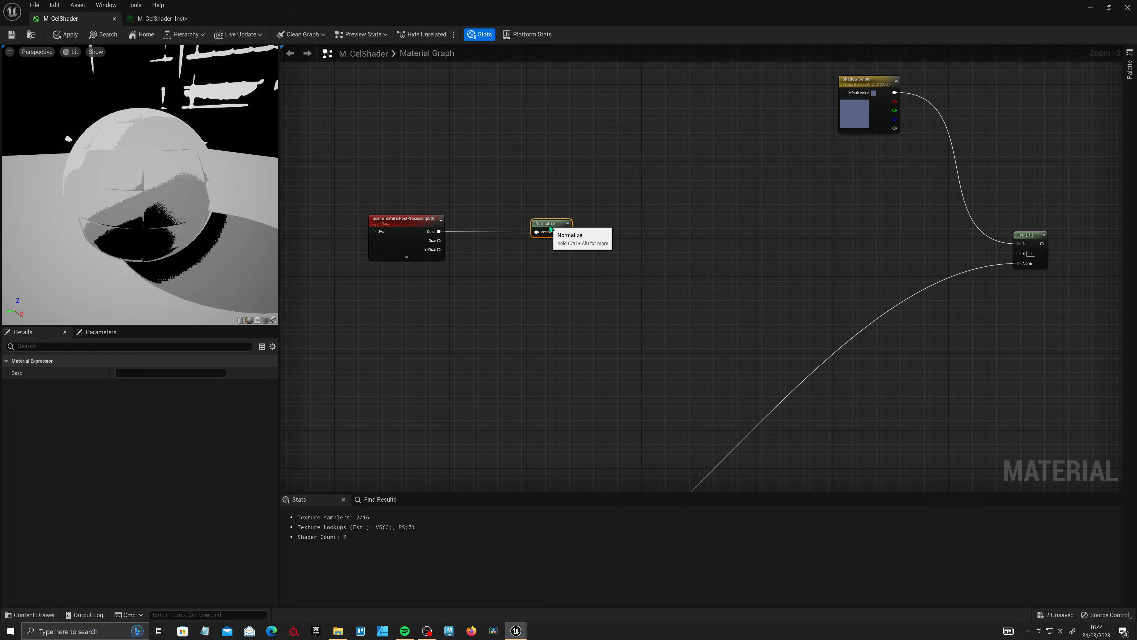
{"action": "left_click_drag", "start_coordinate": [373, 172], "coordinate": [510, 233]}
{"action": "left_click", "coordinate": [562, 232]}
{"action": "left_click_drag", "start_coordinate": [425, 274], "coordinate": [553, 226]}
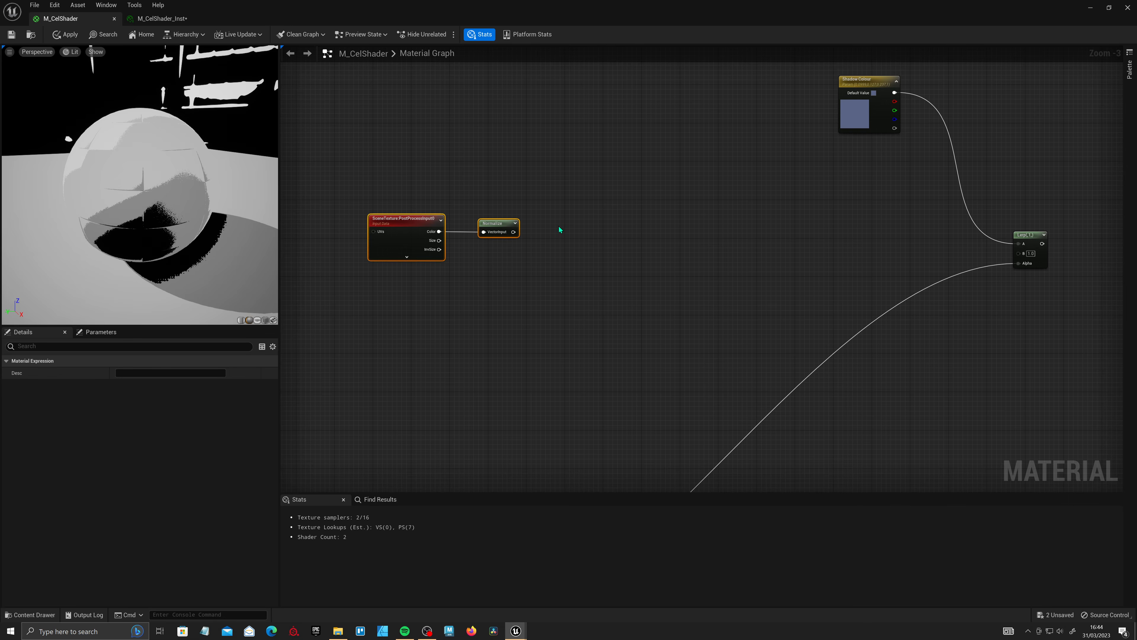
- Add a Multiply node with the Normalize output connected to its A input
{"action": "right_click_drag", "start_coordinate": [559, 226], "coordinate": [519, 245]}
{"action": "left_click_drag", "start_coordinate": [471, 248], "coordinate": [568, 251]}
{"action": "type", "text": "mul"}
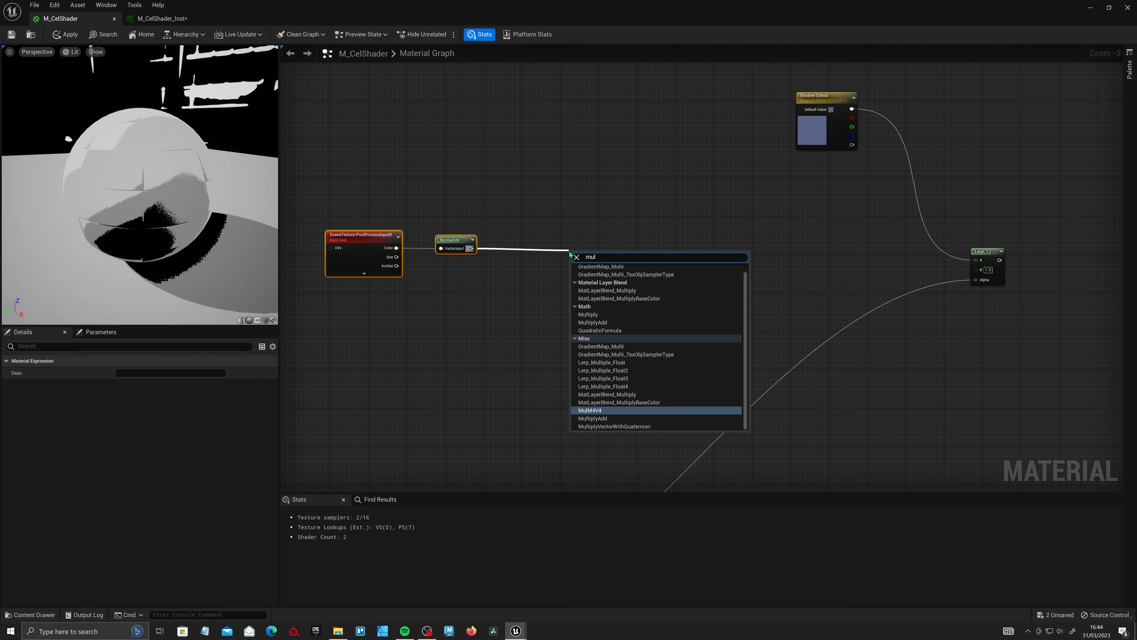
{"action": "left_click", "coordinate": [610, 314]}
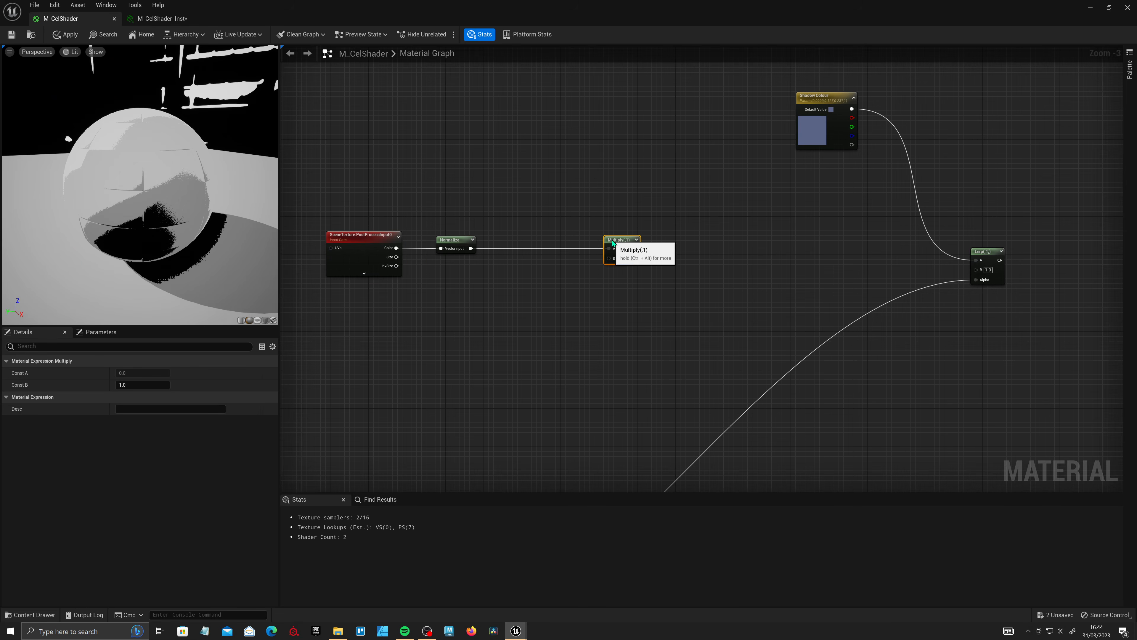
- Create a scalar parameter named Normalized Colour with default value 1.5 and connect it to the Multiply node's B input
{"action": "left_click", "coordinate": [537, 292]}
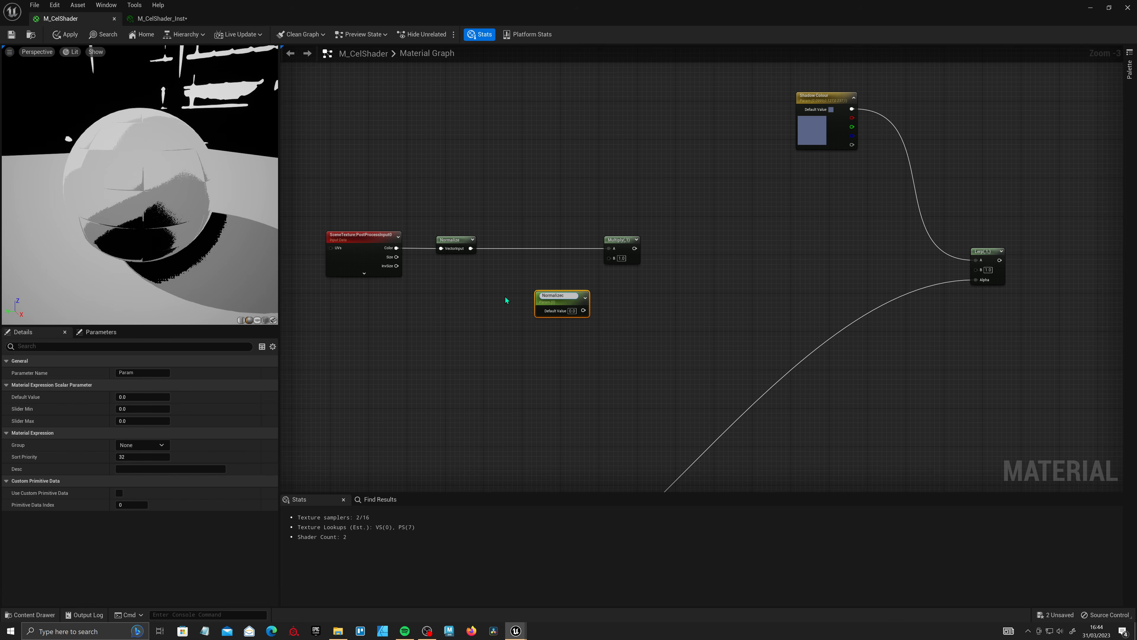
{"action": "type", "text": "Normalized Colour"}
{"action": "key", "text": "Return"}
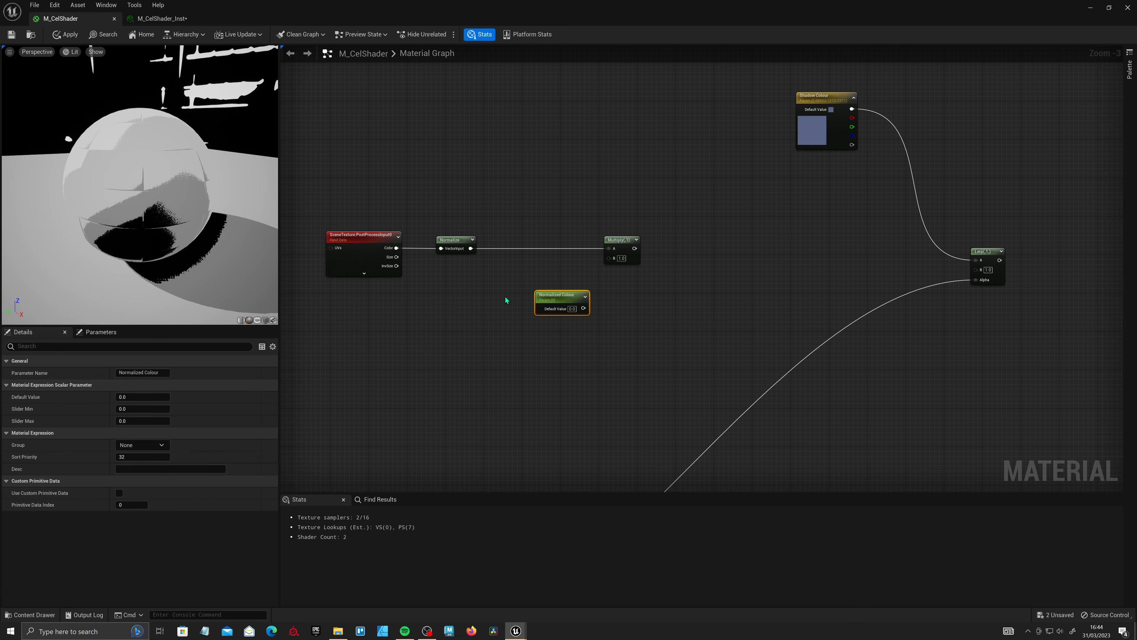
{"action": "scroll", "coordinate": [579, 319], "scroll_direction": "up", "scroll_amount": 3}
{"action": "type", "text": "1.5"}
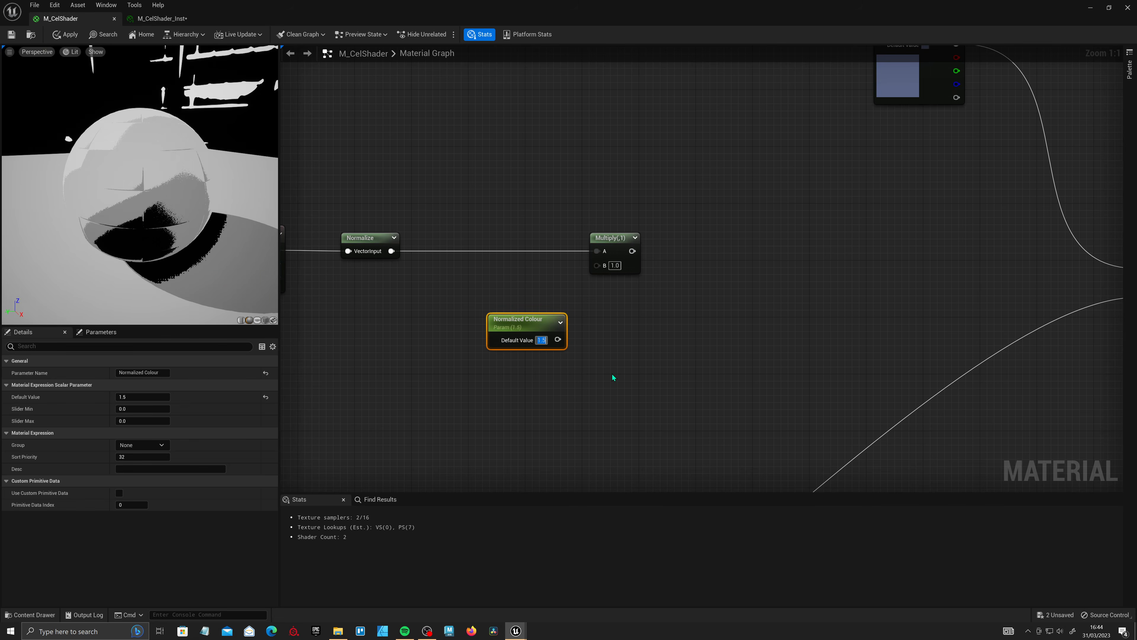
{"action": "left_click_drag", "start_coordinate": [558, 339], "coordinate": [600, 271]}
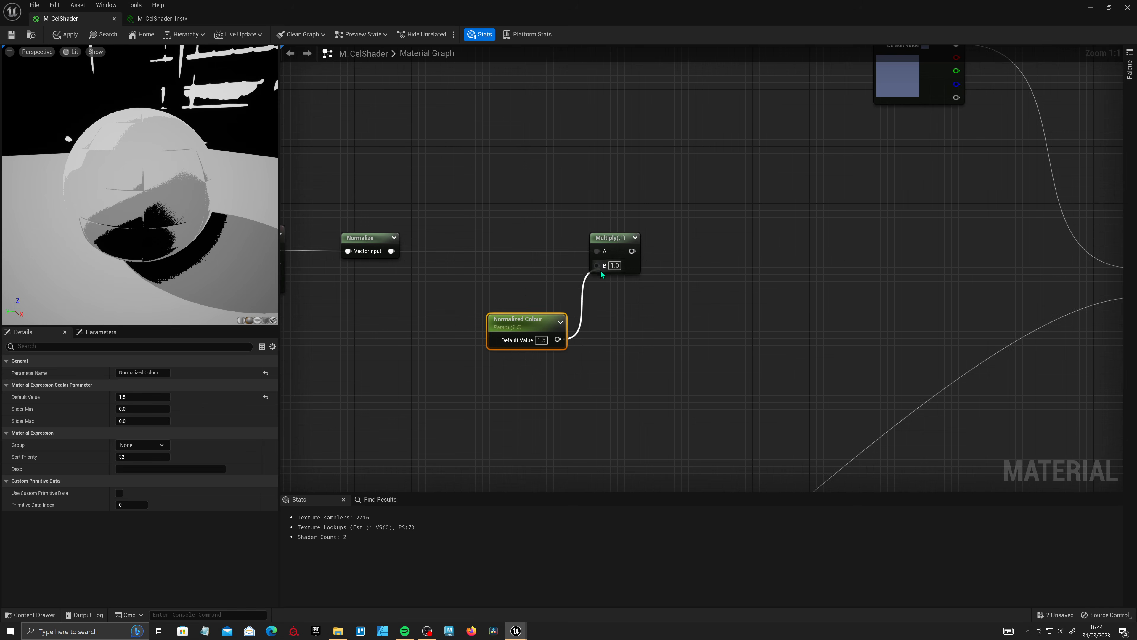
{"action": "left_click_drag", "start_coordinate": [535, 331], "coordinate": [419, 302]}
{"action": "right_click_drag", "start_coordinate": [532, 319], "coordinate": [696, 327]}
{"action": "scroll", "coordinate": [547, 355], "scroll_direction": "down", "scroll_amount": 2}
{"action": "right_click_drag", "start_coordinate": [591, 316], "coordinate": [588, 327]}
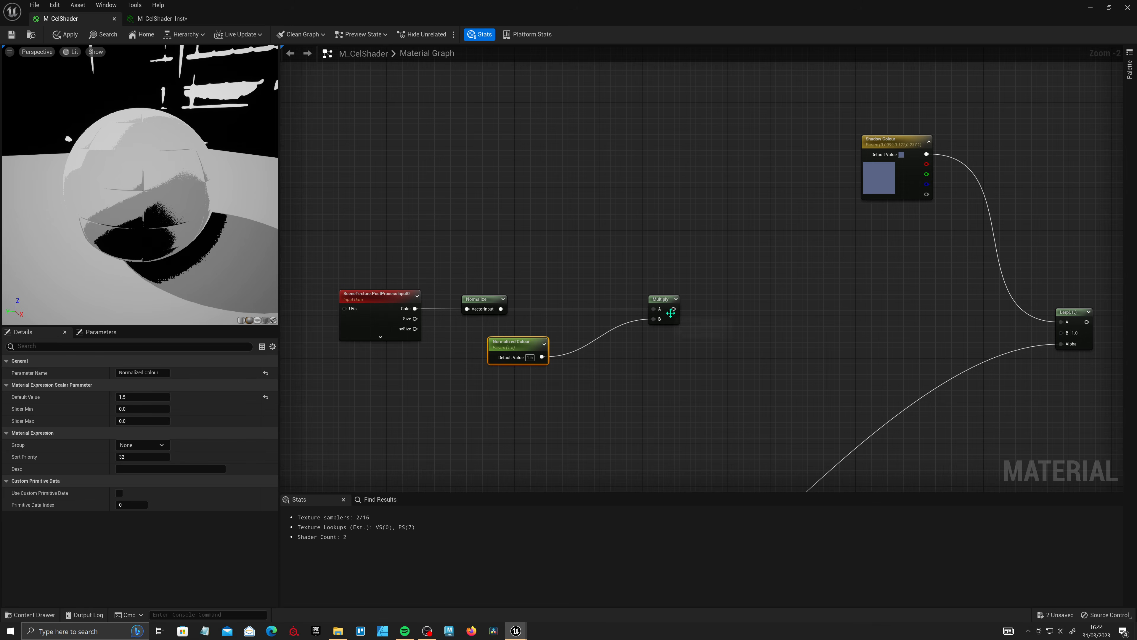
- Add a second Multiply node with the first Multiply's output connected to its B input
{"action": "left_click_drag", "start_coordinate": [674, 309], "coordinate": [740, 252]}
{"action": "type", "text": "multiply"}
{"action": "key", "text": "Return"}
- Duplicate the PostProcessInput0 scene texture node, place the copy above it and set its Scene Texture Id to BaseColor (for lighting)
{"action": "right_click_drag", "start_coordinate": [358, 247], "coordinate": [442, 251]}
{"action": "left_click", "coordinate": [468, 305]}
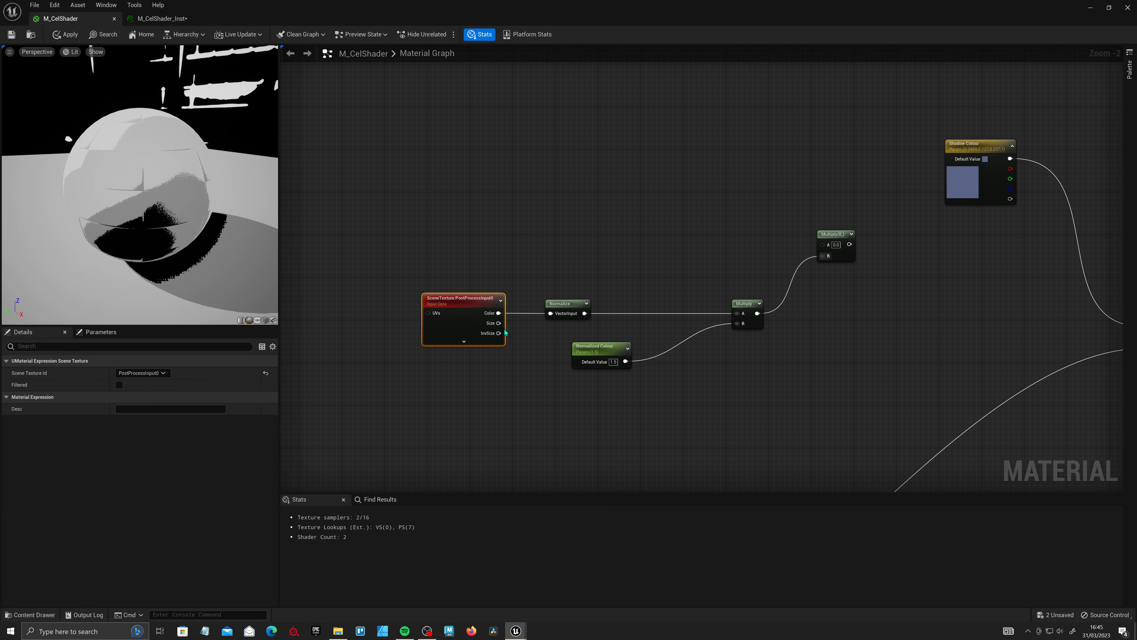
{"action": "key", "text": "ctrl+d"}
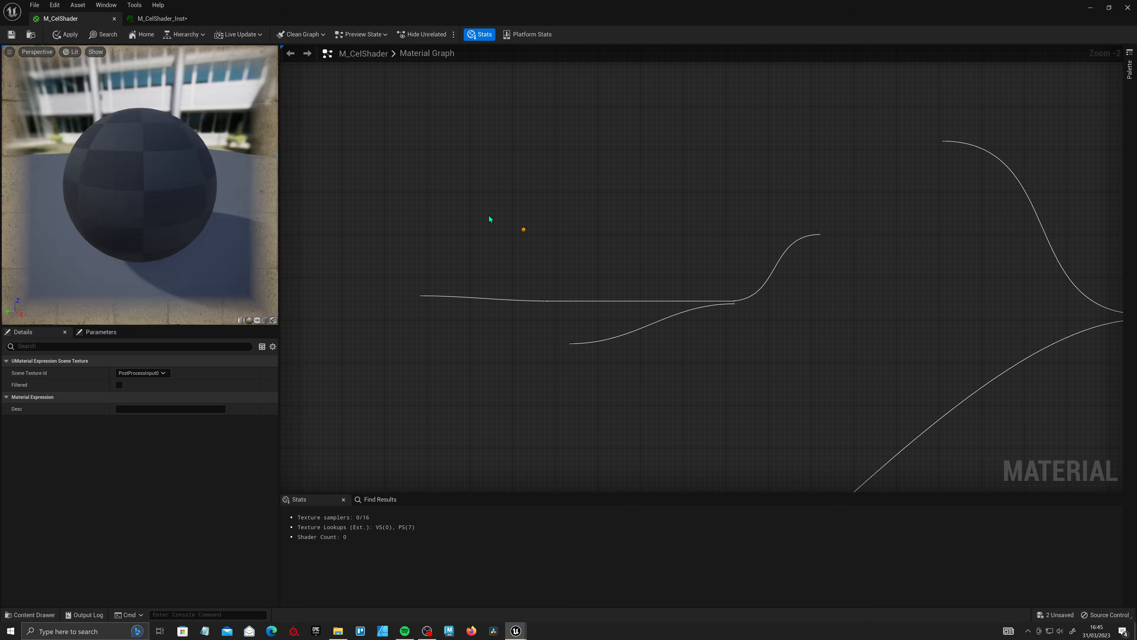
{"action": "left_click_drag", "start_coordinate": [502, 228], "coordinate": [410, 201]}
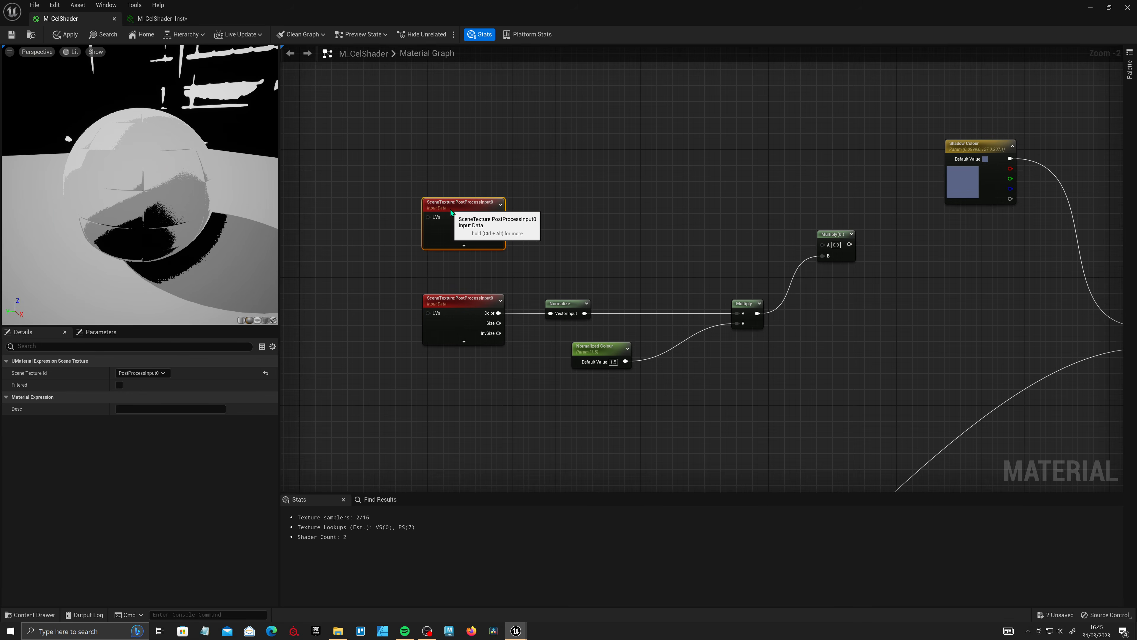
{"action": "left_click", "coordinate": [157, 372]}
{"action": "type", "text": "bas"}
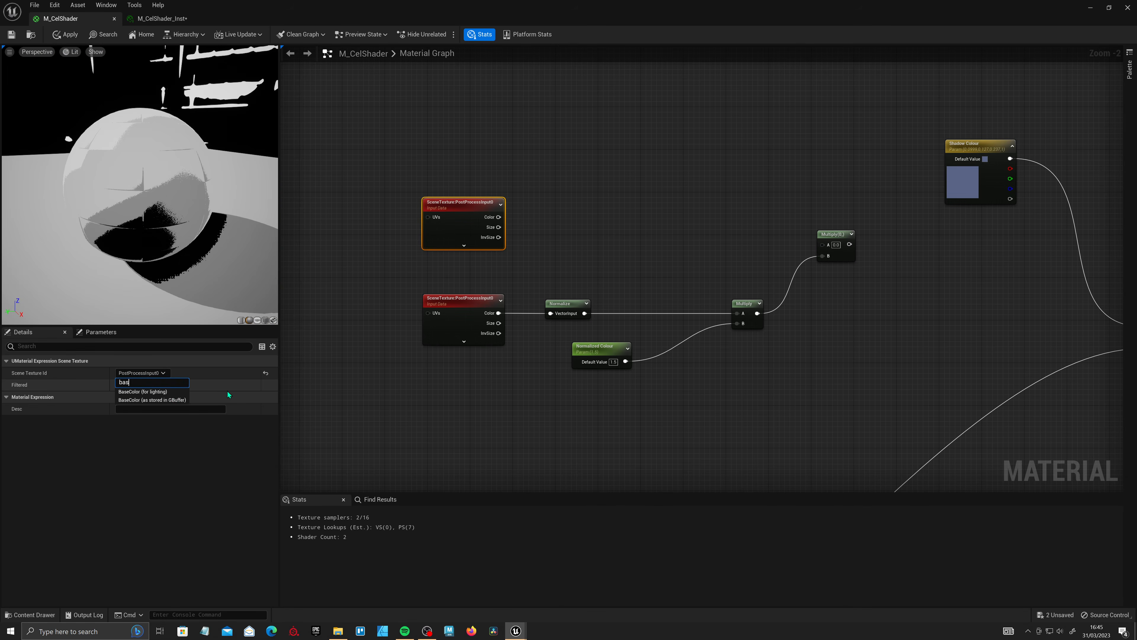
{"action": "left_click", "coordinate": [145, 393]}
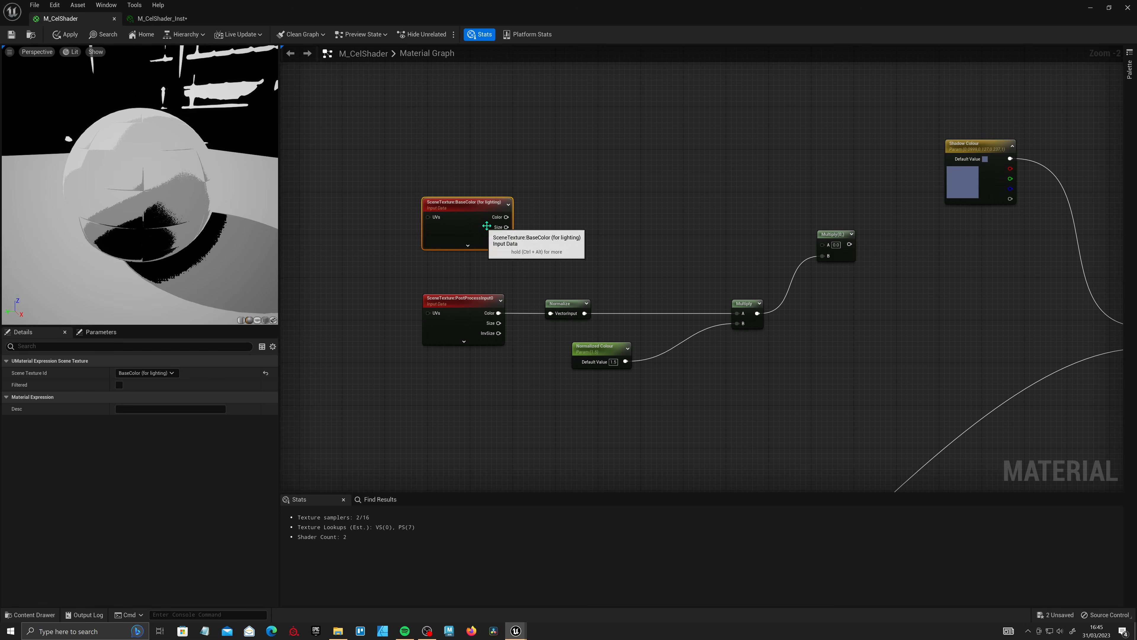
- Add a Desaturation node fed by the BaseColor scene texture's Color output
{"action": "left_click_drag", "start_coordinate": [506, 217], "coordinate": [586, 223]}
{"action": "type", "text": "desat"}
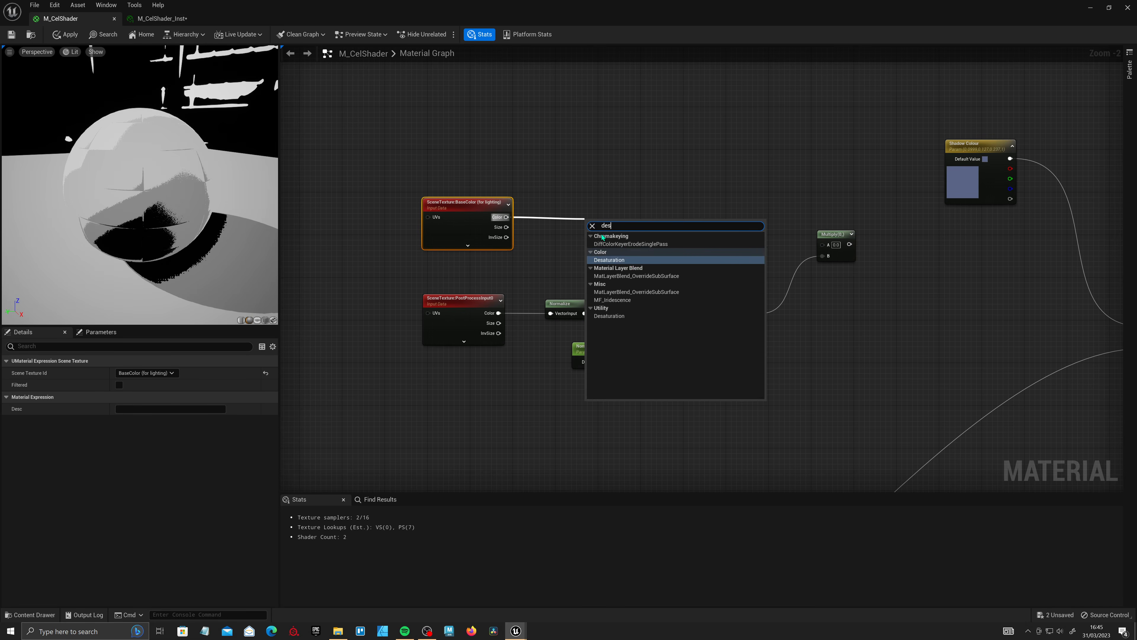
{"action": "key", "text": "Return"}
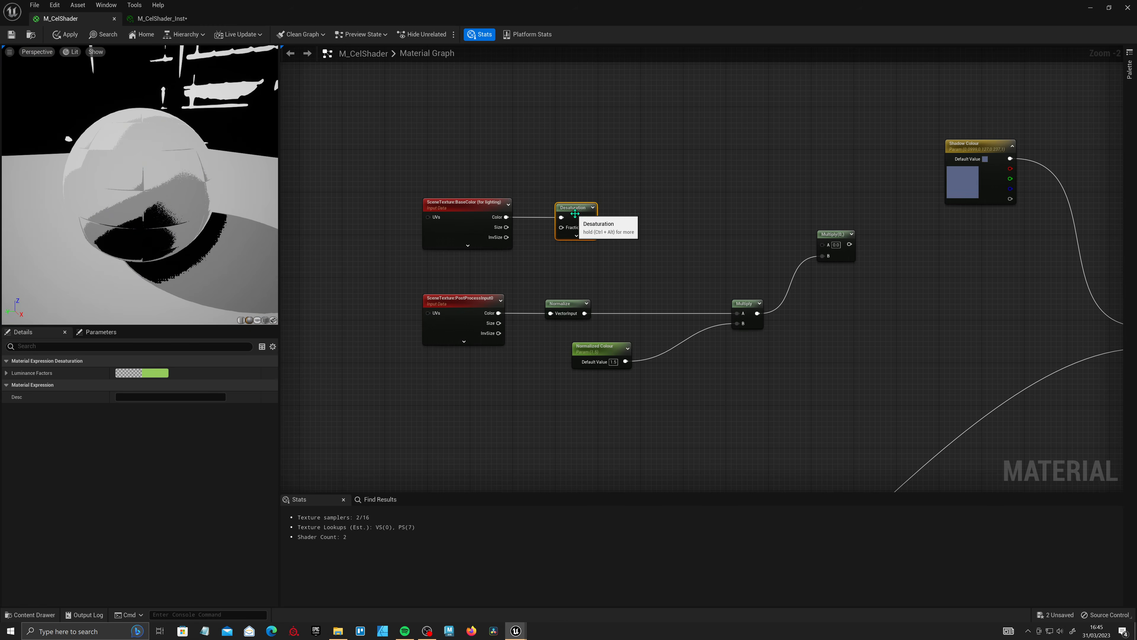
- Add a Multiply node after the Desaturation node and set its B value to 5.0
{"action": "right_click_drag", "start_coordinate": [639, 228], "coordinate": [516, 244]}
{"action": "left_click_drag", "start_coordinate": [463, 233], "coordinate": [519, 237]}
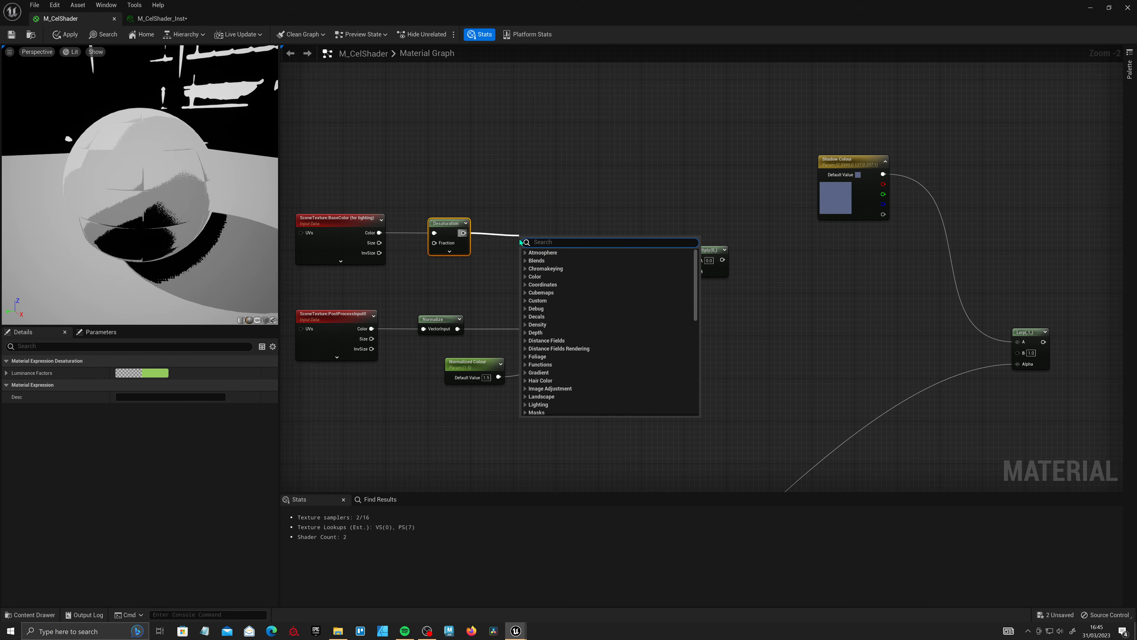
{"action": "type", "text": "mul"}
{"action": "left_click", "coordinate": [538, 299]}
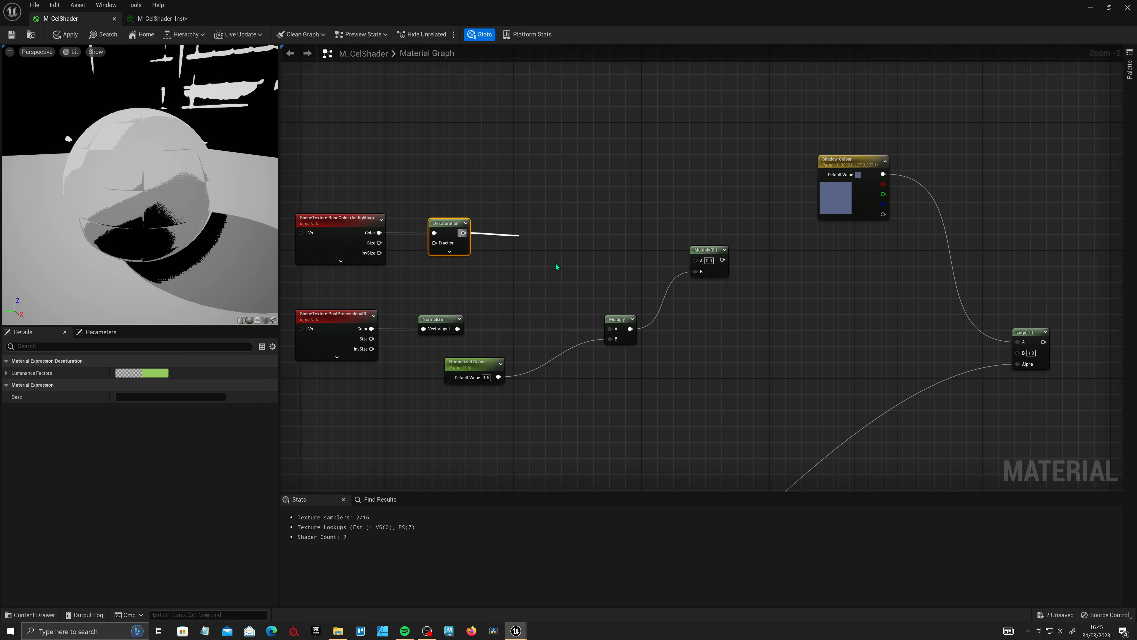
{"action": "left_click_drag", "start_coordinate": [549, 242], "coordinate": [553, 227]}
{"action": "left_click", "coordinate": [543, 249]}
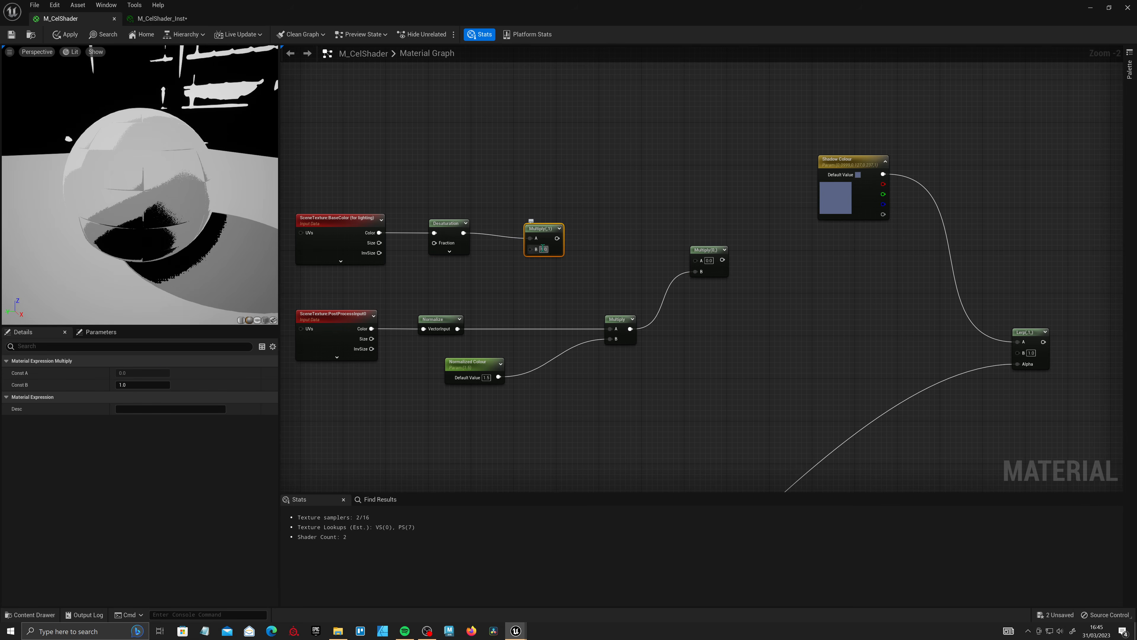
{"action": "key", "text": "Return"}
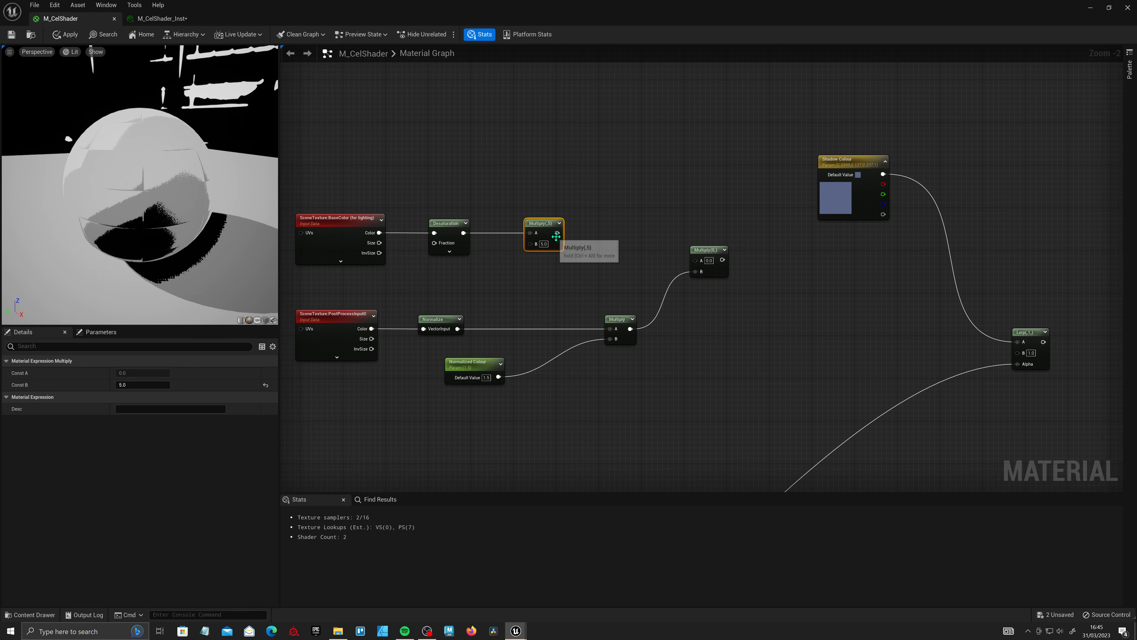
- Add a Saturate node after the Multiply by 5 and connect it to the A input of the Multiply that joins both branches
{"action": "left_click_drag", "start_coordinate": [557, 233], "coordinate": [599, 238]}
{"action": "type", "text": "sat"}
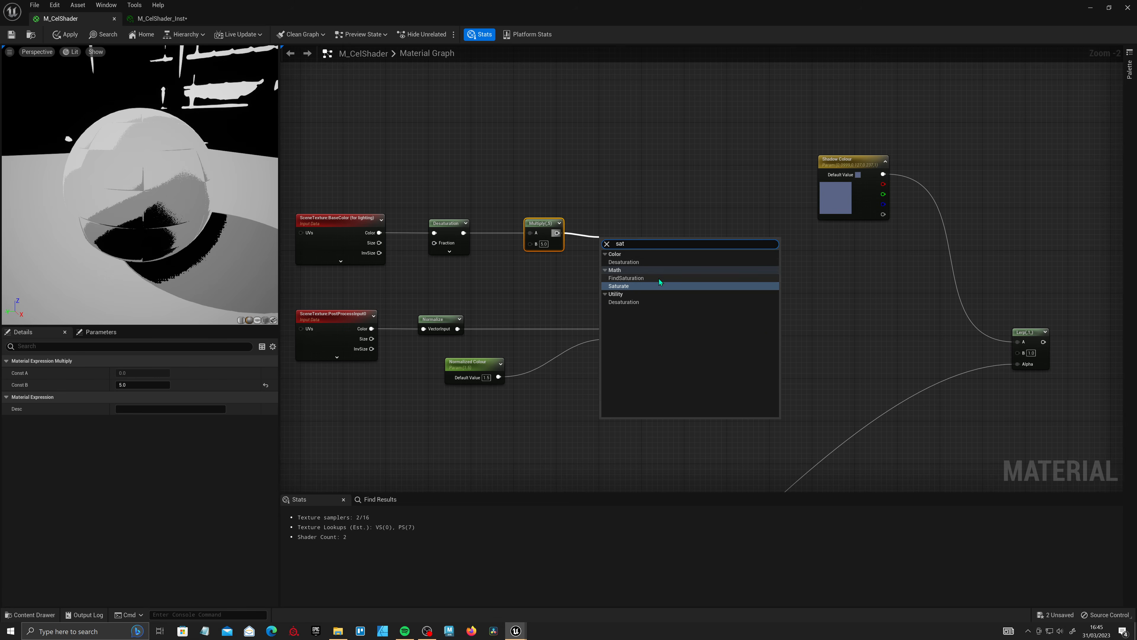
{"action": "left_click", "coordinate": [624, 286]}
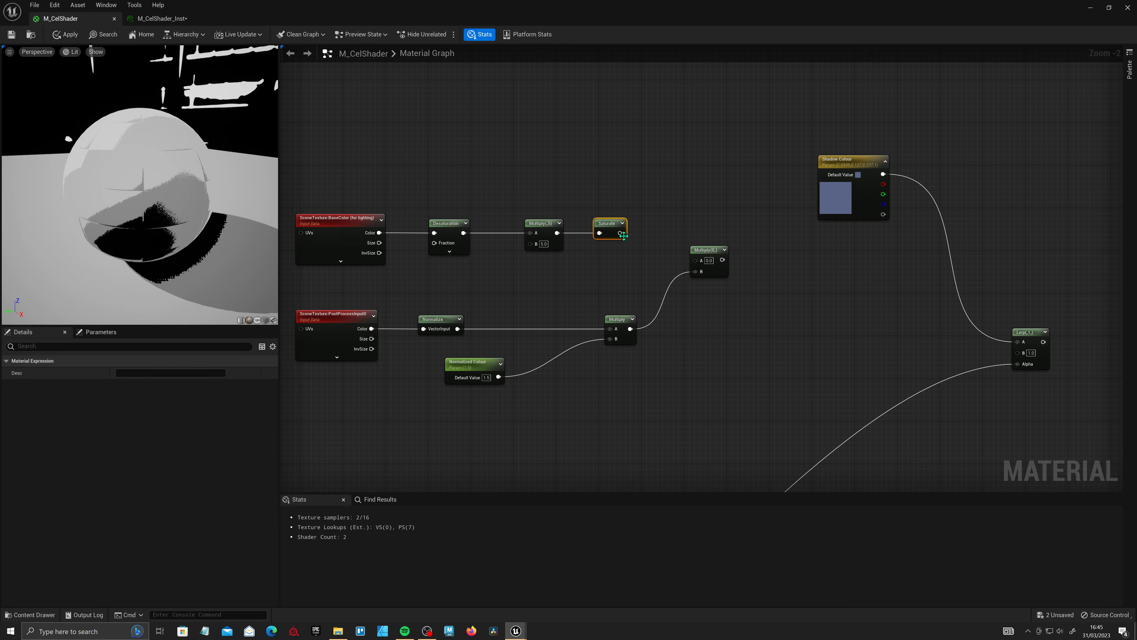
{"action": "left_click_drag", "start_coordinate": [620, 232], "coordinate": [703, 263]}
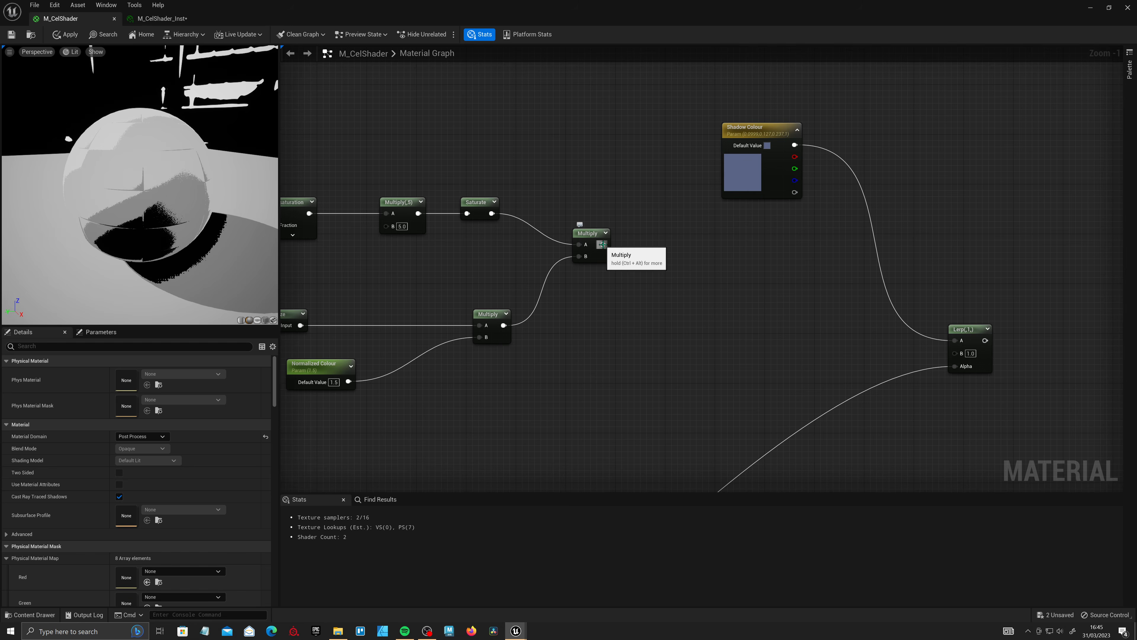
- Add a Saturate node fed by the Multiply that joins both branches
{"action": "left_click_drag", "start_coordinate": [603, 244], "coordinate": [715, 288]}
{"action": "type", "text": "satu"}
{"action": "left_click", "coordinate": [704, 318]}
- Add a ComponentMask with R, G and B enabled after the last Saturate node and connect it to the Lerp's B input
{"action": "type", "text": "mask"}
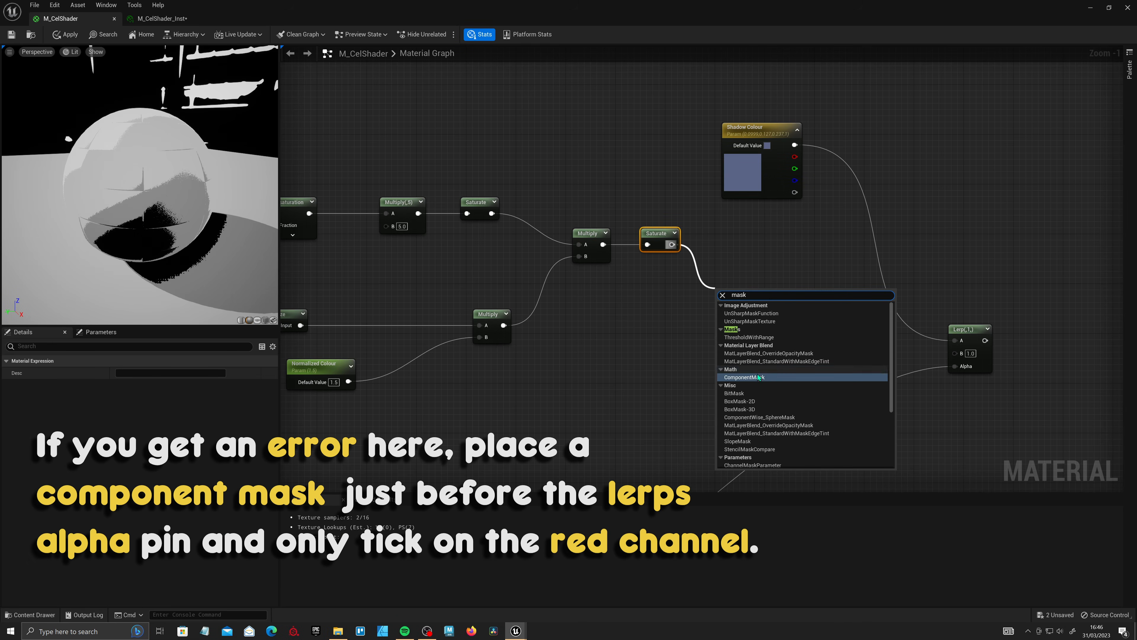
{"action": "left_click", "coordinate": [744, 386]}
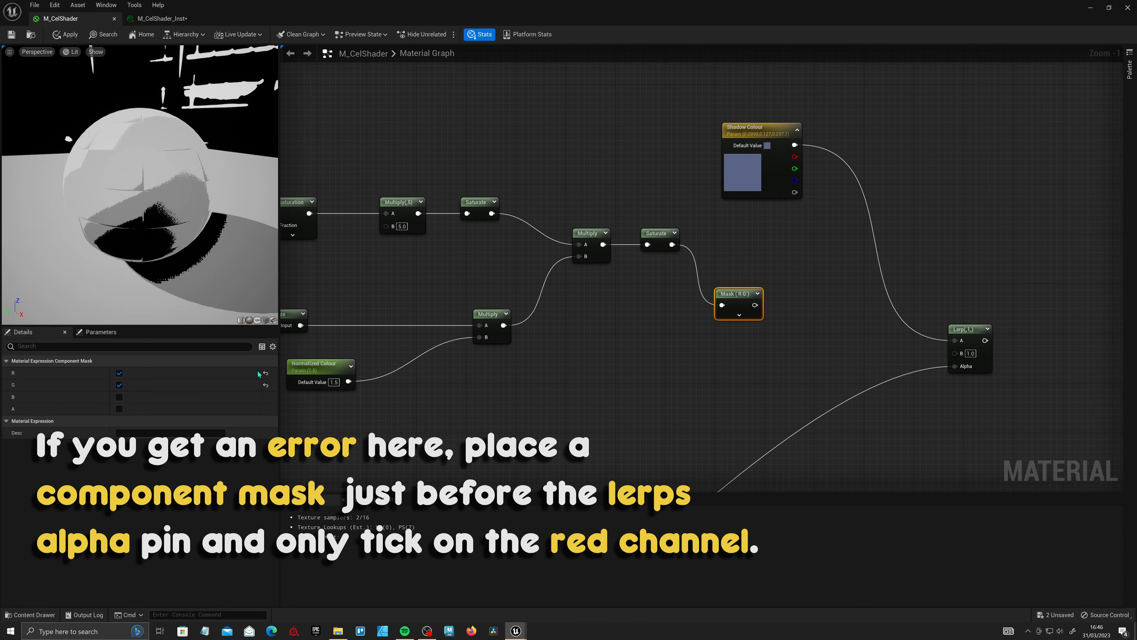
{"action": "left_click", "coordinate": [119, 397]}
{"action": "left_click_drag", "start_coordinate": [734, 310], "coordinate": [722, 246]}
{"action": "right_click_drag", "start_coordinate": [810, 276], "coordinate": [643, 281]}
{"action": "left_click_drag", "start_coordinate": [581, 249], "coordinate": [793, 360]}
{"action": "scroll", "coordinate": [848, 374], "scroll_direction": "down", "scroll_amount": 2}
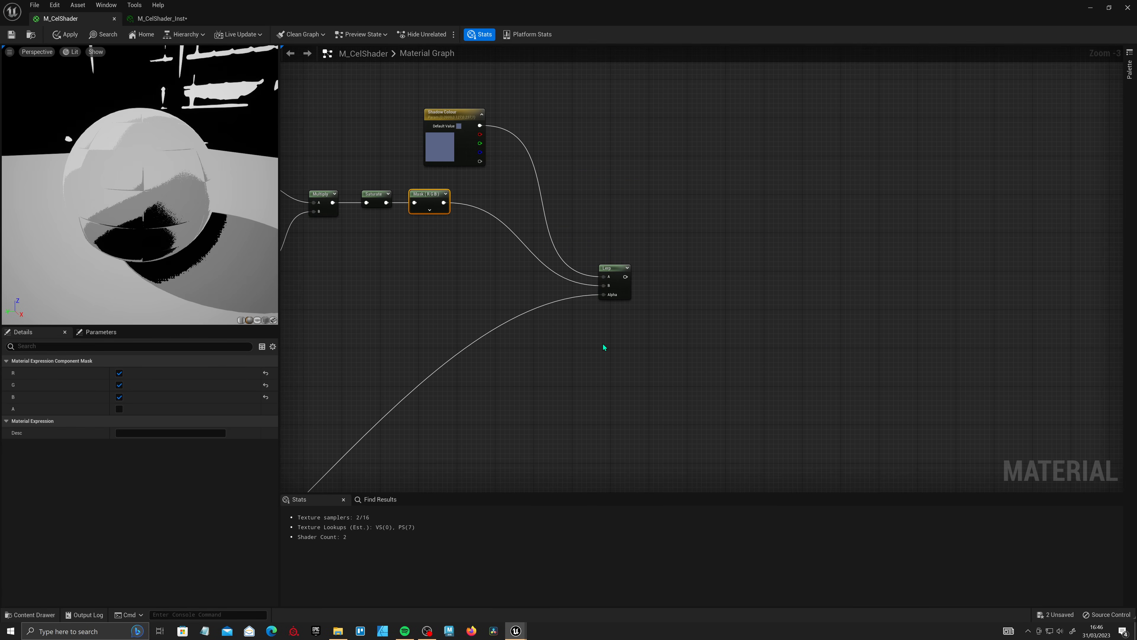
- Connect the Lerp output to the material result node's Emissive Color input and save the material
{"action": "scroll", "coordinate": [604, 345], "scroll_direction": "down", "scroll_amount": 3}
{"action": "right_click_drag", "start_coordinate": [603, 345], "coordinate": [521, 221]}
{"action": "scroll", "coordinate": [520, 221], "scroll_direction": "up", "scroll_amount": 1}
{"action": "left_click_drag", "start_coordinate": [500, 177], "coordinate": [789, 399]}
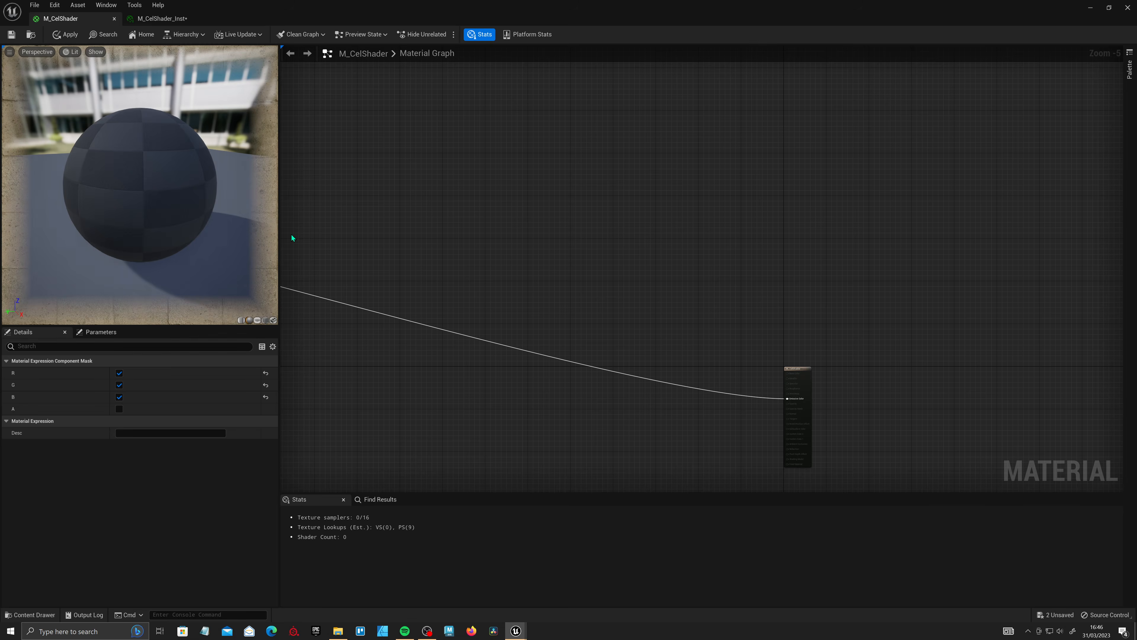
{"action": "left_click", "coordinate": [11, 35]}
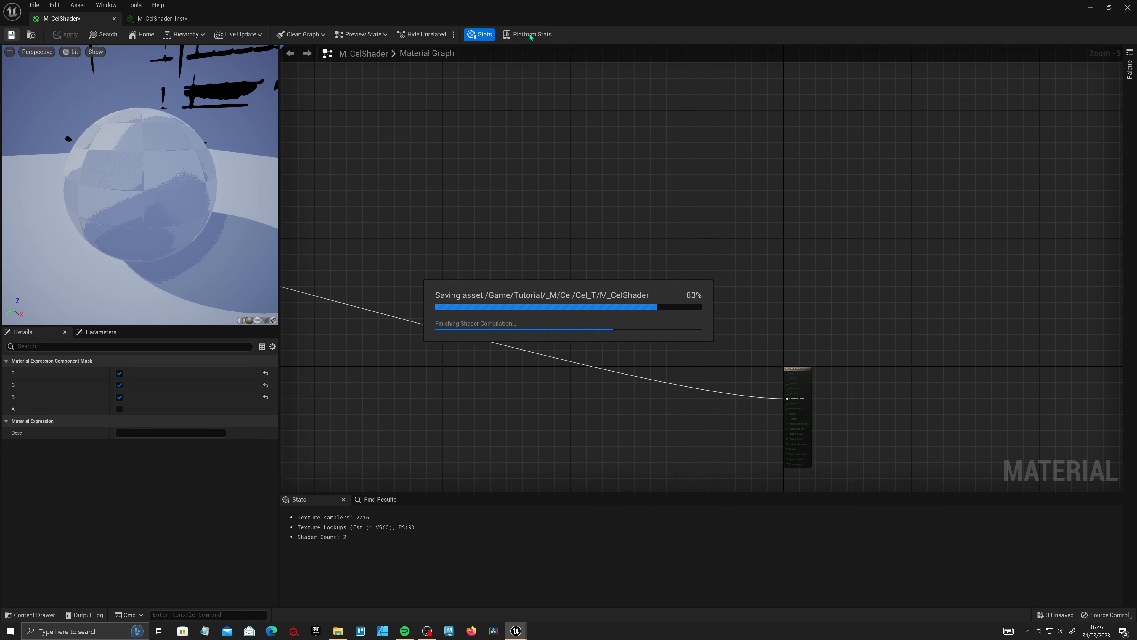
- Shrink the material editor window to reveal the level scene and show the M_CelShader_Inst material instance
{"action": "left_click_drag", "start_coordinate": [541, 9], "coordinate": [651, 404]}
{"action": "mouse_move", "coordinate": [555, 269]}
{"action": "right_mouse_down"}
{"action": "mouse_move", "coordinate": [569, 247]}
{"action": "mouse_move", "coordinate": [532, 277]}
{"action": "mouse_move", "coordinate": [578, 268]}
{"action": "mouse_move", "coordinate": [551, 268]}
{"action": "right_mouse_up"}
{"action": "left_click", "coordinate": [342, 406]}
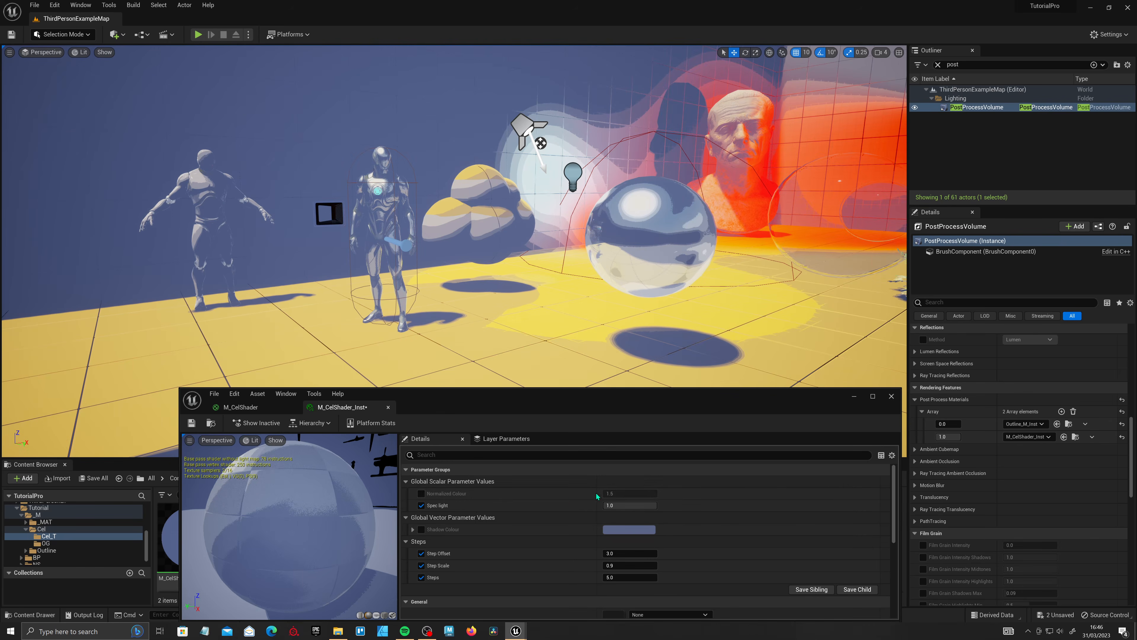
- Enable the Normalized Colour and Shadow Colour overrides in the material instance and adjust the Step Offset value
{"action": "left_click", "coordinate": [421, 493]}
{"action": "left_click", "coordinate": [421, 529]}
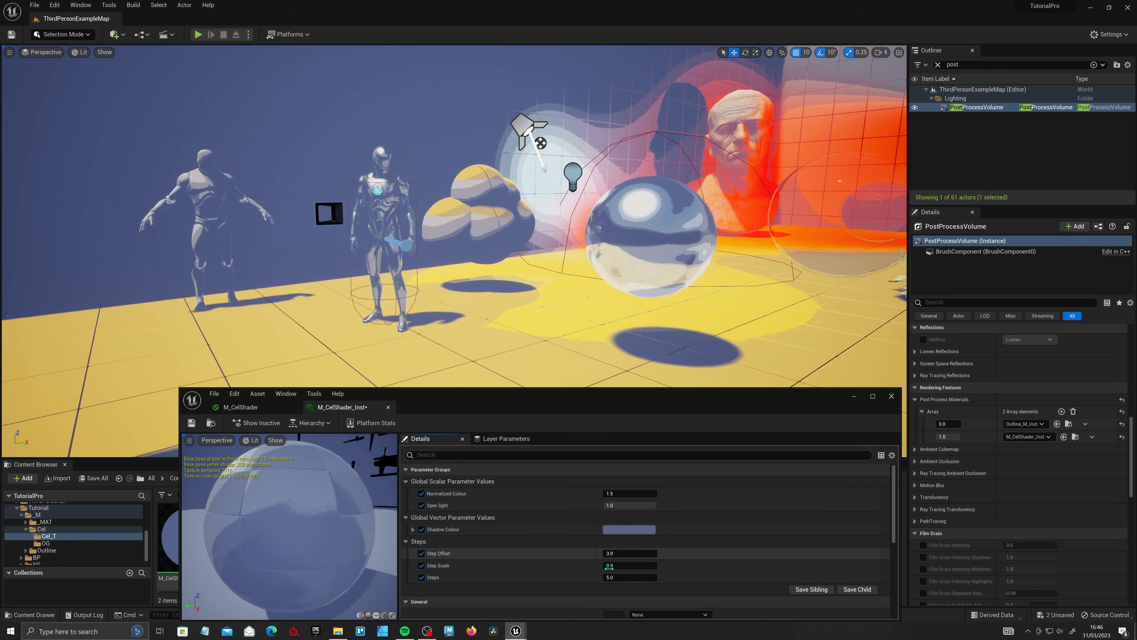
{"action": "left_click_drag", "start_coordinate": [639, 553], "coordinate": [625, 553]}
- Return to the M_CelShader graph at full window size and move the material result node level with the Lerp node
{"action": "left_click", "coordinate": [251, 407]}
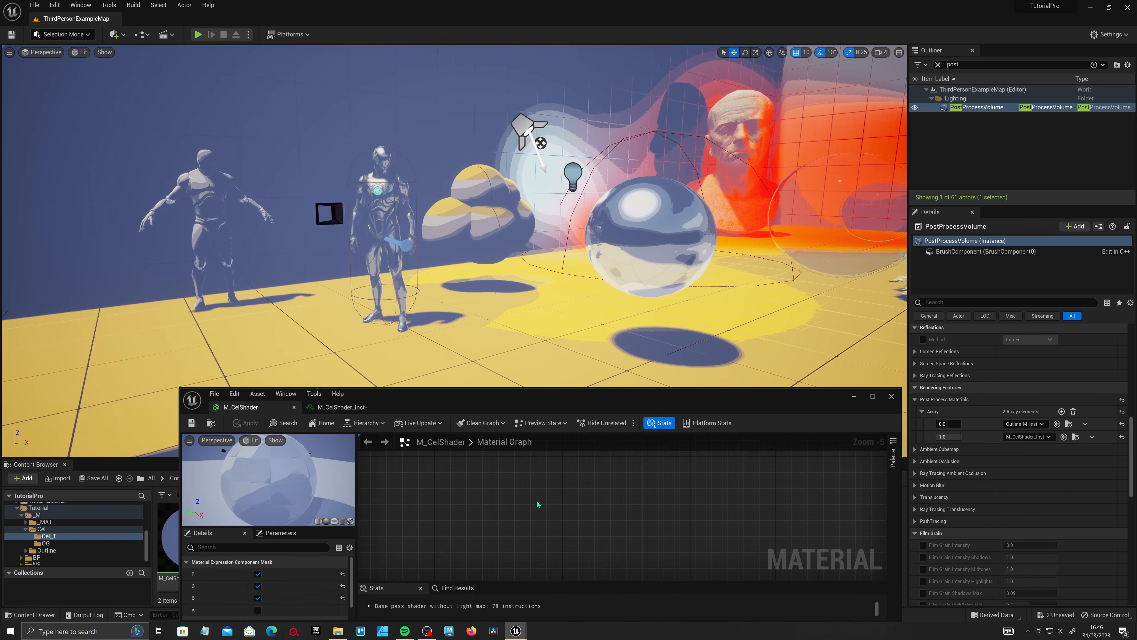
{"action": "left_click", "coordinate": [874, 396]}
{"action": "scroll", "coordinate": [695, 376], "scroll_direction": "down", "scroll_amount": 4}
{"action": "left_click_drag", "start_coordinate": [648, 296], "coordinate": [844, 452]}
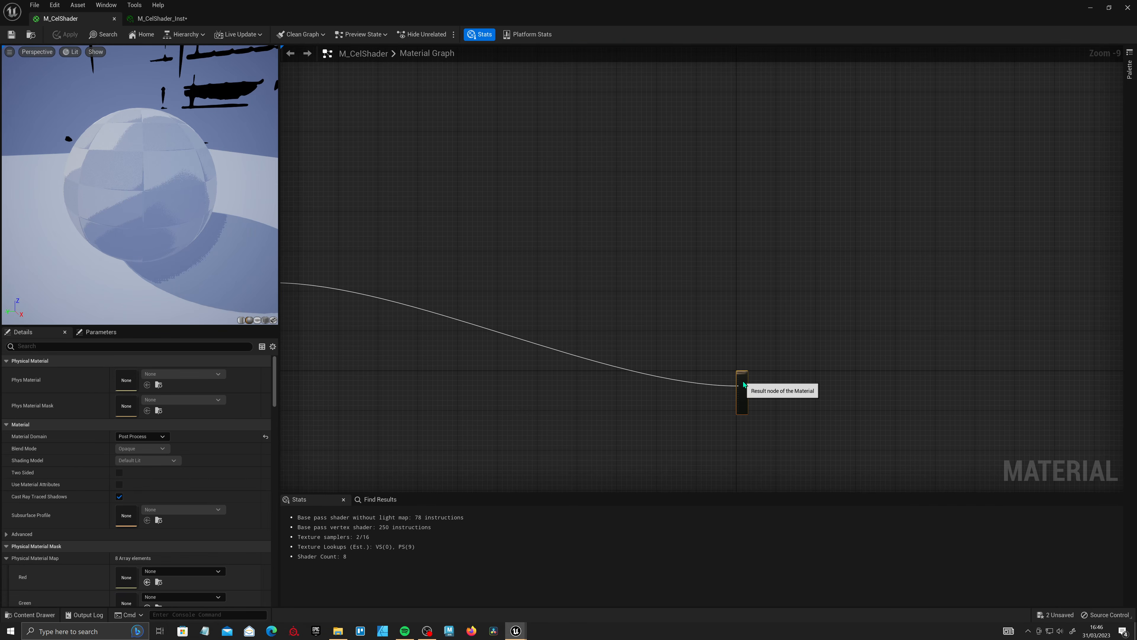
{"action": "left_click_drag", "start_coordinate": [742, 381], "coordinate": [671, 283]}
{"action": "right_click_drag", "start_coordinate": [672, 285], "coordinate": [928, 306]}
{"action": "right_click_drag", "start_coordinate": [672, 179], "coordinate": [439, 232]}
- Group the base color, normalized color, Shadow Colour and Lerp nodes in a comment box titled Colour
{"action": "left_click_drag", "start_coordinate": [384, 176], "coordinate": [649, 327]}
{"action": "key", "text": "c"}
{"action": "left_click", "coordinate": [128, 373]}
{"action": "type", "text": "CC"}
{"action": "key", "text": "Return"}
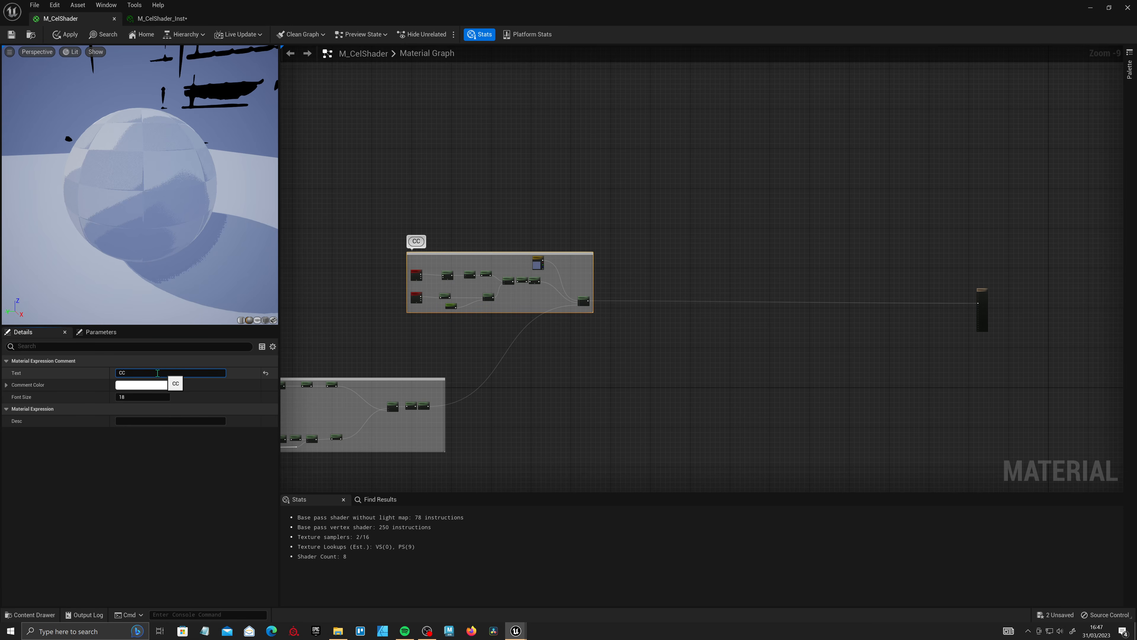
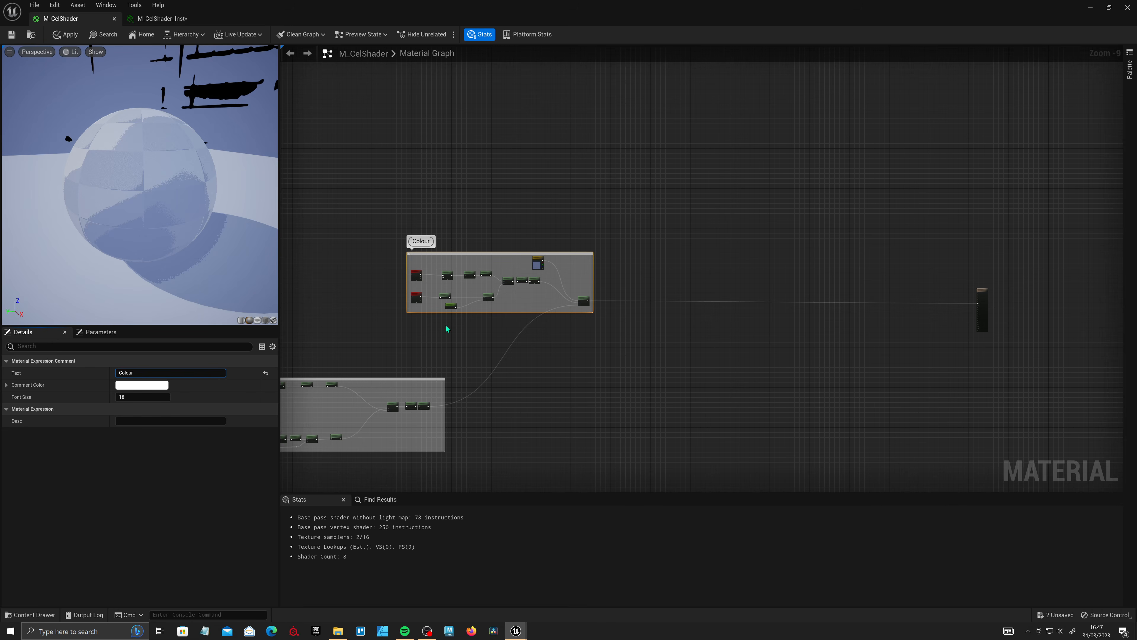
- Assign the Normalized Colour and Shadow Colour parameters together to a new parameter group named Colour
{"action": "scroll", "coordinate": [446, 329], "scroll_direction": "up", "scroll_amount": 6}
{"action": "left_click", "coordinate": [381, 340]}
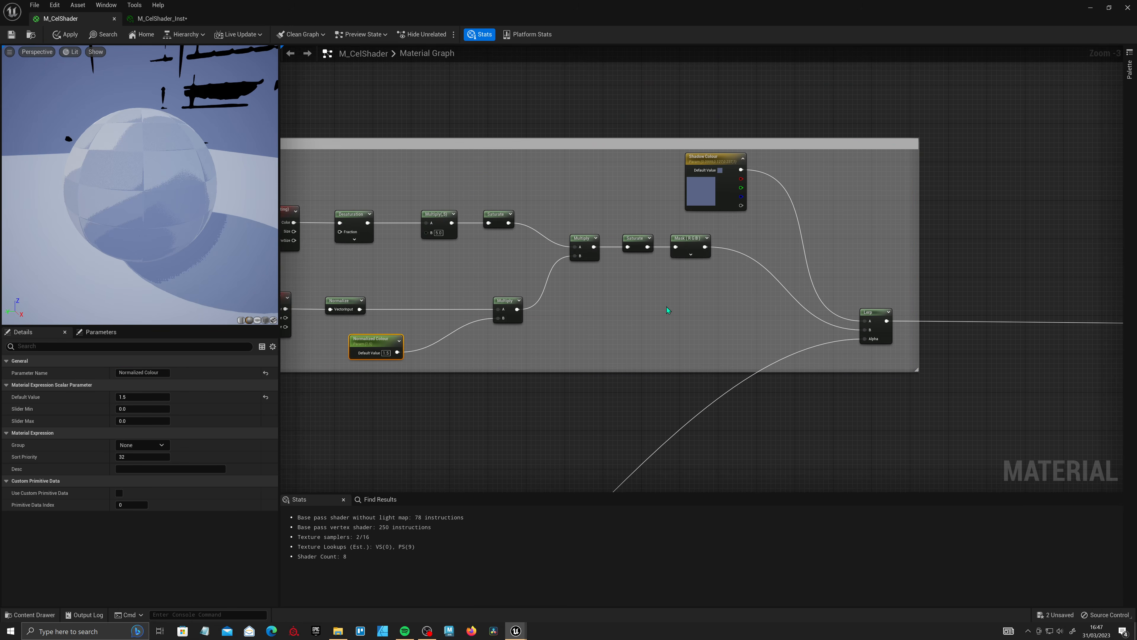
{"action": "left_click", "coordinate": [703, 196], "text": "shift"}
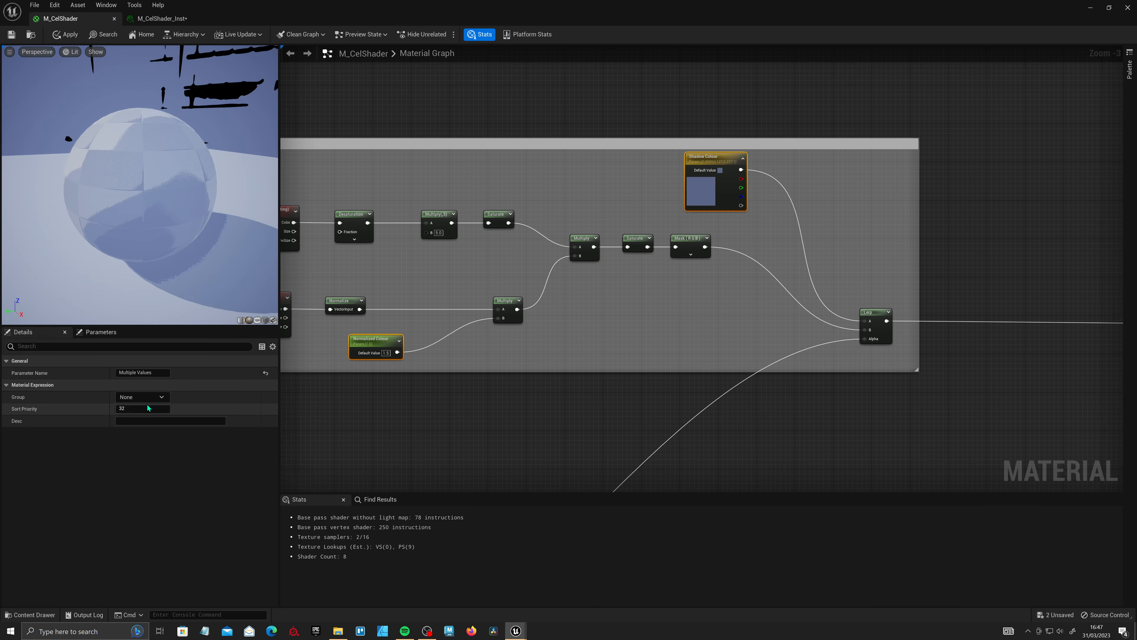
{"action": "left_click_drag", "start_coordinate": [139, 398], "coordinate": [98, 398]}
{"action": "type", "text": "Col"}
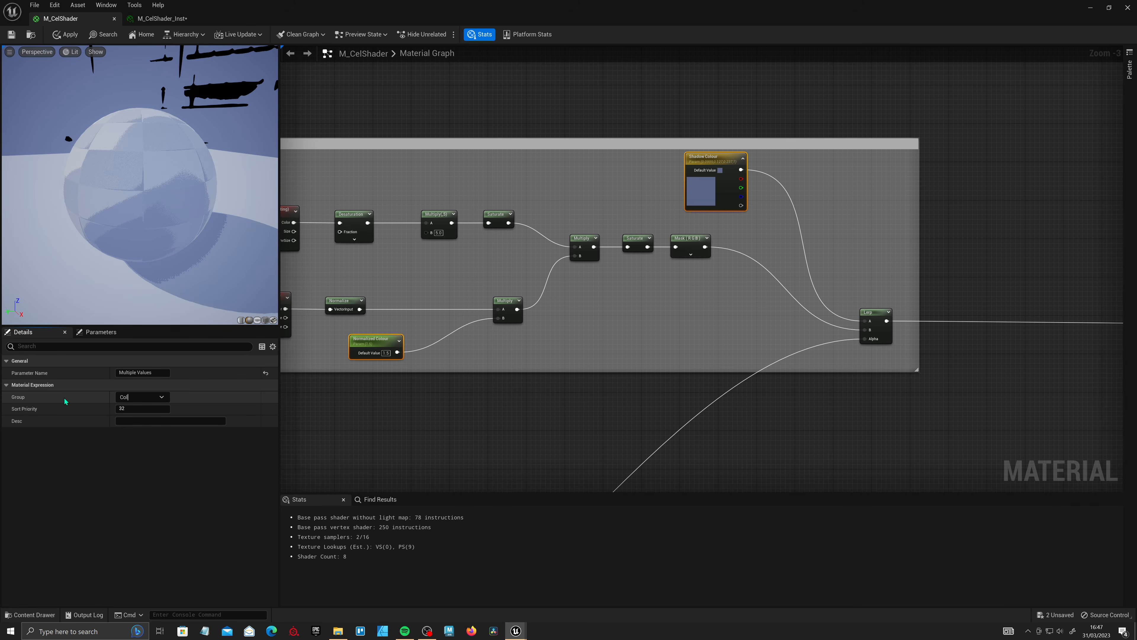
{"action": "type", "text": "our"}
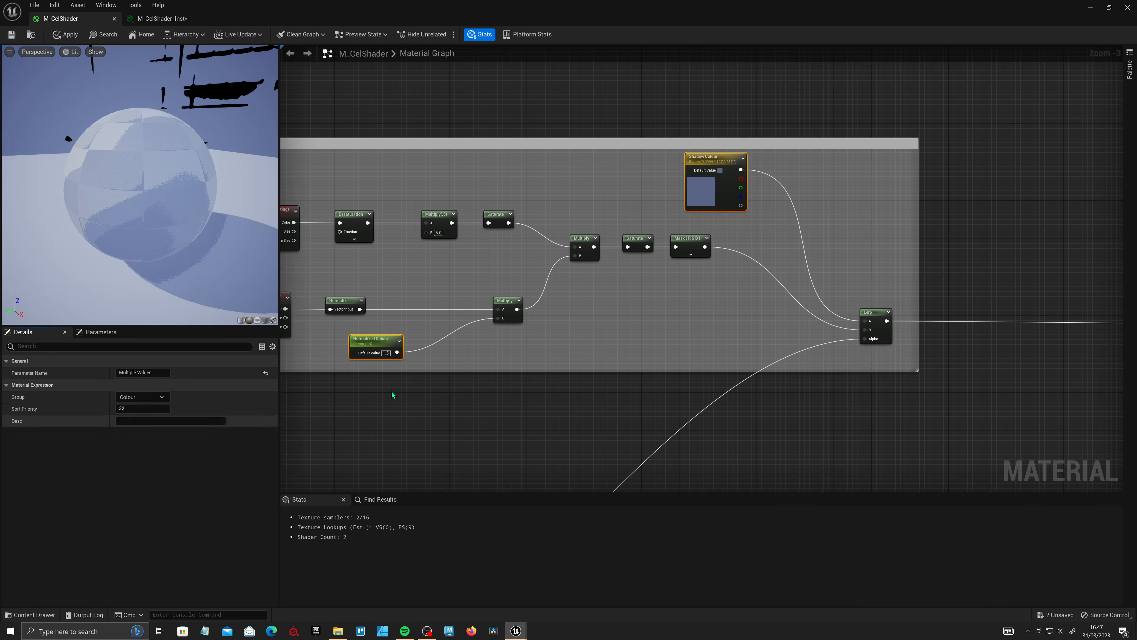
- Undo the last node alignment and insert a second Lerp between the incoming shadow wire and the Alpha input of the Colour section's Lerp
{"action": "scroll", "coordinate": [497, 371], "scroll_direction": "down", "scroll_amount": 2}
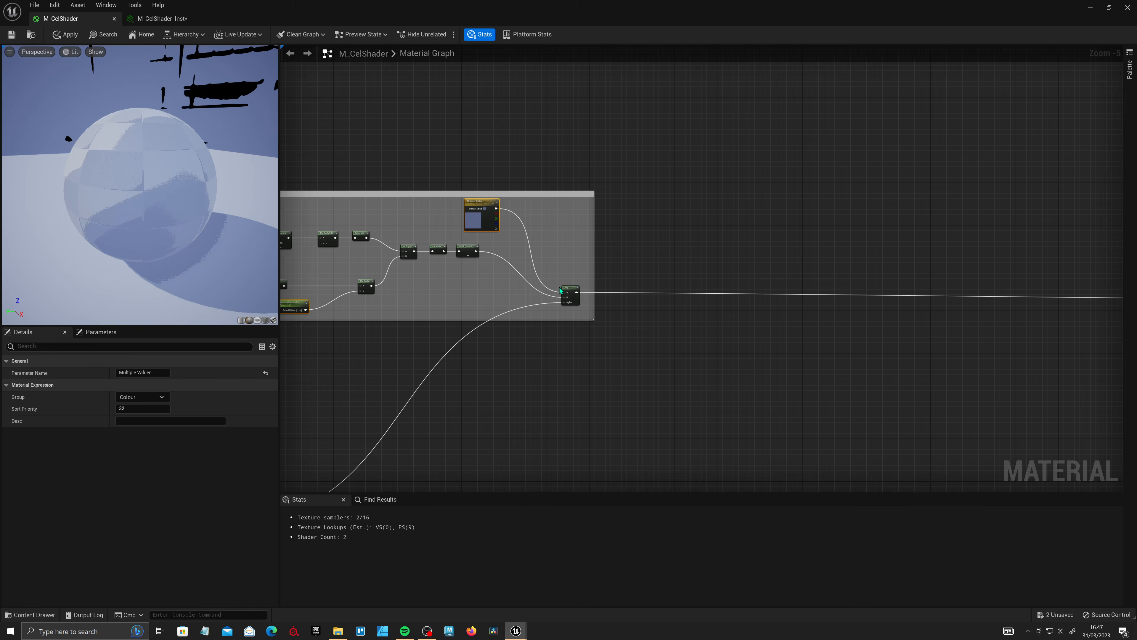
{"action": "scroll", "coordinate": [560, 289], "scroll_direction": "up", "scroll_amount": 3}
{"action": "key", "text": "ctrl+z"}
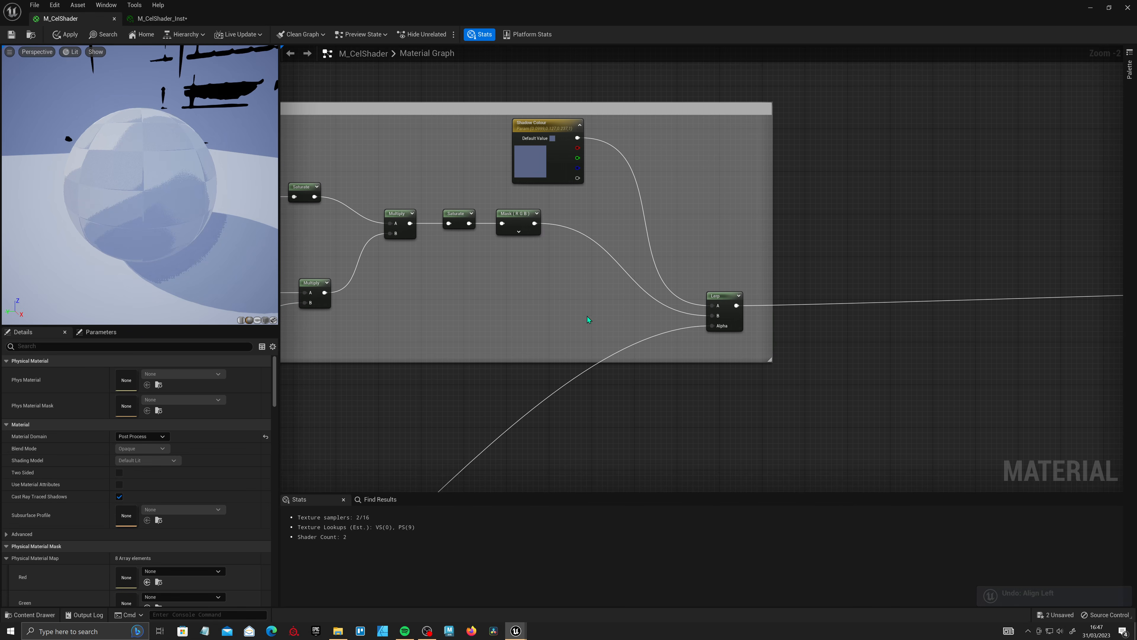
{"action": "left_click", "coordinate": [611, 325]}
{"action": "mouse_move", "coordinate": [712, 326]}
{"action": "left_mouse_down", "text": "ctrl"}
{"action": "mouse_move", "coordinate": [653, 373]}
{"action": "mouse_move", "coordinate": [600, 347]}
{"action": "mouse_move", "coordinate": [628, 342]}
{"action": "mouse_move", "coordinate": [619, 375]}
{"action": "mouse_move", "coordinate": [715, 328]}
{"action": "left_mouse_up", "text": "ctrl"}
{"action": "right_click_drag", "start_coordinate": [688, 371], "coordinate": [715, 273]}
{"action": "left_click_drag", "start_coordinate": [631, 267], "coordinate": [684, 310]}
{"action": "left_click_drag", "start_coordinate": [795, 263], "coordinate": [837, 374]}
{"action": "right_click_drag", "start_coordinate": [708, 324], "coordinate": [821, 341]}
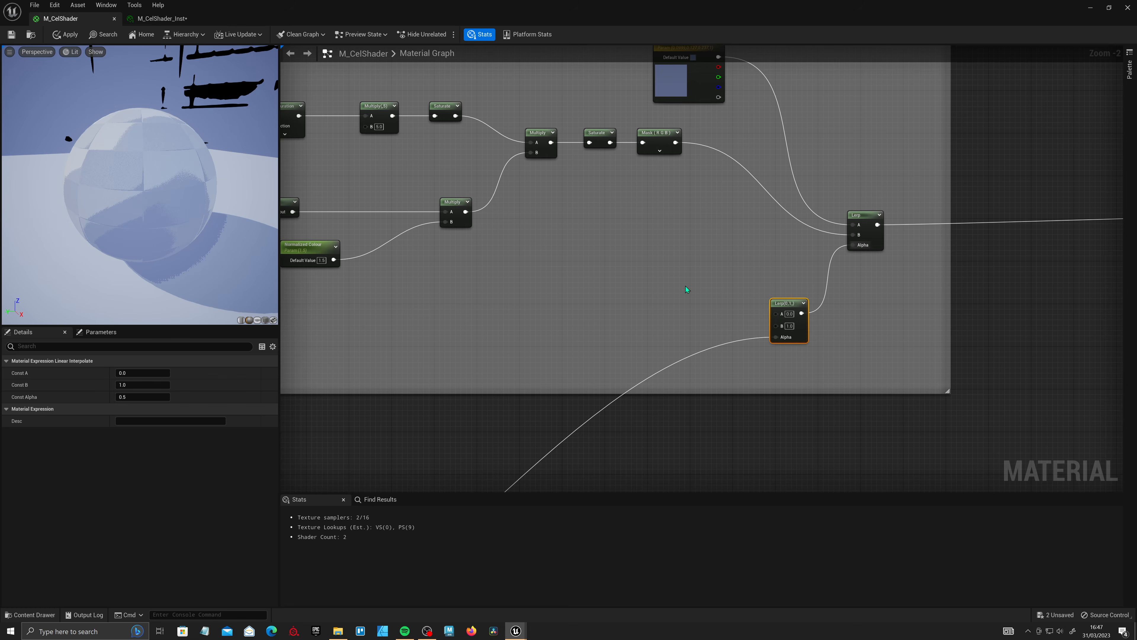
- Add a scalar parameter named Shadow Min beside the newly inserted Lerp in the Colour comment box
{"action": "left_click", "coordinate": [666, 258]}
{"action": "type", "text": "sss"}
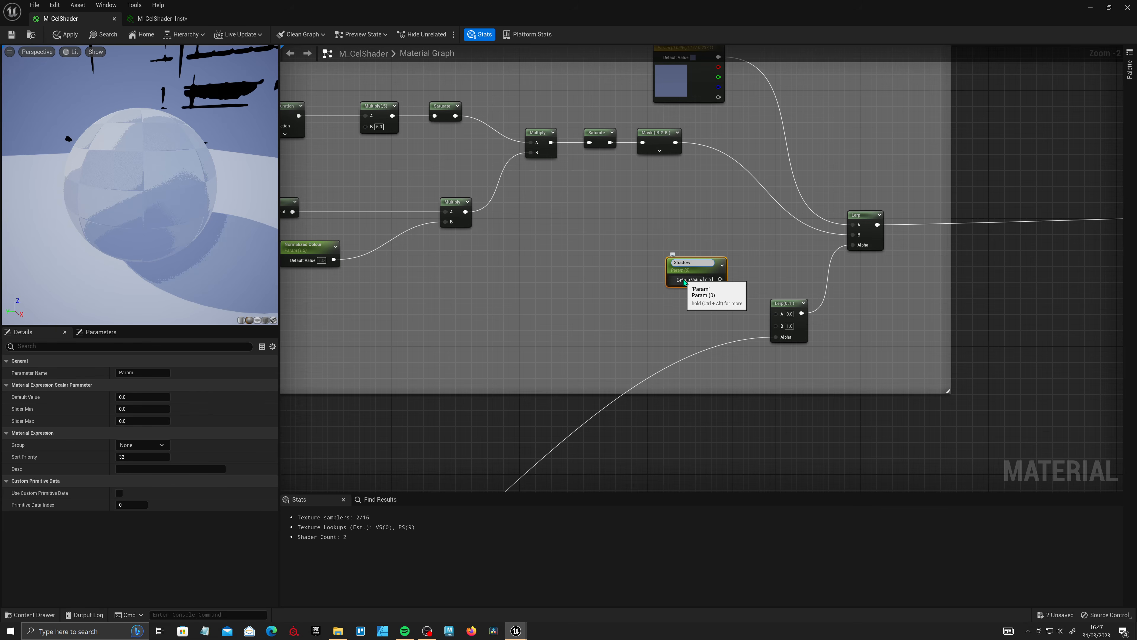
{"action": "type", "text": "n"}
{"action": "key", "text": "Return"}
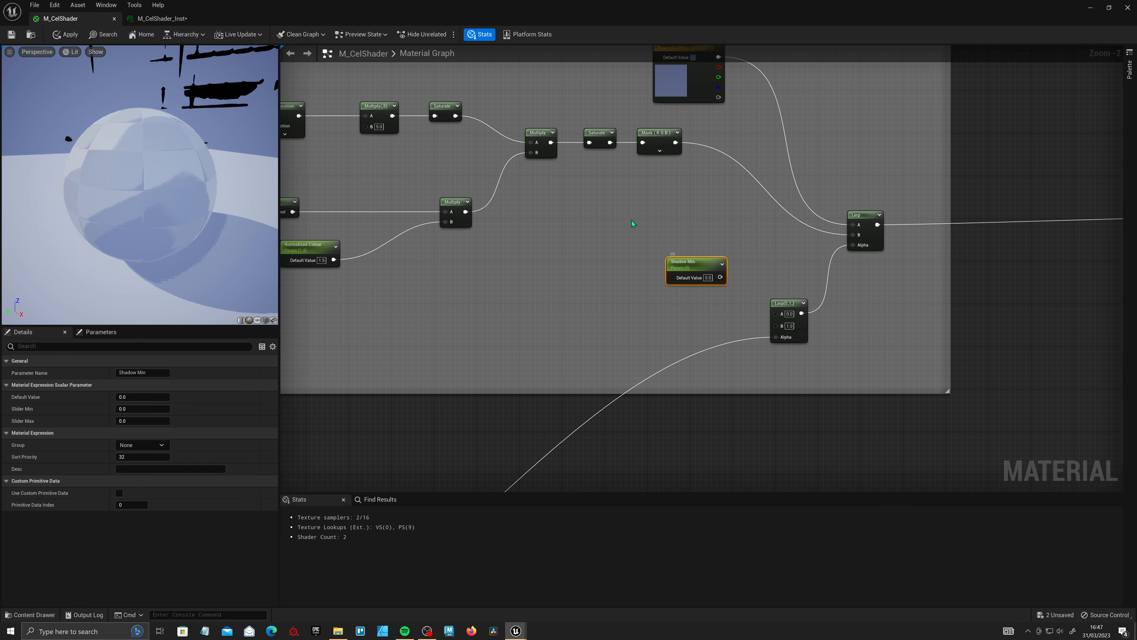
- Duplicate Shadow Min below the original, rename the copy Shadow Max and set its default value to 1
{"action": "key", "text": "ctrl+w"}
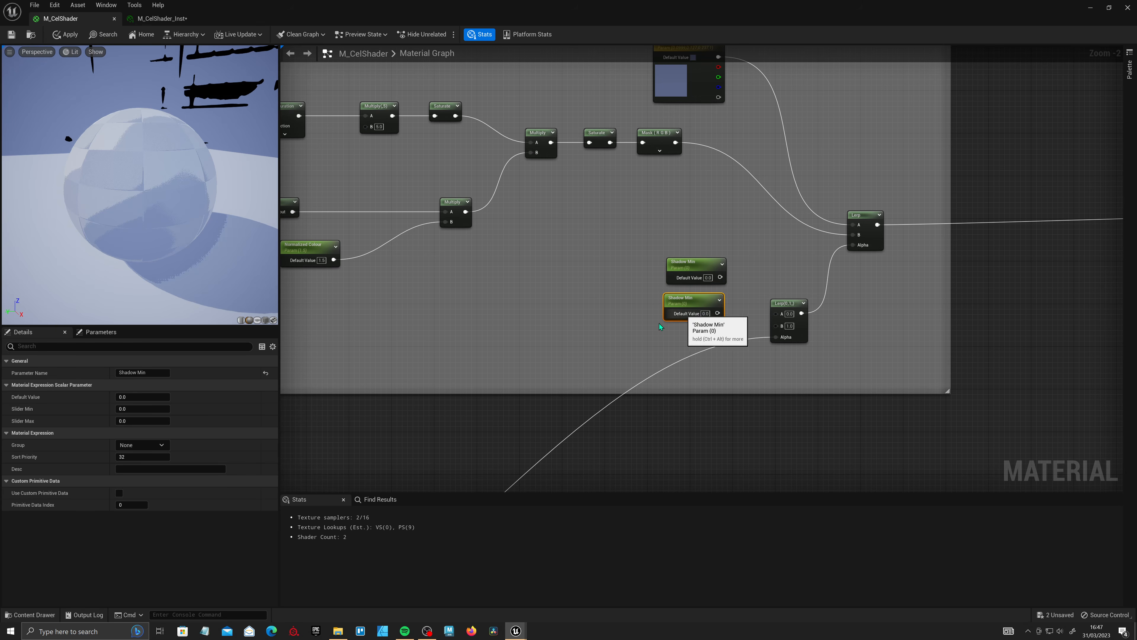
{"action": "left_click", "coordinate": [157, 372]}
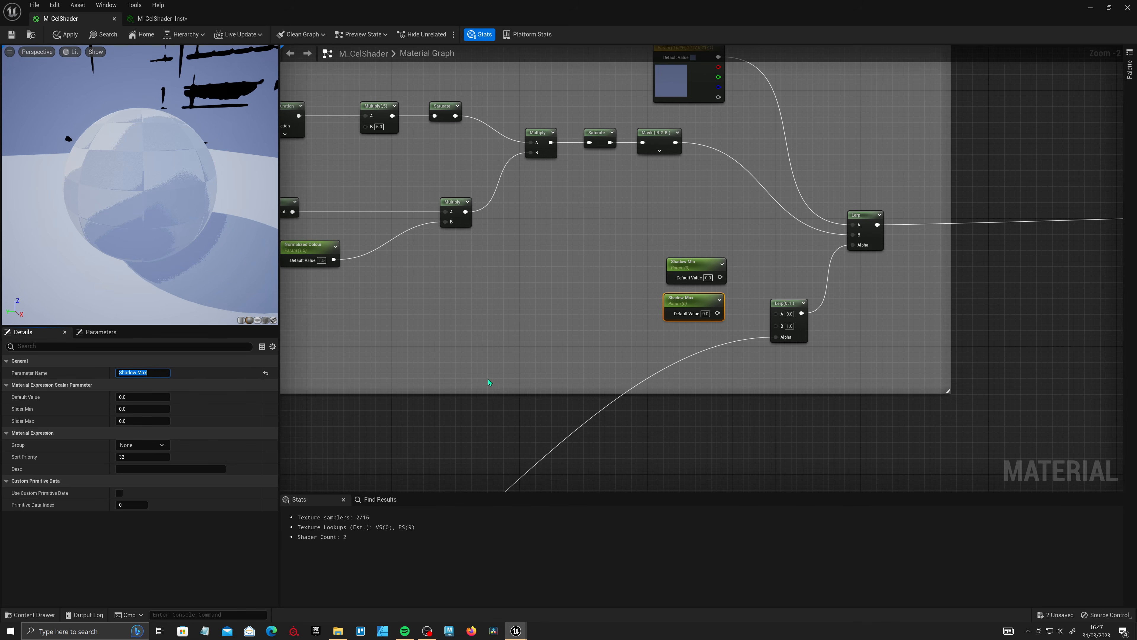
{"action": "left_click", "coordinate": [143, 397]}
{"action": "type", "text": "1"}
{"action": "left_click", "coordinate": [515, 318]}
- Connect Shadow Max to B and Shadow Min to A of the inserted Lerp, placing Shadow Min just above Shadow Max
{"action": "left_click_drag", "start_coordinate": [717, 313], "coordinate": [779, 326]}
{"action": "left_click_drag", "start_coordinate": [720, 277], "coordinate": [776, 313]}
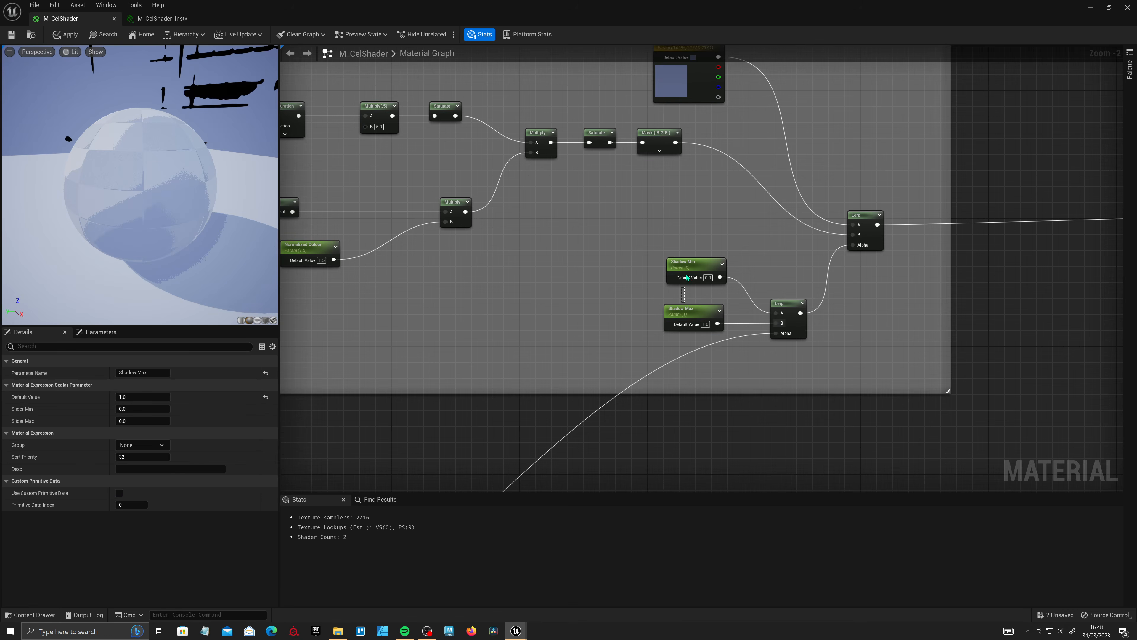
{"action": "left_click", "coordinate": [698, 264]}
{"action": "right_click_drag", "start_coordinate": [757, 289], "coordinate": [657, 339]}
{"action": "left_click_drag", "start_coordinate": [824, 421], "coordinate": [503, 231]}
{"action": "mouse_move", "coordinate": [213, 225]}
{"action": "left_mouse_down"}
{"action": "mouse_move", "coordinate": [188, 217]}
{"action": "mouse_move", "coordinate": [212, 225]}
{"action": "left_mouse_up"}
{"action": "right_click_drag", "start_coordinate": [860, 213], "coordinate": [627, 227]}
{"action": "scroll", "coordinate": [674, 325], "scroll_direction": "down", "scroll_amount": 2}
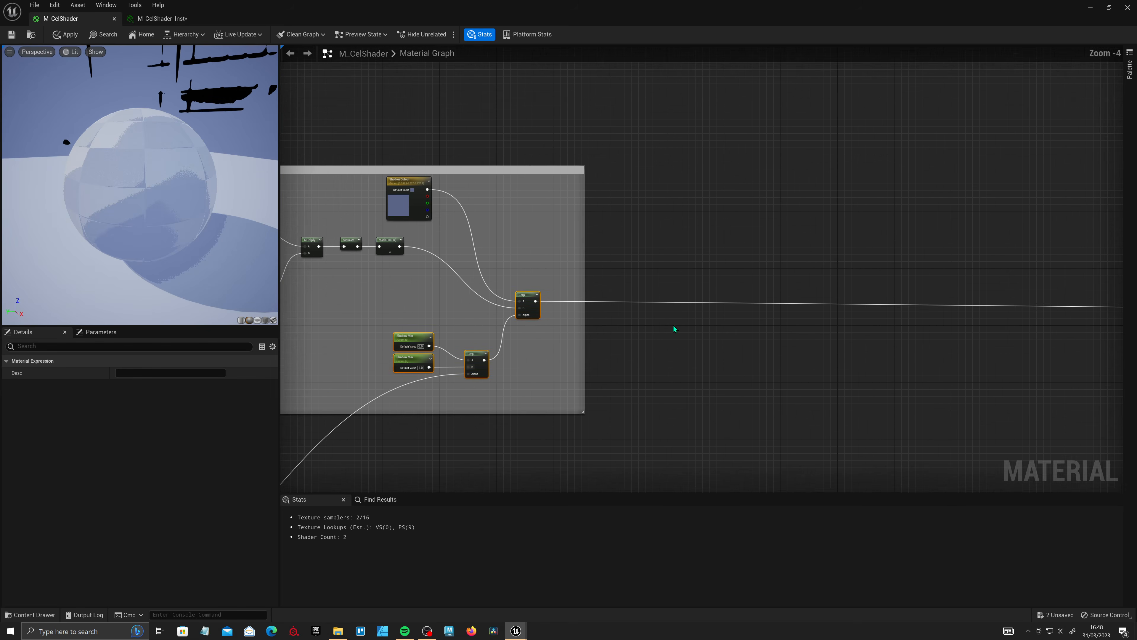
{"action": "right_click_drag", "start_coordinate": [638, 328], "coordinate": [574, 333]}
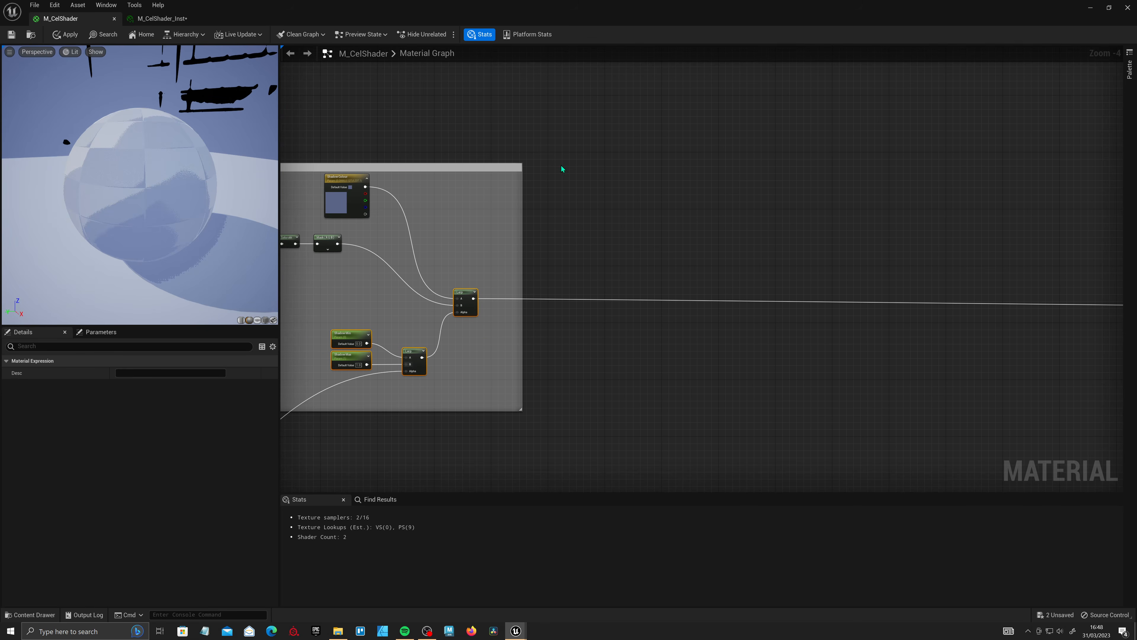
{"action": "left_click_drag", "start_coordinate": [561, 166], "coordinate": [366, 428]}
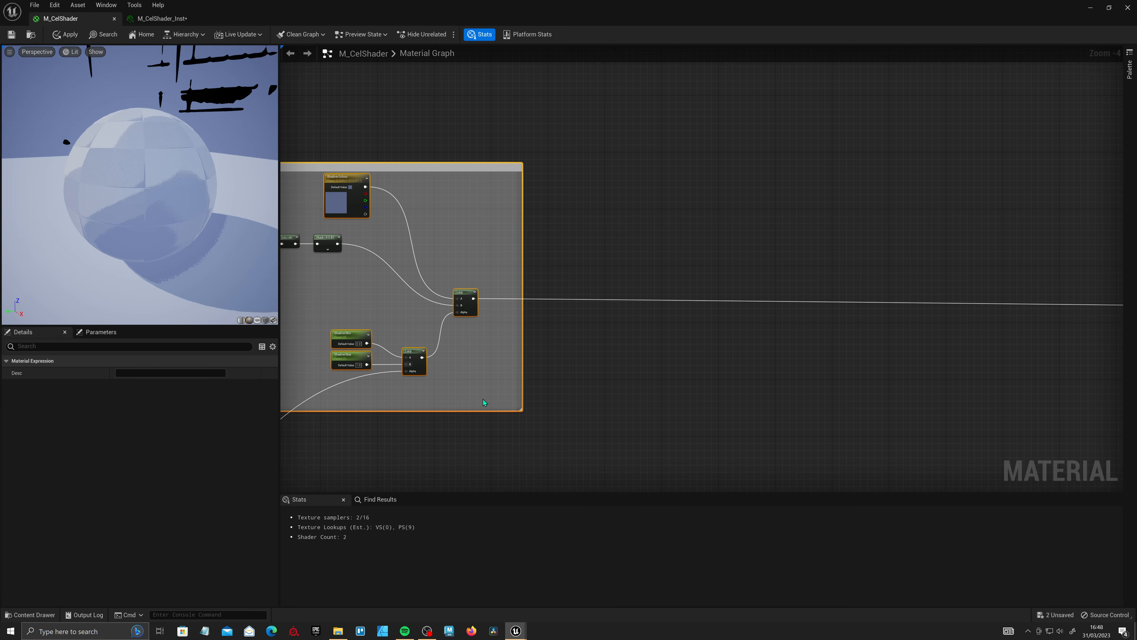
- Add a SceneTexture node in the empty area after the Colour box and set its texture to BaseColor (as stored in GBuffer)
{"action": "right_click_drag", "start_coordinate": [562, 341], "coordinate": [452, 271]}
{"action": "right_click_drag", "start_coordinate": [580, 295], "coordinate": [487, 287]}
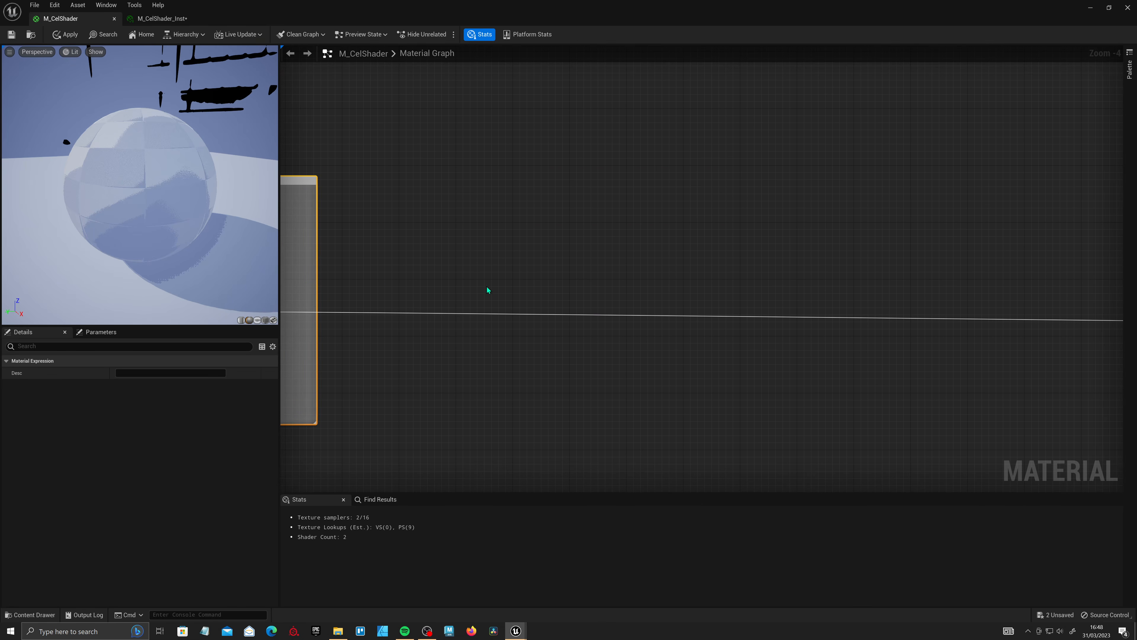
{"action": "right_click", "coordinate": [498, 273]}
{"action": "type", "text": "sce"}
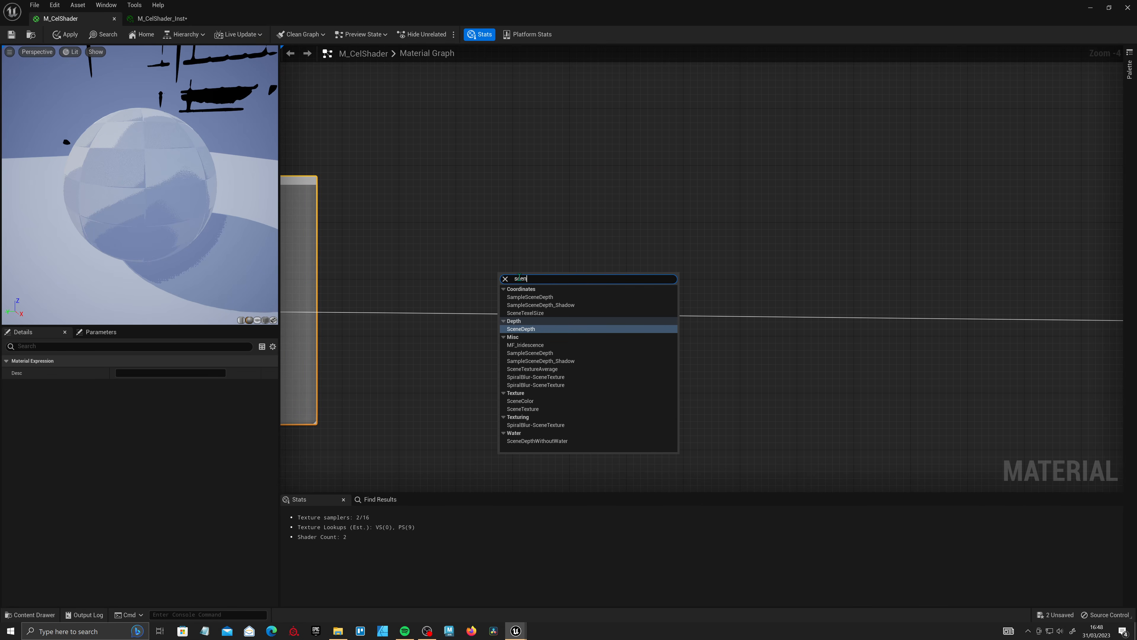
{"action": "type", "text": "n"}
{"action": "left_click", "coordinate": [537, 409]}
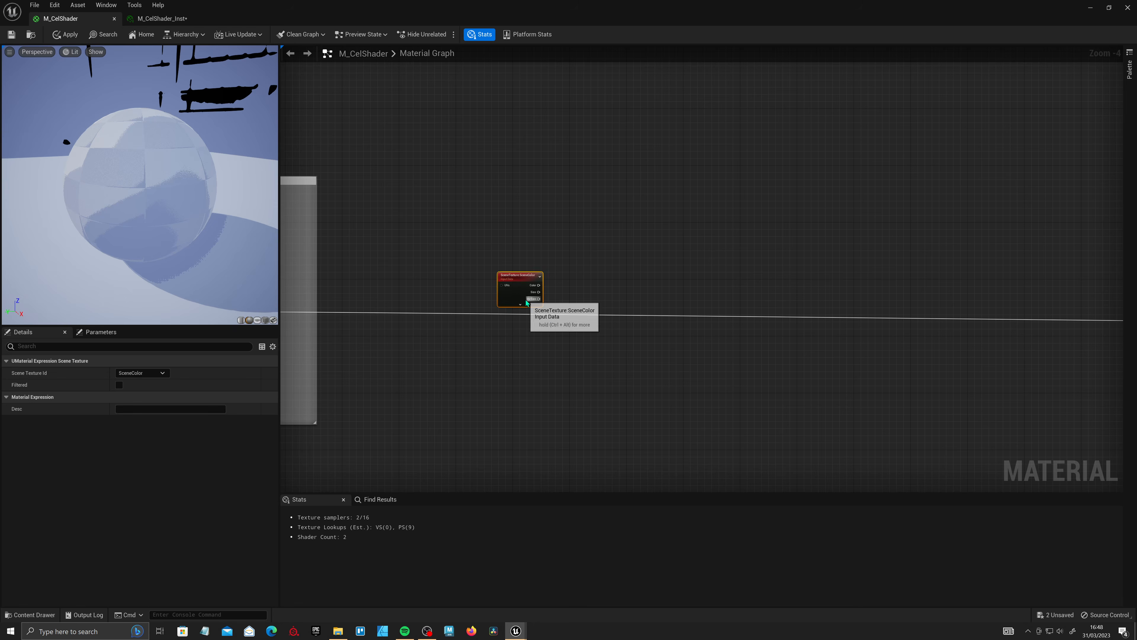
{"action": "scroll", "coordinate": [525, 298], "scroll_direction": "up", "scroll_amount": 3}
{"action": "left_click", "coordinate": [163, 372]}
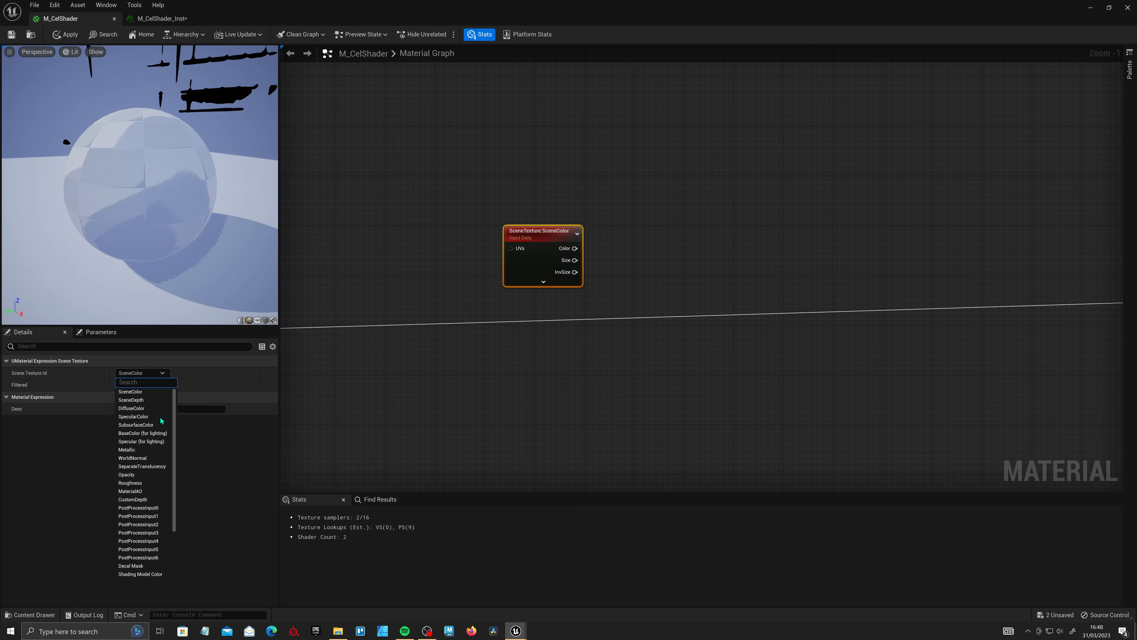
{"action": "scroll", "coordinate": [162, 515], "scroll_direction": "down", "scroll_amount": 3}
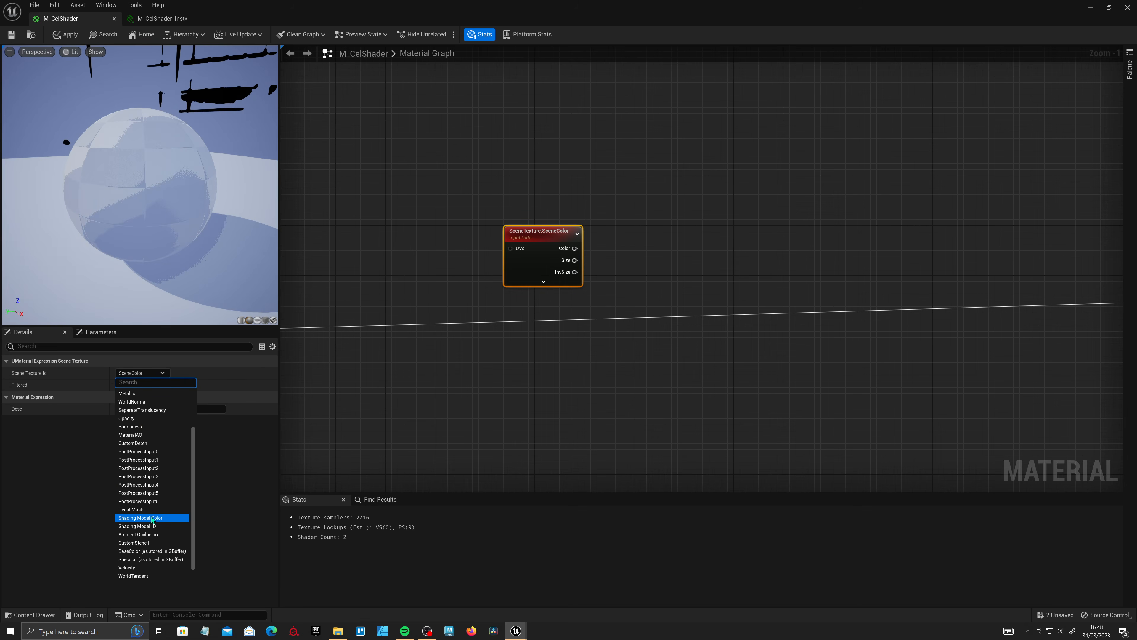
{"action": "scroll", "coordinate": [153, 531], "scroll_direction": "down", "scroll_amount": 1}
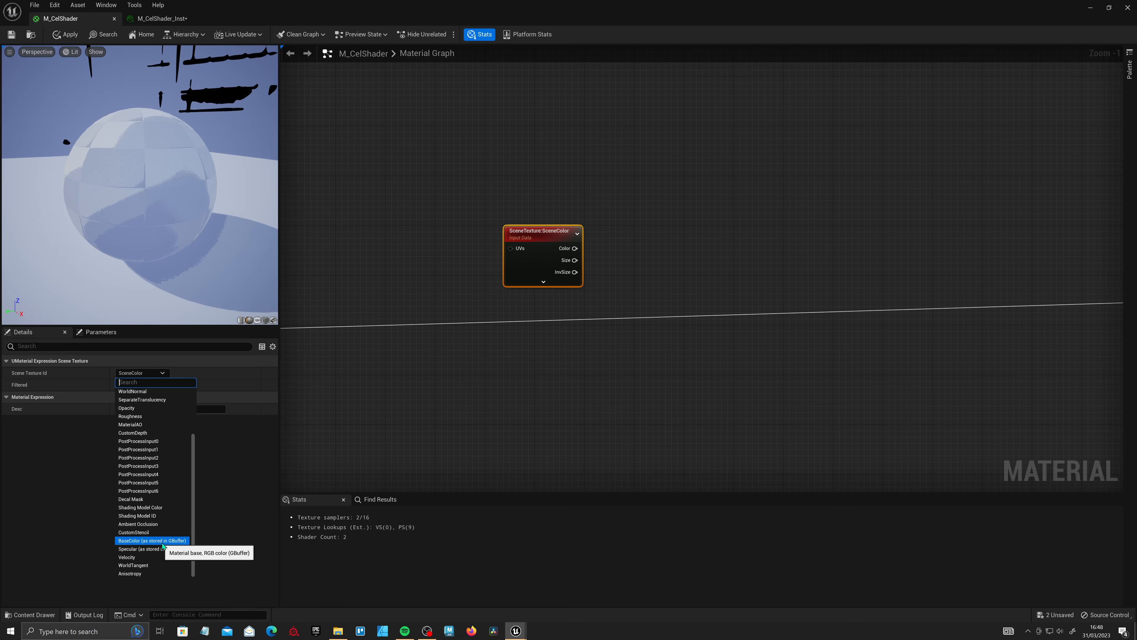
{"action": "left_click", "coordinate": [163, 541]}
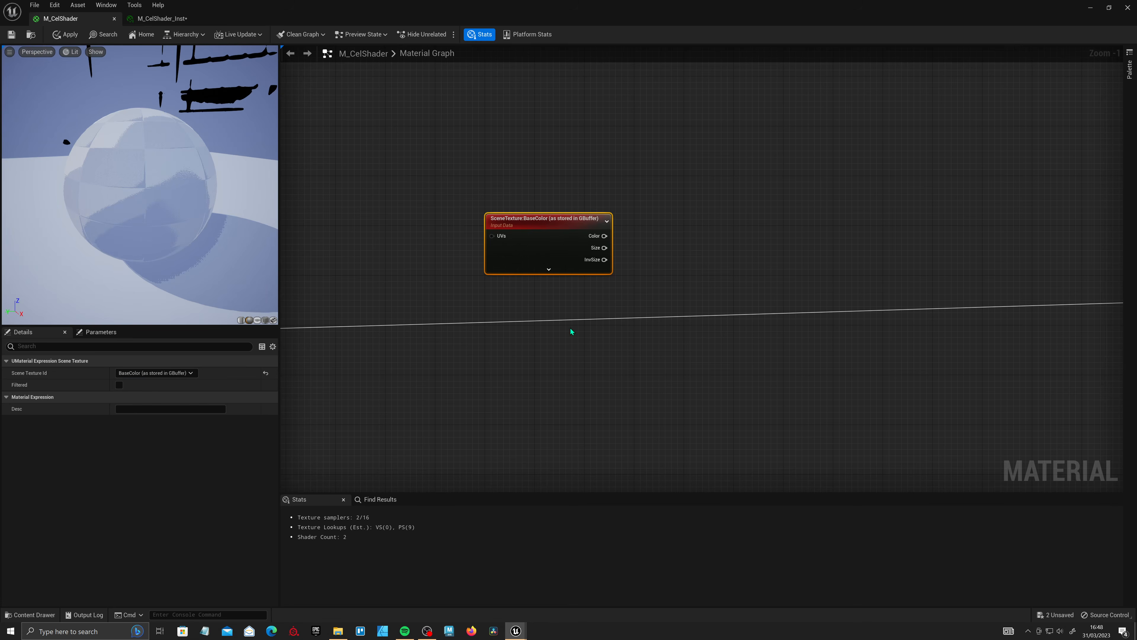
- Add a ComponentMask for R, G and B fed by the new SceneTexture's Color output and align it with that node
{"action": "scroll", "coordinate": [572, 331], "scroll_direction": "down", "scroll_amount": 1}
{"action": "left_click_drag", "start_coordinate": [560, 255], "coordinate": [625, 257]}
{"action": "type", "text": "mas"}
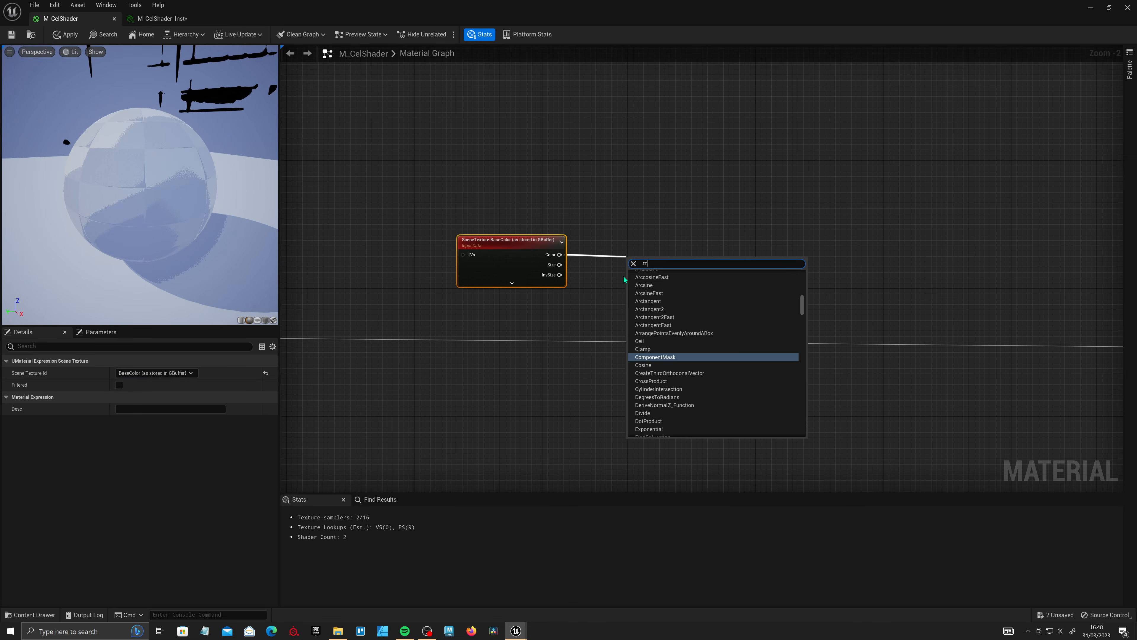
{"action": "left_click", "coordinate": [660, 353]}
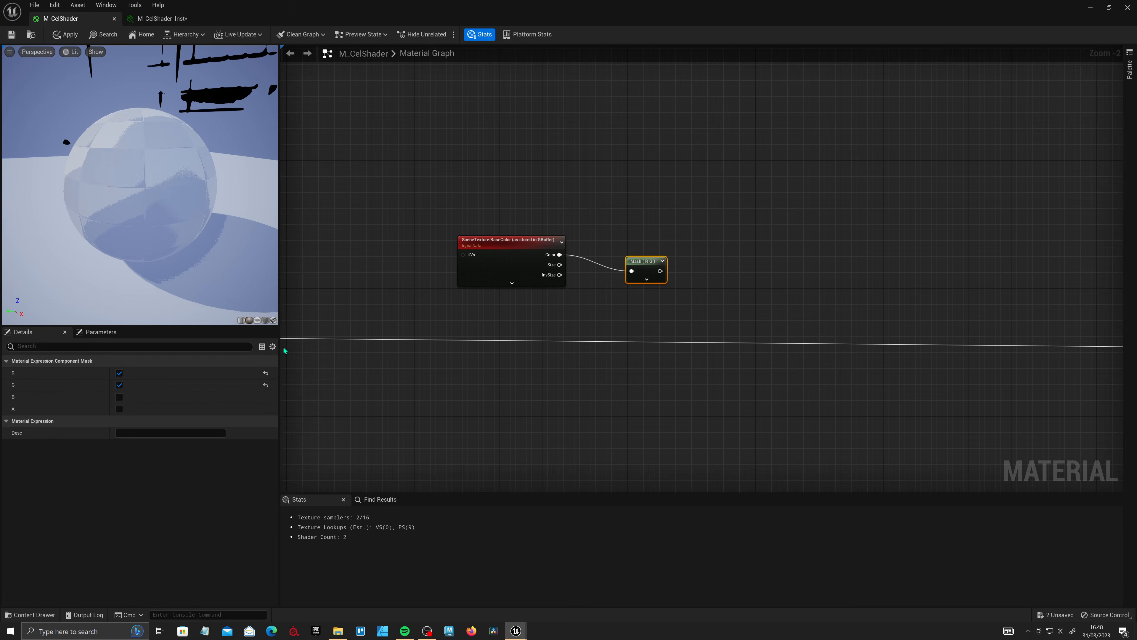
{"action": "left_click_drag", "start_coordinate": [627, 274], "coordinate": [646, 259]}
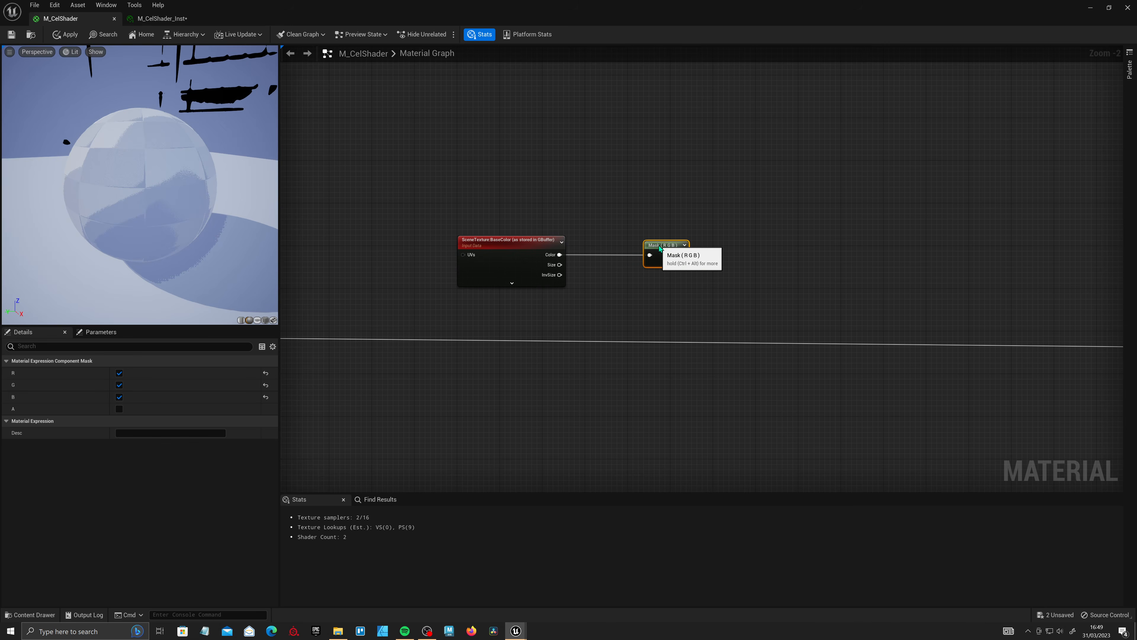
- Add a Lerp after the new mask and transfer the Colour Lerp's connection to the material result onto this Lerp's output
{"action": "left_click", "coordinate": [766, 310]}
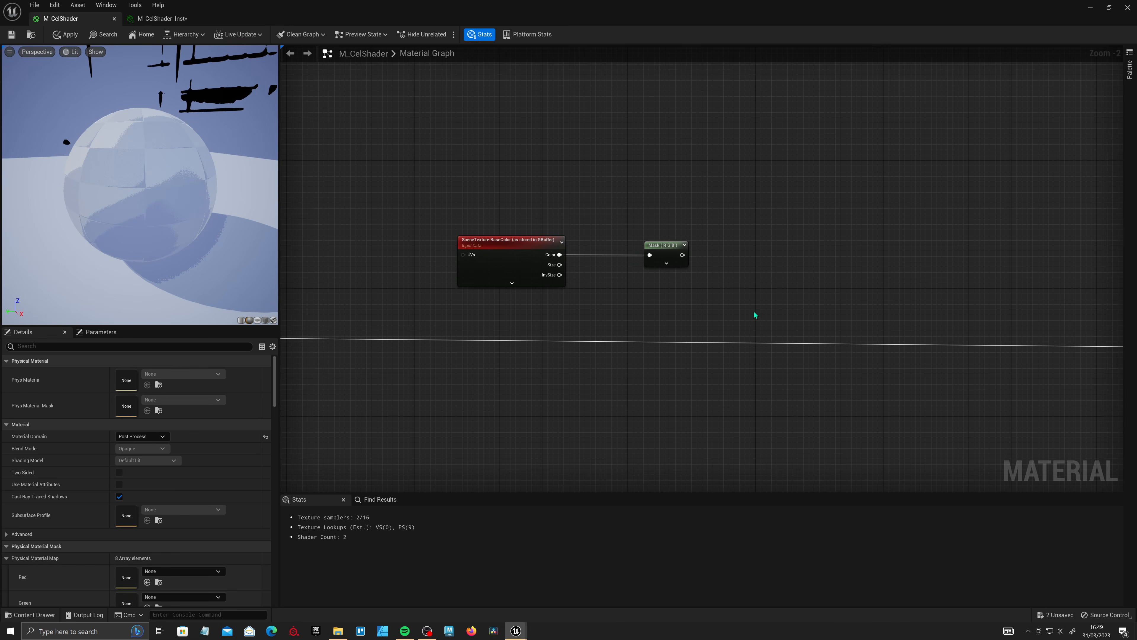
{"action": "left_click", "coordinate": [745, 310]}
{"action": "scroll", "coordinate": [488, 352], "scroll_direction": "down", "scroll_amount": 3}
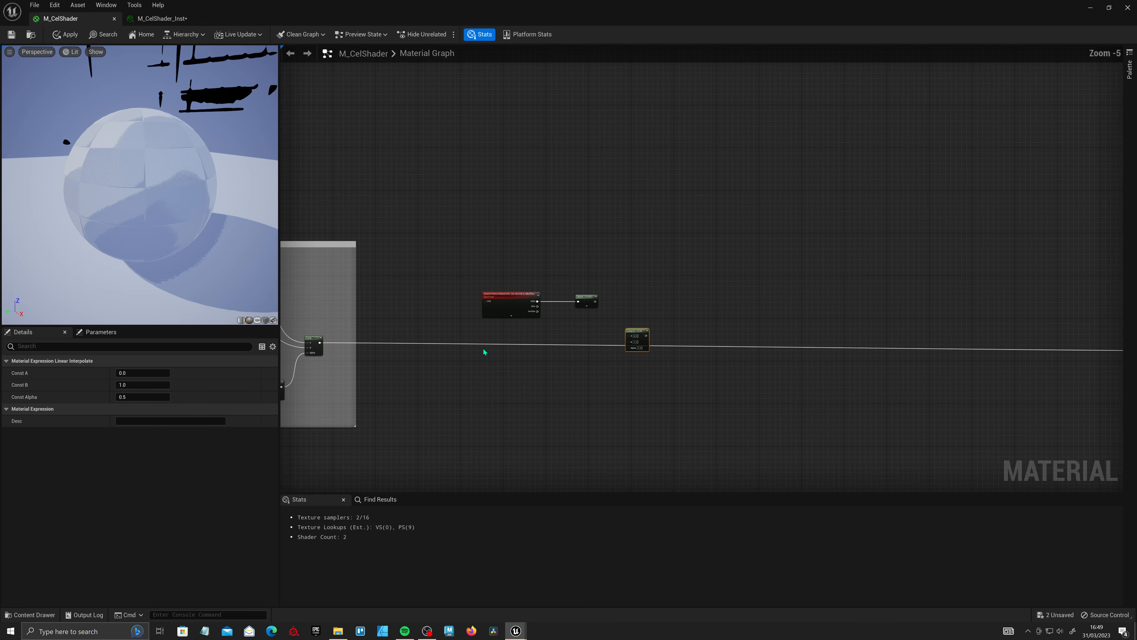
{"action": "left_click_drag", "start_coordinate": [321, 344], "coordinate": [645, 336], "text": "ctrl"}
{"action": "scroll", "coordinate": [449, 353], "scroll_direction": "up", "scroll_amount": 1}
{"action": "right_click_drag", "start_coordinate": [507, 369], "coordinate": [602, 340]}
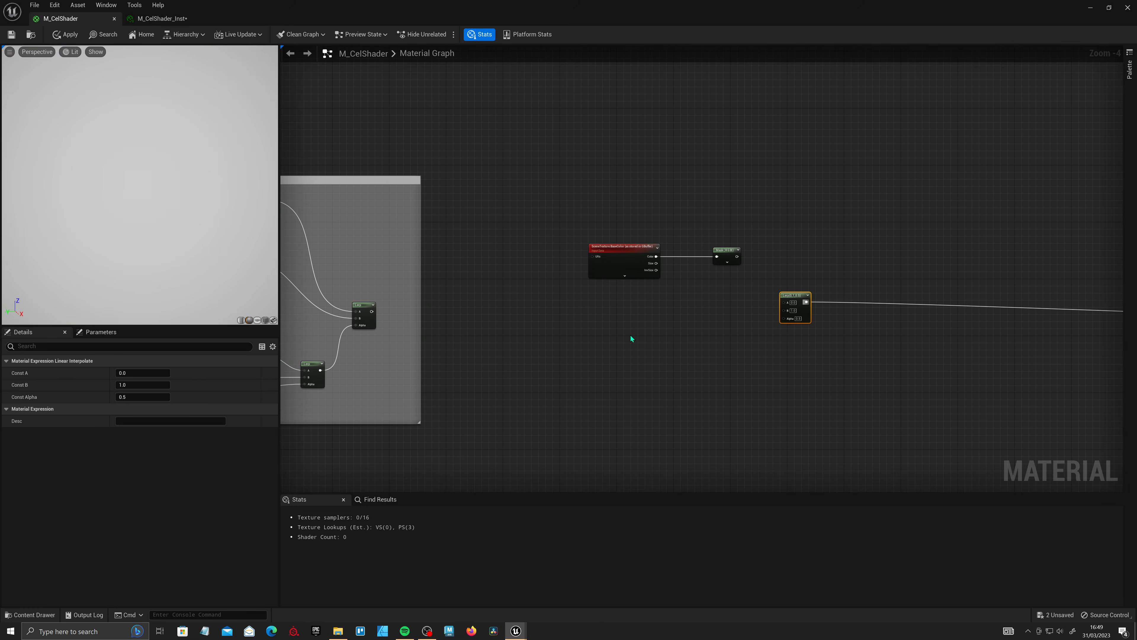
- Connect the Colour section's Lerp to input B and the base color mask to input A of the final Lerp
{"action": "left_click_drag", "start_coordinate": [629, 335], "coordinate": [706, 262]}
{"action": "scroll", "coordinate": [537, 277], "scroll_direction": "up", "scroll_amount": 1}
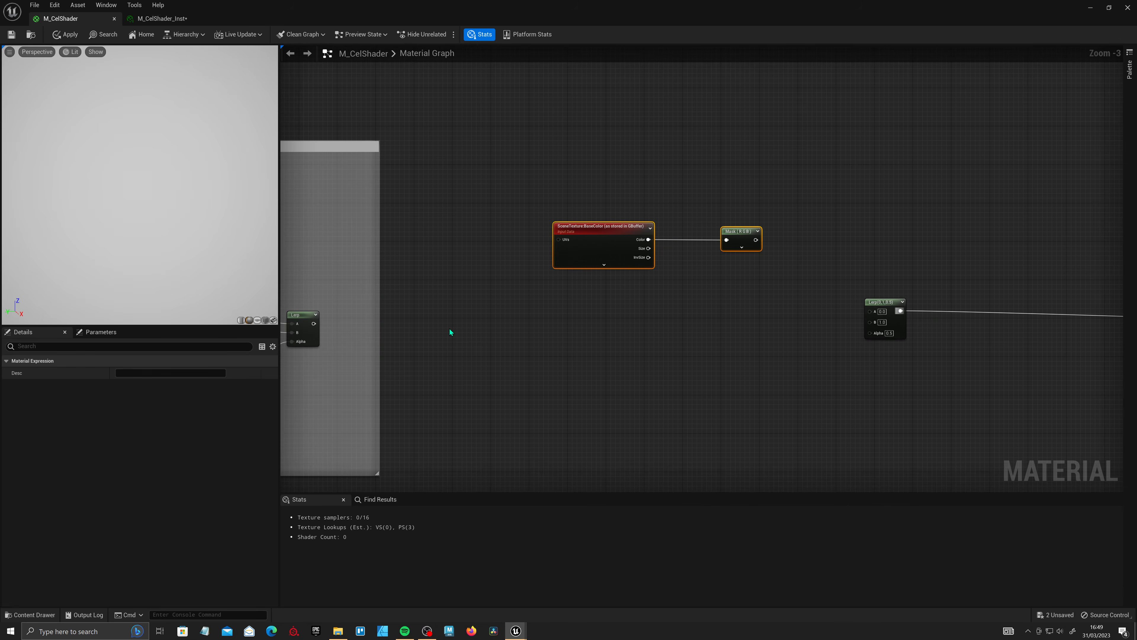
{"action": "left_click_drag", "start_coordinate": [317, 326], "coordinate": [880, 324]}
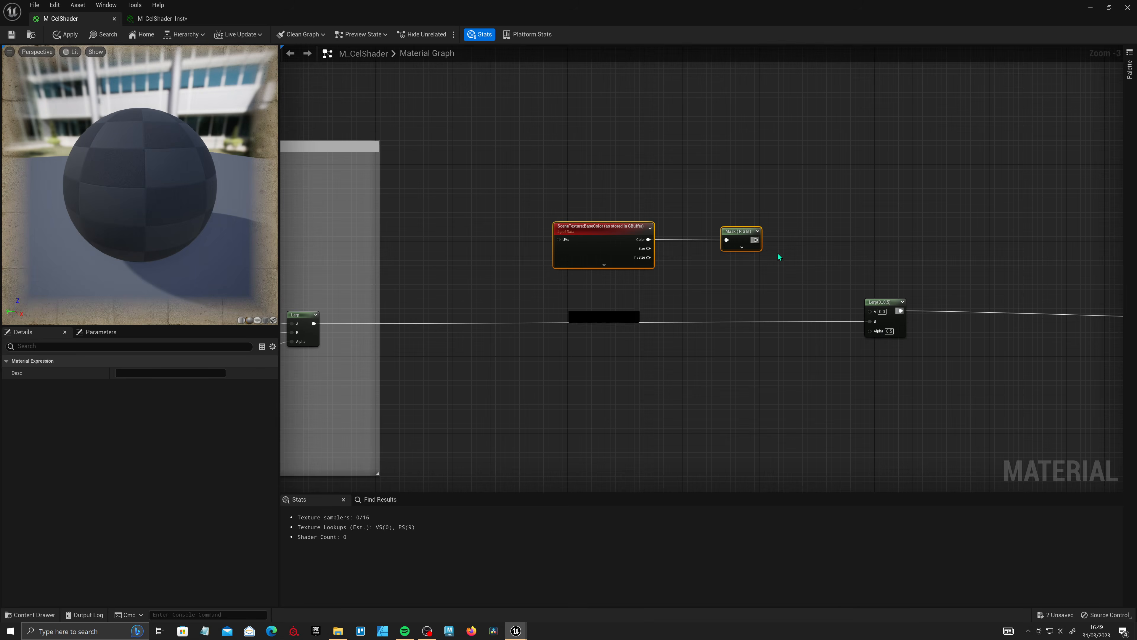
{"action": "left_click_drag", "start_coordinate": [756, 240], "coordinate": [870, 310]}
{"action": "right_click_drag", "start_coordinate": [850, 330], "coordinate": [742, 329]}
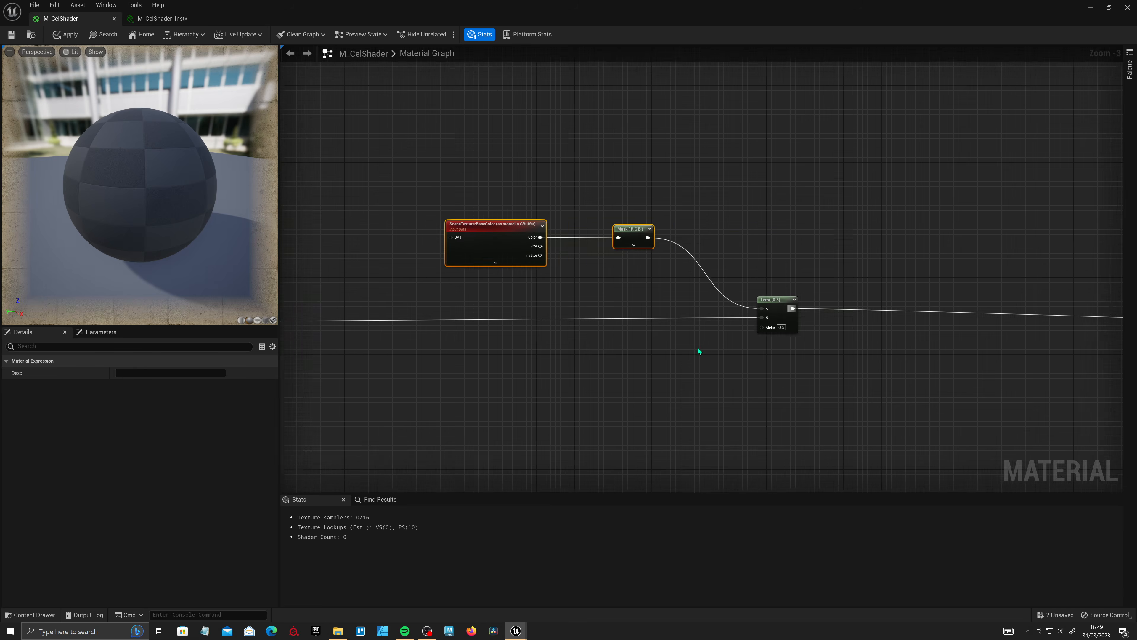
- Add a scalar parameter named Toon Blend below the final Lerp, with default value 1 and slider maximum 1
{"action": "left_click", "coordinate": [646, 360]}
{"action": "type", "text": "T"}
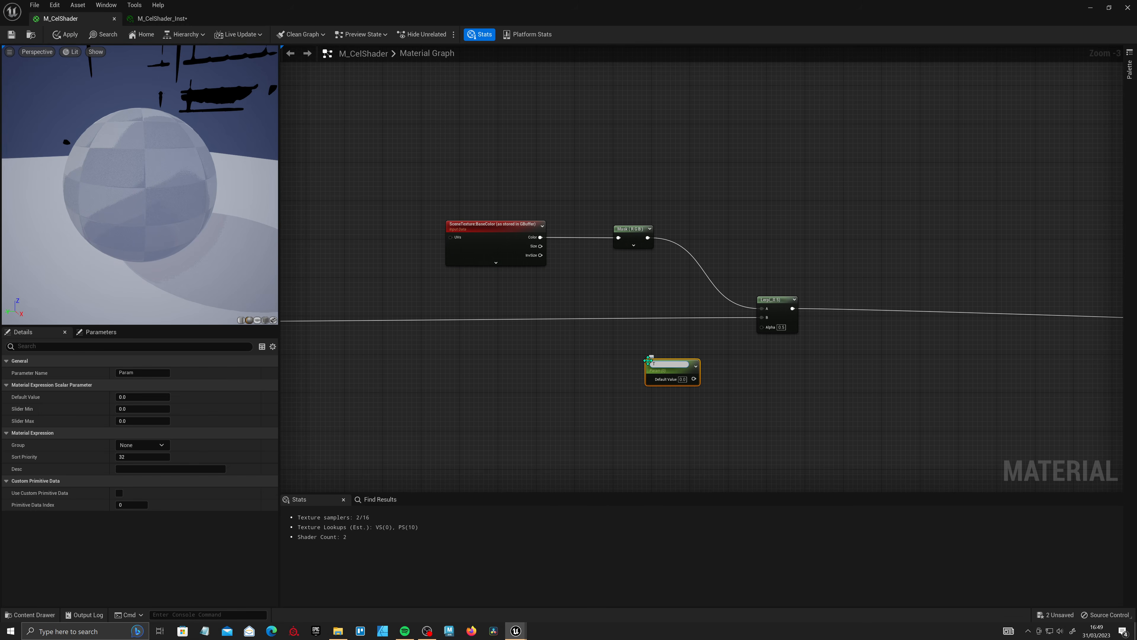
{"action": "type", "text": "oon Blend"}
{"action": "key", "text": "Return"}
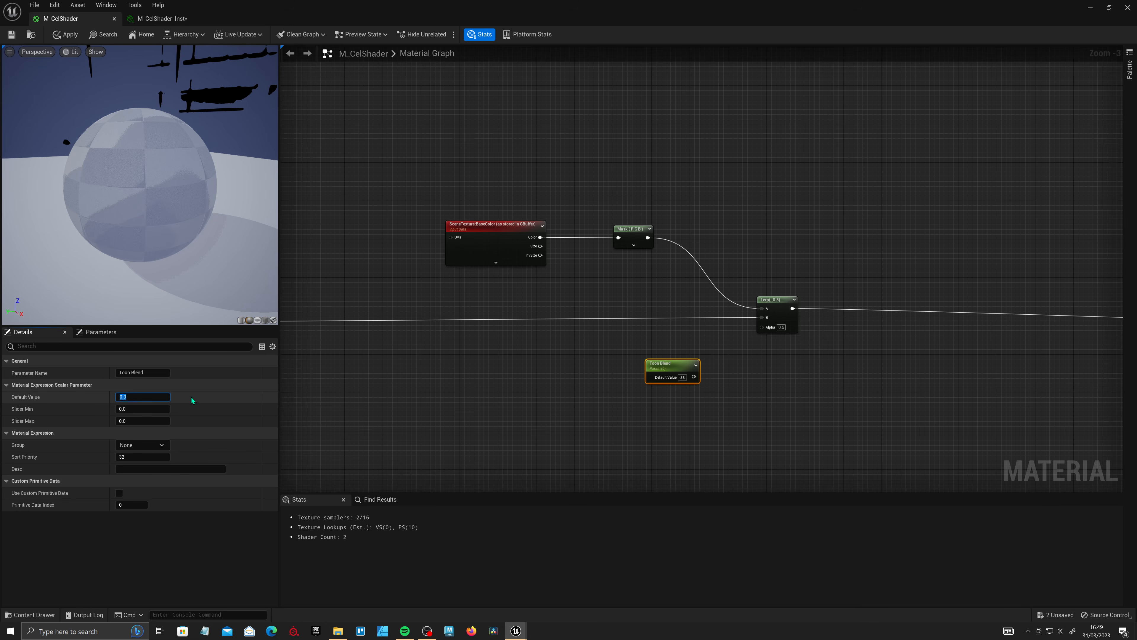
{"action": "type", "text": "1"}
{"action": "left_click", "coordinate": [127, 420]}
{"action": "type", "text": "1"}
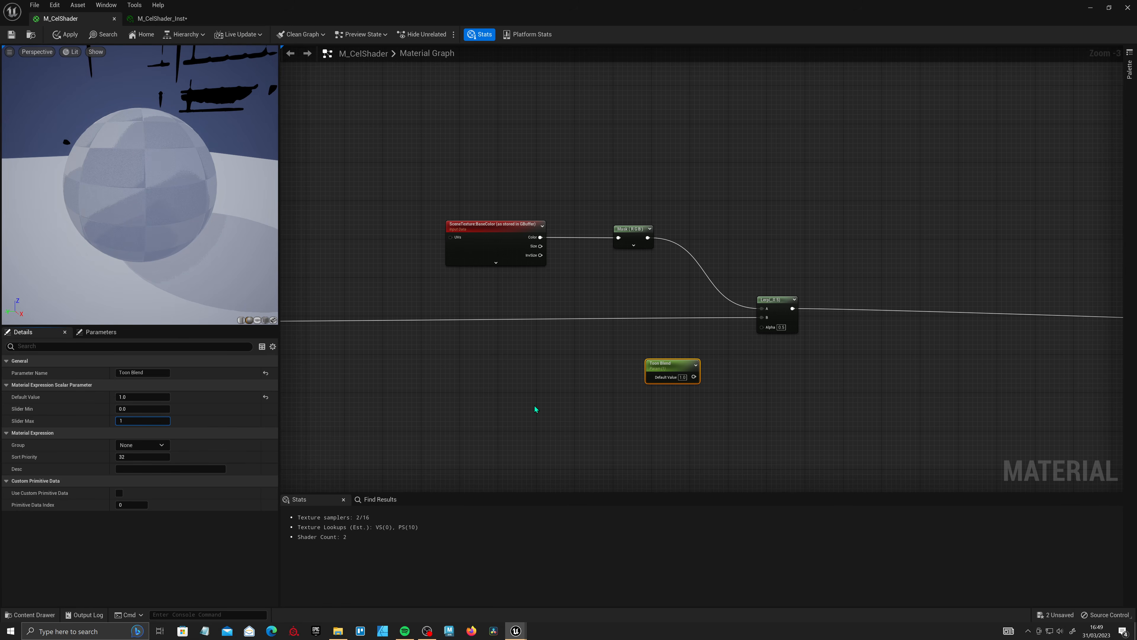
{"action": "left_click", "coordinate": [673, 434]}
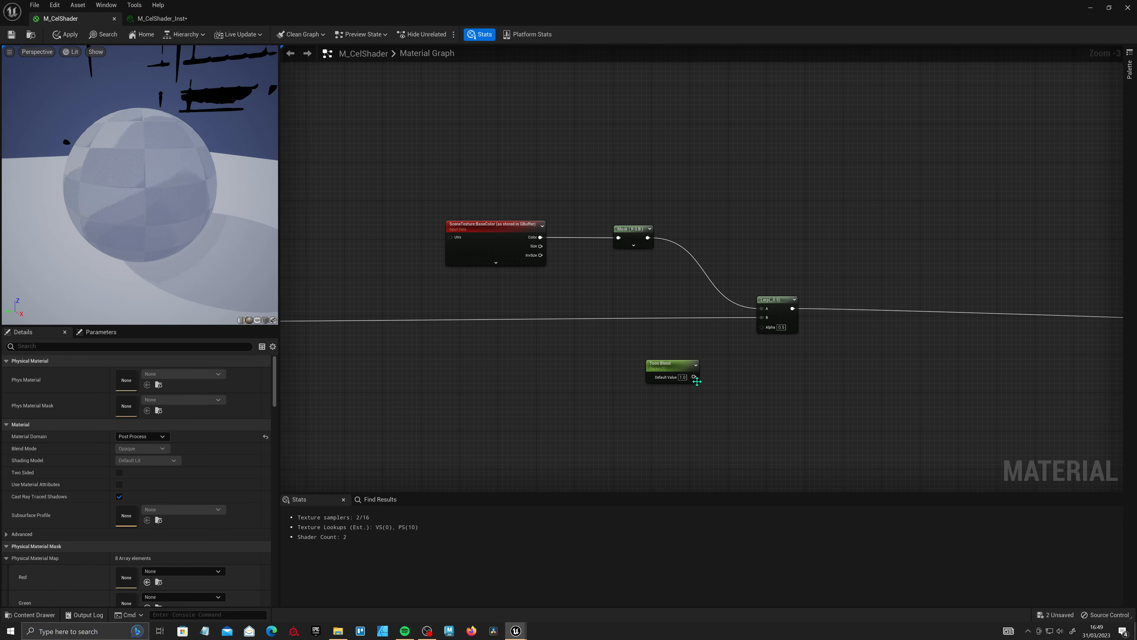
- Connect the Toon Blend parameter to the final Lerp's Alpha input and place the parameter further from the Lerp
{"action": "left_click_drag", "start_coordinate": [768, 327], "coordinate": [769, 329]}
{"action": "left_click_drag", "start_coordinate": [667, 364], "coordinate": [539, 364]}
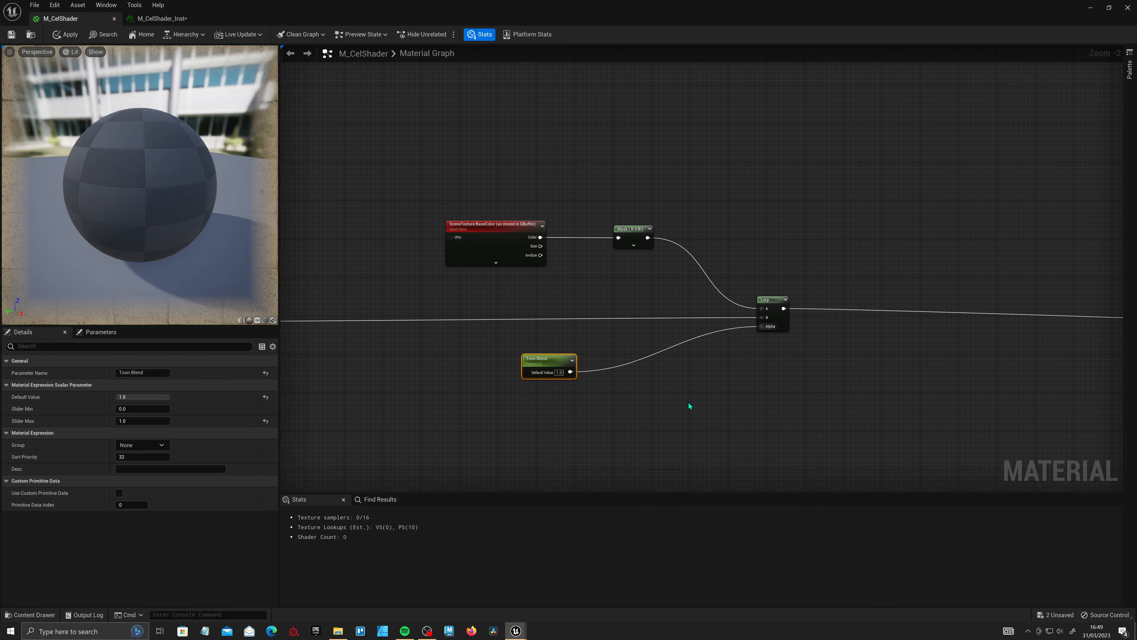
- Duplicate the base color SceneTexture, mask, Toon Blend and Lerp nodes, and chain the copied Lerp between the first Lerp (input B) and the material result
{"action": "scroll", "coordinate": [502, 369], "scroll_direction": "down", "scroll_amount": 3}
{"action": "left_click_drag", "start_coordinate": [490, 309], "coordinate": [490, 308]}
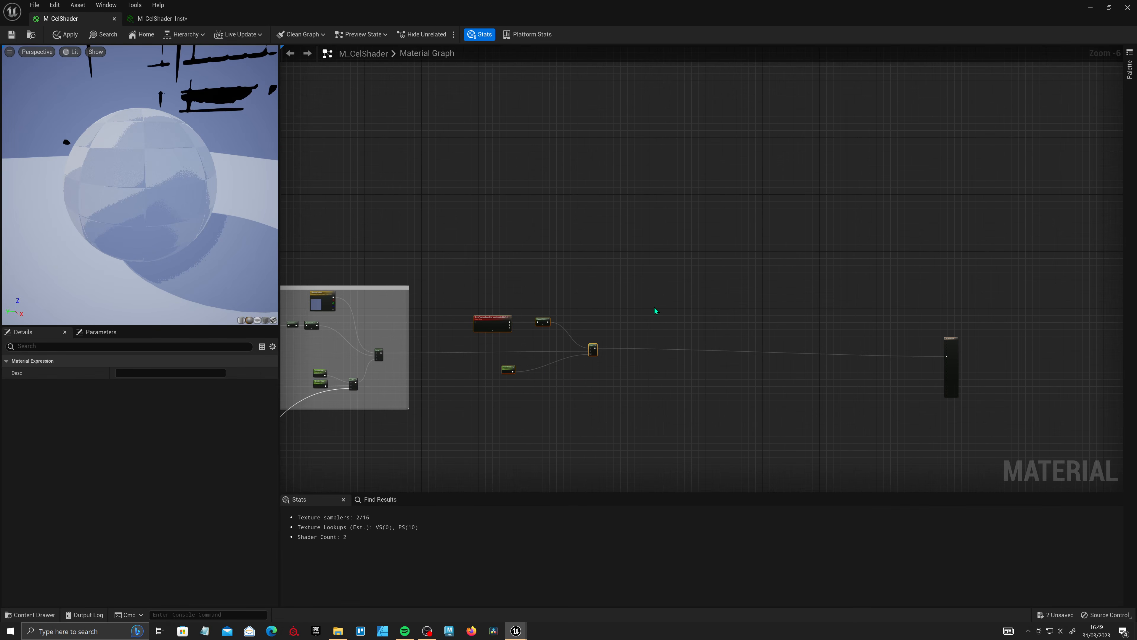
{"action": "key", "text": "ctrl+c"}
{"action": "key", "text": "ctrl+v"}
{"action": "scroll", "coordinate": [676, 370], "scroll_direction": "up", "scroll_amount": 3}
{"action": "left_click_drag", "start_coordinate": [800, 237], "coordinate": [813, 324]}
{"action": "left_click_drag", "start_coordinate": [467, 318], "coordinate": [829, 325], "text": "ctrl"}
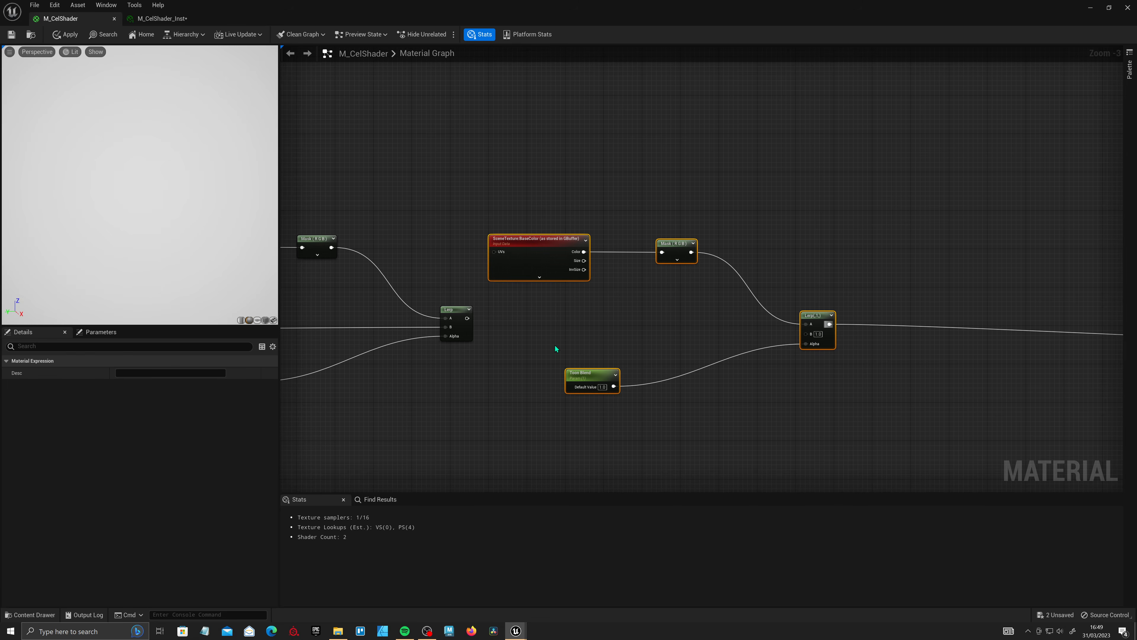
{"action": "left_click_drag", "start_coordinate": [467, 318], "coordinate": [811, 333]}
- Set the duplicated SceneTexture node's scene texture to PostProcessInput0
{"action": "left_click", "coordinate": [558, 262]}
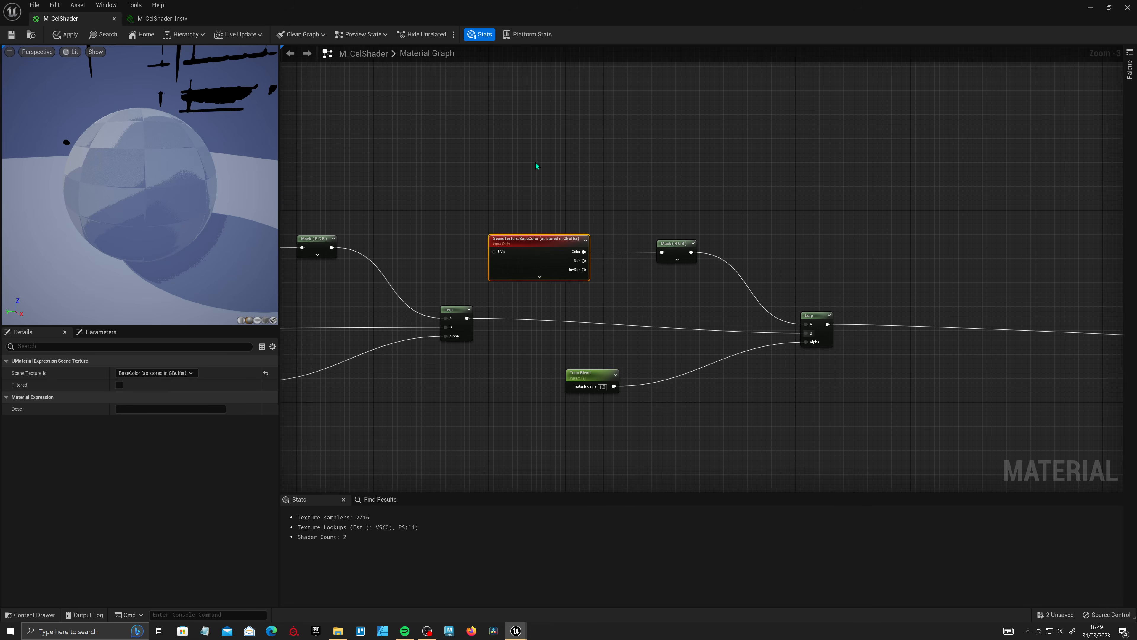
{"action": "left_click_drag", "start_coordinate": [536, 163], "coordinate": [592, 292]}
{"action": "left_click", "coordinate": [191, 373]}
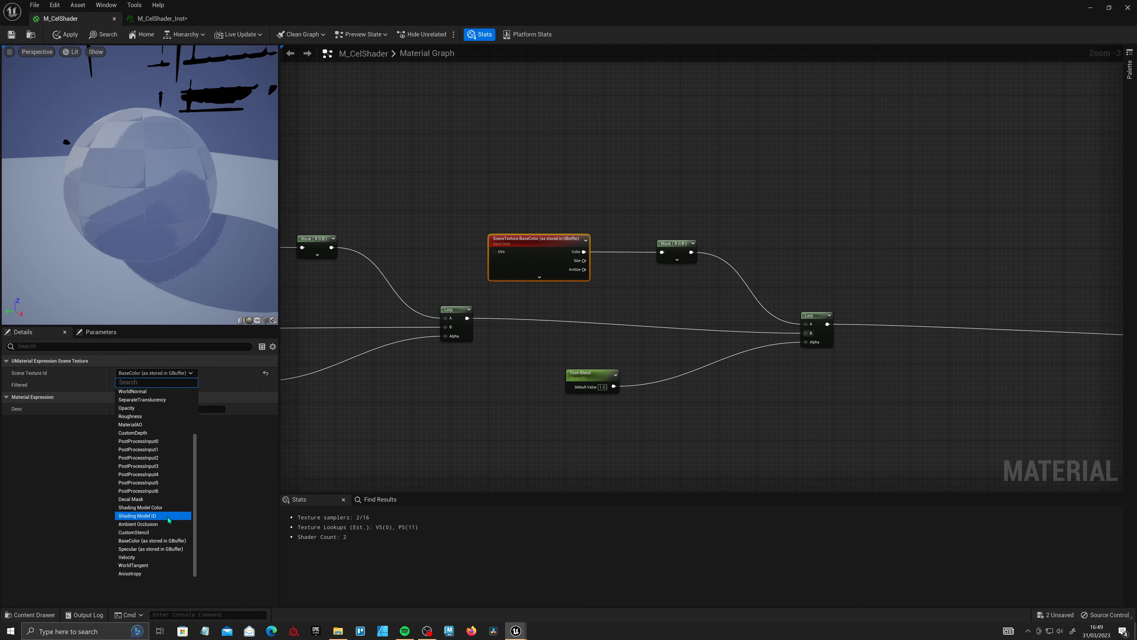
{"action": "left_click", "coordinate": [161, 441]}
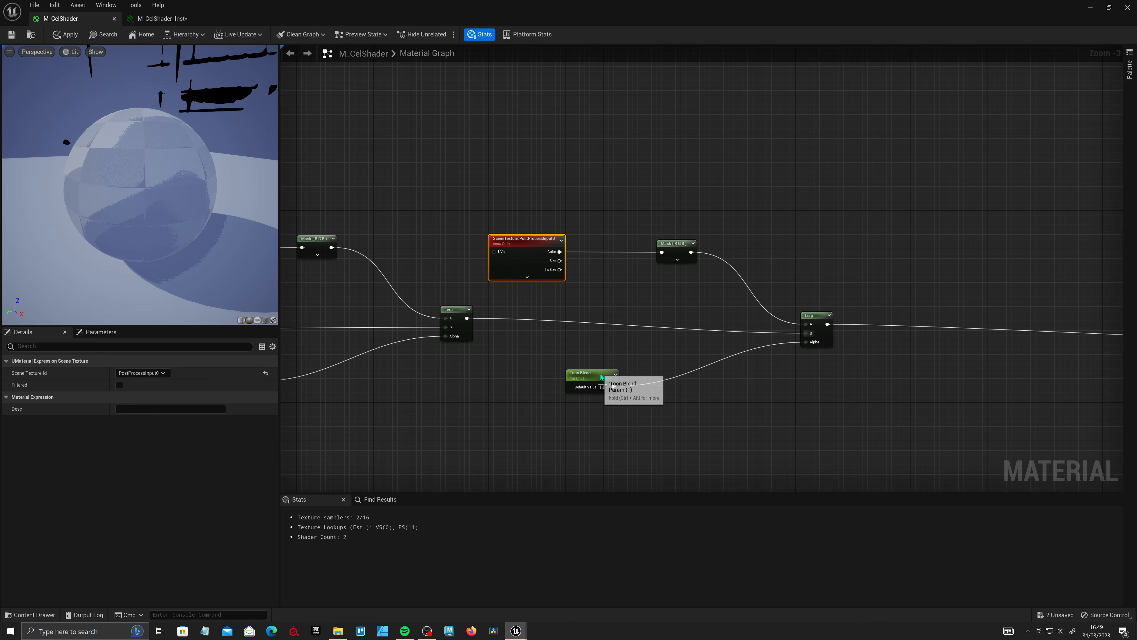
- Rename the duplicated Toon Blend parameter to Base Blend and apply the material changes
{"action": "left_click", "coordinate": [602, 376]}
{"action": "left_click", "coordinate": [152, 373]}
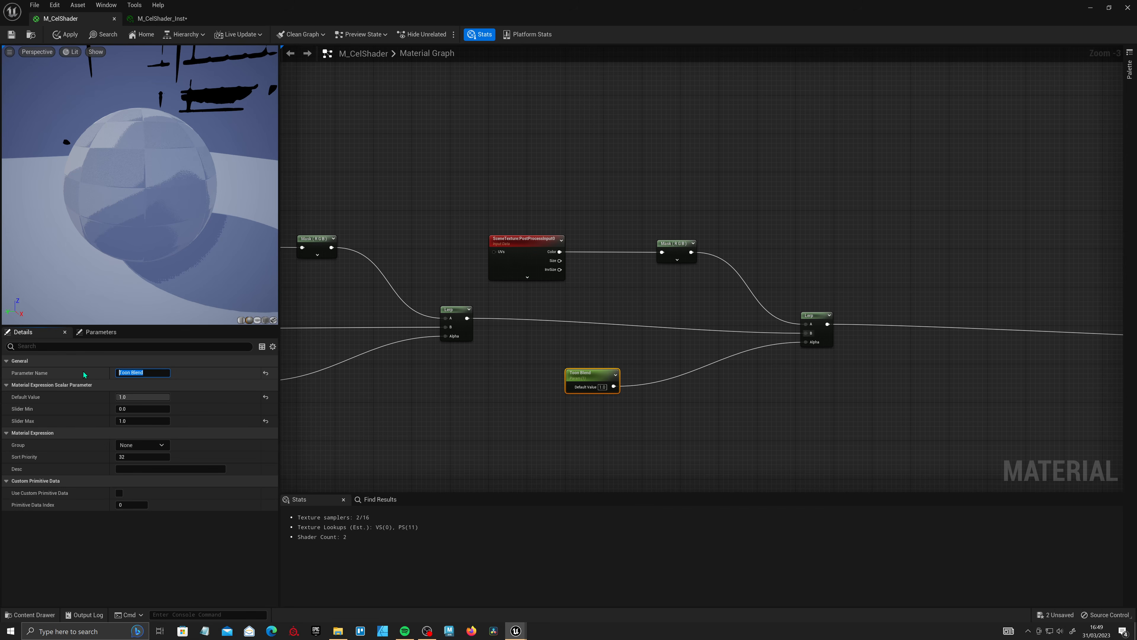
{"action": "type", "text": "Base Blend"}
{"action": "key", "text": "Return"}
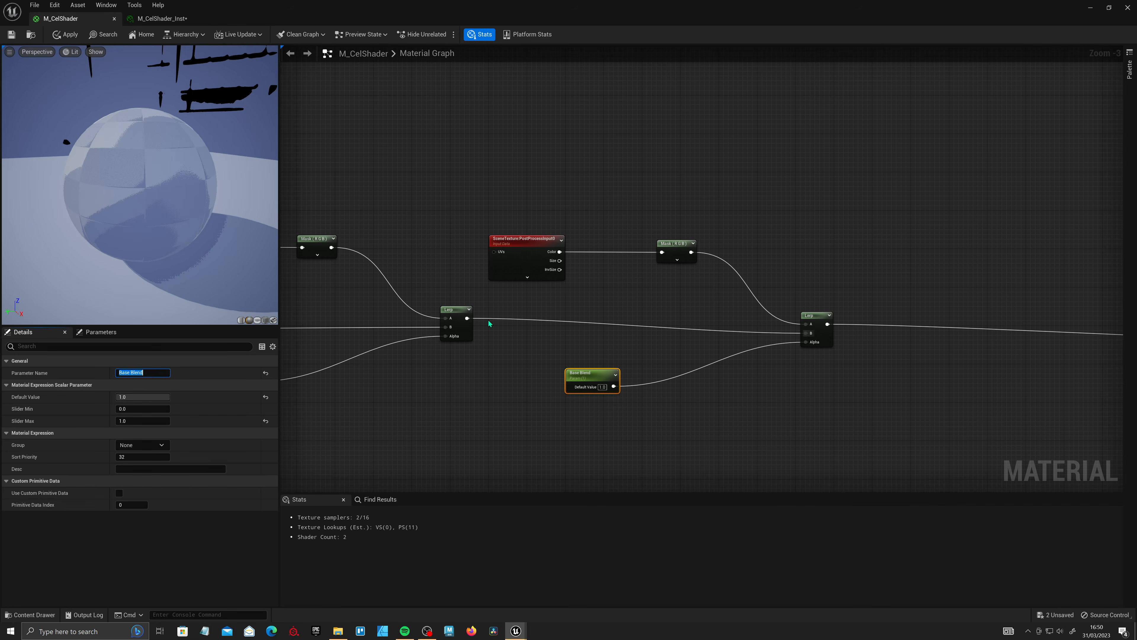
{"action": "scroll", "coordinate": [647, 401], "scroll_direction": "down", "scroll_amount": 1}
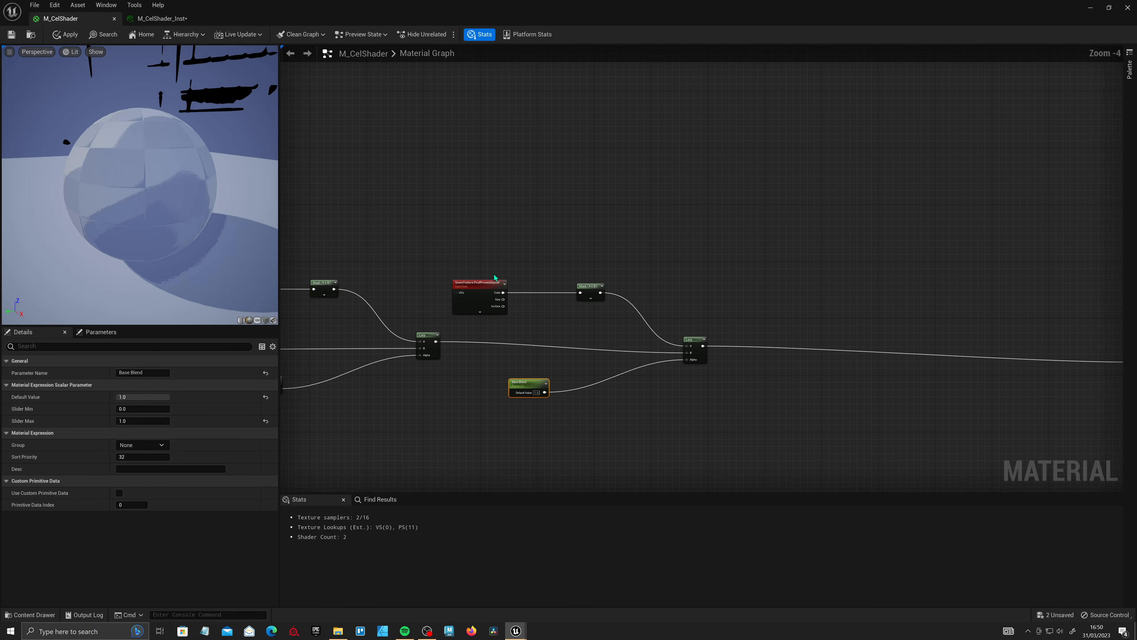
{"action": "left_click", "coordinate": [64, 34]}
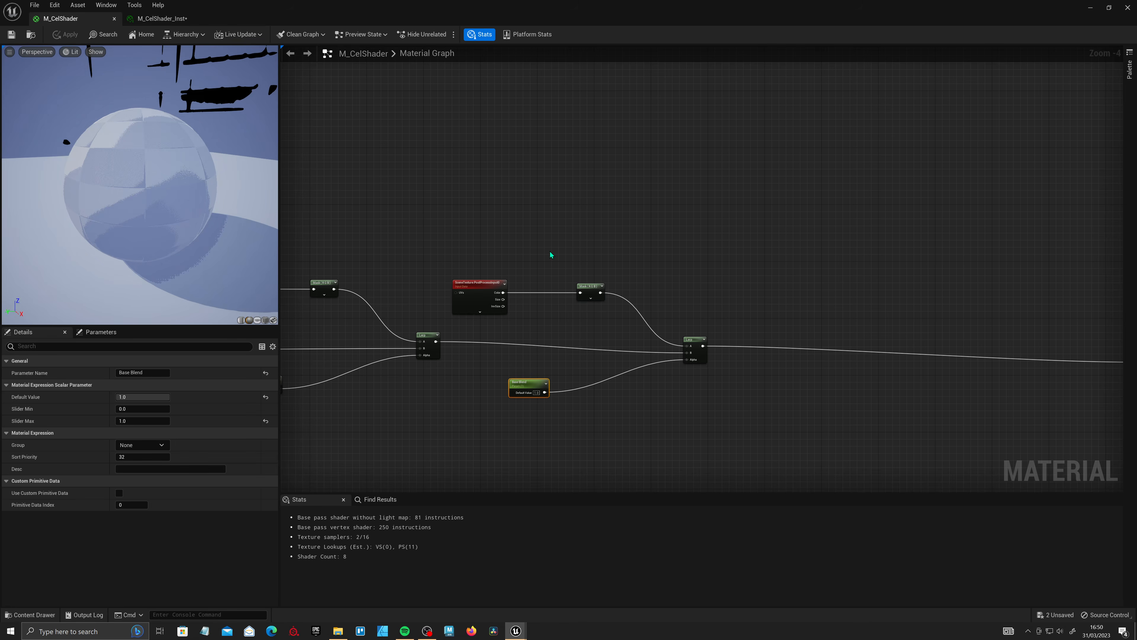
- Enable the Base Blend and Toon Blend overrides in M_CelShader_Inst with the level viewport in view
{"action": "double_click", "coordinate": [545, 17]}
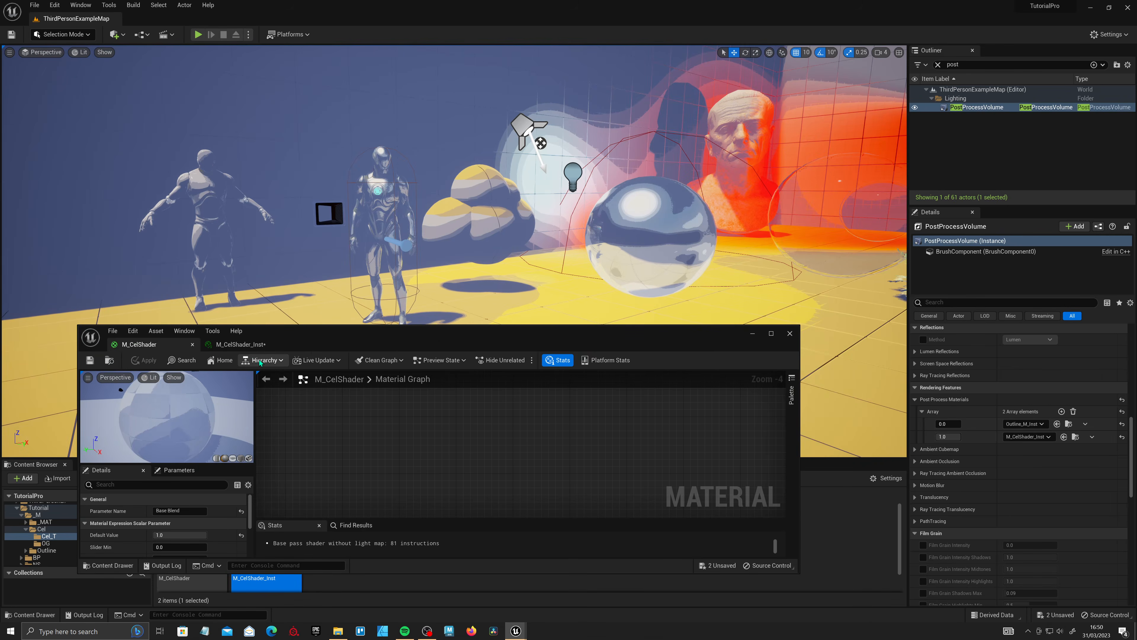
{"action": "left_click", "coordinate": [268, 347]}
{"action": "scroll", "coordinate": [425, 438], "scroll_direction": "down", "scroll_amount": 4}
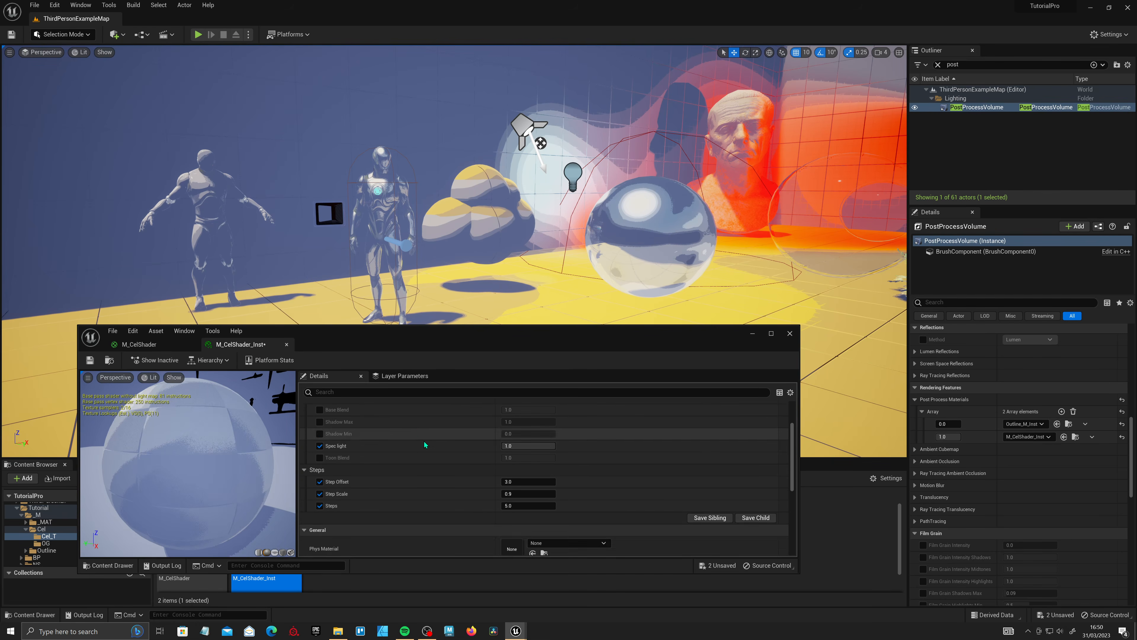
{"action": "scroll", "coordinate": [450, 487], "scroll_direction": "up", "scroll_amount": 4}
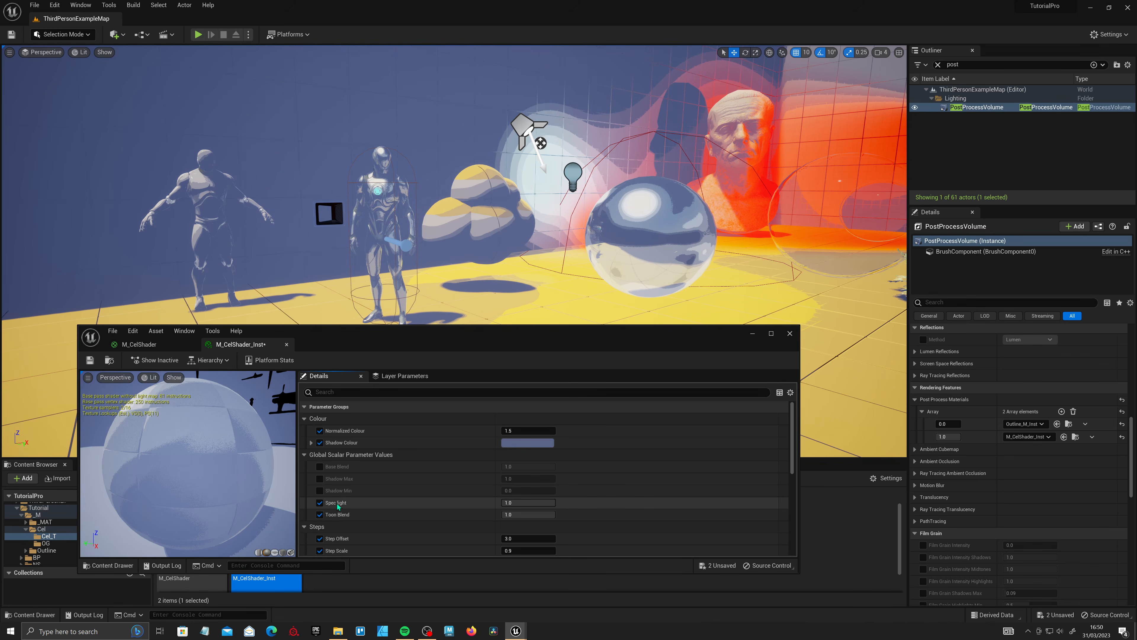
{"action": "left_click", "coordinate": [320, 467]}
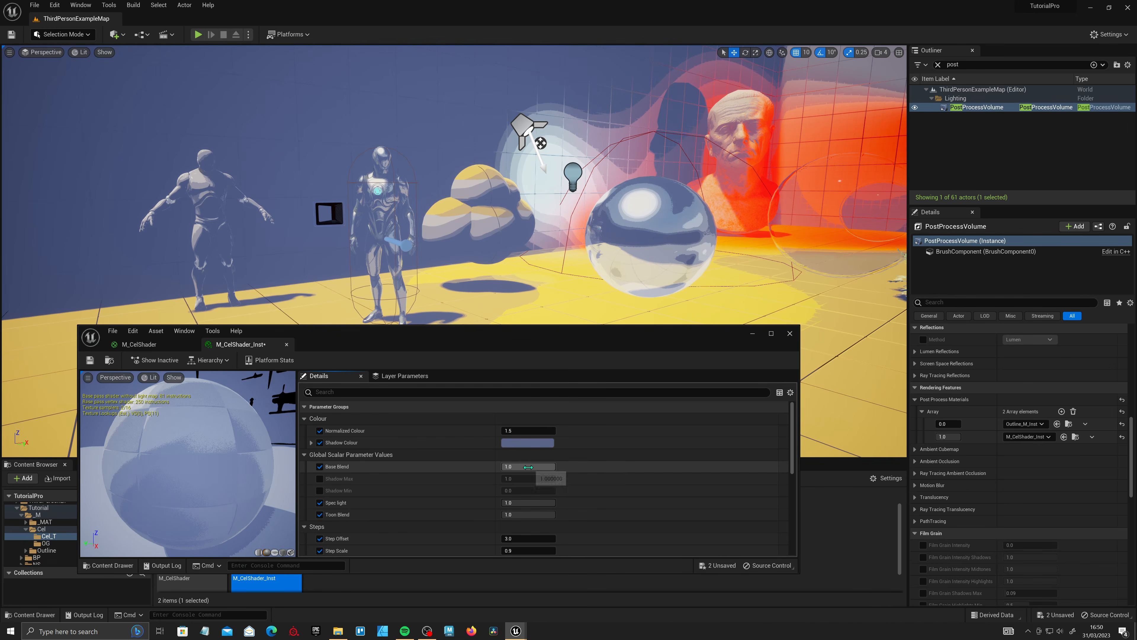
- Preview the scene with Base Blend at 0 and return the value to 1
{"action": "left_click_drag", "start_coordinate": [530, 467], "coordinate": [476, 467]}
{"action": "right_click_drag", "start_coordinate": [576, 250], "coordinate": [868, 255]}
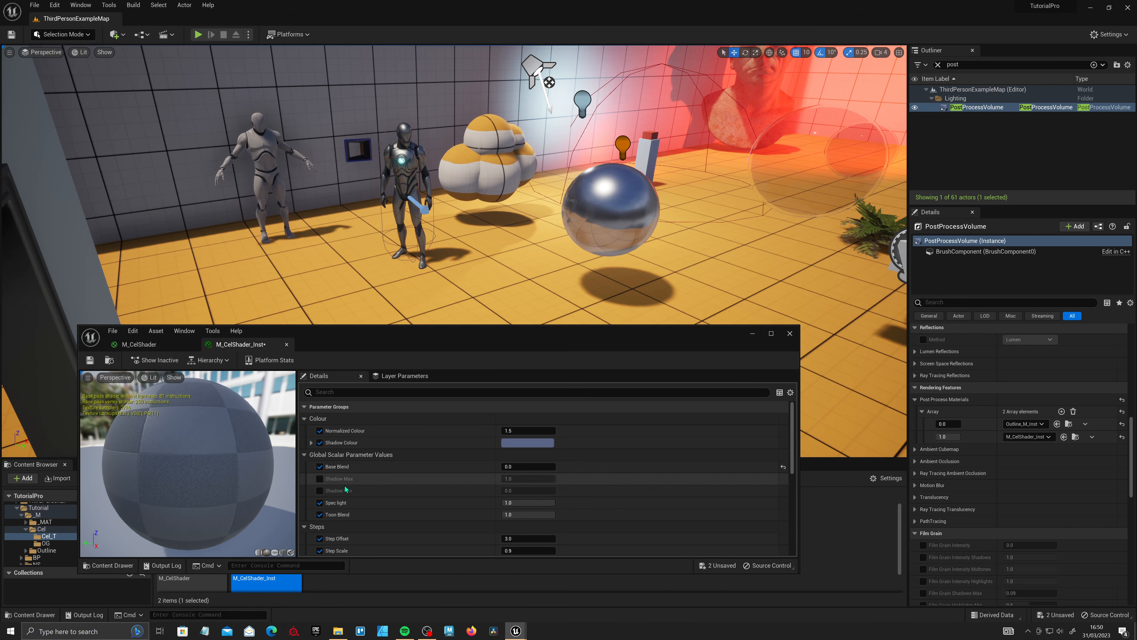
{"action": "left_click_drag", "start_coordinate": [503, 468], "coordinate": [556, 467]}
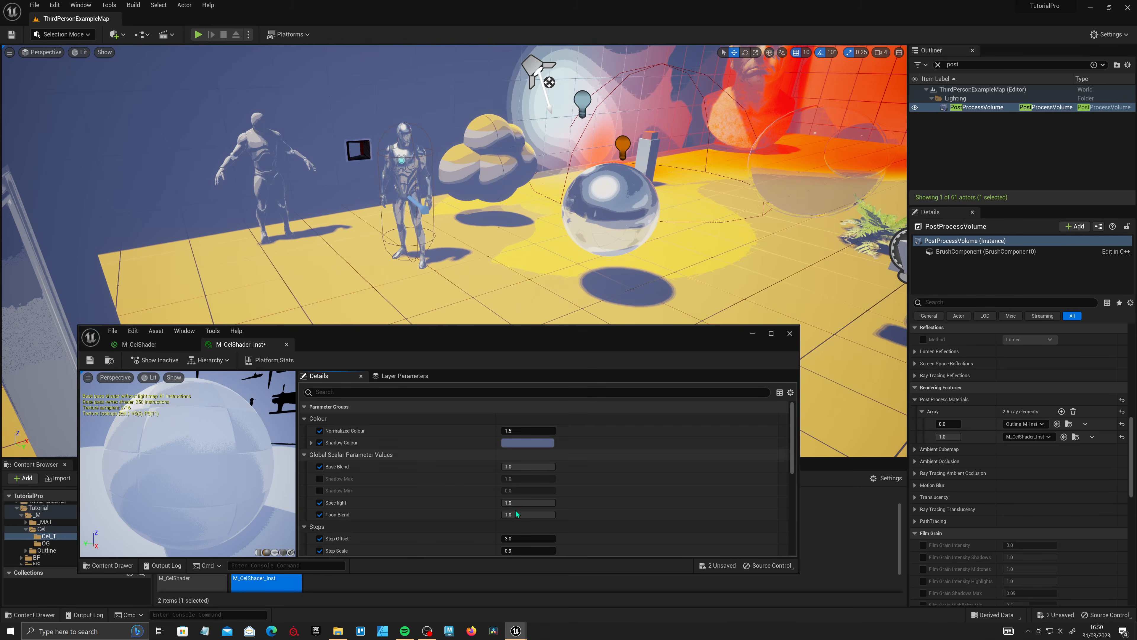
- Preview the scene with Toon Blend at 0, set it to 0.9 and inspect the objects up close
{"action": "left_click_drag", "start_coordinate": [532, 514], "coordinate": [509, 514]}
{"action": "right_click_drag", "start_coordinate": [547, 262], "coordinate": [475, 265]}
{"action": "left_click", "coordinate": [544, 513]}
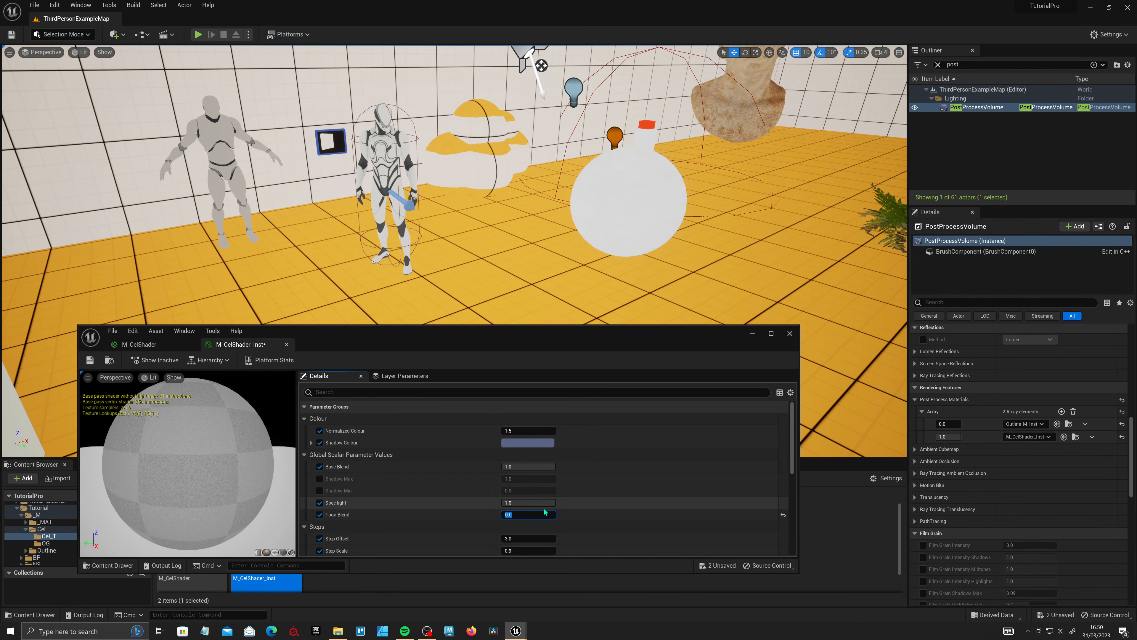
{"action": "type", "text": "0.9"}
{"action": "key", "text": "Return"}
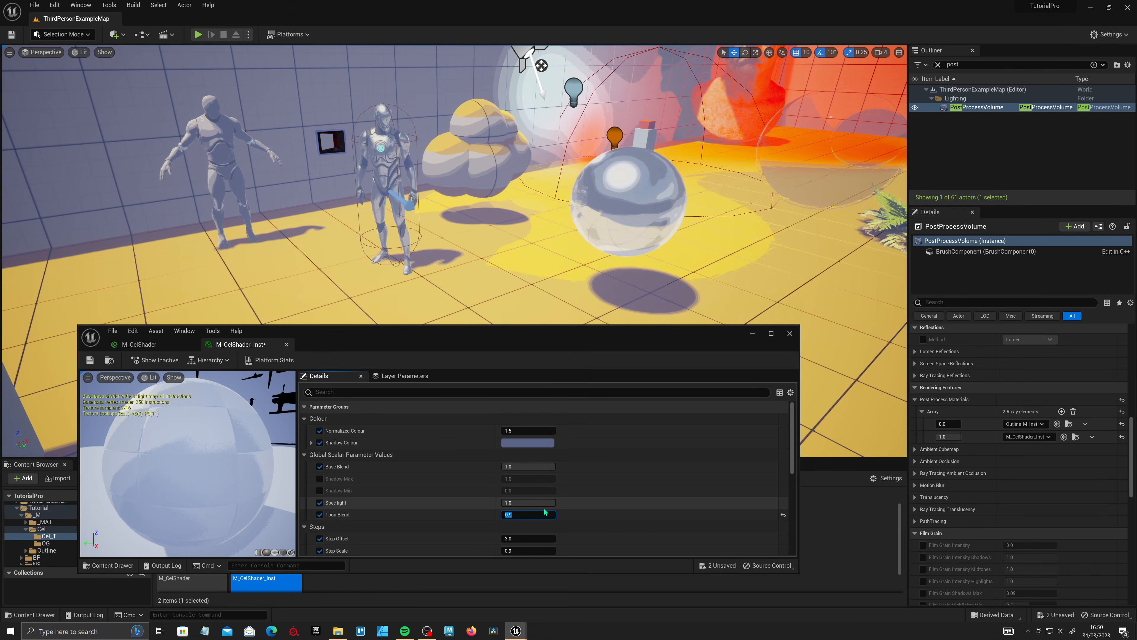
{"action": "mouse_move", "coordinate": [644, 287]}
{"action": "right_mouse_down"}
{"action": "mouse_move", "coordinate": [734, 316]}
{"action": "mouse_move", "coordinate": [528, 300]}
{"action": "mouse_move", "coordinate": [613, 309]}
{"action": "mouse_move", "coordinate": [654, 305]}
{"action": "mouse_move", "coordinate": [653, 291]}
{"action": "right_mouse_up"}
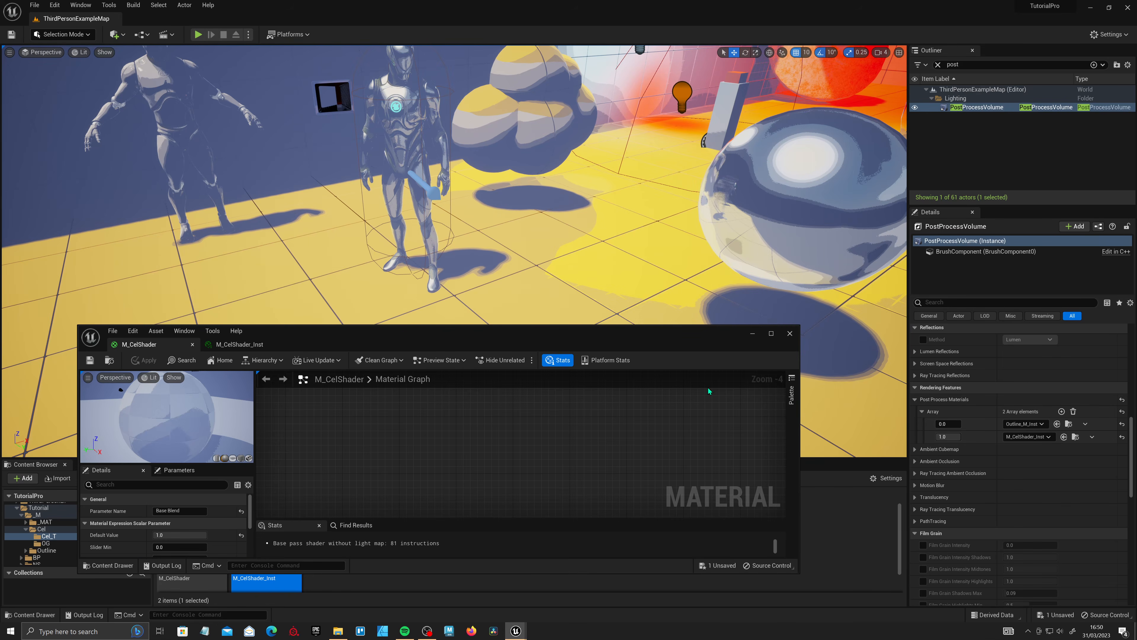
- Move the M_CelShader material result node farther from the final Lerp to make room for more nodes
{"action": "left_click", "coordinate": [770, 333]}
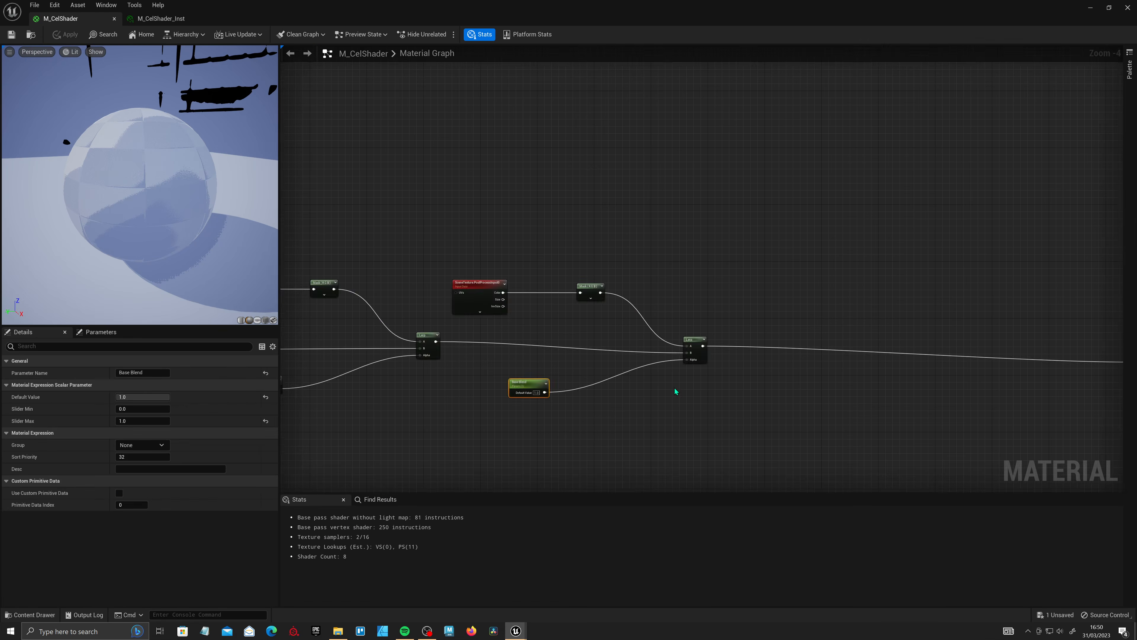
{"action": "scroll", "coordinate": [675, 387], "scroll_direction": "down", "scroll_amount": 2}
{"action": "left_click_drag", "start_coordinate": [786, 359], "coordinate": [850, 354]}
{"action": "right_click_drag", "start_coordinate": [729, 329], "coordinate": [714, 386]}
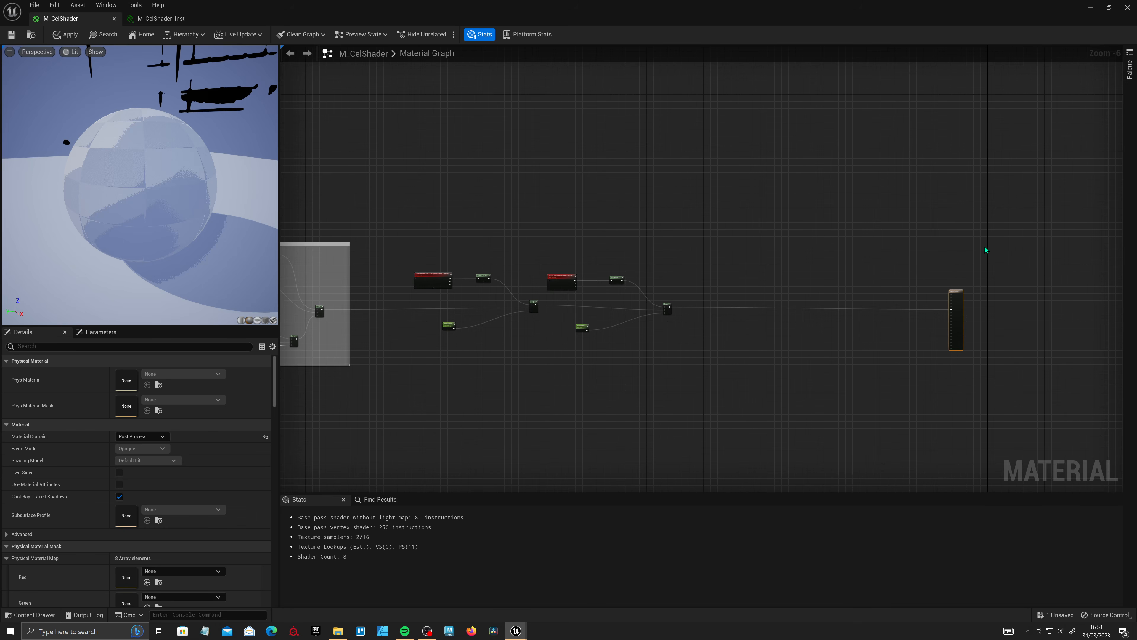
{"action": "right_click_drag", "start_coordinate": [725, 240], "coordinate": [625, 233]}
{"action": "scroll", "coordinate": [685, 264], "scroll_direction": "up", "scroll_amount": 2}
{"action": "right_click_drag", "start_coordinate": [1035, 261], "coordinate": [531, 248]}
{"action": "scroll", "coordinate": [531, 248], "scroll_direction": "down", "scroll_amount": 3}
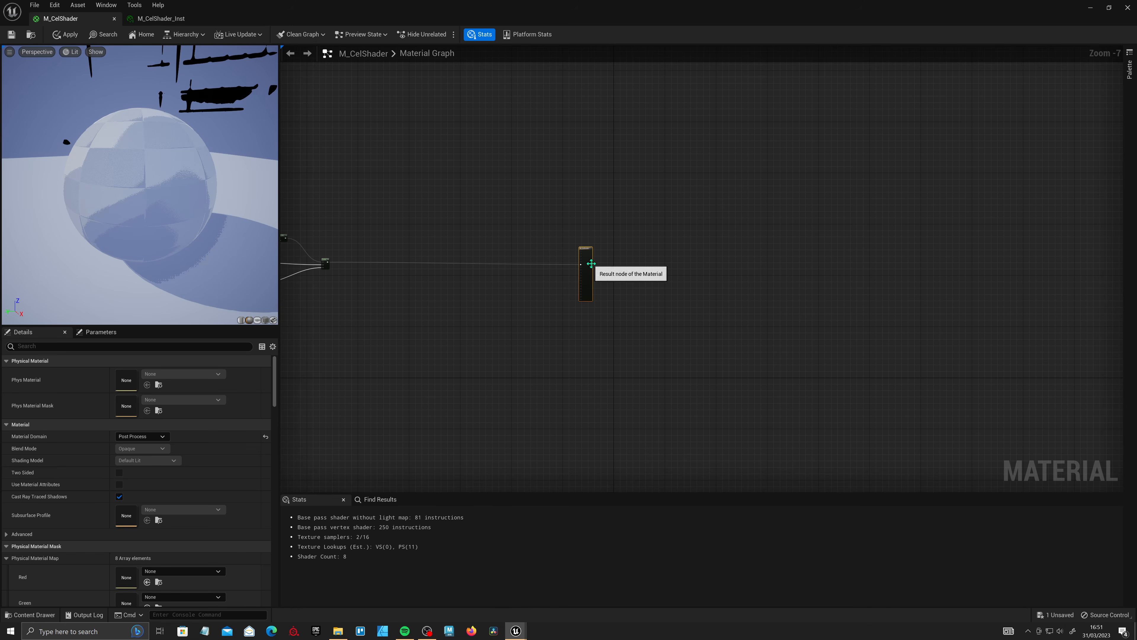
{"action": "left_click_drag", "start_coordinate": [590, 263], "coordinate": [675, 265]}
- Insert a Multiply between the final Lerp and the material result, feeding the Lerp into input A, and align it
{"action": "scroll", "coordinate": [628, 279], "scroll_direction": "up", "scroll_amount": 2}
{"action": "right_click_drag", "start_coordinate": [490, 278], "coordinate": [732, 310]}
{"action": "scroll", "coordinate": [632, 301], "scroll_direction": "up", "scroll_amount": 2}
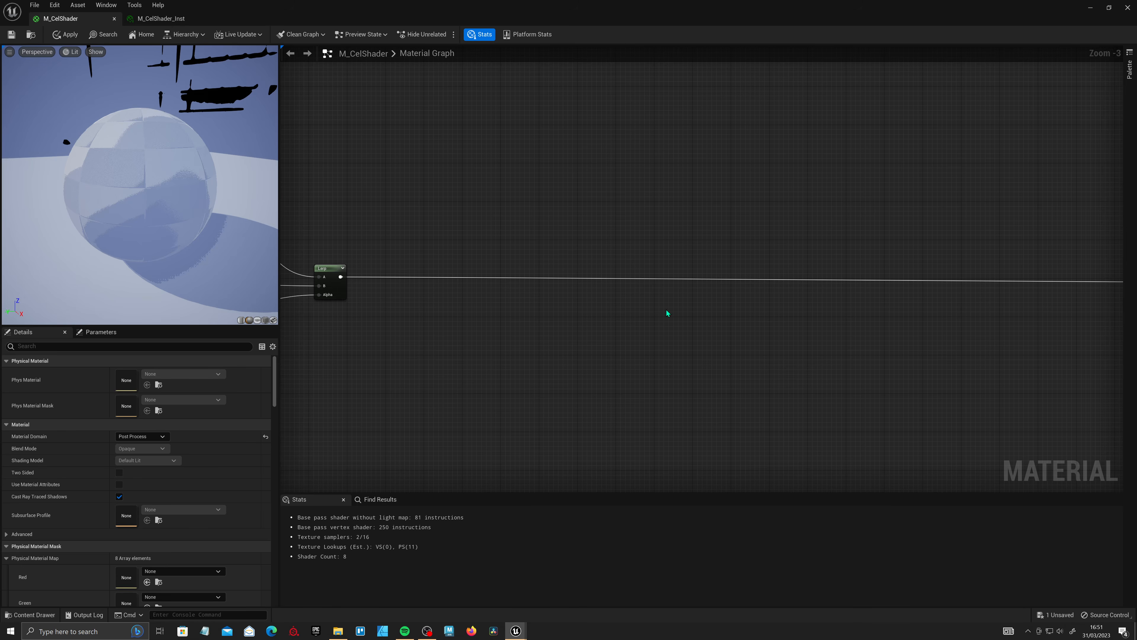
{"action": "key", "text": "m"}
{"action": "left_click", "coordinate": [621, 304]}
{"action": "mouse_move", "coordinate": [341, 281]}
{"action": "left_mouse_down", "text": "ctrl"}
{"action": "mouse_move", "coordinate": [616, 299]}
{"action": "mouse_move", "coordinate": [653, 315]}
{"action": "mouse_move", "coordinate": [400, 272]}
{"action": "mouse_move", "coordinate": [340, 276]}
{"action": "left_mouse_up", "text": "ctrl"}
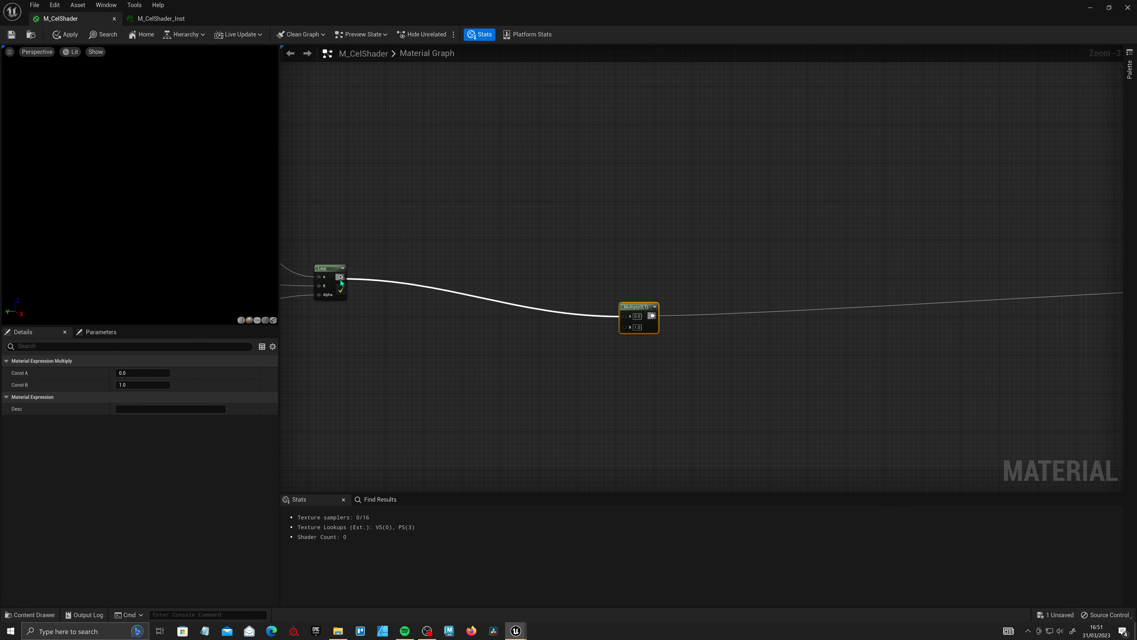
{"action": "left_click_drag", "start_coordinate": [628, 308], "coordinate": [686, 269]}
{"action": "right_click_drag", "start_coordinate": [636, 336], "coordinate": [727, 319]}
- Add a SceneTexture node below the Multiply's input wire and set it to Ambient Occlusion
{"action": "right_click", "coordinate": [603, 336]}
{"action": "type", "text": "sce"}
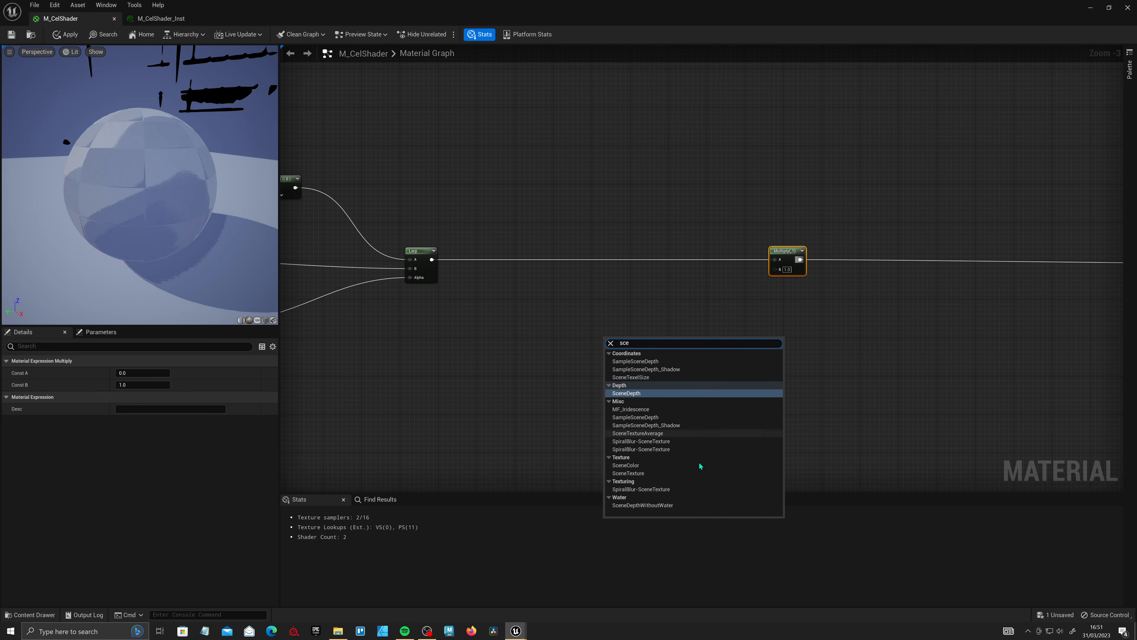
{"action": "left_click", "coordinate": [641, 473]}
{"action": "left_click", "coordinate": [156, 375]}
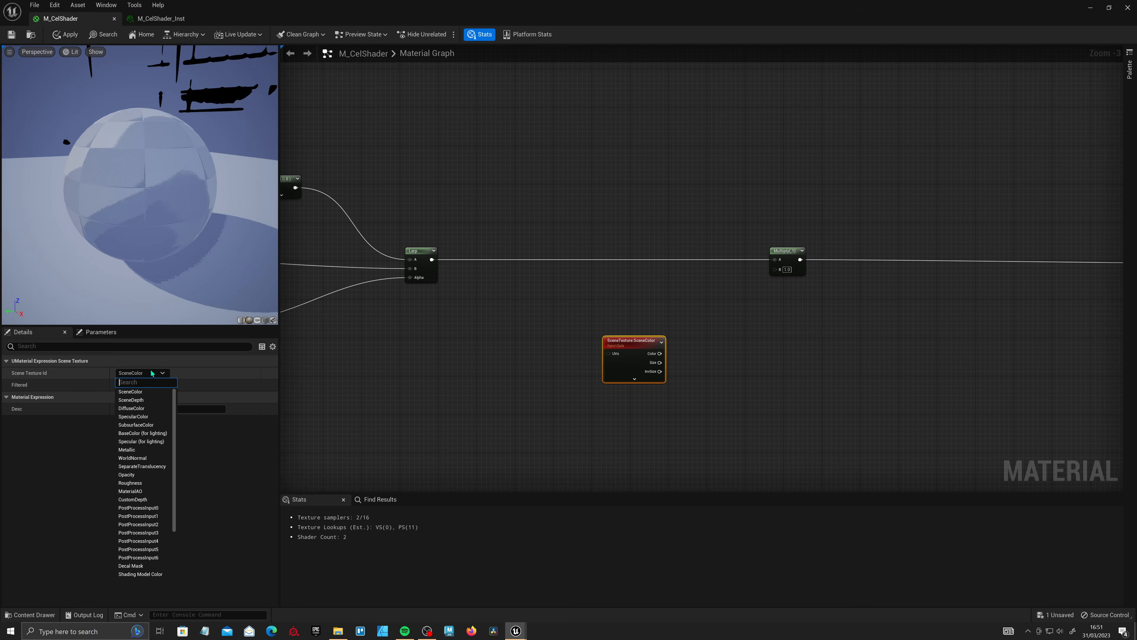
{"action": "type", "text": "am"}
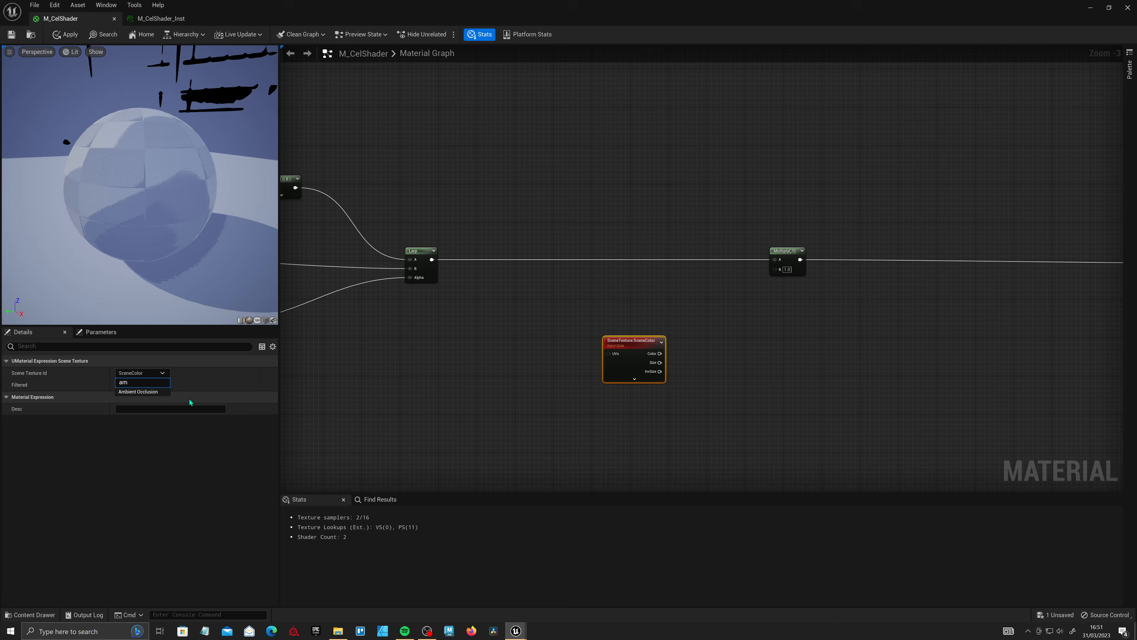
{"action": "left_click", "coordinate": [148, 392]}
- Reposition the Ambient Occlusion node and add a ComponentMask for R only, fed by its Color output
{"action": "left_click_drag", "start_coordinate": [625, 347], "coordinate": [607, 400]}
{"action": "type", "text": "mas"}
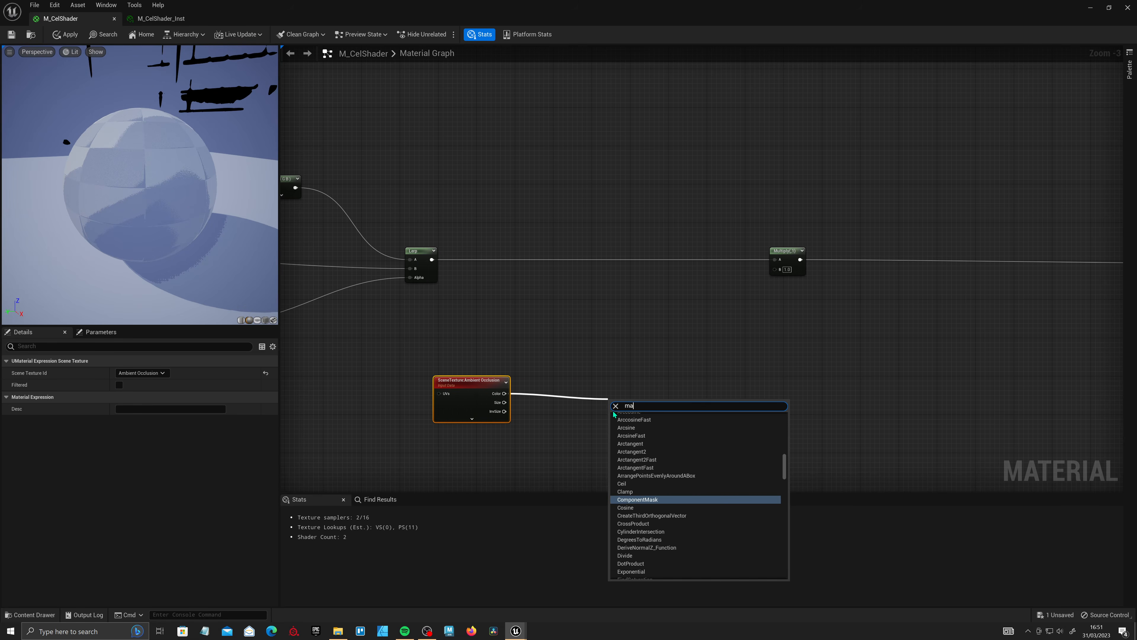
{"action": "left_click", "coordinate": [671, 495]}
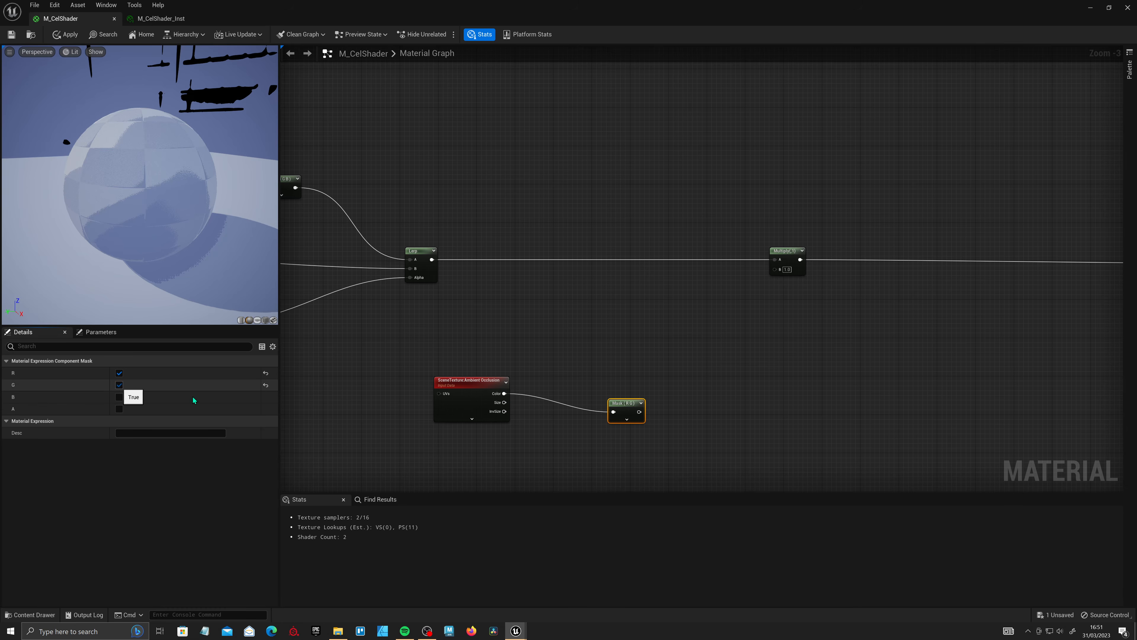
- Add a Lerp with the ambient occlusion mask as Alpha, connect it to Multiply input B, and move the occlusion nodes lower
{"action": "left_click_drag", "start_coordinate": [623, 404], "coordinate": [775, 269]}
{"action": "left_click", "coordinate": [714, 448]}
{"action": "left_click_drag", "start_coordinate": [687, 357], "coordinate": [709, 362]}
{"action": "left_click_drag", "start_coordinate": [734, 417], "coordinate": [488, 371]}
{"action": "left_click_drag", "start_coordinate": [697, 358], "coordinate": [702, 392]}
{"action": "left_click", "coordinate": [685, 388]}
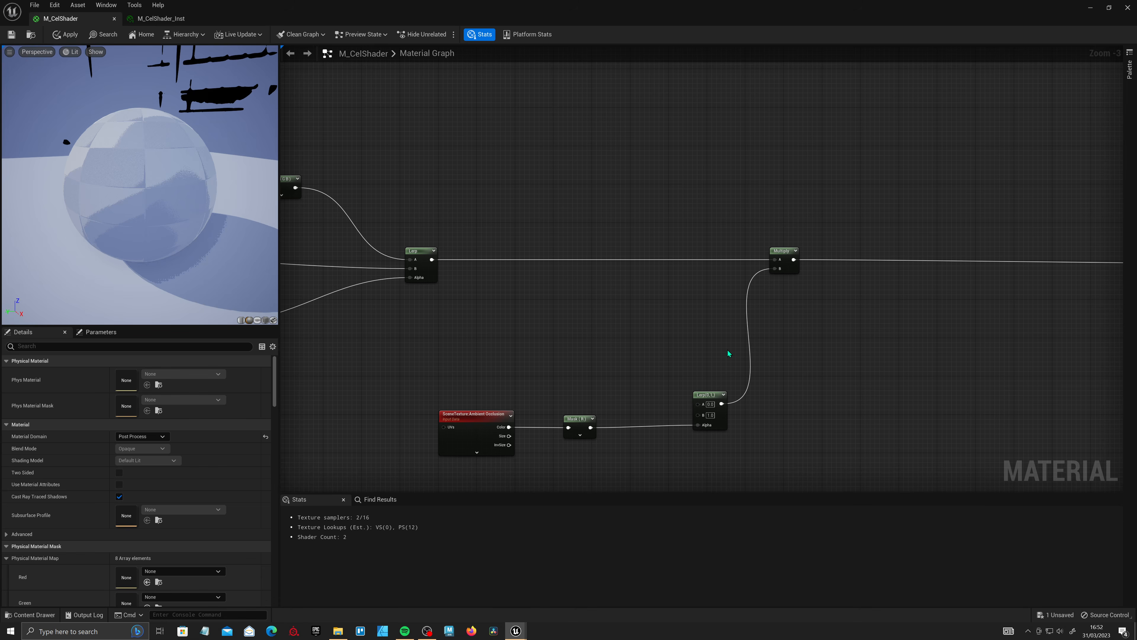
{"action": "left_click_drag", "start_coordinate": [627, 389], "coordinate": [496, 430]}
{"action": "left_click_drag", "start_coordinate": [581, 420], "coordinate": [566, 444]}
- Add a scalar parameter named AO Min above the ambient occlusion nodes and connect it to their Lerp's input A
{"action": "right_click_drag", "start_coordinate": [541, 384], "coordinate": [595, 364]}
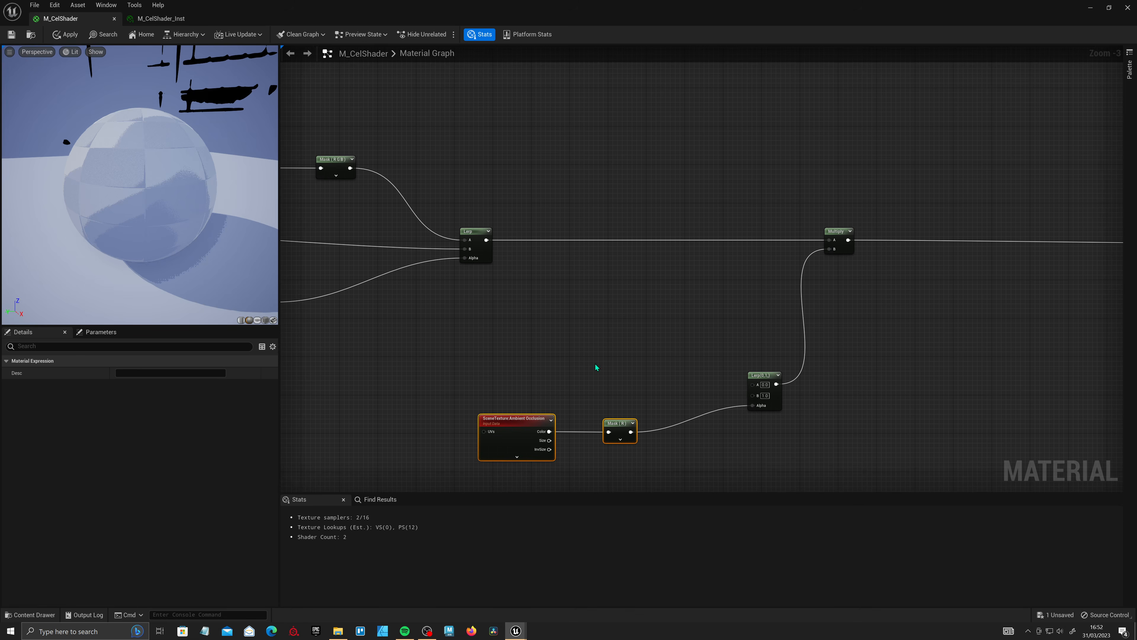
{"action": "left_click", "coordinate": [637, 341]}
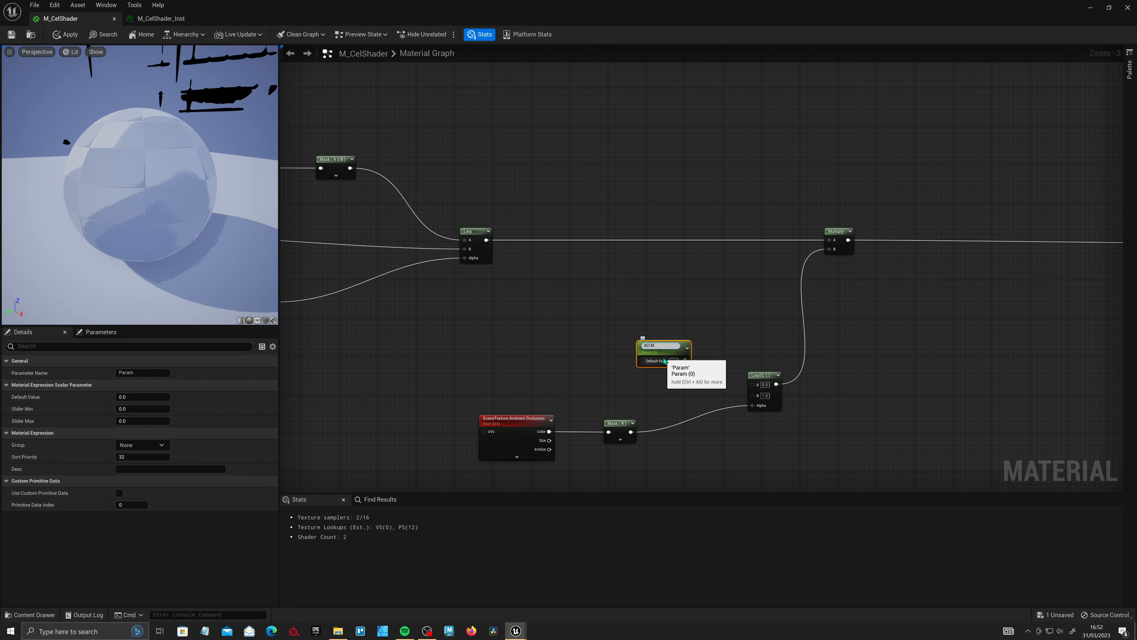
{"action": "left_click_drag", "start_coordinate": [685, 358], "coordinate": [594, 365]}
- Duplicate AO Min as a parameter named AO Max, set its default value to 1 and connect it to the Lerp's input B
{"action": "key", "text": "ctrl+d"}
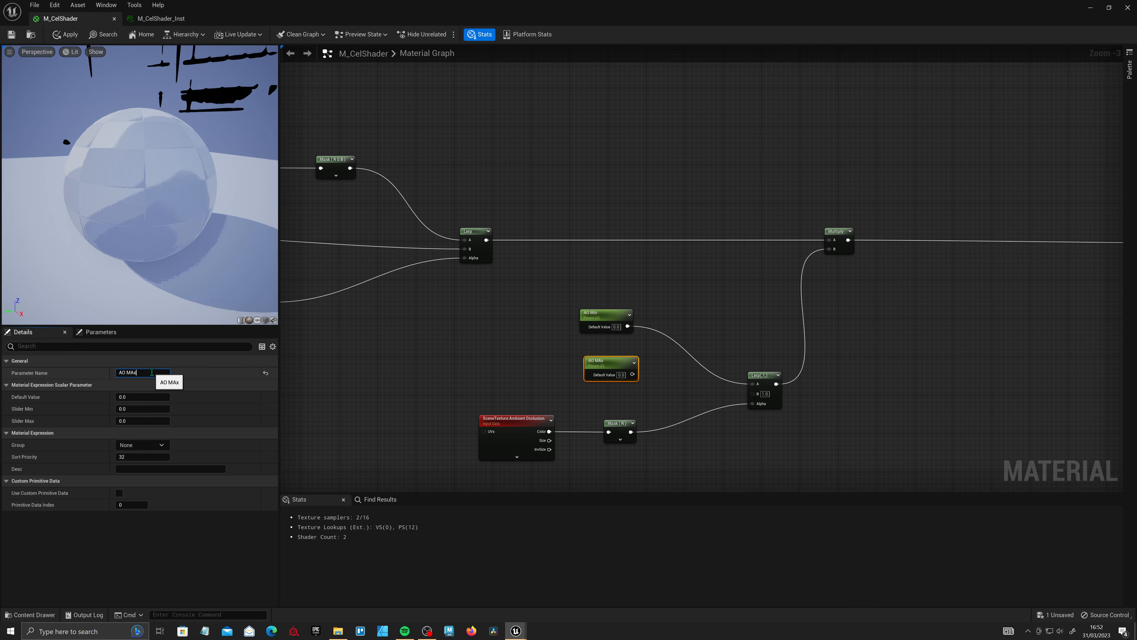
{"action": "type", "text": "x"}
{"action": "key", "text": "Return"}
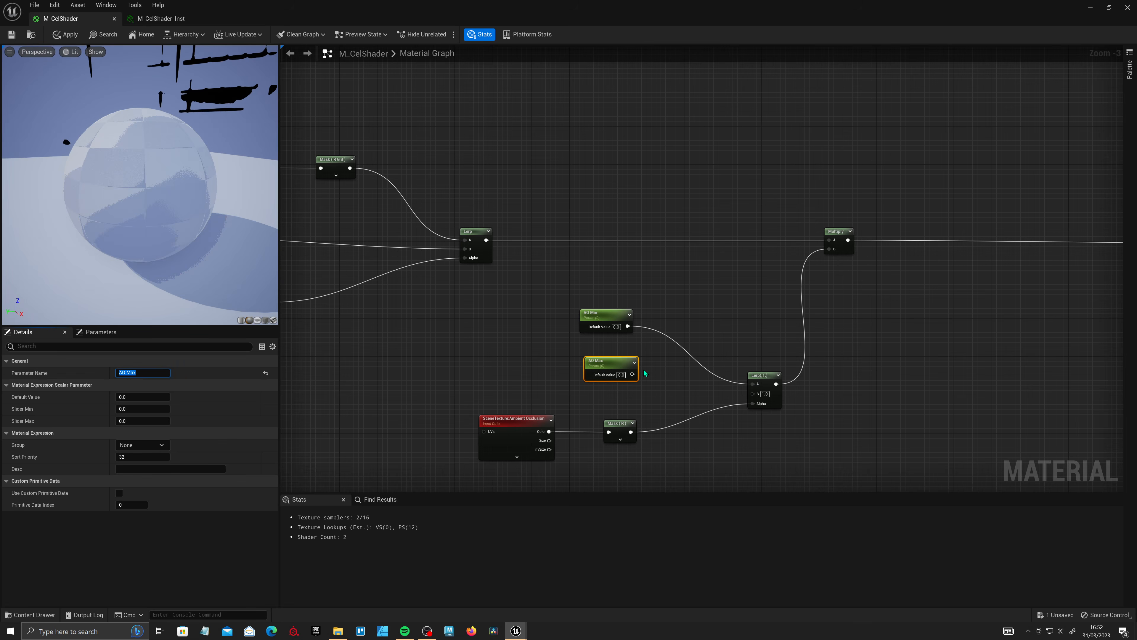
{"action": "left_click", "coordinate": [143, 396]}
{"action": "type", "text": "1"}
{"action": "key", "text": "Return"}
{"action": "left_click", "coordinate": [570, 380]}
{"action": "left_click_drag", "start_coordinate": [632, 375], "coordinate": [753, 393]}
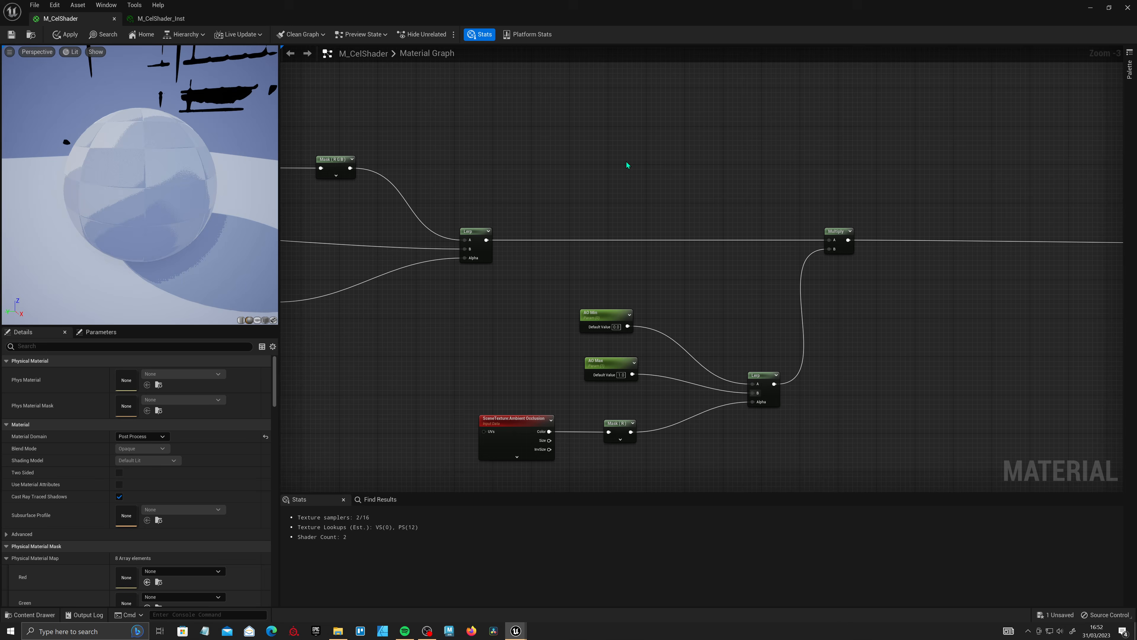
- Move the AO Max parameter further below AO Min, then shift the whole ambient occlusion node group lower in the graph
{"action": "left_click_drag", "start_coordinate": [627, 364], "coordinate": [622, 378]}
{"action": "left_click_drag", "start_coordinate": [544, 359], "coordinate": [652, 404]}
{"action": "right_click_drag", "start_coordinate": [652, 405], "coordinate": [609, 406]}
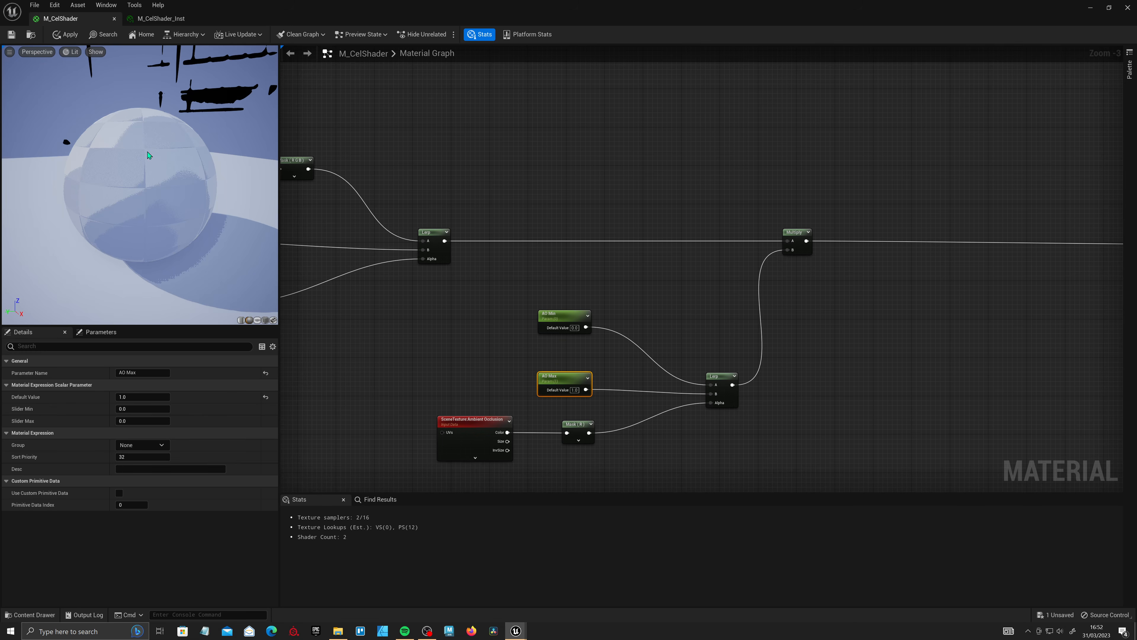
{"action": "right_click_drag", "start_coordinate": [440, 243], "coordinate": [472, 260]}
{"action": "left_click", "coordinate": [521, 262]}
{"action": "left_click_drag", "start_coordinate": [632, 370], "coordinate": [630, 371]}
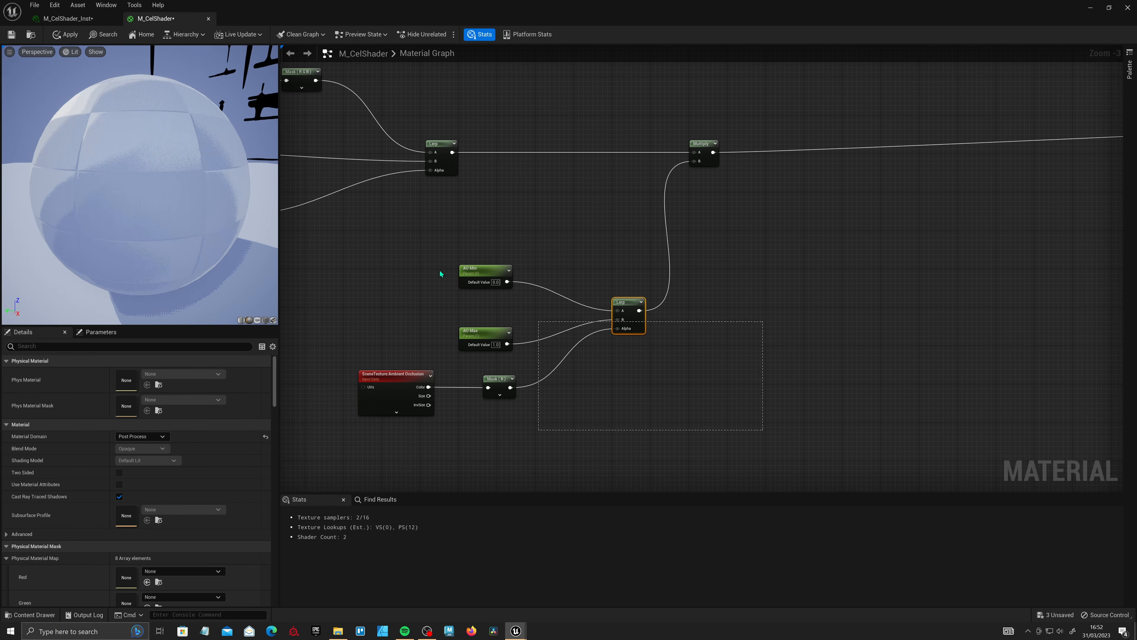
{"action": "left_click_drag", "start_coordinate": [440, 274], "coordinate": [431, 271]}
{"action": "right_click_drag", "start_coordinate": [551, 243], "coordinate": [559, 256]}
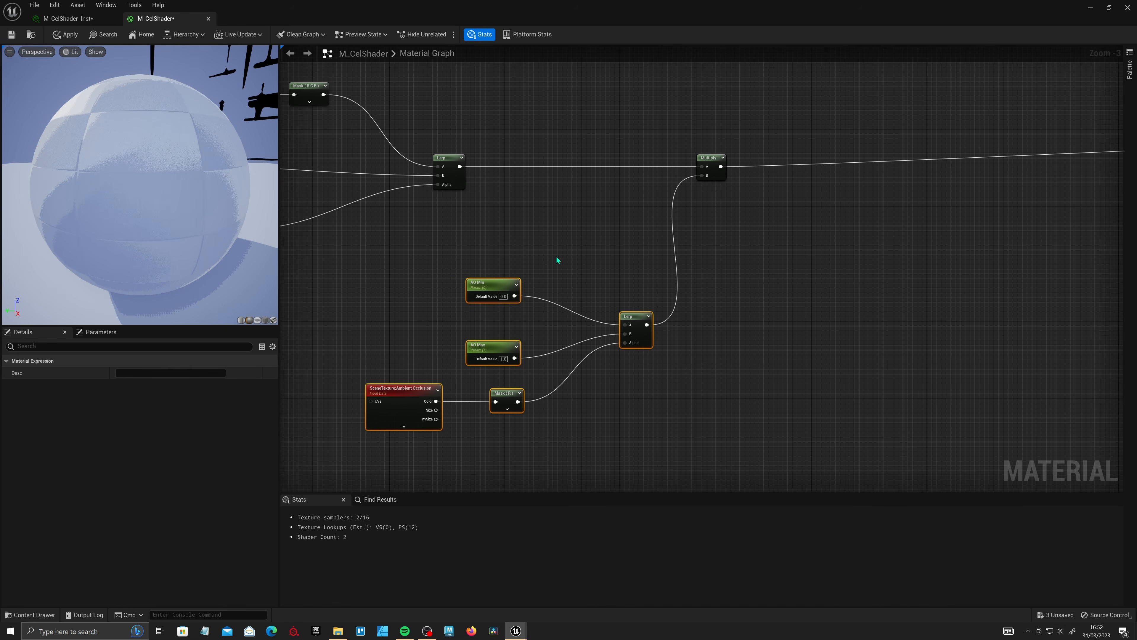
- Add a LinearInterpolate node and place it just below the Multiply node
{"action": "left_click", "coordinate": [701, 333]}
{"action": "right_click", "coordinate": [713, 268]}
{"action": "type", "text": "lerp"}
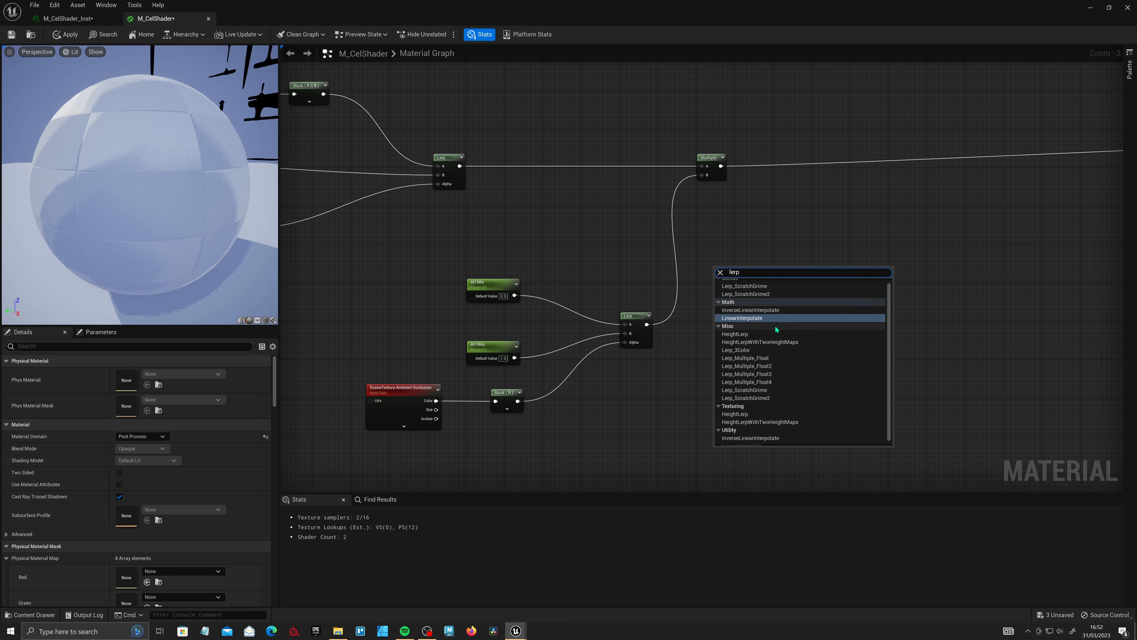
{"action": "left_click", "coordinate": [752, 318]}
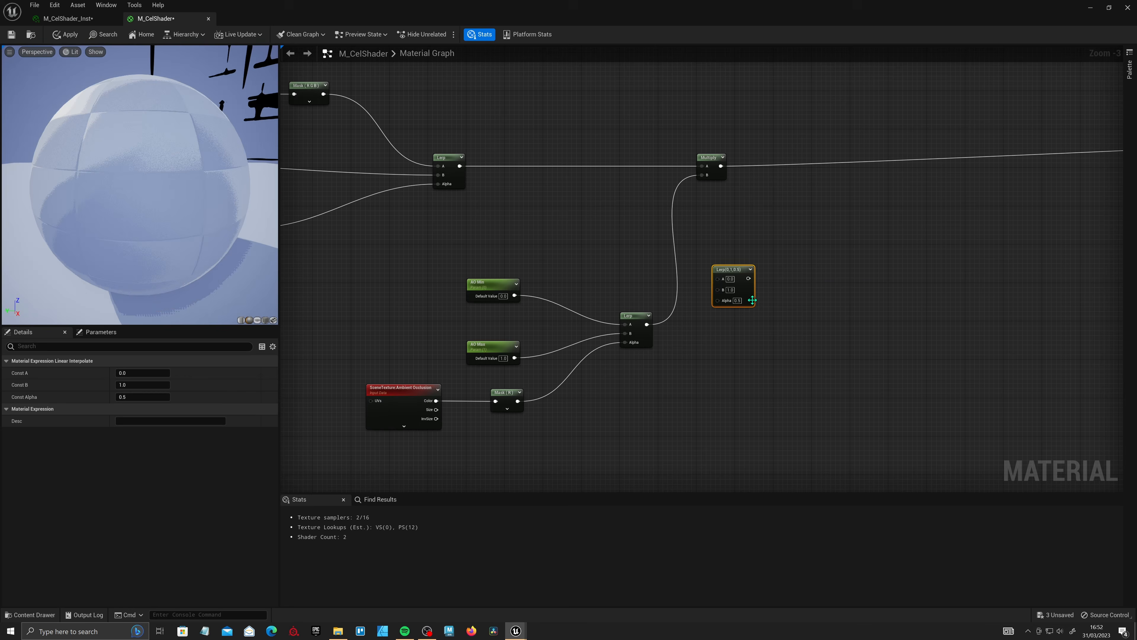
{"action": "left_click_drag", "start_coordinate": [727, 265], "coordinate": [767, 226]}
- Add a Saturate node on the ambient occlusion Lerp's output and connect it to the new Lerp's Alpha
{"action": "left_click", "coordinate": [684, 315]}
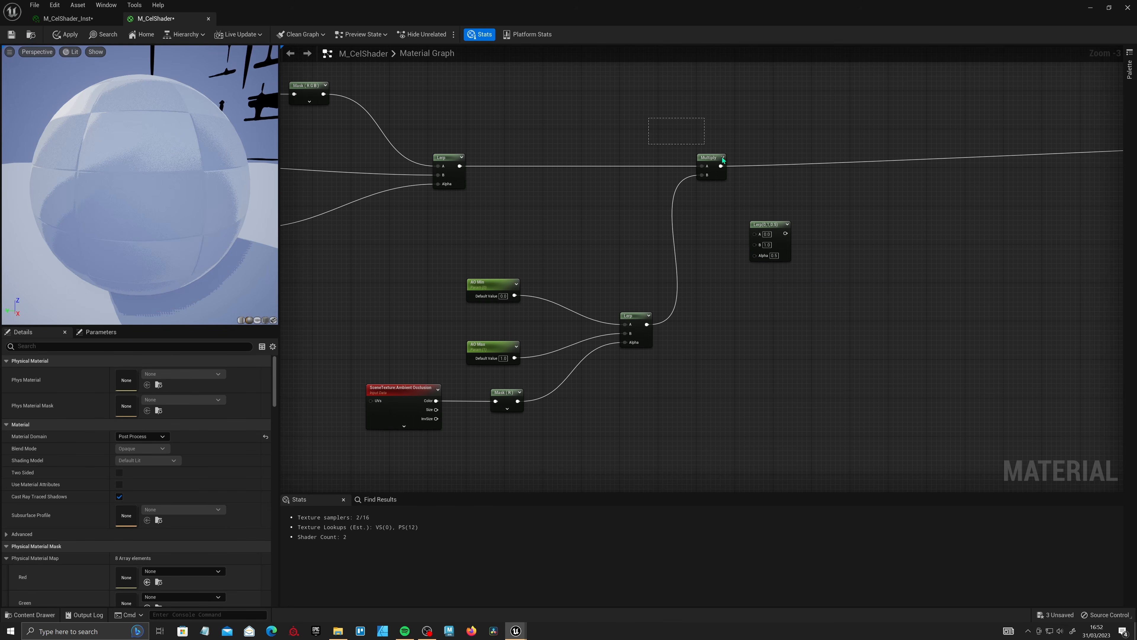
{"action": "left_click_drag", "start_coordinate": [647, 324], "coordinate": [714, 321]}
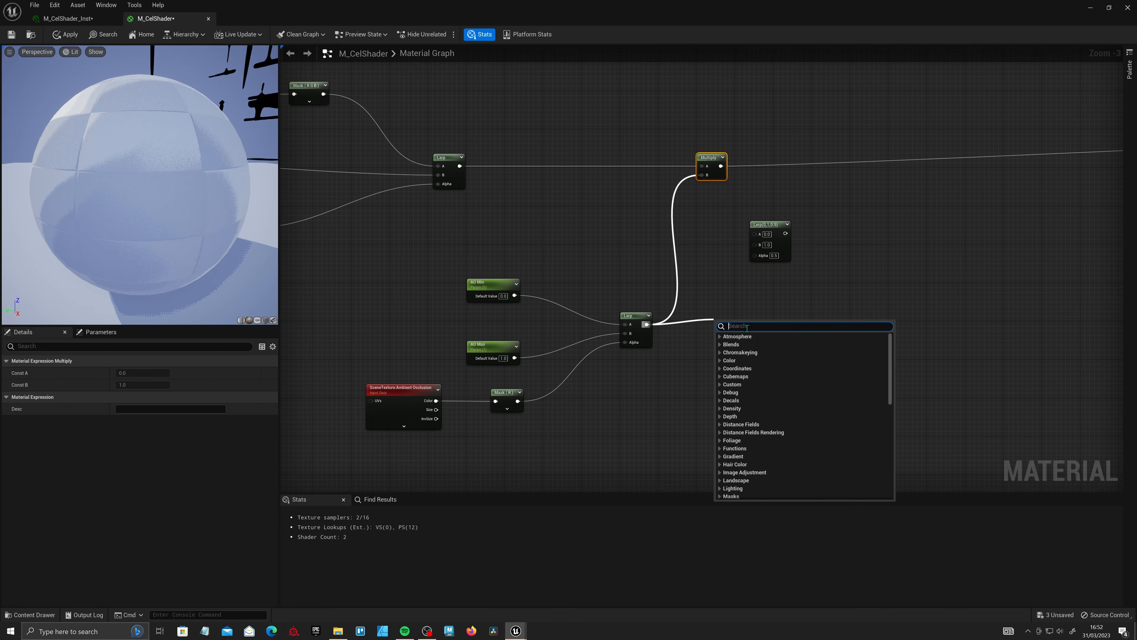
{"action": "type", "text": "satu"}
{"action": "key", "text": "Return"}
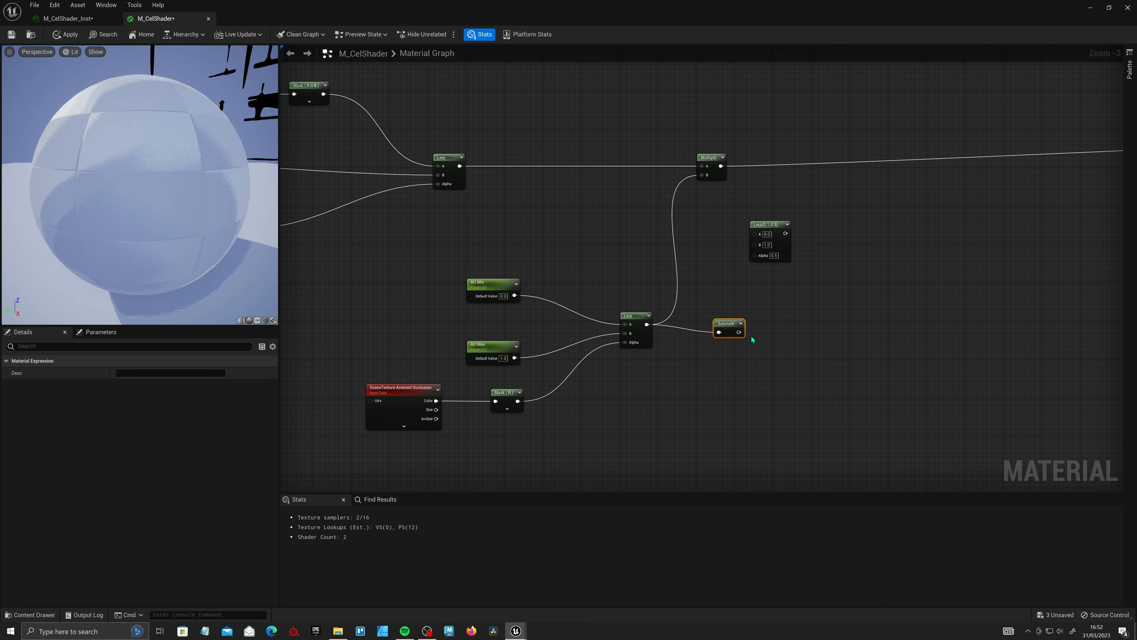
{"action": "left_click_drag", "start_coordinate": [765, 306], "coordinate": [755, 255]}
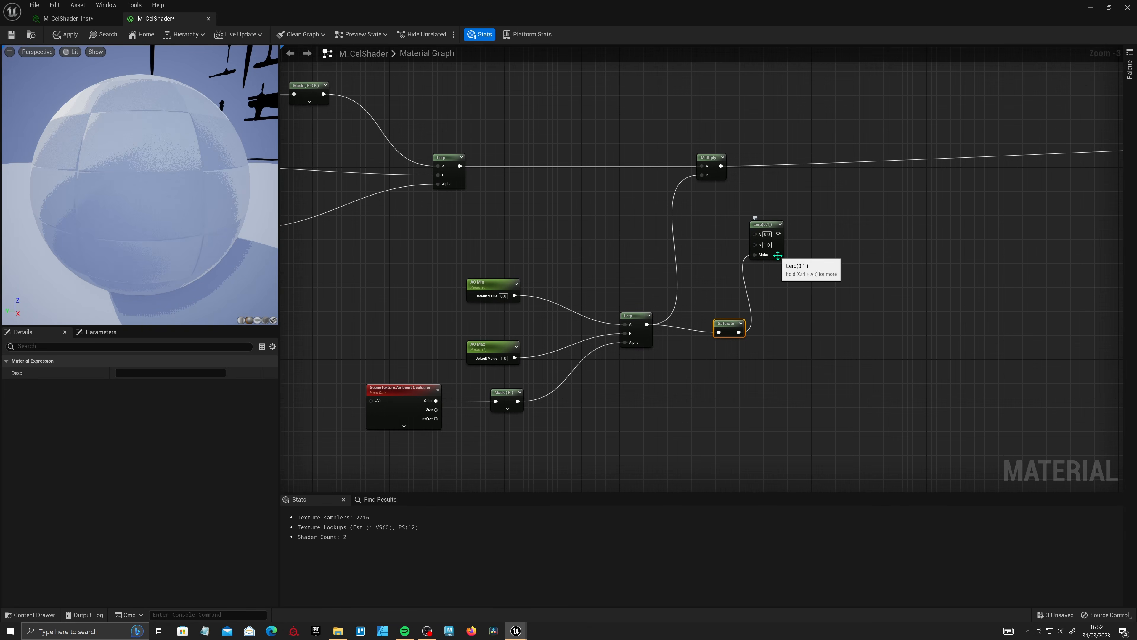
- Connect the output of the Lerp before the Multiply to the new Lerp's input B
{"action": "left_click_drag", "start_coordinate": [459, 166], "coordinate": [755, 246]}
{"action": "right_click_drag", "start_coordinate": [801, 251], "coordinate": [746, 283]}
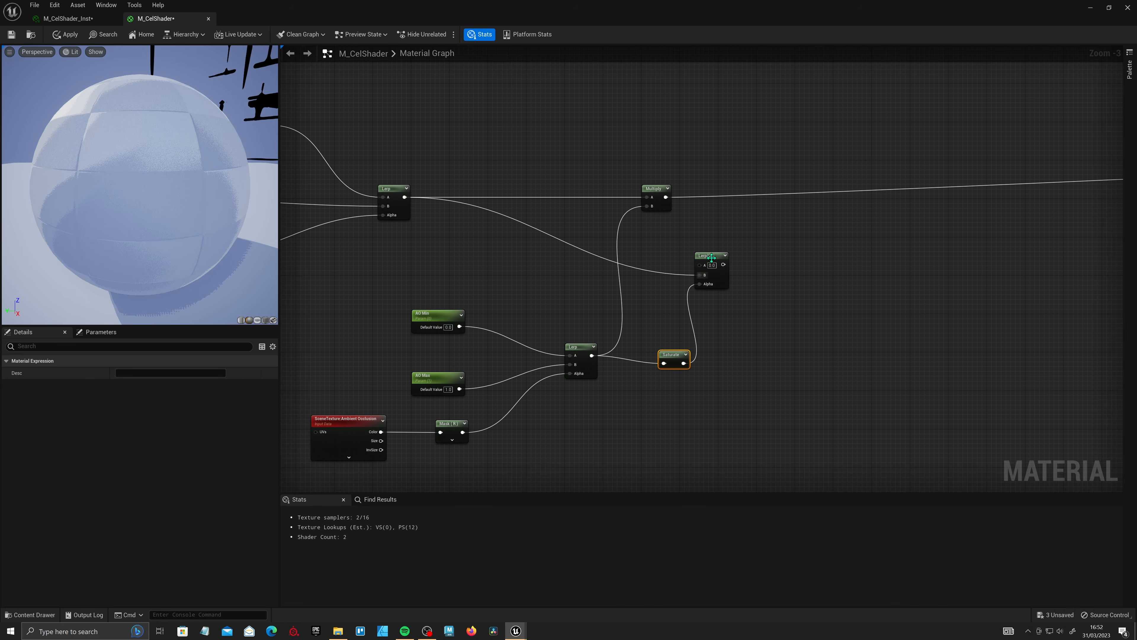
{"action": "left_click_drag", "start_coordinate": [351, 292], "coordinate": [610, 458]}
{"action": "left_click", "coordinate": [441, 381]}
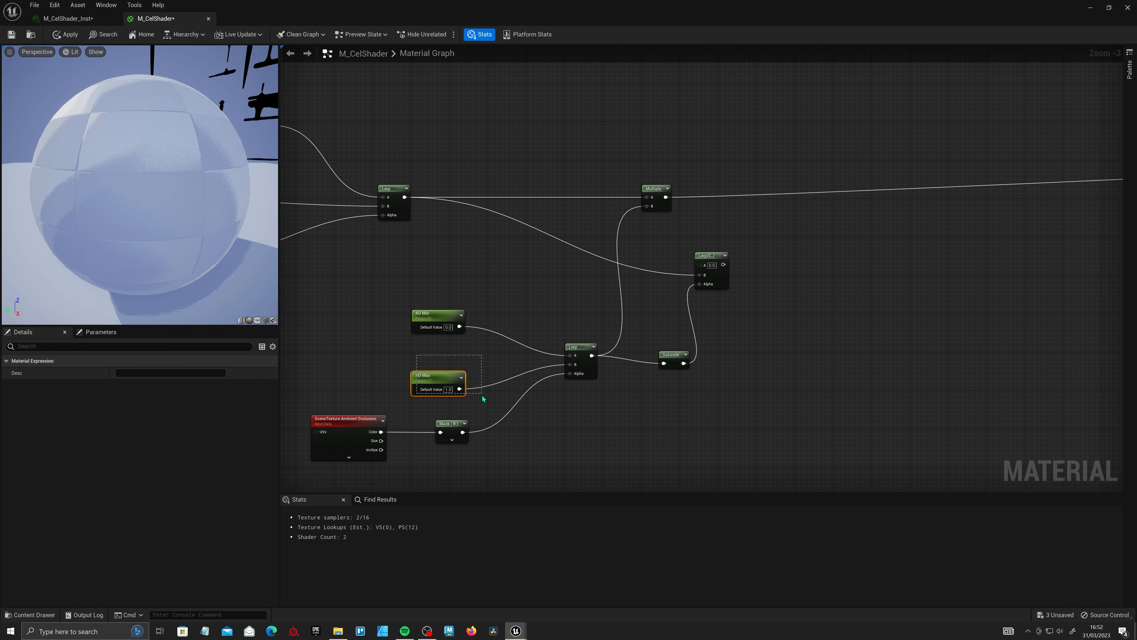
- Transfer the Multiply's output connection to the new Lerp, delete the Multiply node and move the Lerp into its place
{"action": "left_click_drag", "start_coordinate": [666, 196], "coordinate": [770, 197], "text": "ctrl"}
{"action": "right_click_drag", "start_coordinate": [667, 197], "coordinate": [664, 239]}
{"action": "left_click", "coordinate": [664, 238]}
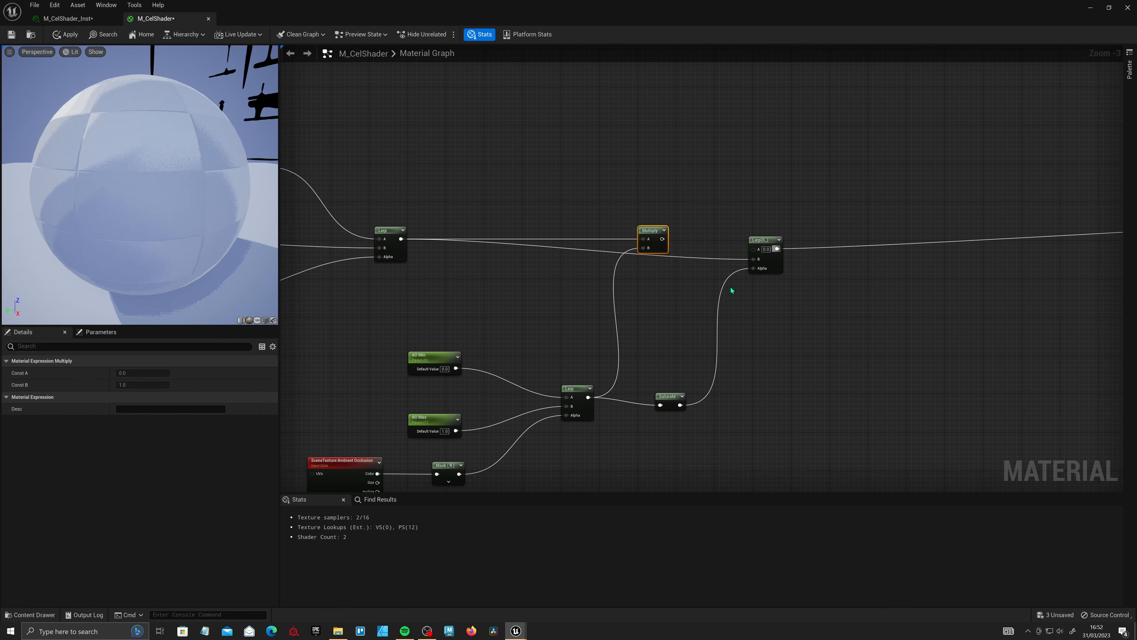
{"action": "key", "text": "Delete"}
{"action": "left_click_drag", "start_coordinate": [690, 216], "coordinate": [788, 286]}
{"action": "left_click_drag", "start_coordinate": [780, 261], "coordinate": [751, 246]}
{"action": "left_click", "coordinate": [664, 219]}
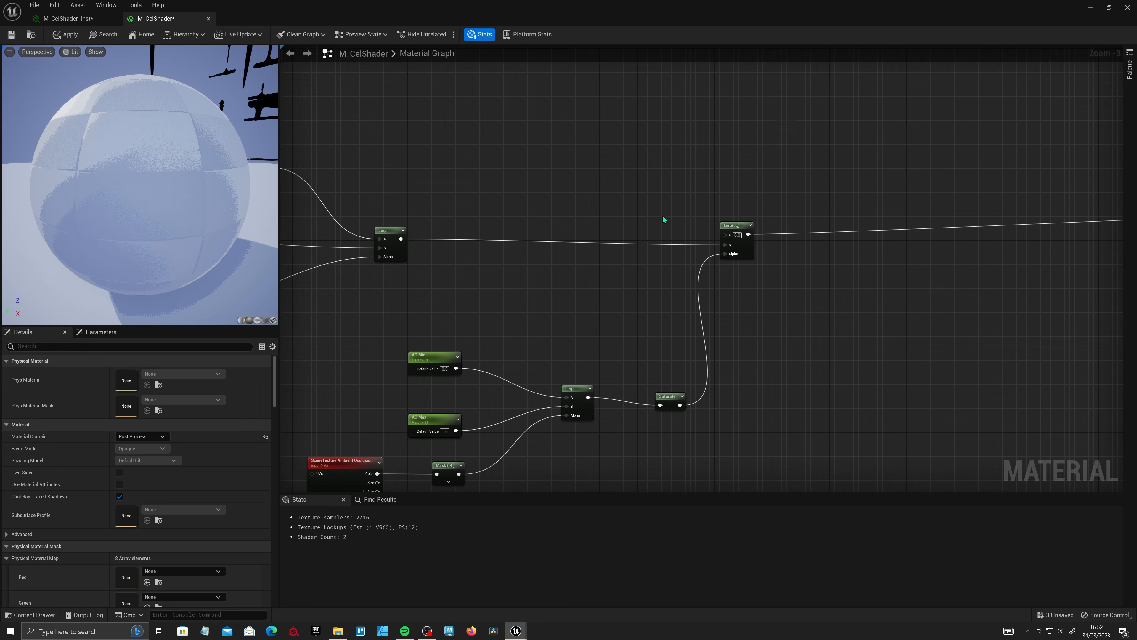
- Add a Constant3Vector coloured light green (0.32251, 1.0, 0.20102) and connect it to the new Lerp's input A
{"action": "left_click", "coordinate": [621, 171]}
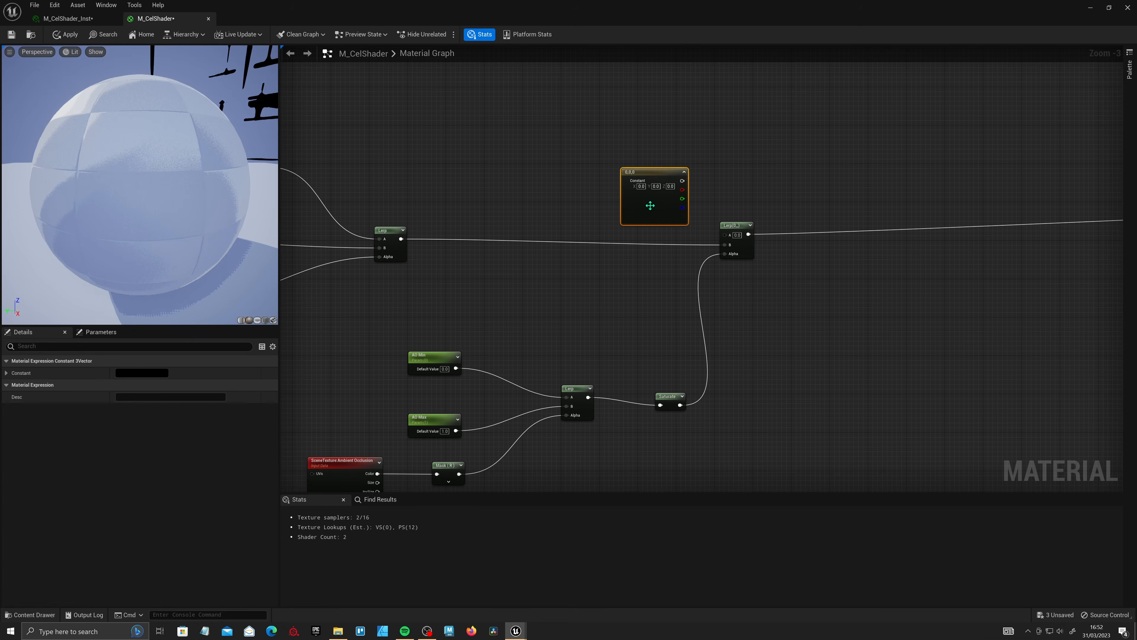
{"action": "left_click", "coordinate": [150, 373]}
{"action": "right_click", "coordinate": [646, 210]}
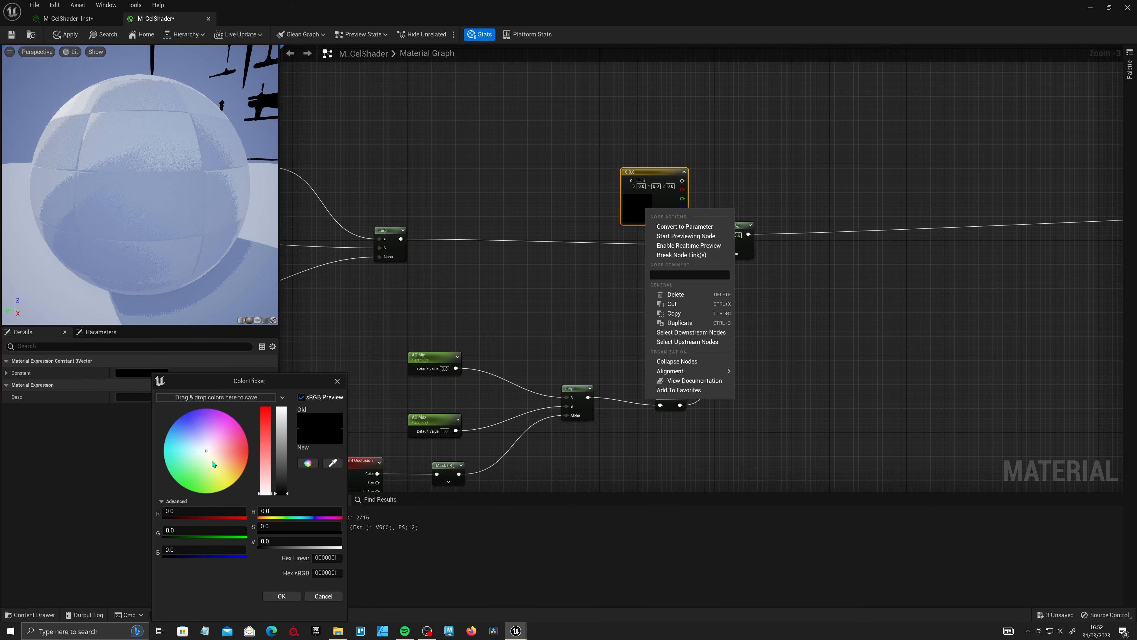
{"action": "left_click_drag", "start_coordinate": [214, 463], "coordinate": [196, 483]}
{"action": "left_click_drag", "start_coordinate": [278, 475], "coordinate": [288, 396]}
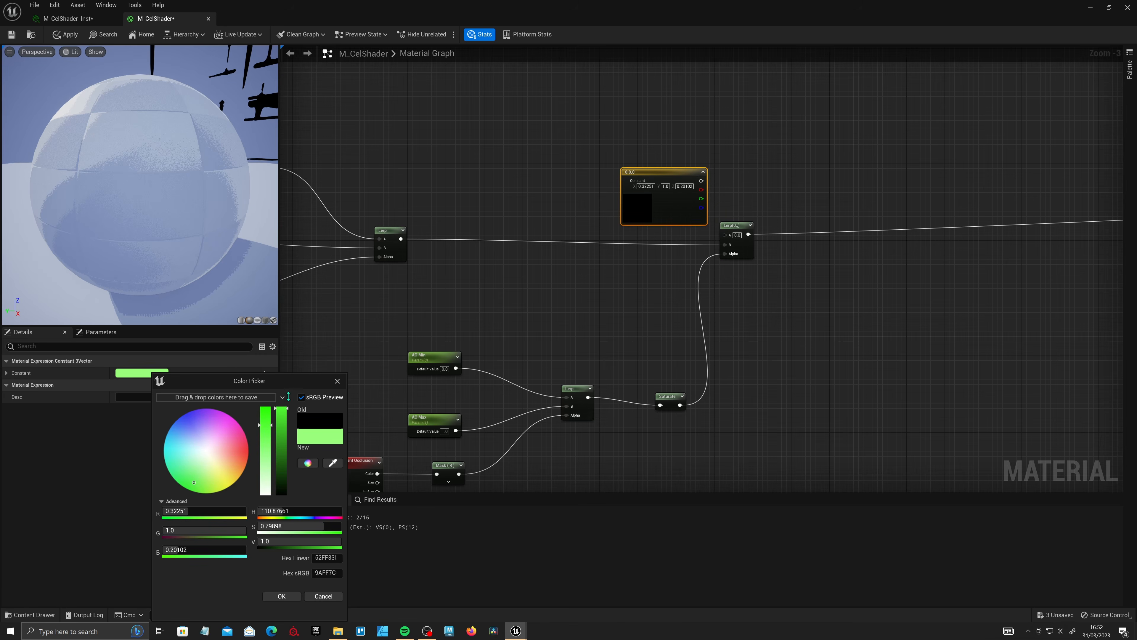
{"action": "left_click", "coordinate": [281, 596]}
{"action": "left_click_drag", "start_coordinate": [701, 181], "coordinate": [730, 235]}
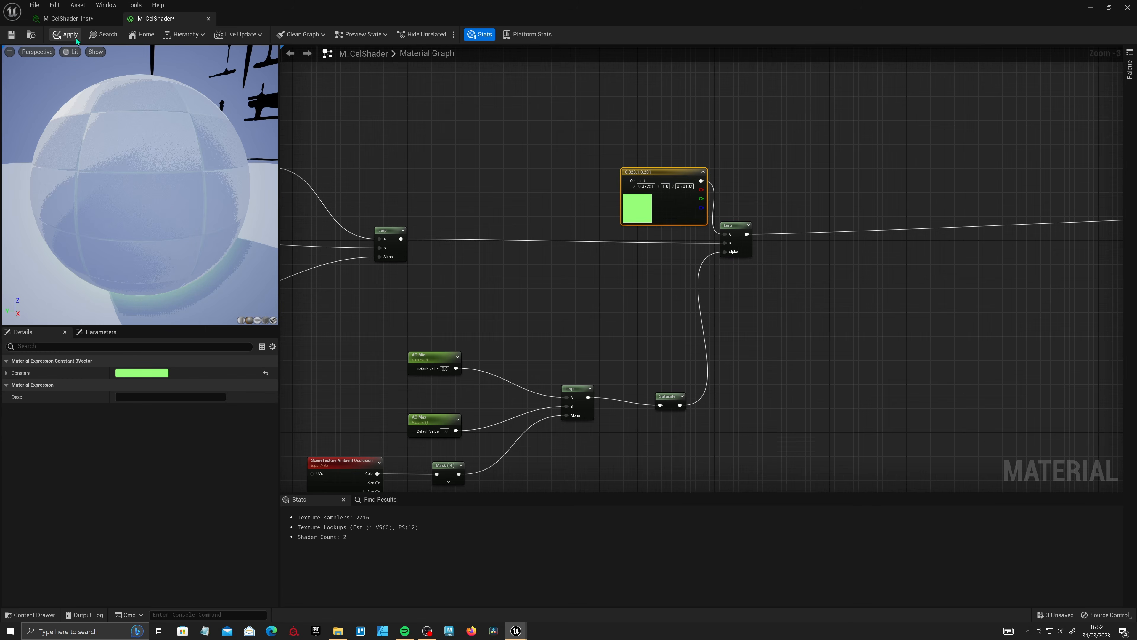
- Apply the material changes and shrink the material editor window to expose the level viewport
{"action": "left_click", "coordinate": [67, 34]}
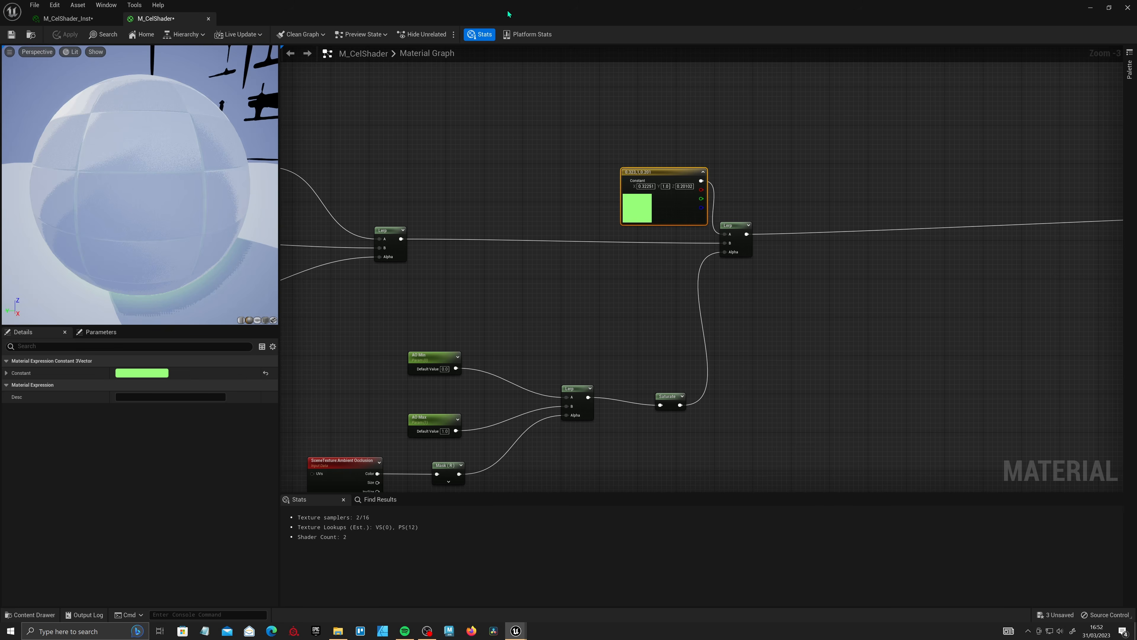
{"action": "left_click_drag", "start_coordinate": [509, 13], "coordinate": [323, 397]}
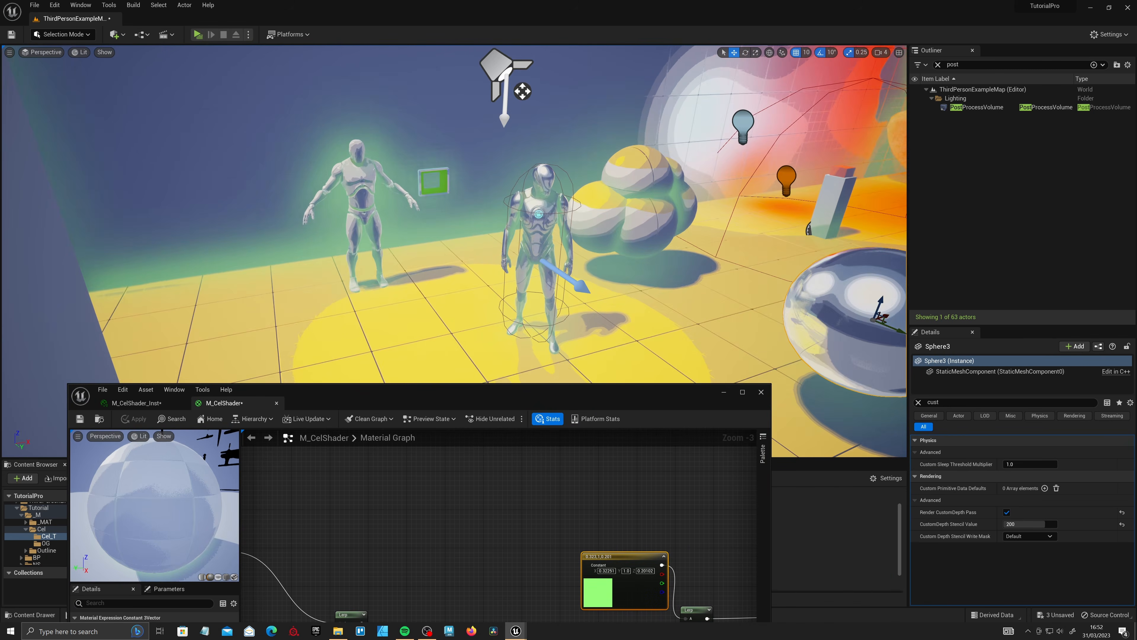
{"action": "right_click_drag", "start_coordinate": [417, 242], "coordinate": [413, 243]}
- Try an AO Max value of 1.186233 in the M_CelShader_Inst material instance, keeping the level viewport in view
{"action": "left_click", "coordinate": [168, 404]}
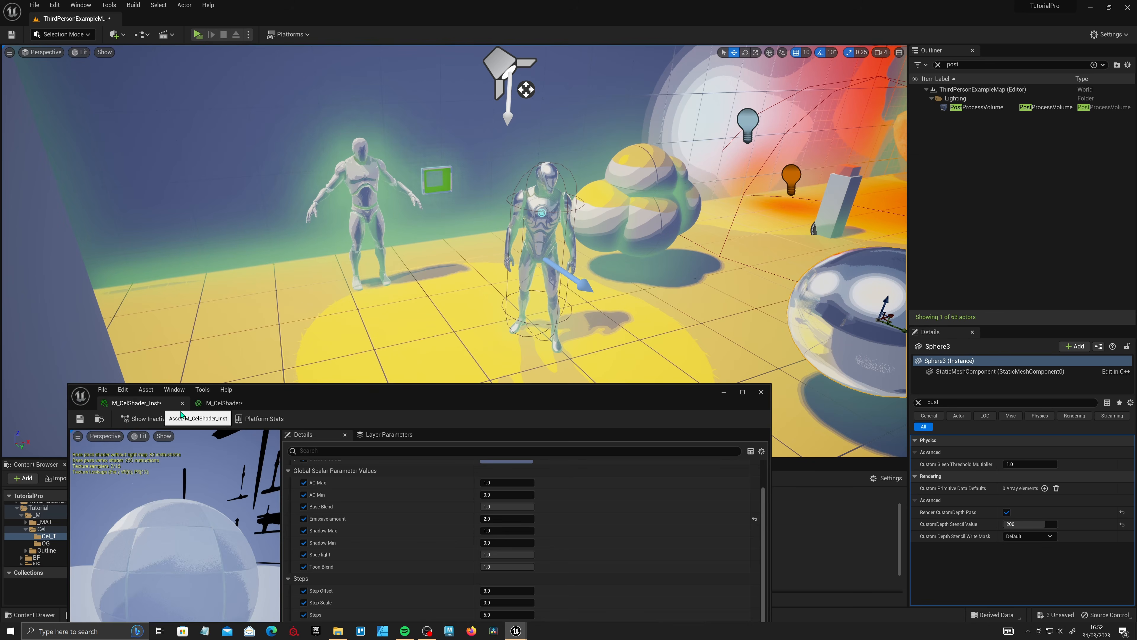
{"action": "left_click_drag", "start_coordinate": [449, 400], "coordinate": [417, 283]}
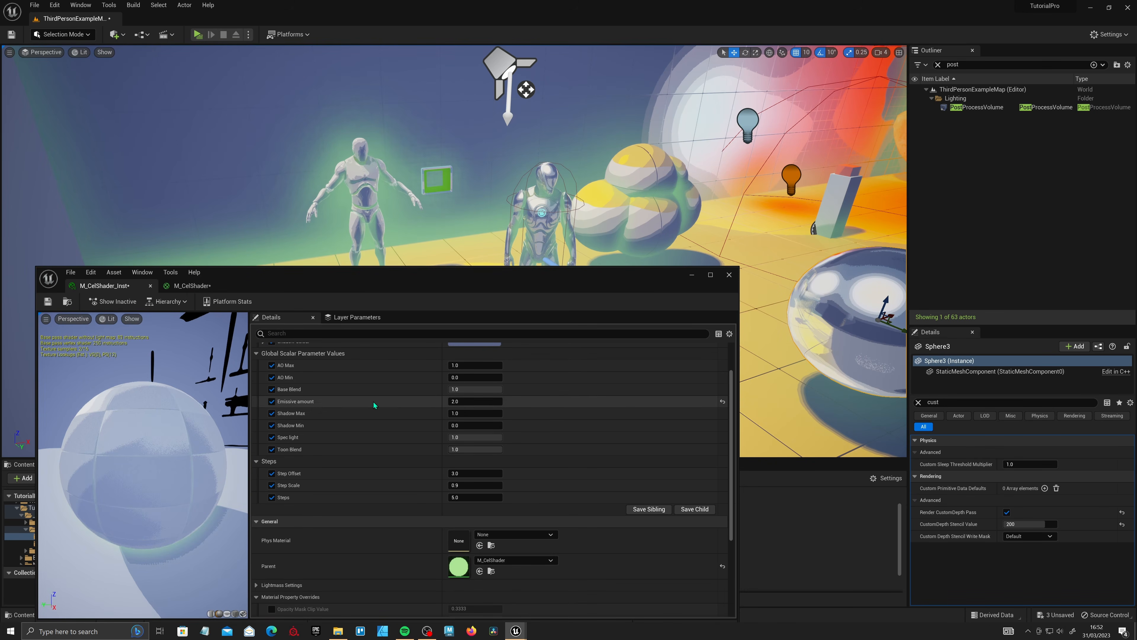
{"action": "scroll", "coordinate": [286, 402], "scroll_direction": "up", "scroll_amount": 2}
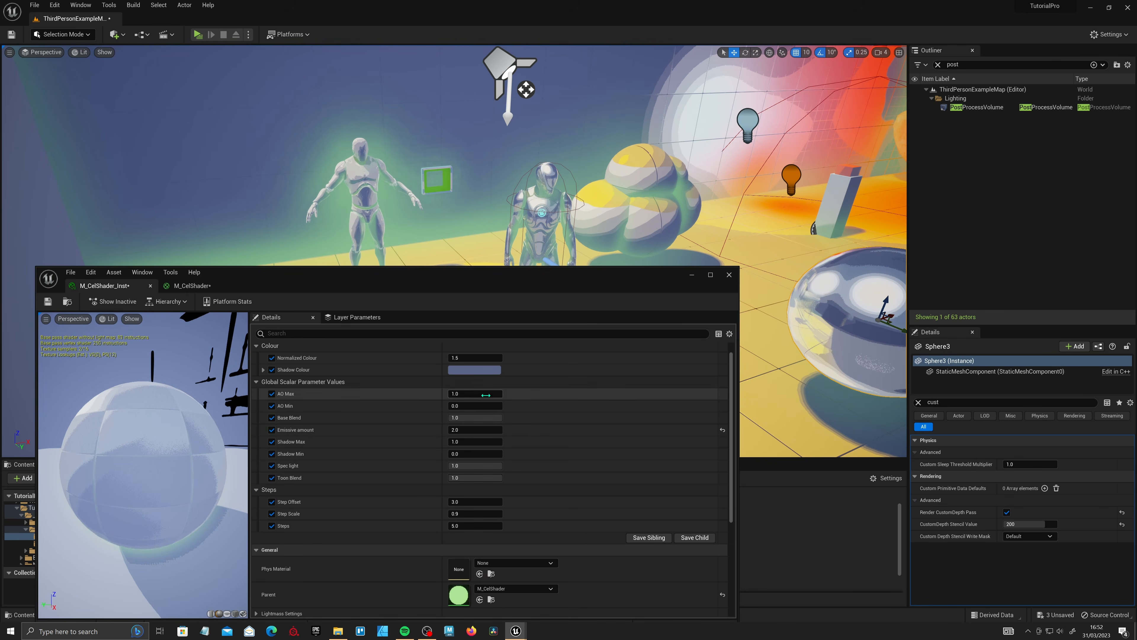
{"action": "left_click_drag", "start_coordinate": [467, 285], "coordinate": [463, 308]}
{"action": "mouse_move", "coordinate": [476, 416]}
{"action": "left_mouse_down"}
{"action": "mouse_move", "coordinate": [461, 416]}
{"action": "mouse_move", "coordinate": [492, 416]}
{"action": "mouse_move", "coordinate": [465, 415]}
{"action": "left_mouse_up"}
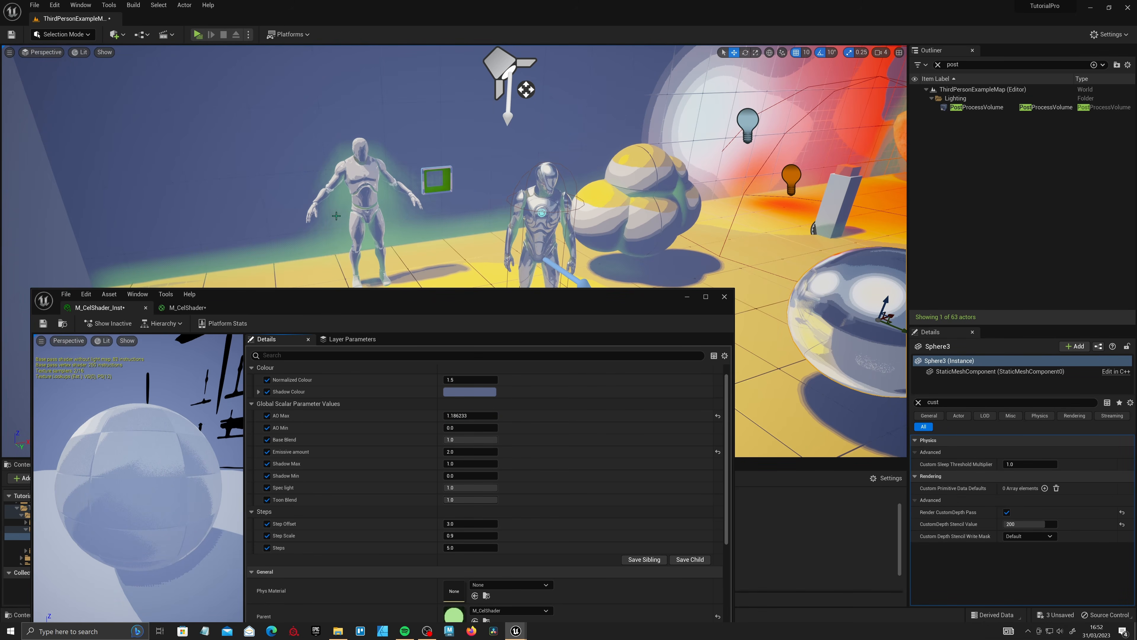
- Set the M_CelShader occlusion colour constant to black and apply the material
{"action": "left_click", "coordinate": [187, 307]}
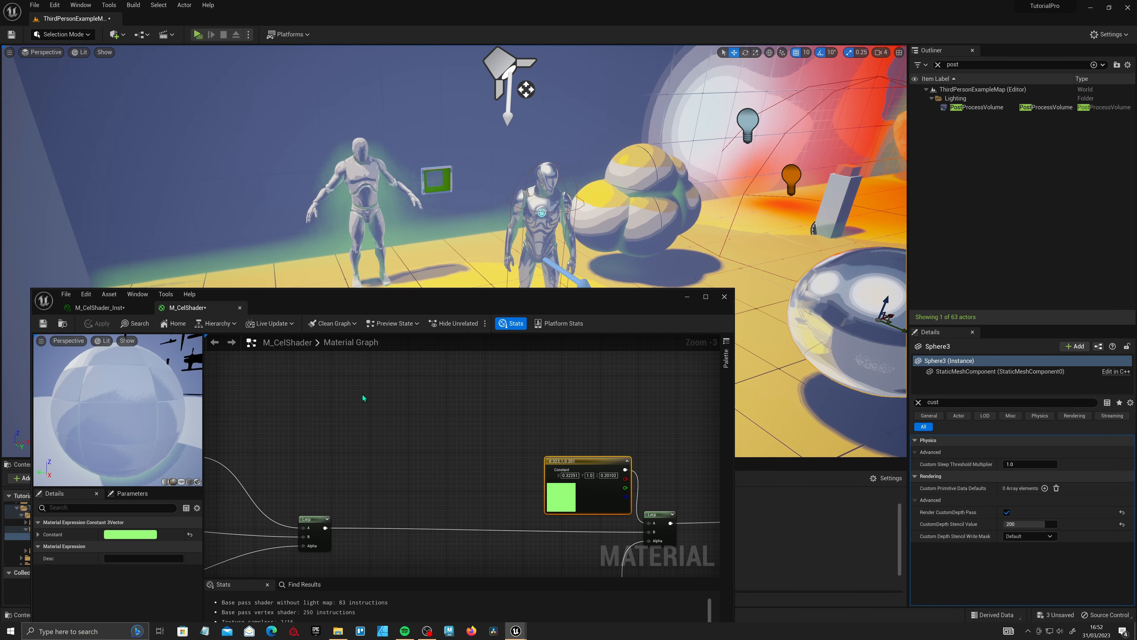
{"action": "left_click", "coordinate": [131, 534]}
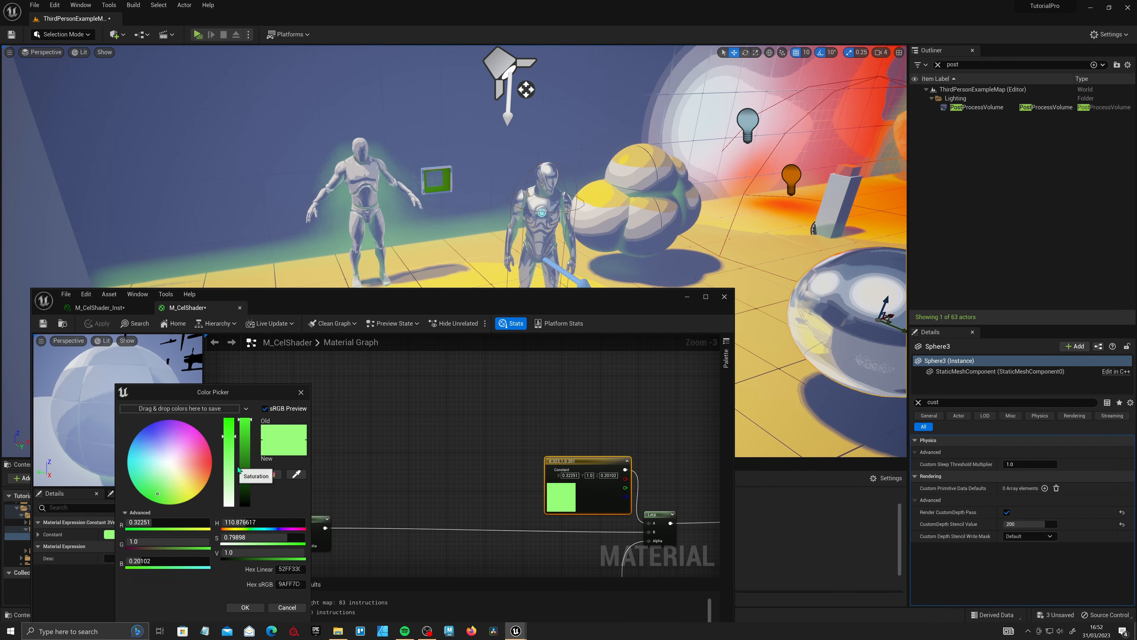
{"action": "left_click_drag", "start_coordinate": [245, 475], "coordinate": [249, 538]}
{"action": "left_click_drag", "start_coordinate": [259, 401], "coordinate": [242, 333]}
{"action": "left_click", "coordinate": [229, 539]}
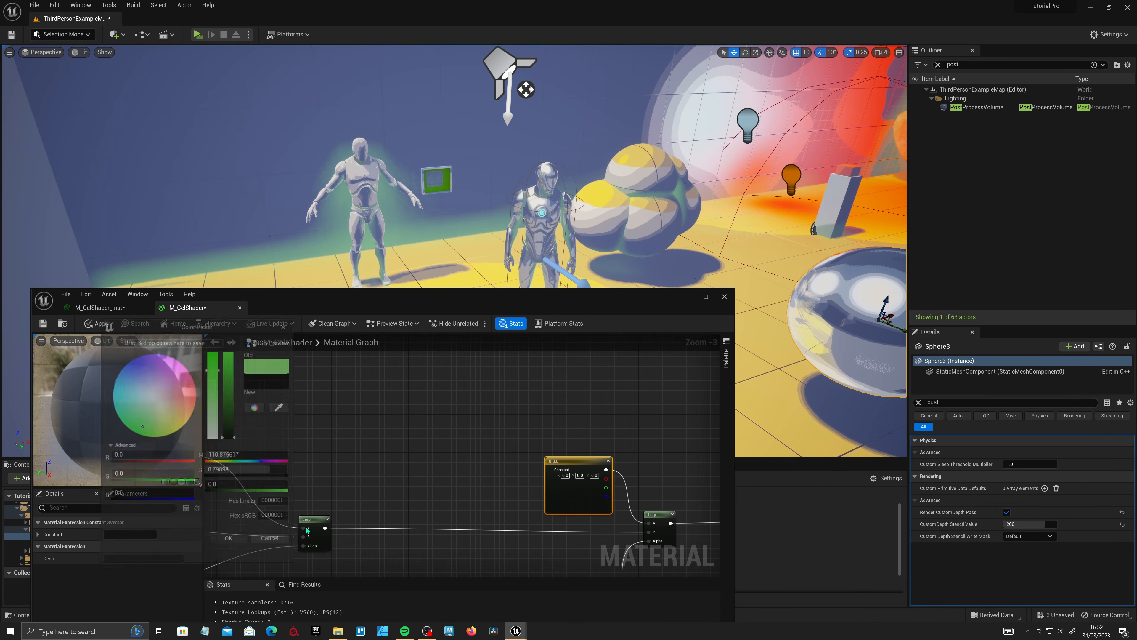
{"action": "left_click", "coordinate": [97, 323]}
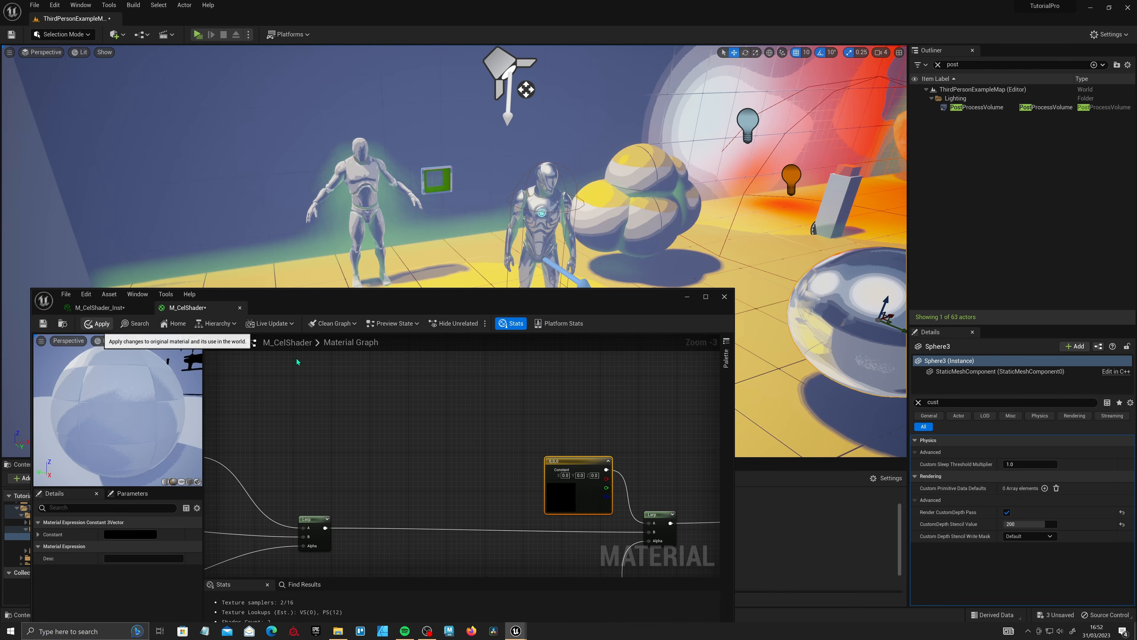
- Try another AO Max adjustment in M_CelShader_Inst and move the editor window aside
{"action": "left_click", "coordinate": [99, 307]}
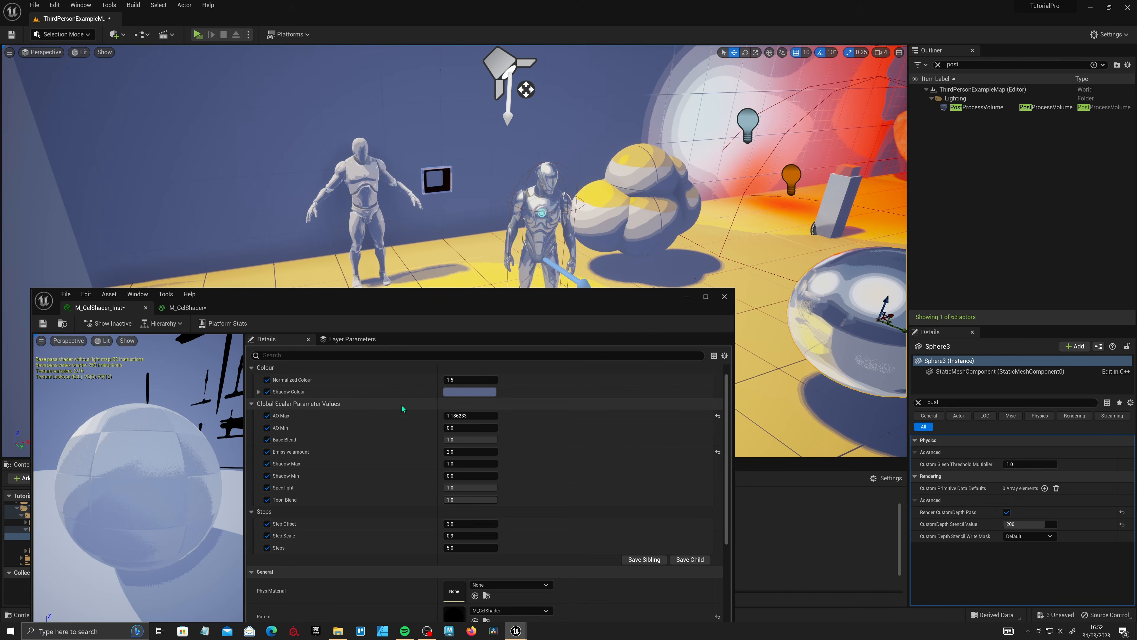
{"action": "left_click_drag", "start_coordinate": [462, 418], "coordinate": [484, 418]}
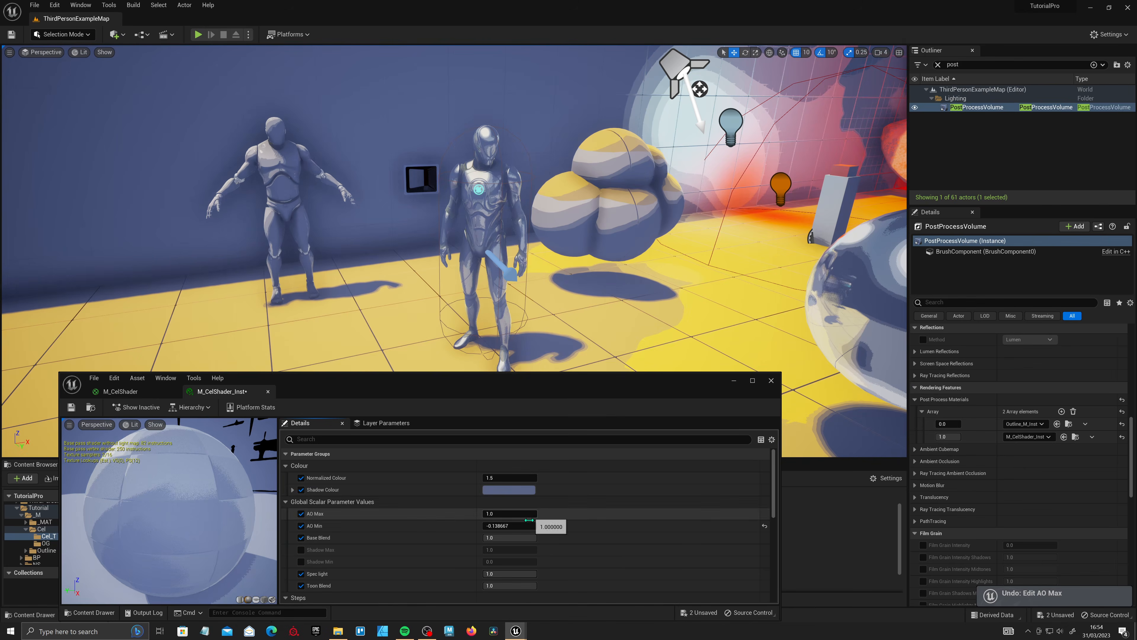
{"action": "left_click_drag", "start_coordinate": [498, 392], "coordinate": [833, 242]}
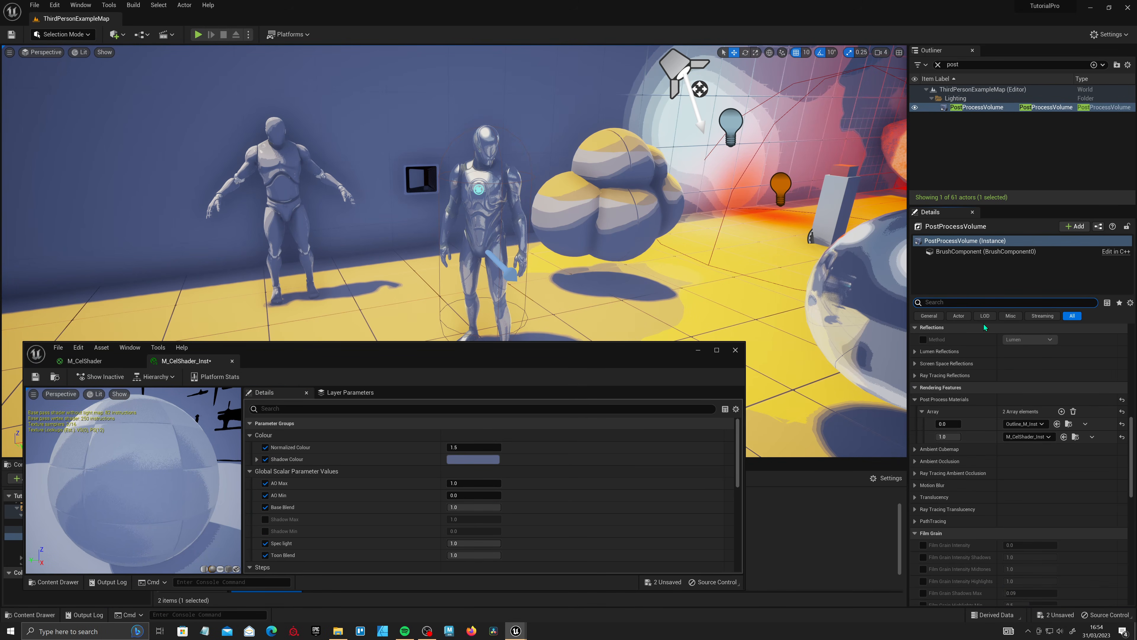
- Filter the PostProcessVolume details by "amb", try other ambient occlusion Intensity and Radius values, and reset both to their defaults
{"action": "type", "text": "amb"}
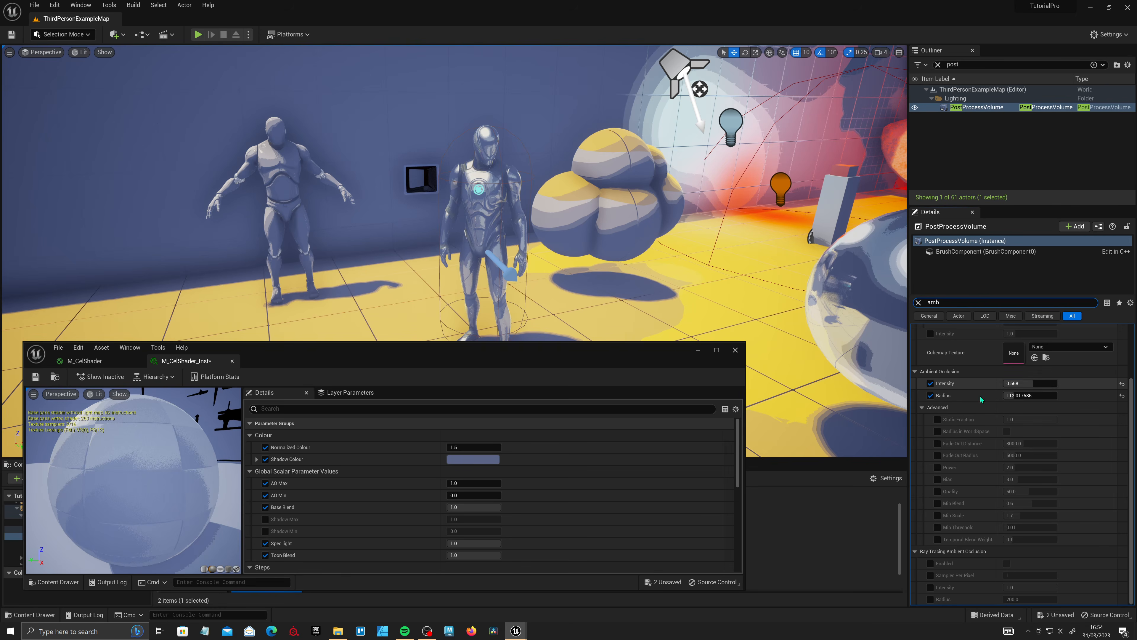
{"action": "mouse_move", "coordinate": [1031, 383]}
{"action": "left_mouse_down"}
{"action": "mouse_move", "coordinate": [1021, 384]}
{"action": "mouse_move", "coordinate": [1054, 384]}
{"action": "mouse_move", "coordinate": [1019, 384]}
{"action": "mouse_move", "coordinate": [1033, 384]}
{"action": "left_mouse_up"}
{"action": "mouse_move", "coordinate": [1018, 396]}
{"action": "left_mouse_down"}
{"action": "mouse_move", "coordinate": [1007, 395]}
{"action": "mouse_move", "coordinate": [1029, 396]}
{"action": "mouse_move", "coordinate": [1010, 396]}
{"action": "left_mouse_up"}
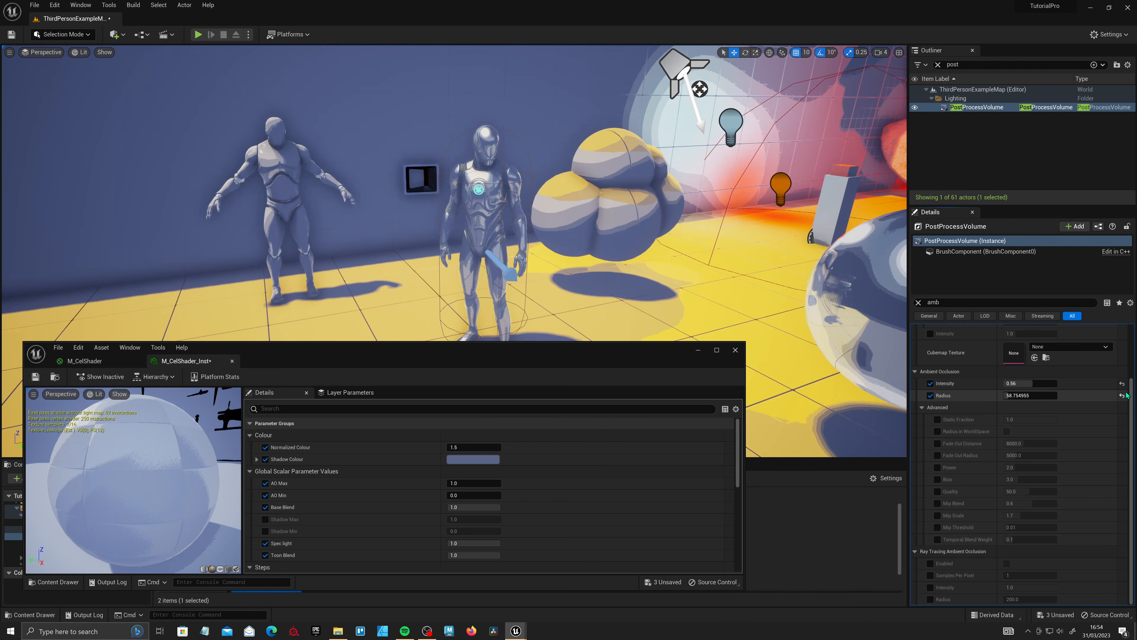
{"action": "left_click", "coordinate": [1123, 383]}
{"action": "left_click", "coordinate": [1122, 396]}
- Paste a copy of the SceneTexture Ambient Occlusion node into an empty area of the M_CelShader graph
{"action": "left_click_drag", "start_coordinate": [650, 358], "coordinate": [708, 314]}
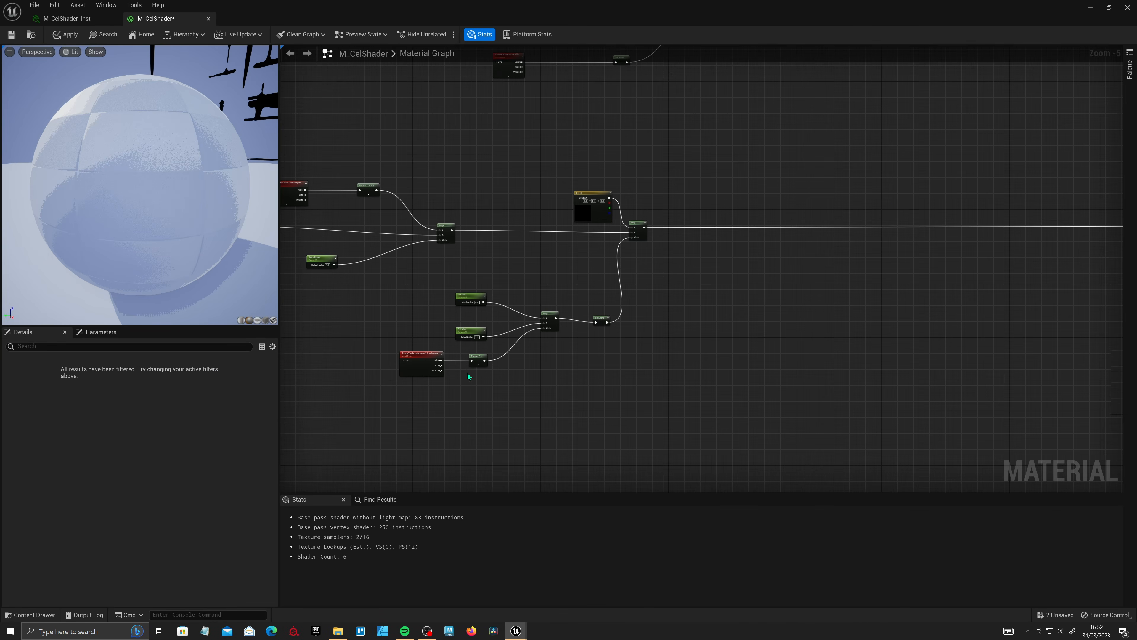
{"action": "scroll", "coordinate": [442, 372], "scroll_direction": "up", "scroll_amount": 2}
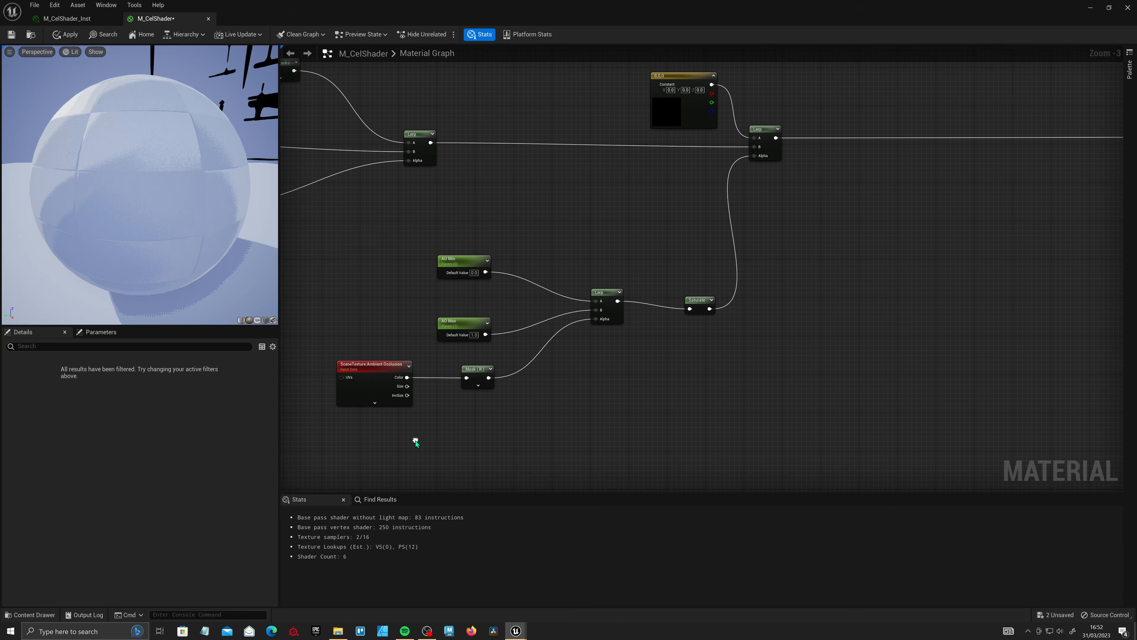
{"action": "left_click", "coordinate": [386, 402]}
{"action": "right_click_drag", "start_coordinate": [812, 394], "coordinate": [296, 400]}
{"action": "key", "text": "ctrl+v"}
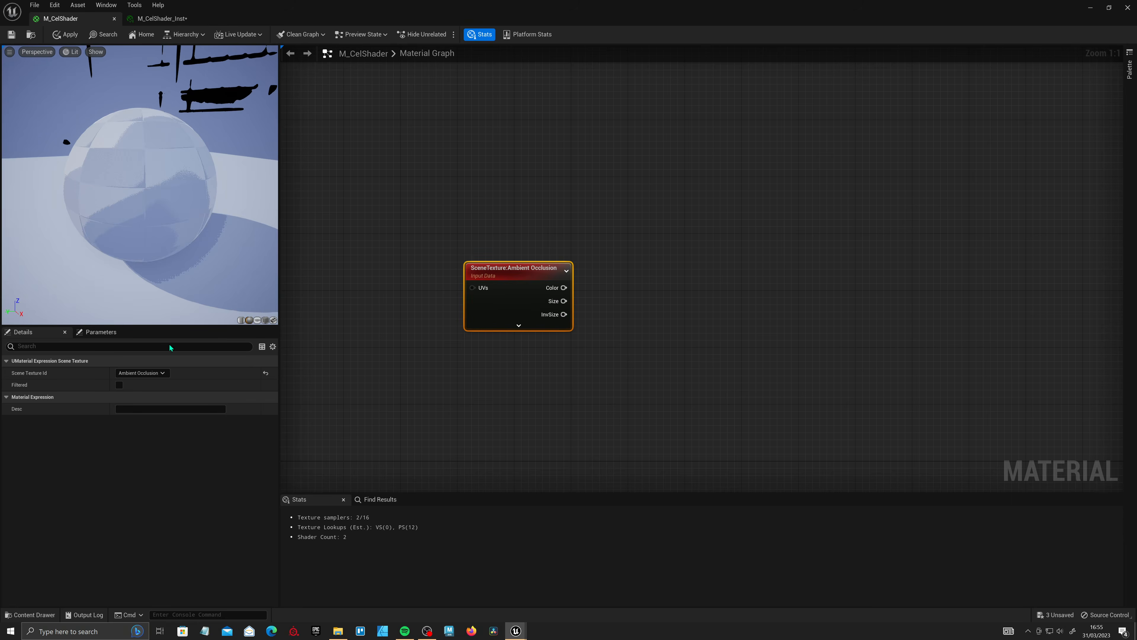
- Switch the copied SceneTexture node's scene texture to CustomStencil
{"action": "left_click", "coordinate": [152, 374]}
{"action": "type", "text": "cu"}
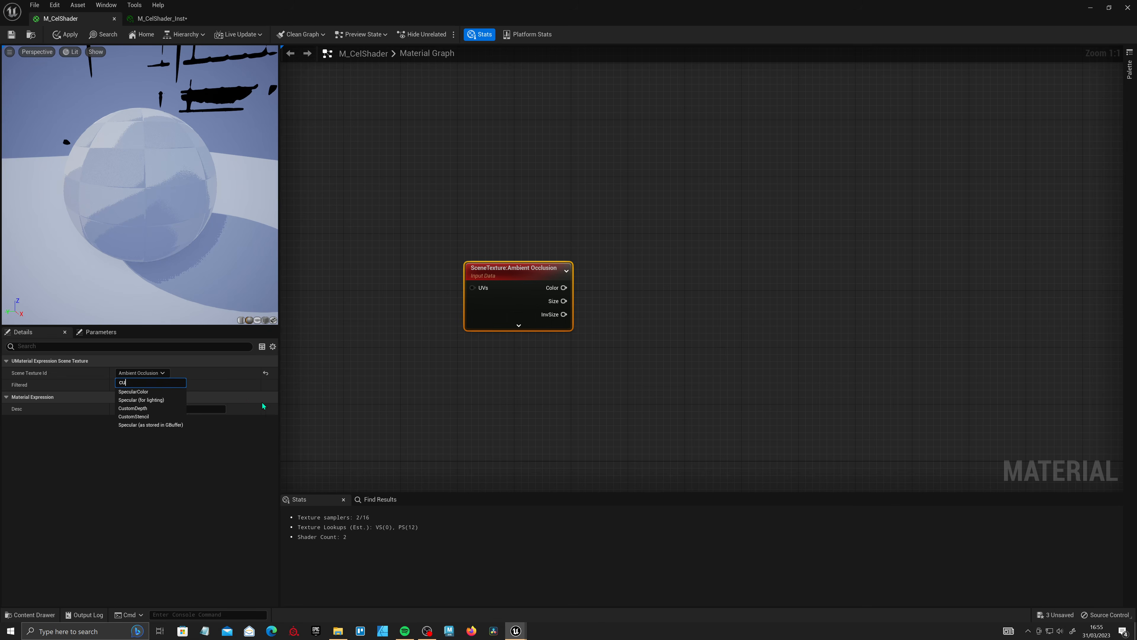
{"action": "left_click", "coordinate": [134, 416]}
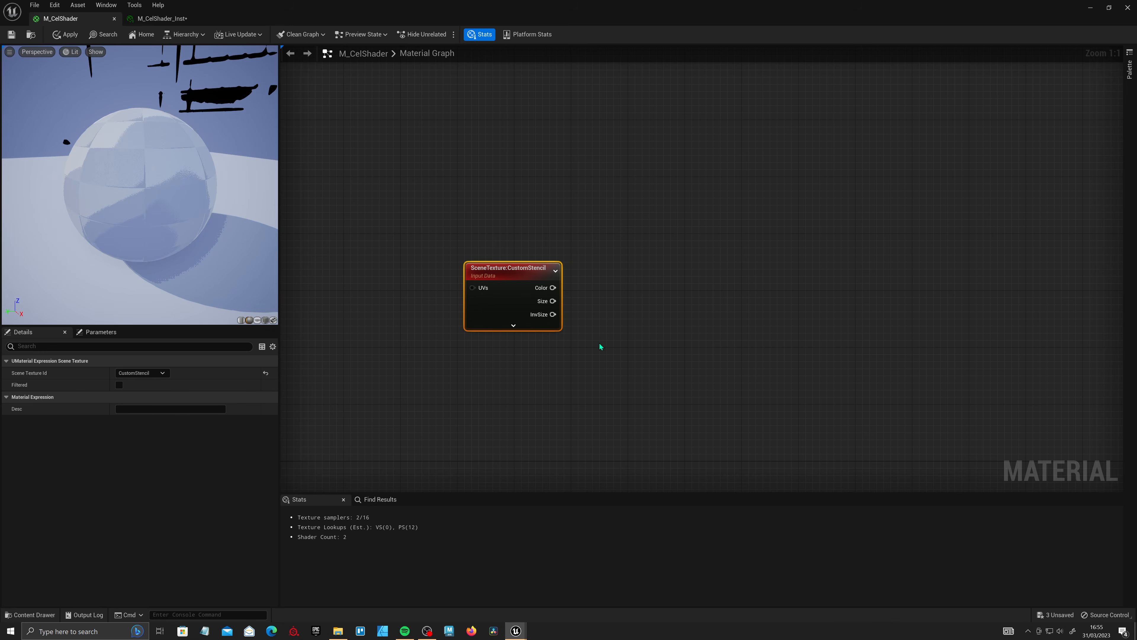
- Add a Divide node fed by the CustomStencil Color output, set its B value to 255, and place it beside the SceneTexture
{"action": "left_click_drag", "start_coordinate": [552, 289], "coordinate": [668, 294]}
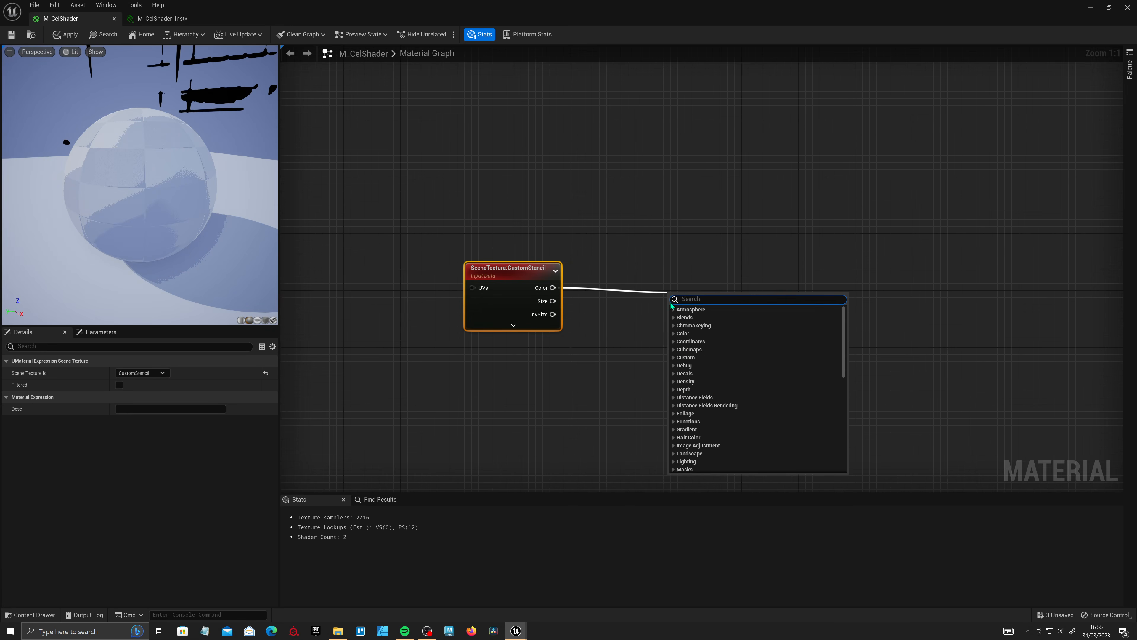
{"action": "type", "text": "div"}
{"action": "left_click", "coordinate": [712, 319]}
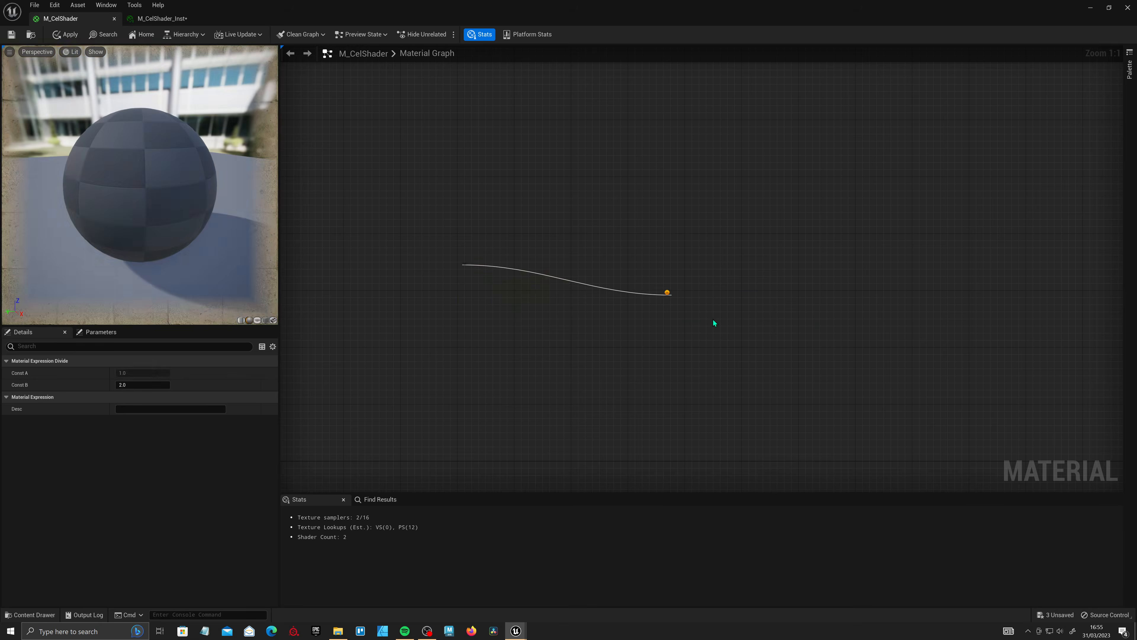
{"action": "left_click", "coordinate": [692, 324]}
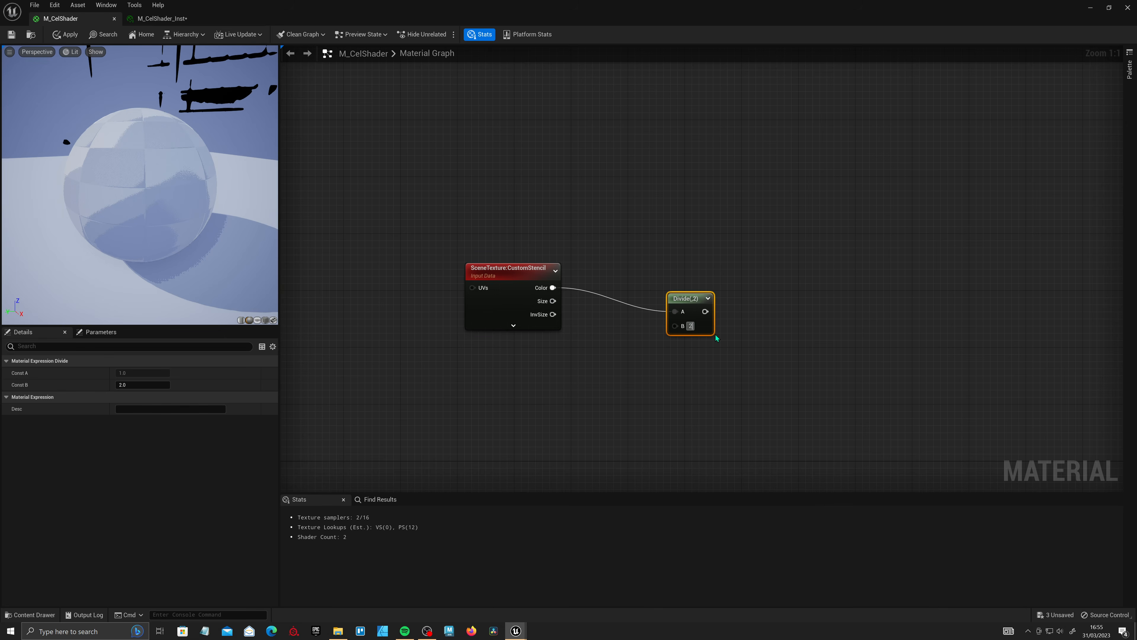
{"action": "left_click_drag", "start_coordinate": [701, 305], "coordinate": [640, 281]}
{"action": "right_click_drag", "start_coordinate": [718, 299], "coordinate": [592, 329]}
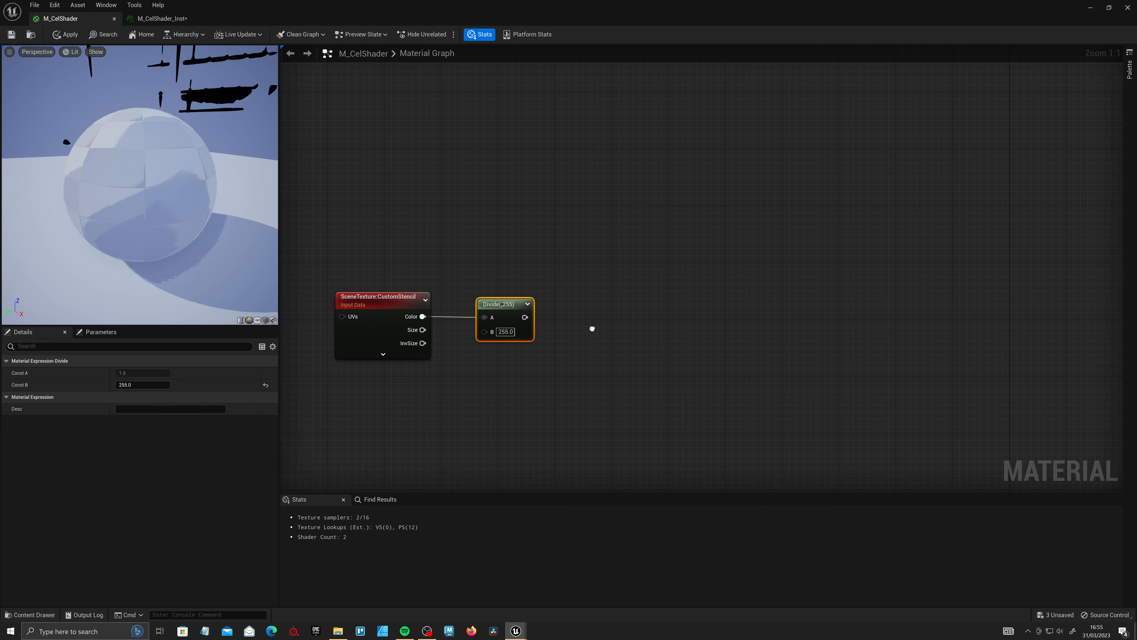
- Feed the Divide output into a new ComponentMask limited to the R channel and align it beside the Divide node
{"action": "left_click_drag", "start_coordinate": [525, 317], "coordinate": [653, 321]}
{"action": "type", "text": "mas"}
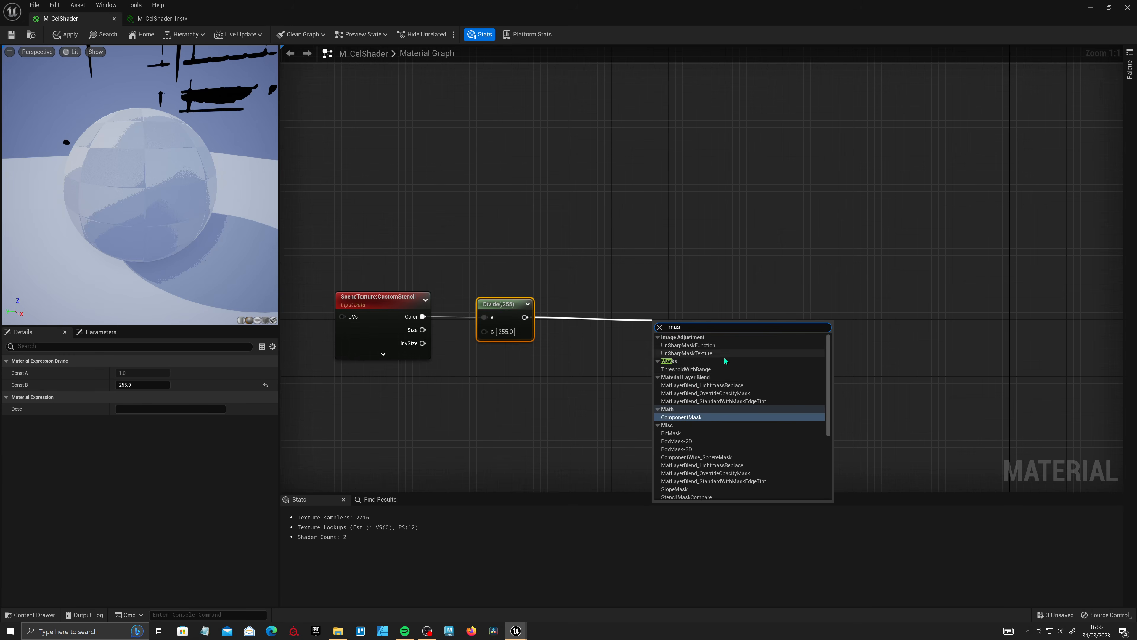
{"action": "left_click", "coordinate": [681, 417]}
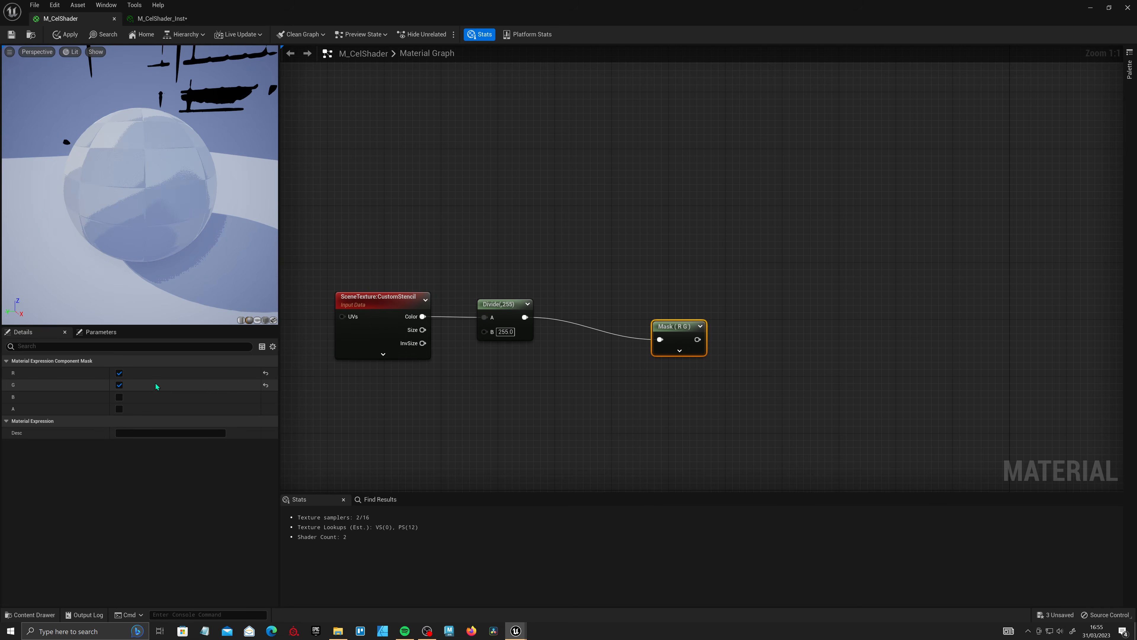
{"action": "left_click", "coordinate": [119, 385]}
{"action": "left_click_drag", "start_coordinate": [685, 329], "coordinate": [585, 306]}
{"action": "right_click_drag", "start_coordinate": [647, 320], "coordinate": [602, 327]}
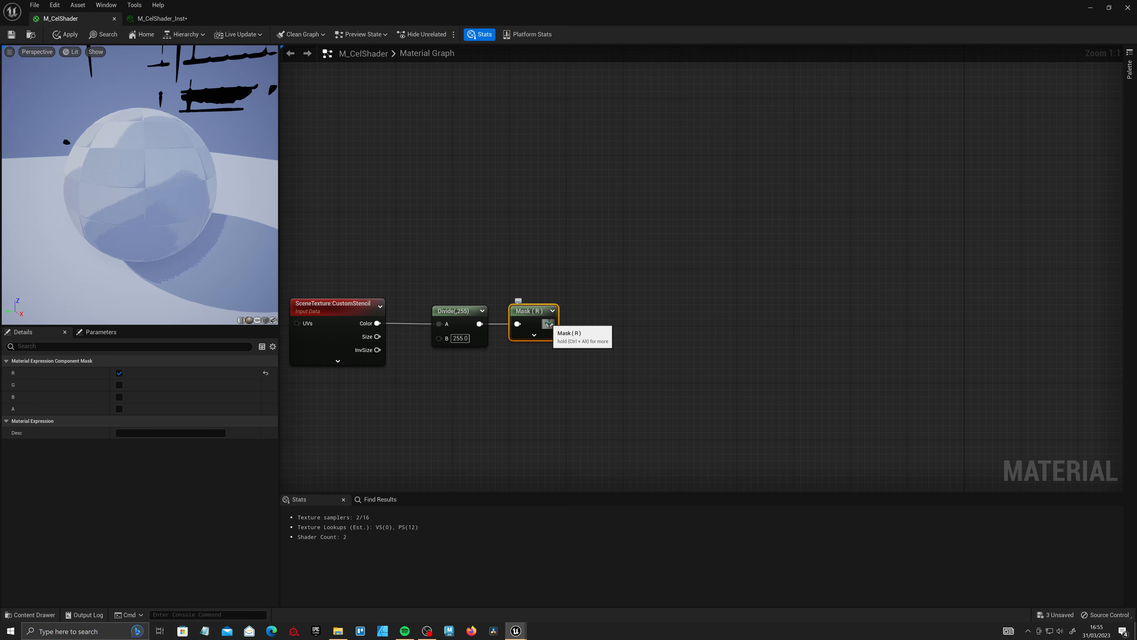
- Add a BitMask node and wire the R mask's output into its BitMask input
{"action": "left_click_drag", "start_coordinate": [609, 314], "coordinate": [640, 301]}
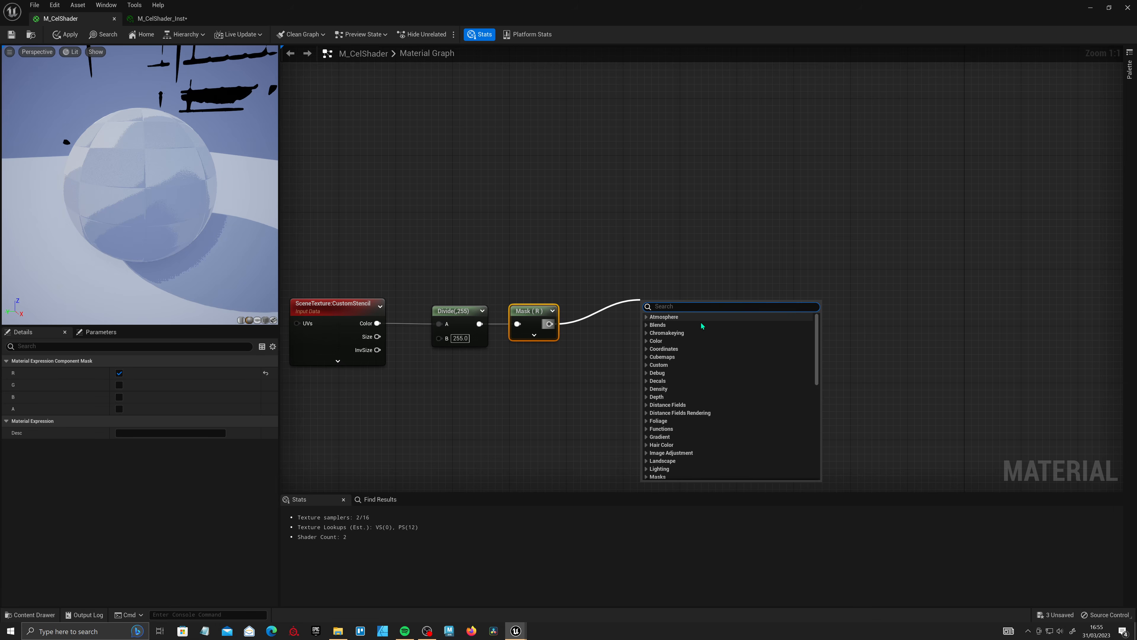
{"action": "type", "text": "bit"}
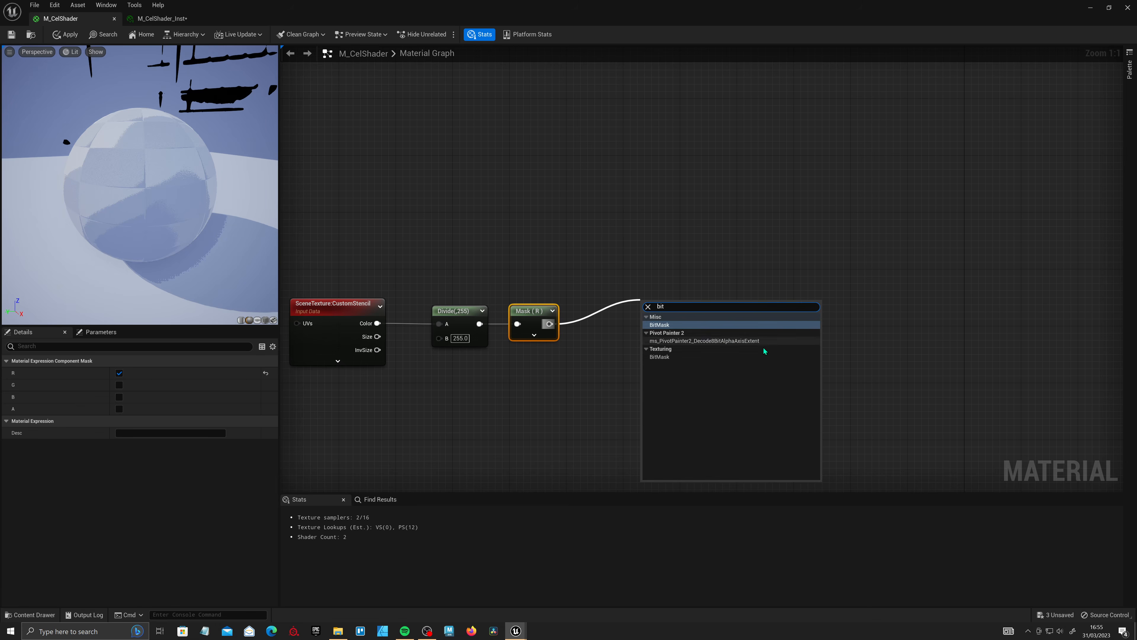
{"action": "left_click", "coordinate": [714, 325]}
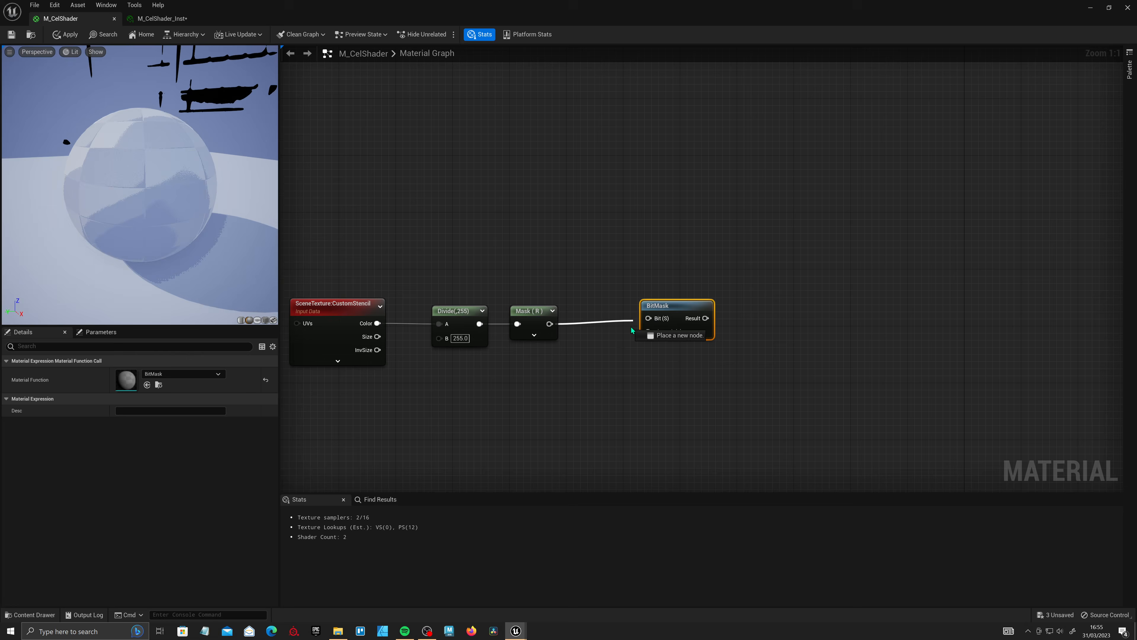
{"action": "left_click_drag", "start_coordinate": [658, 328], "coordinate": [658, 329]}
{"action": "left_click_drag", "start_coordinate": [665, 309], "coordinate": [690, 300]}
{"action": "right_click_drag", "start_coordinate": [624, 265], "coordinate": [680, 317]}
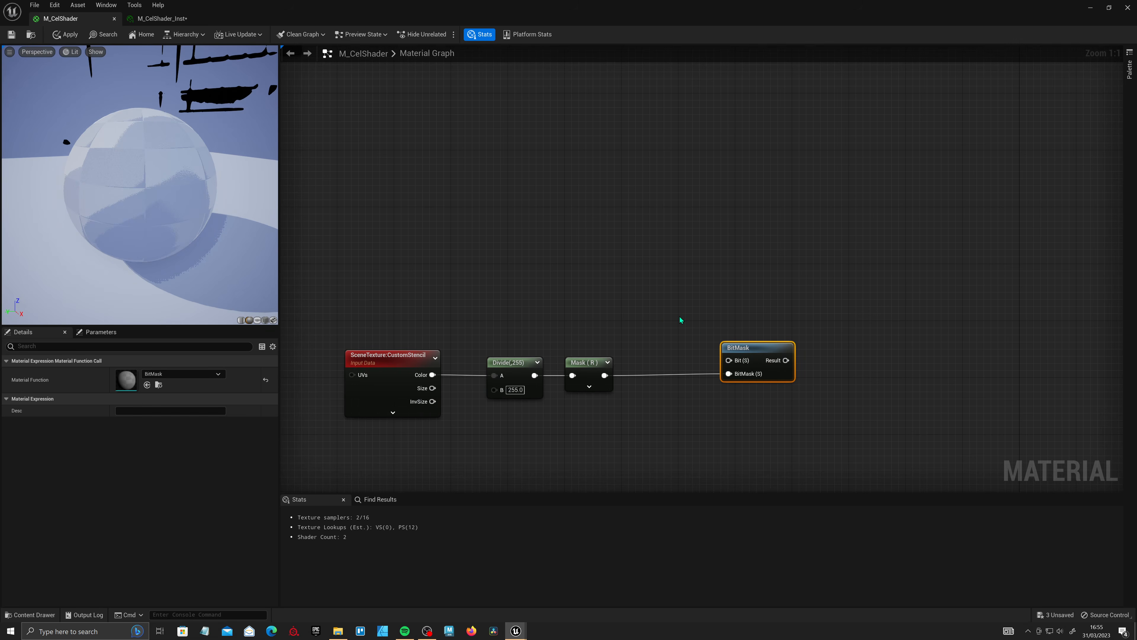
- Add a constant with value 200 above the stencil nodes and connect it to the BitMask node's Bit input
{"action": "left_click", "coordinate": [638, 291]}
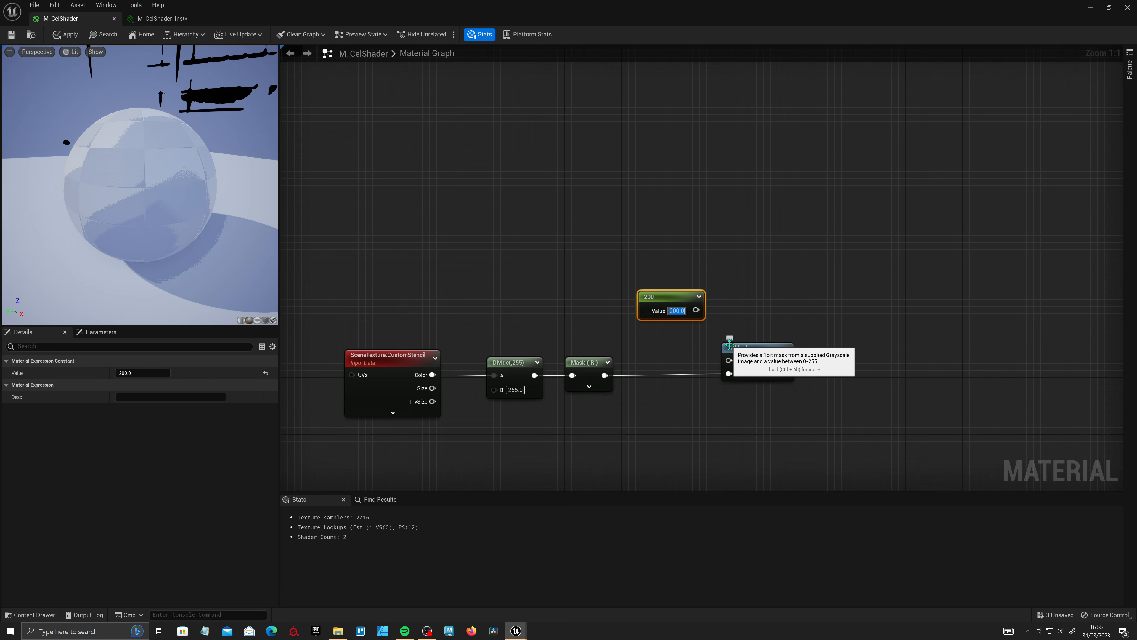
{"action": "left_click_drag", "start_coordinate": [466, 284], "coordinate": [540, 403]}
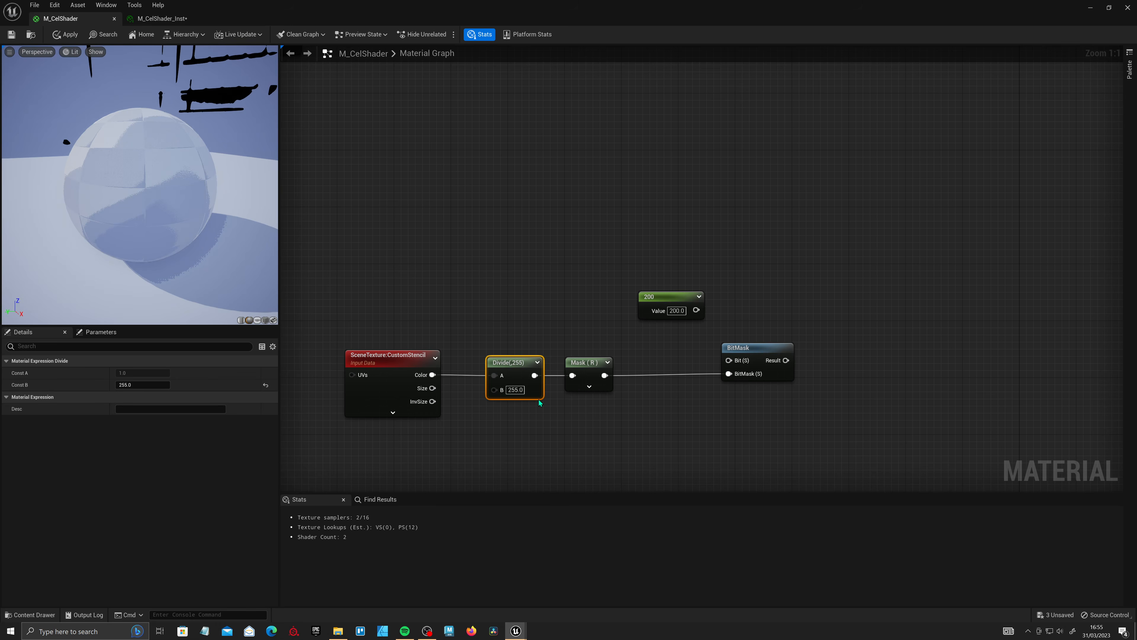
{"action": "left_click_drag", "start_coordinate": [657, 297], "coordinate": [584, 284]}
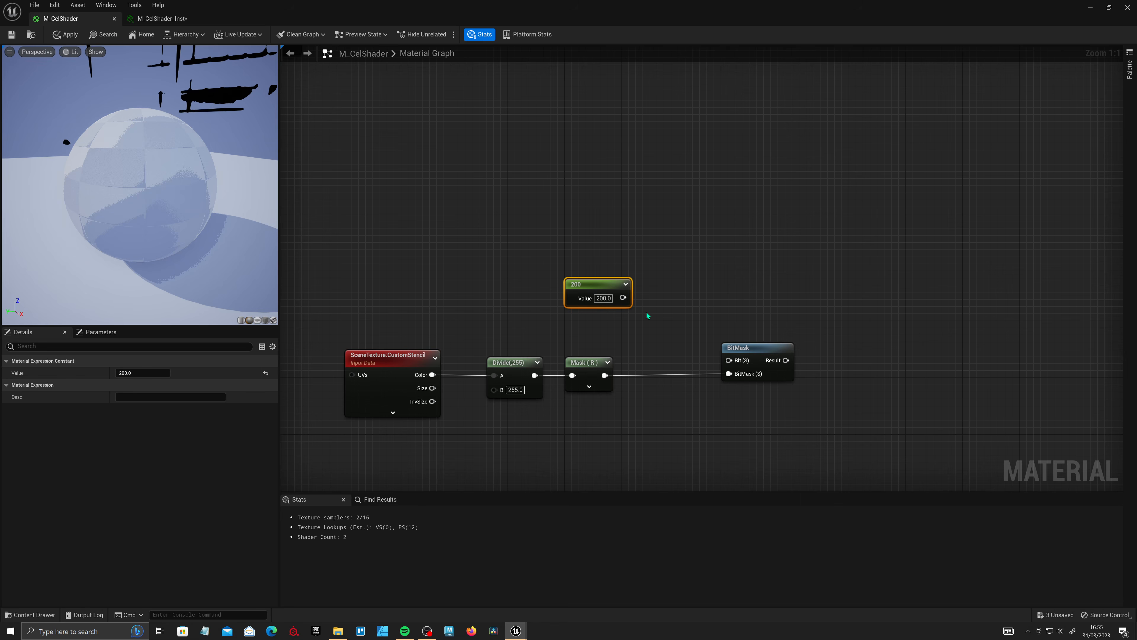
{"action": "left_click", "coordinate": [533, 394]}
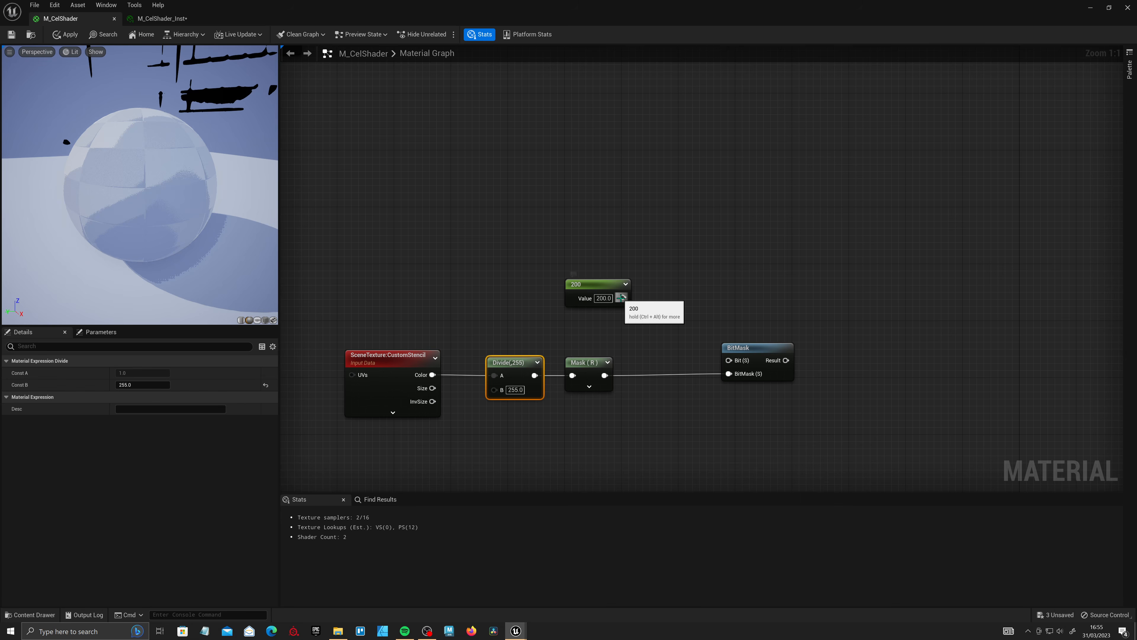
{"action": "left_click_drag", "start_coordinate": [623, 297], "coordinate": [740, 364]}
{"action": "scroll", "coordinate": [687, 362], "scroll_direction": "down", "scroll_amount": 1}
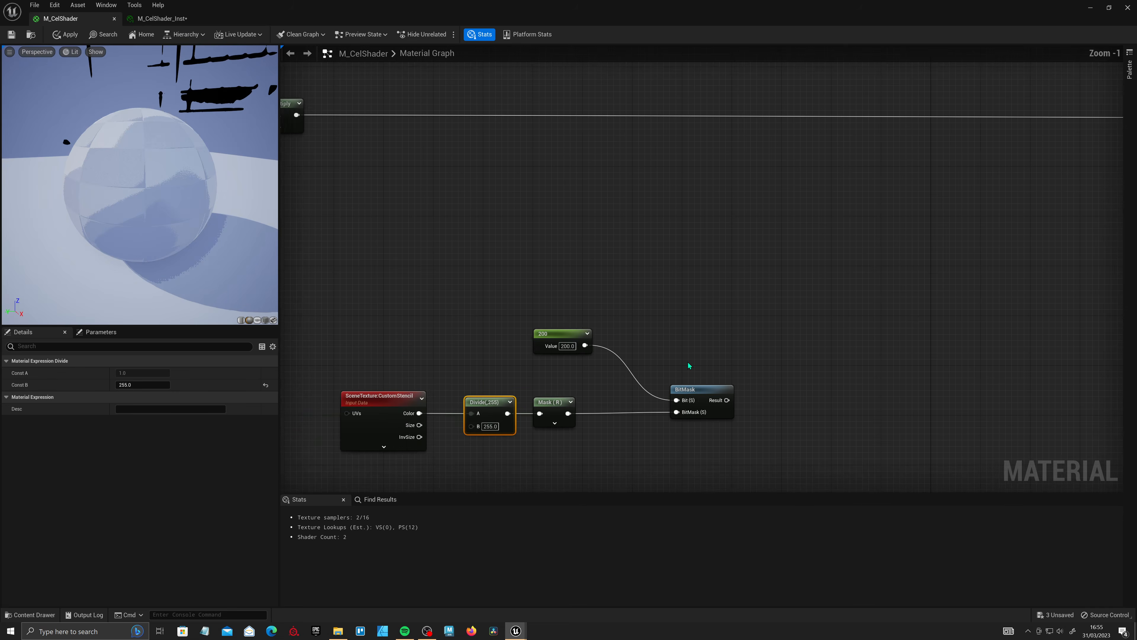
- Add a LinearInterpolate node and connect the BitMask Result to its Alpha input
{"action": "right_click", "coordinate": [708, 318]}
{"action": "type", "text": "lerp"}
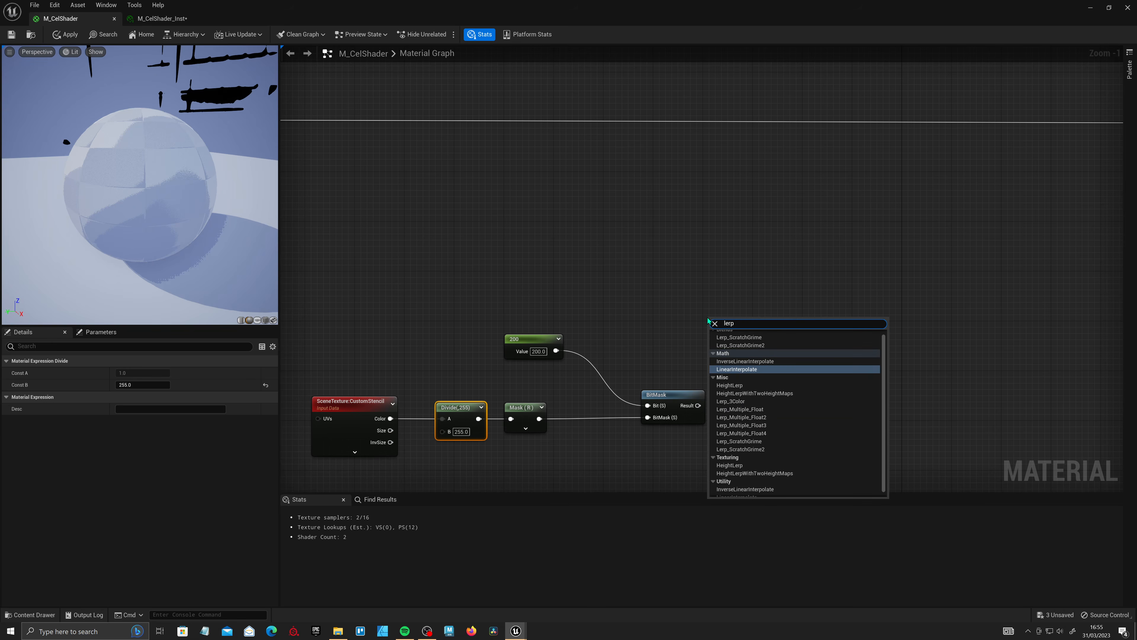
{"action": "key", "text": "Return"}
{"action": "left_click_drag", "start_coordinate": [698, 406], "coordinate": [768, 425]}
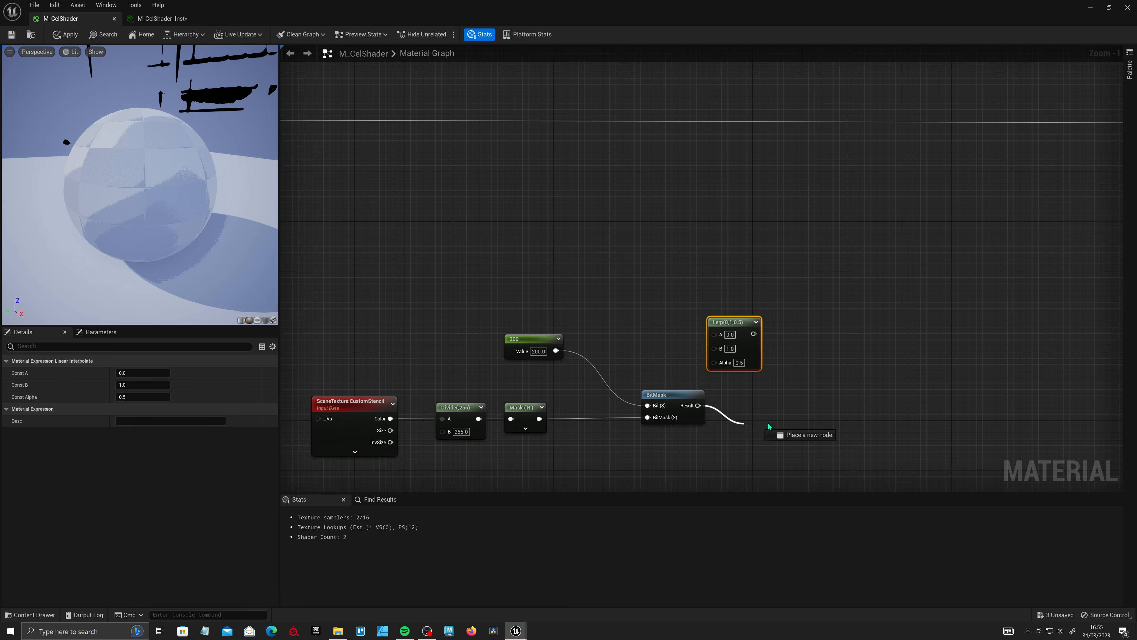
{"action": "left_click_drag", "start_coordinate": [719, 362], "coordinate": [719, 362]}
- Insert the new Lerp between the final Multiply and the material output, with the Multiply feeding its A input
{"action": "left_click_drag", "start_coordinate": [735, 321], "coordinate": [734, 178]}
{"action": "scroll", "coordinate": [738, 188], "scroll_direction": "down", "scroll_amount": 2}
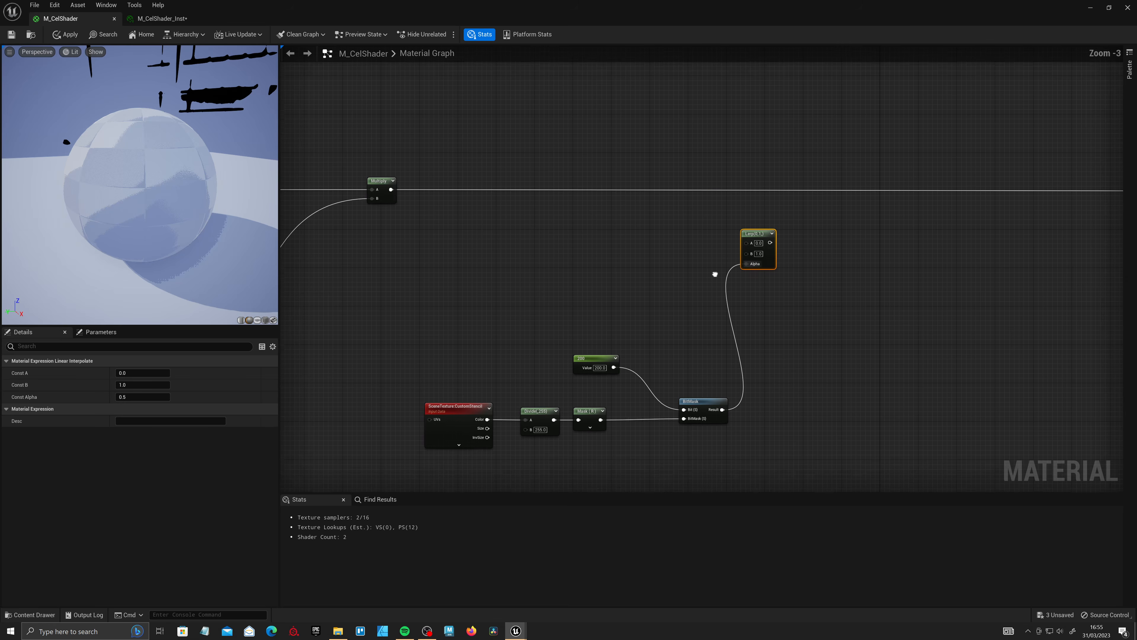
{"action": "mouse_move", "coordinate": [391, 195]}
{"action": "left_mouse_down", "text": "ctrl"}
{"action": "mouse_move", "coordinate": [510, 173]}
{"action": "mouse_move", "coordinate": [778, 248]}
{"action": "mouse_move", "coordinate": [756, 198]}
{"action": "mouse_move", "coordinate": [456, 184]}
{"action": "mouse_move", "coordinate": [392, 195]}
{"action": "left_mouse_up", "text": "ctrl"}
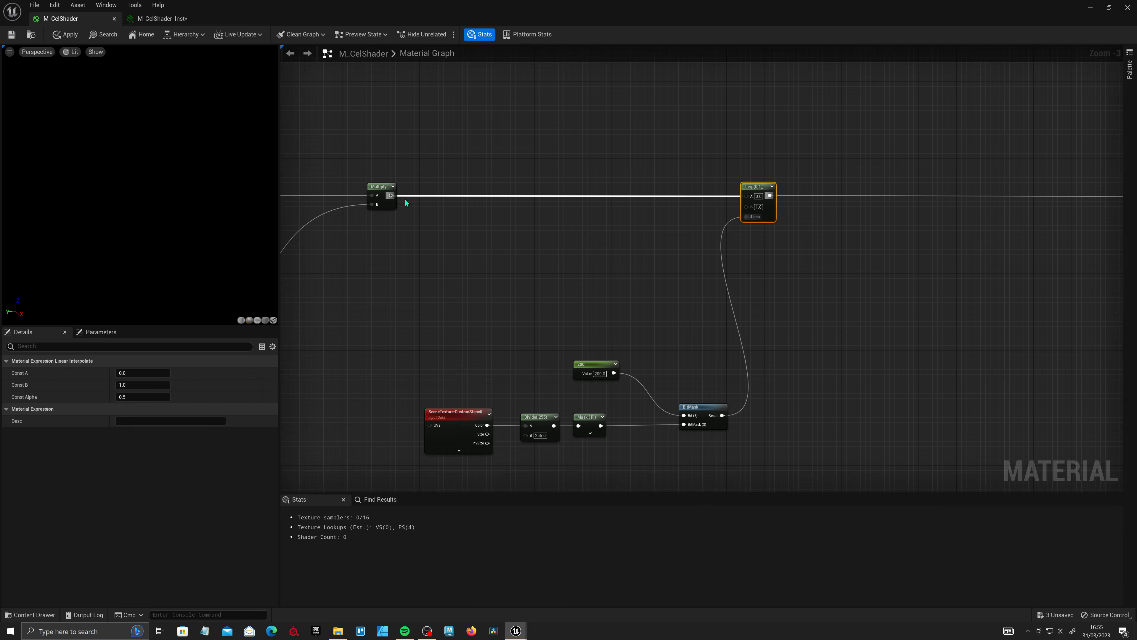
{"action": "left_click_drag", "start_coordinate": [452, 322], "coordinate": [665, 412]}
{"action": "right_click_drag", "start_coordinate": [642, 378], "coordinate": [756, 371]}
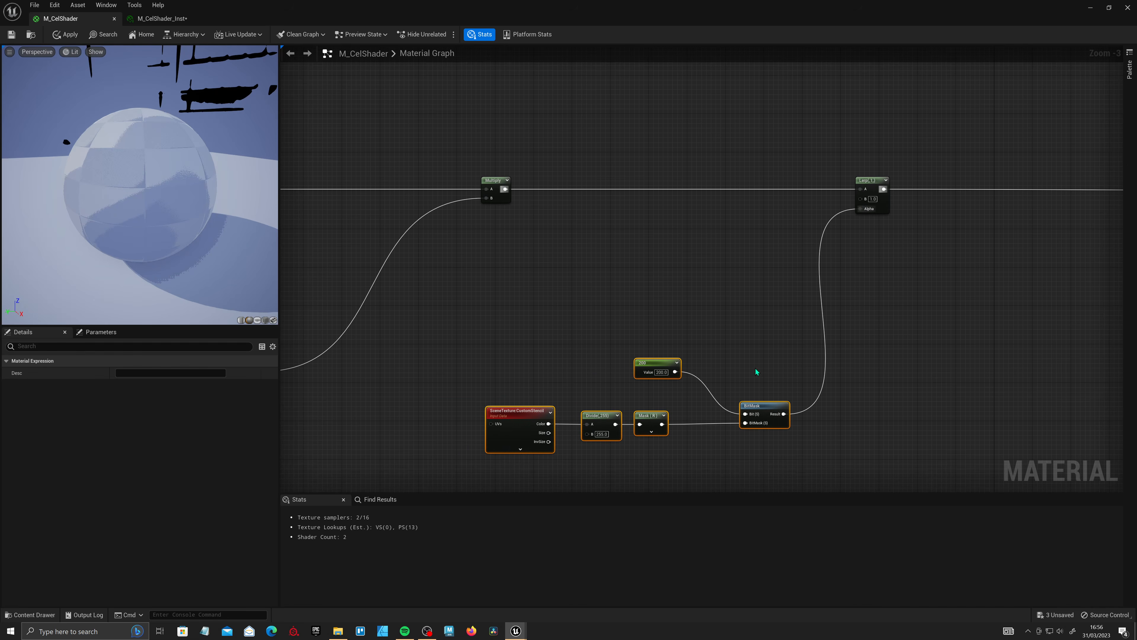
- Duplicate the CustomStencil SceneTexture node below the Multiply and switch the copy to PostProcessInput0
{"action": "left_click", "coordinate": [523, 413]}
{"action": "key", "text": "ctrl+d"}
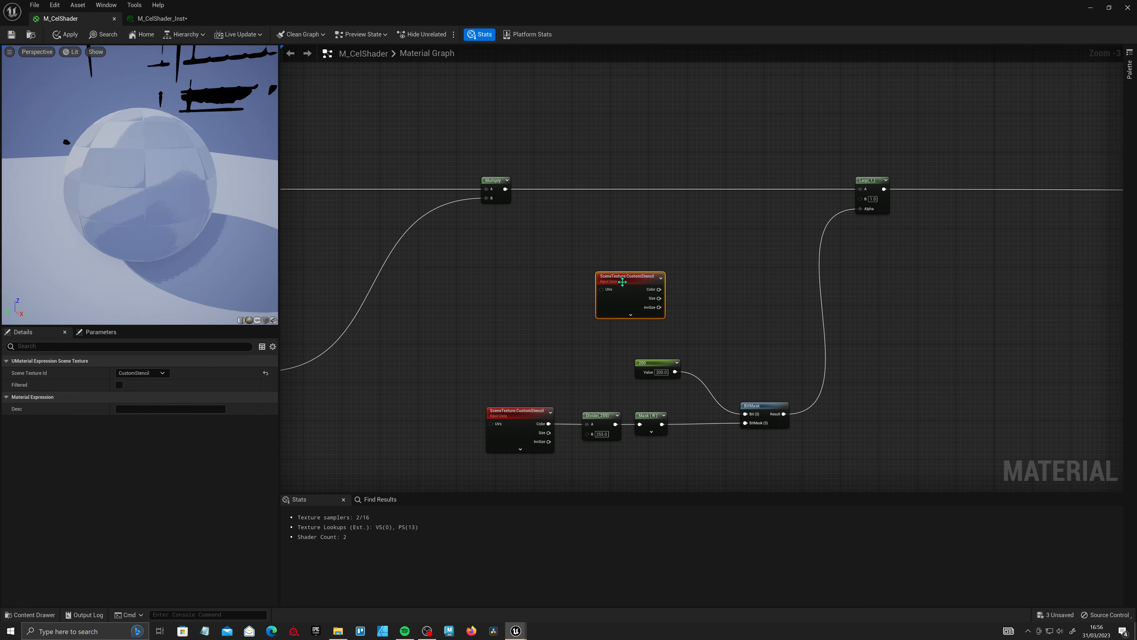
{"action": "left_click_drag", "start_coordinate": [638, 297], "coordinate": [624, 242]}
{"action": "left_click", "coordinate": [167, 372]}
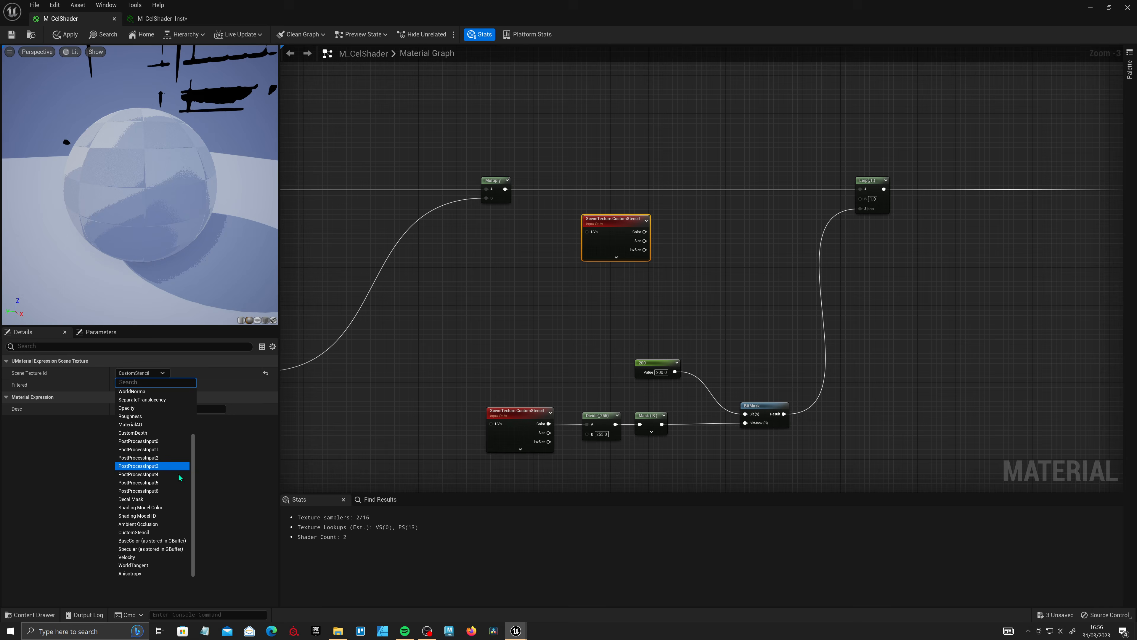
{"action": "left_click", "coordinate": [173, 441]}
- Feed the PostProcessInput0 Color output into a new ComponentMask with R, G and B enabled
{"action": "left_click_drag", "start_coordinate": [608, 238], "coordinate": [663, 236]}
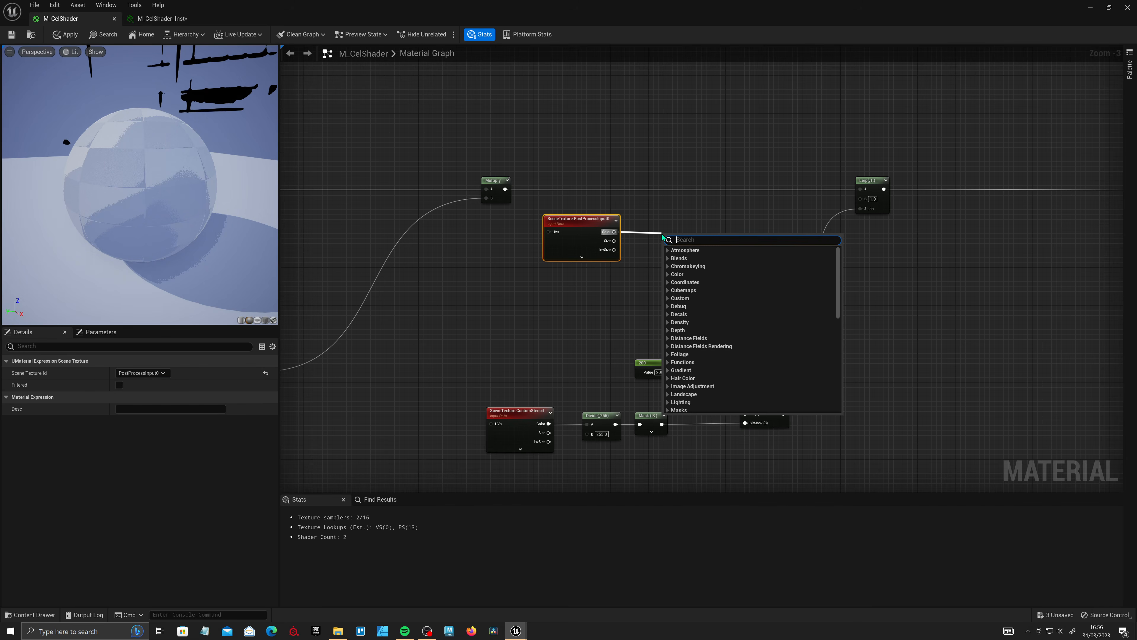
{"action": "type", "text": "mask"}
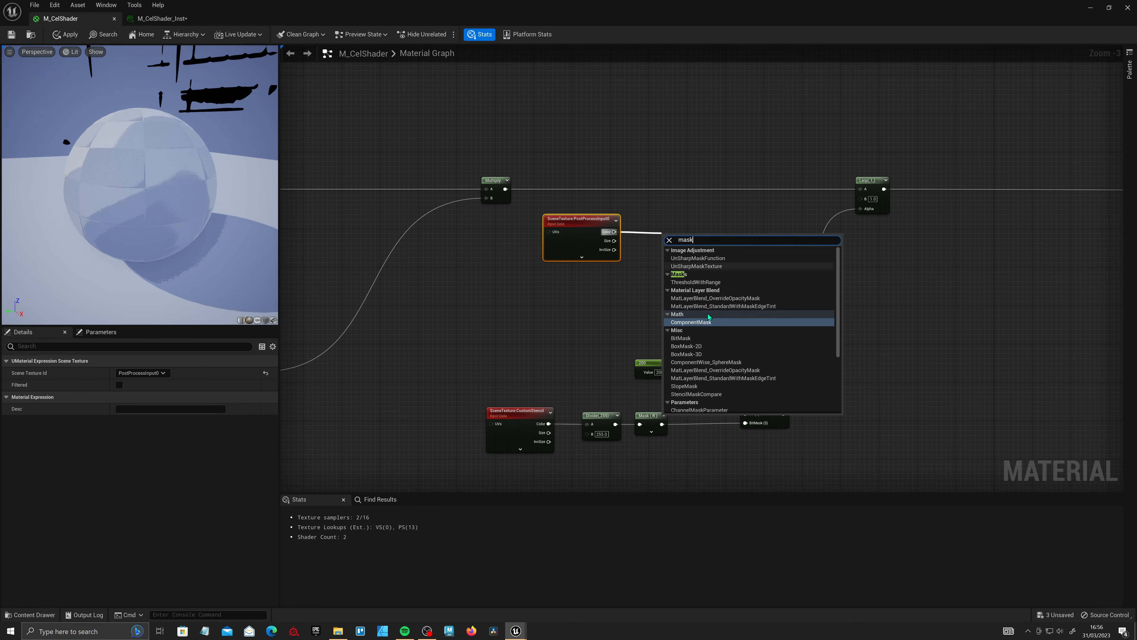
{"action": "left_click", "coordinate": [711, 323]}
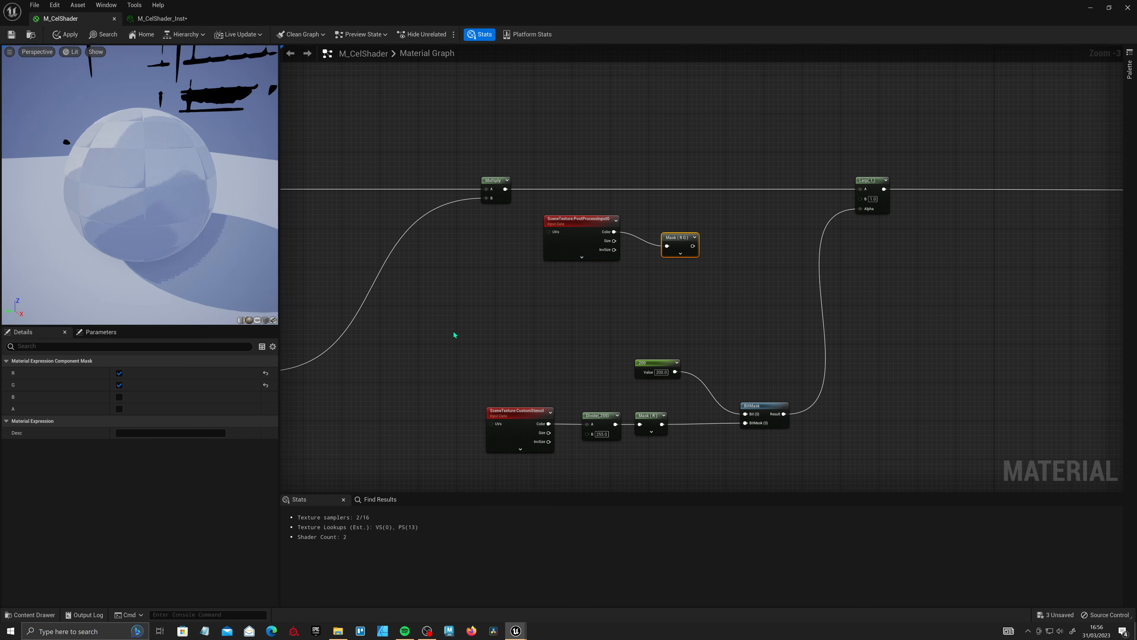
{"action": "left_click", "coordinate": [119, 397]}
{"action": "right_click_drag", "start_coordinate": [713, 321], "coordinate": [633, 355]}
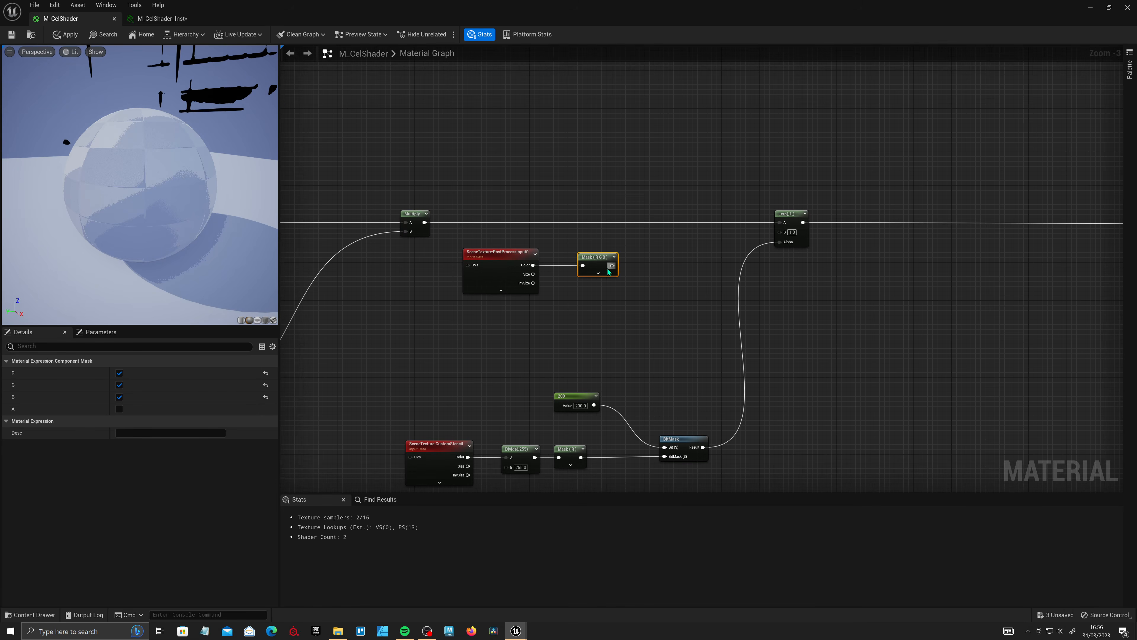
- Connect the RGB mask to the stencil Lerp's B input and save the M_CelShader material
{"action": "left_click_drag", "start_coordinate": [612, 265], "coordinate": [783, 234]}
{"action": "scroll", "coordinate": [721, 303], "scroll_direction": "down", "scroll_amount": 2}
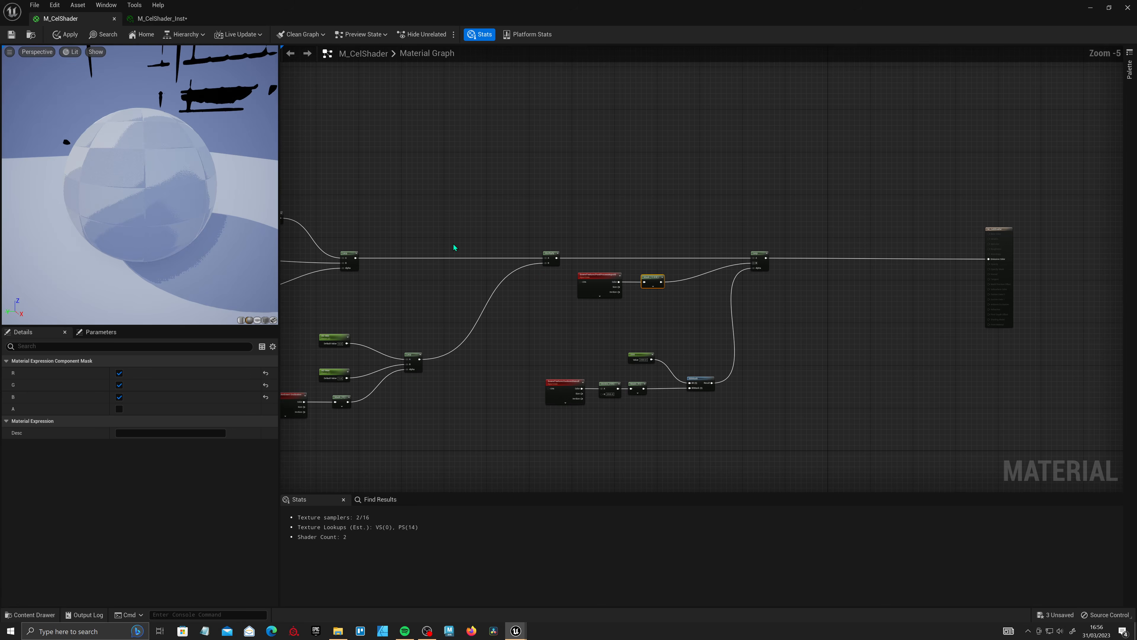
{"action": "left_click", "coordinate": [12, 35]}
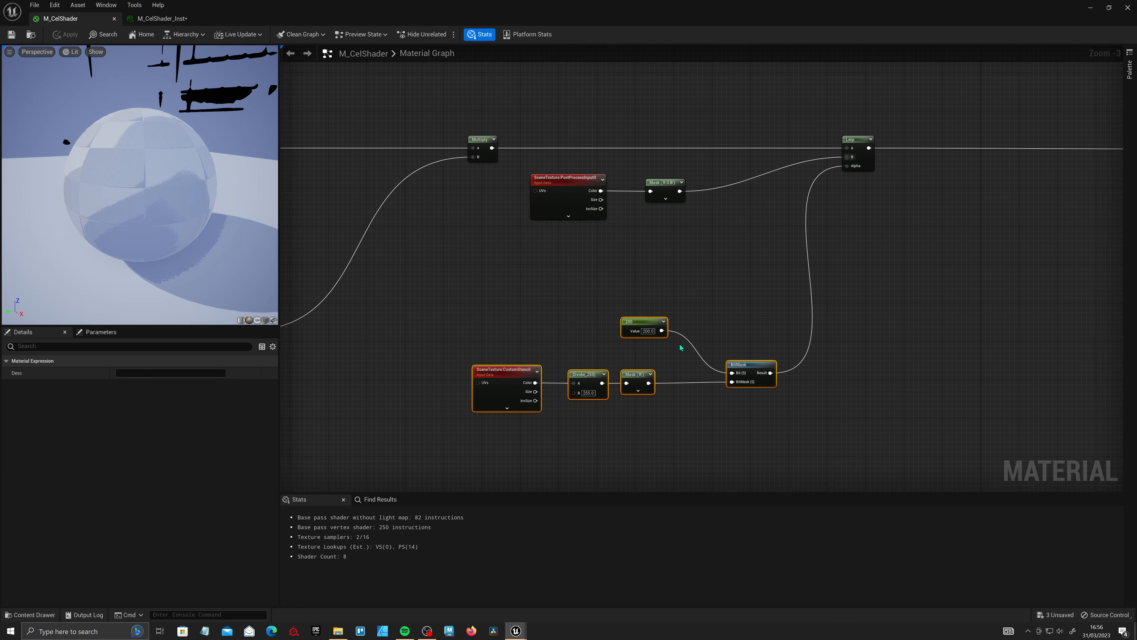
- Move the material editor aside, open Project Settings, and search for "custom depth" to check the Custom Depth-Stencil Pass option
{"action": "left_click_drag", "start_coordinate": [585, 9], "coordinate": [459, 313]}
{"action": "left_click", "coordinate": [55, 5]}
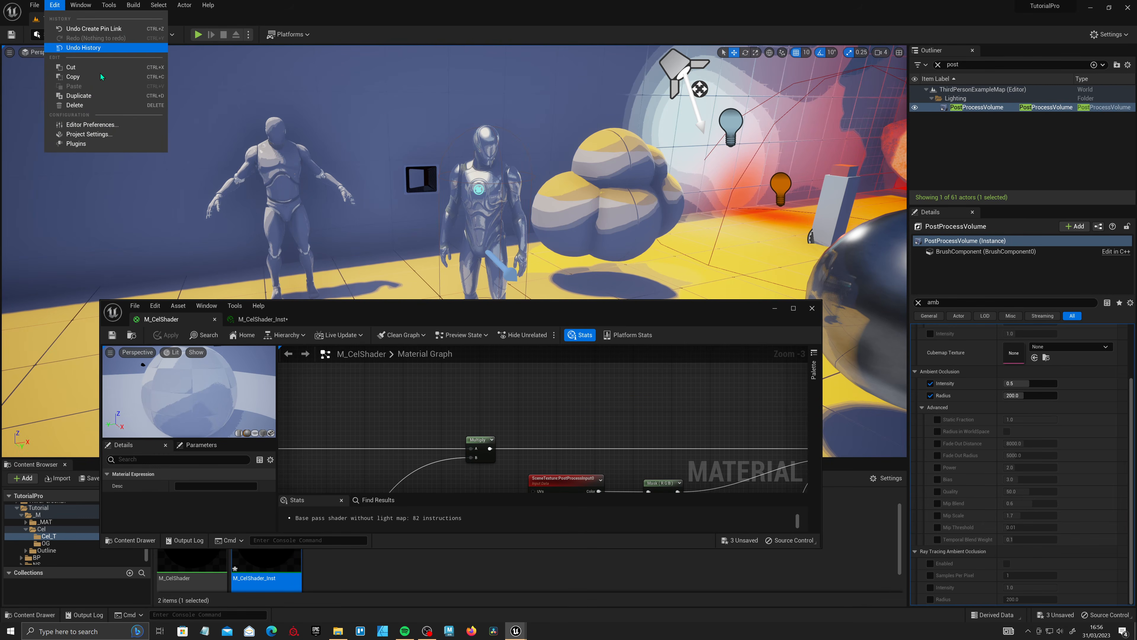
{"action": "left_click", "coordinate": [89, 134]}
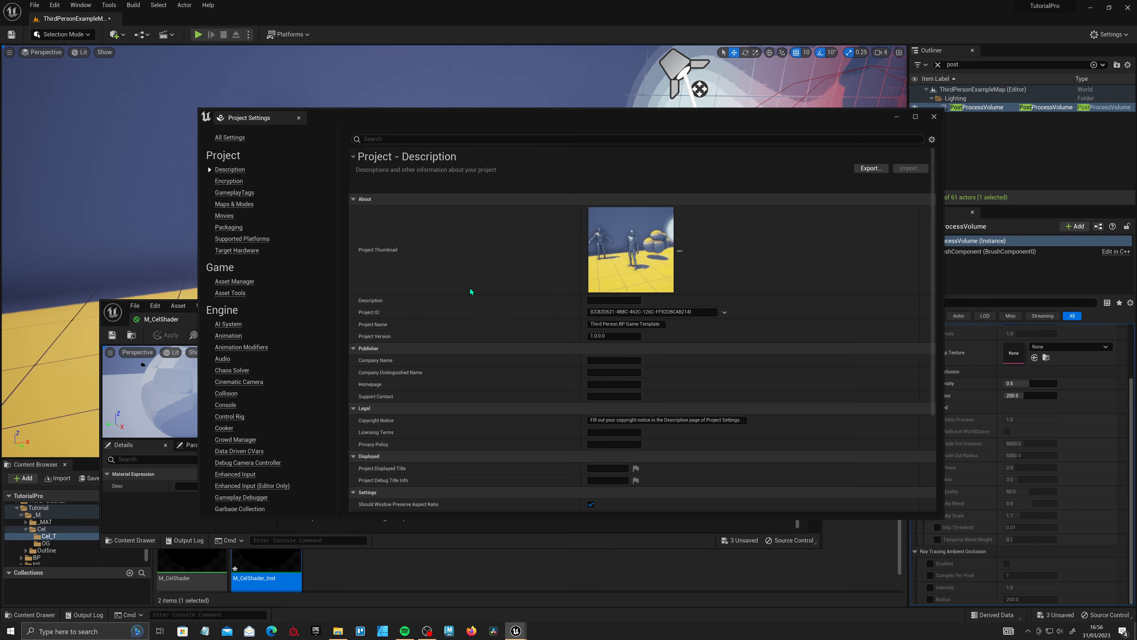
{"action": "left_click", "coordinate": [390, 138]}
{"action": "type", "text": "custom dep"}
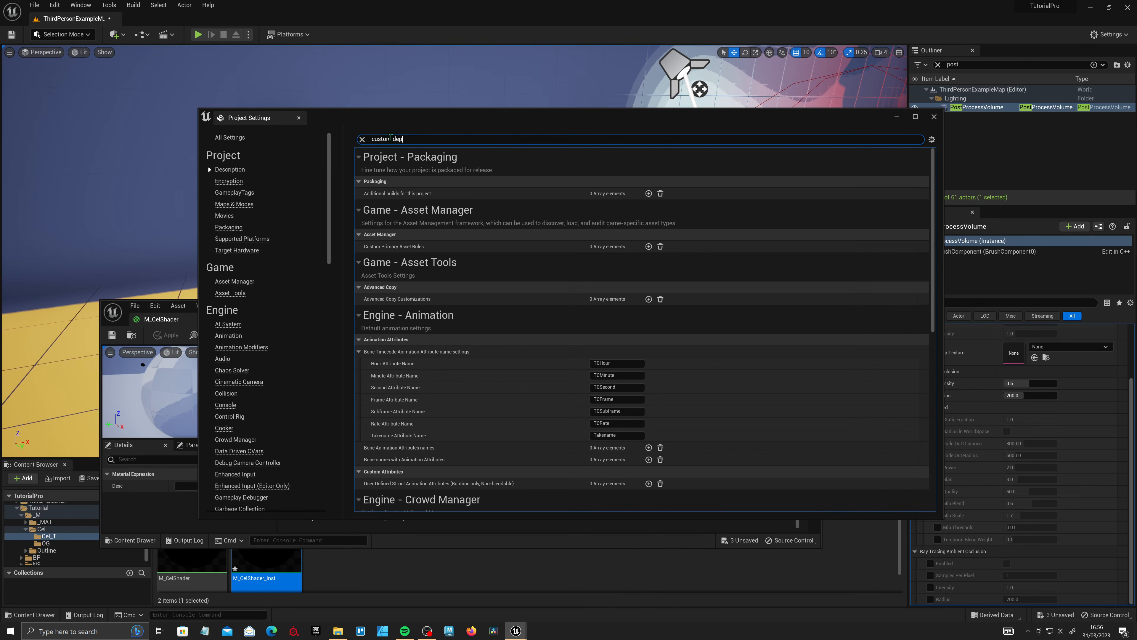
{"action": "type", "text": "th"}
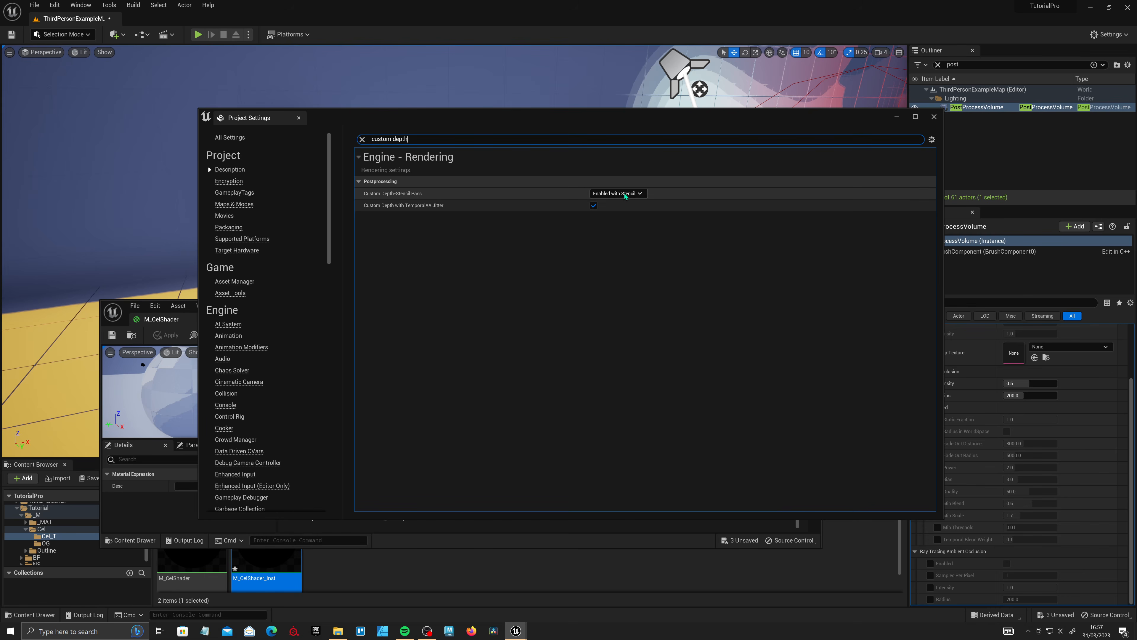
- Set Custom Depth-Stencil Pass to Enabled with Stencil and close Project Settings
{"action": "left_click", "coordinate": [639, 193]}
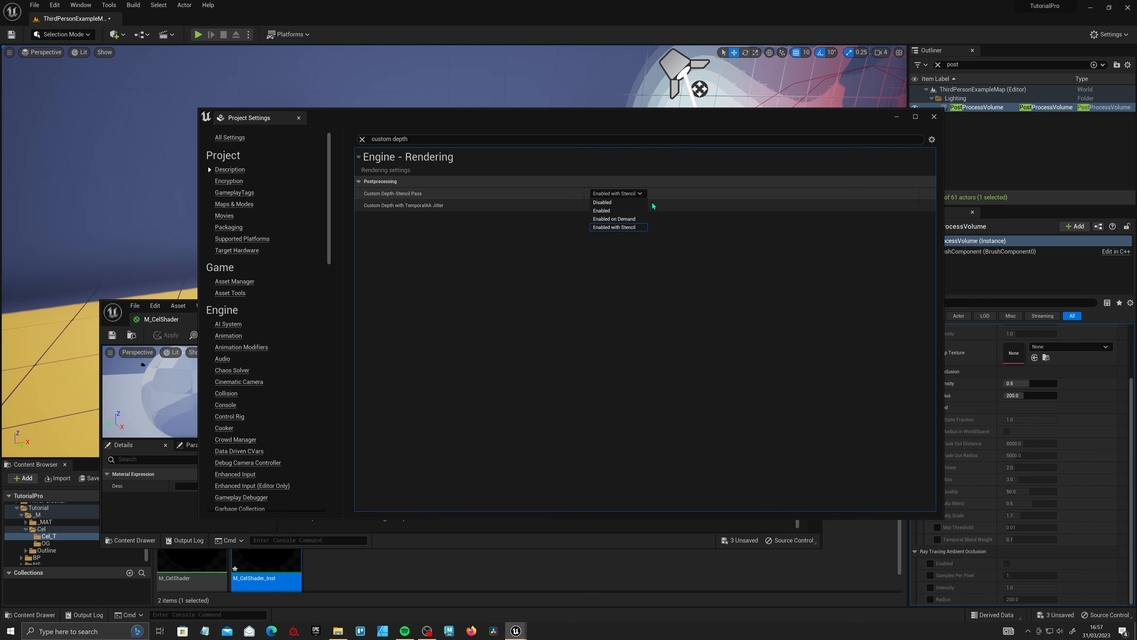
{"action": "left_click", "coordinate": [632, 227]}
{"action": "left_click", "coordinate": [934, 117]}
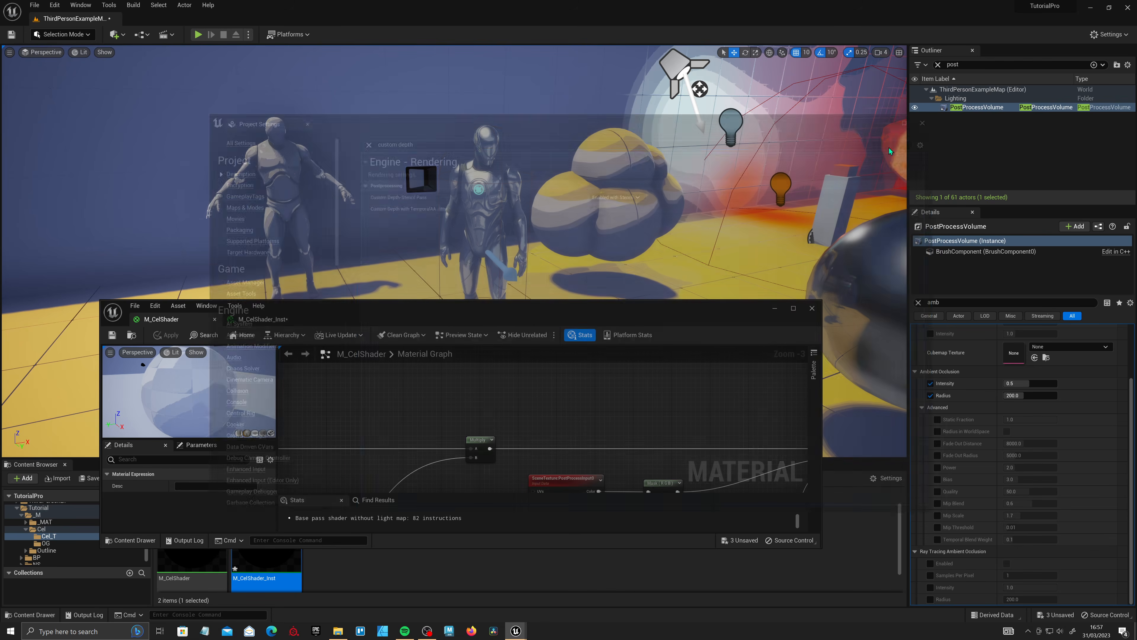
- Select the chrome sphere in the level and filter its details for "cust"
{"action": "right_click_drag", "start_coordinate": [680, 250], "coordinate": [721, 253]}
{"action": "right_click_drag", "start_coordinate": [654, 207], "coordinate": [661, 208]}
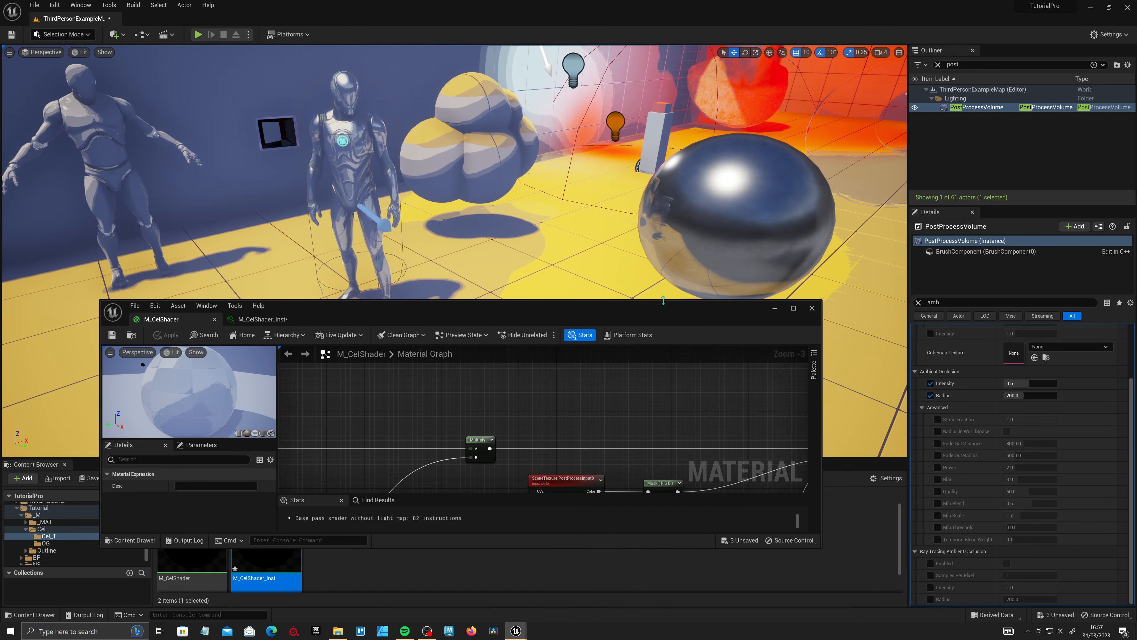
{"action": "left_click_drag", "start_coordinate": [666, 315], "coordinate": [605, 389]}
{"action": "right_click_drag", "start_coordinate": [667, 290], "coordinate": [704, 274]}
{"action": "left_click", "coordinate": [553, 295]}
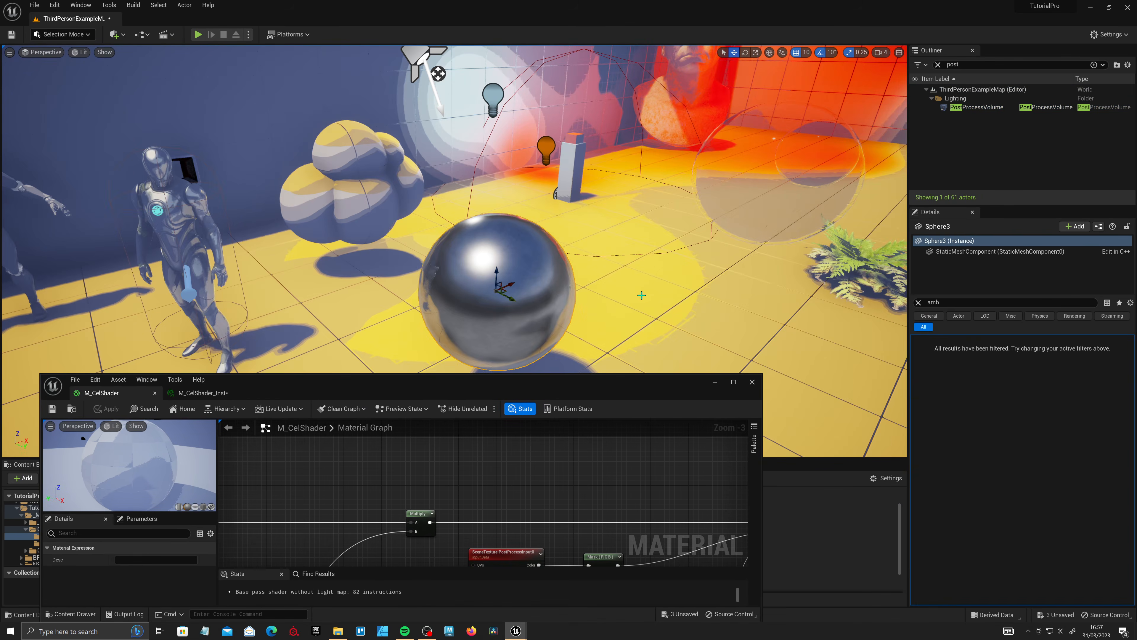
{"action": "right_click_drag", "start_coordinate": [641, 295], "coordinate": [716, 242]}
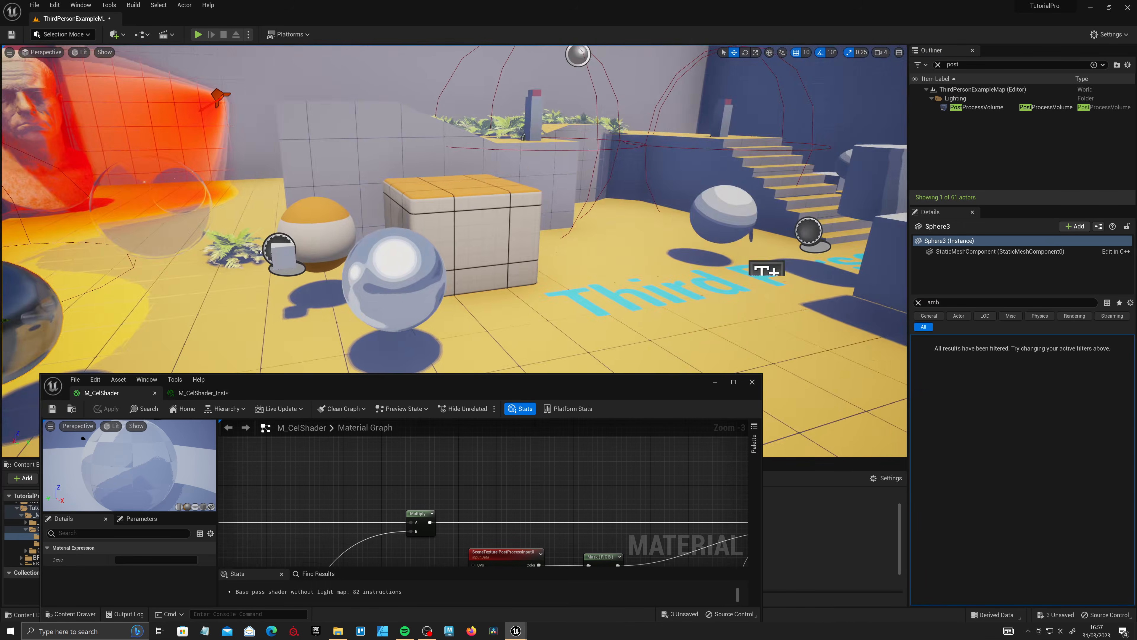
{"action": "right_click_drag", "start_coordinate": [745, 313], "coordinate": [641, 309]}
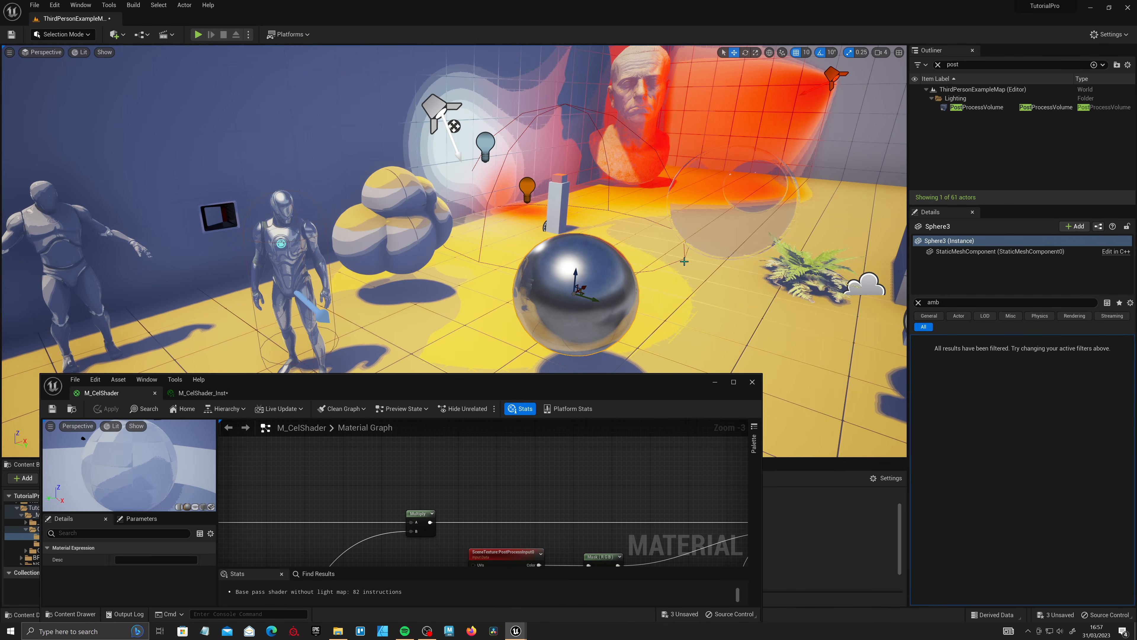
{"action": "left_click", "coordinate": [917, 302]}
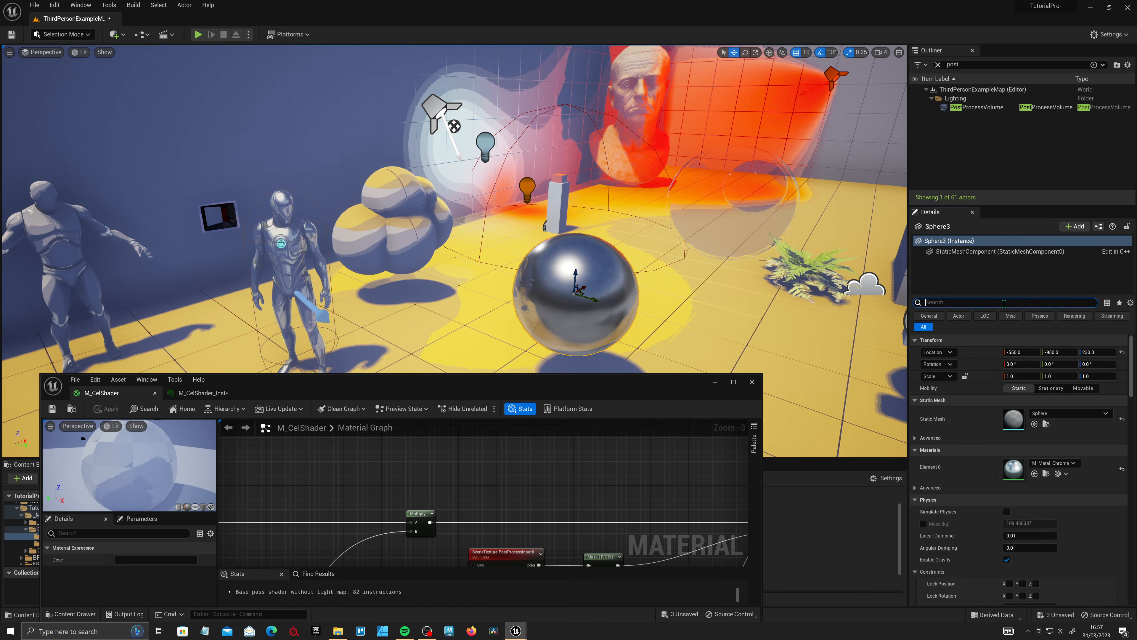
{"action": "type", "text": "cust"}
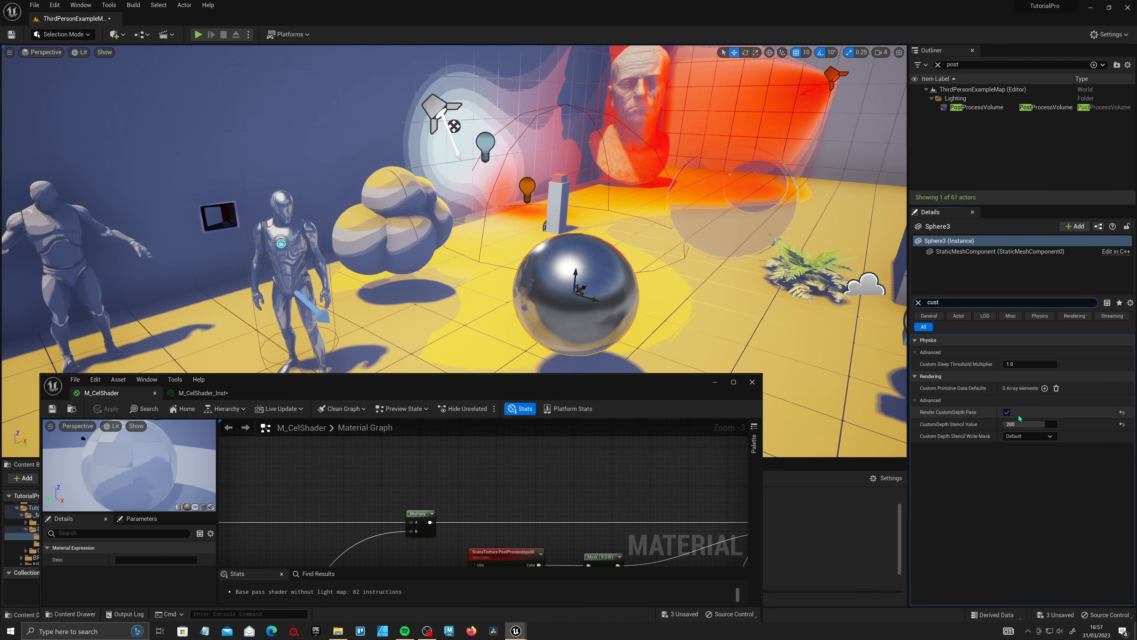
- Turn the chrome sphere's Render CustomDepth Pass off and on, and try a stencil value of 201 before restoring 200
{"action": "left_click", "coordinate": [1007, 412]}
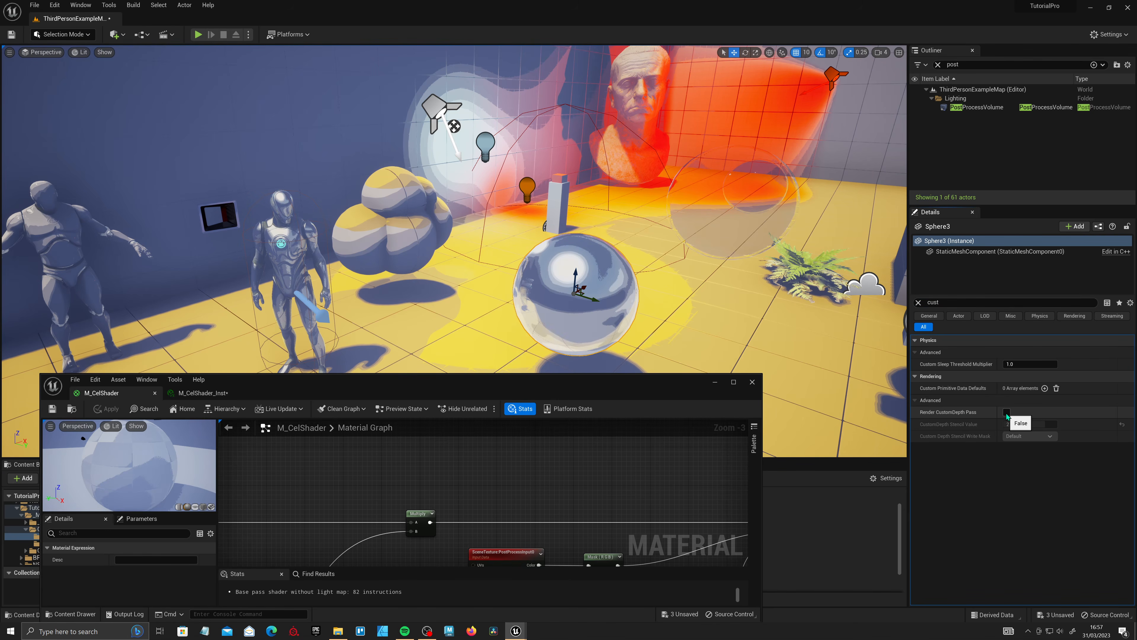
{"action": "left_click", "coordinate": [1007, 413]}
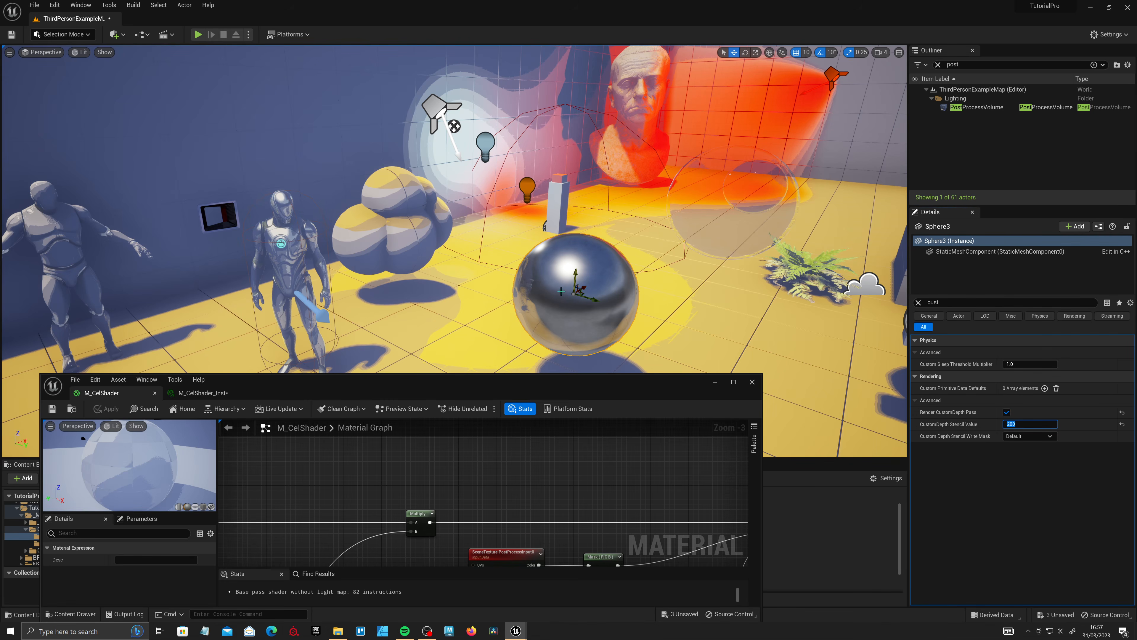
{"action": "left_click", "coordinate": [1029, 423]}
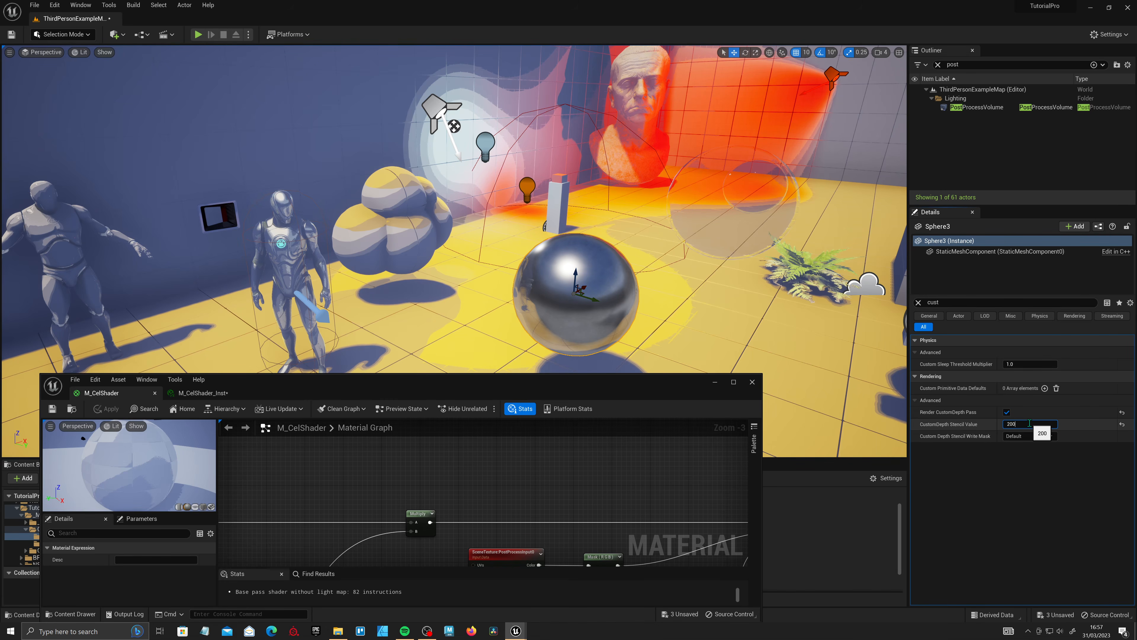
{"action": "type", "text": "1"}
{"action": "key", "text": "Return"}
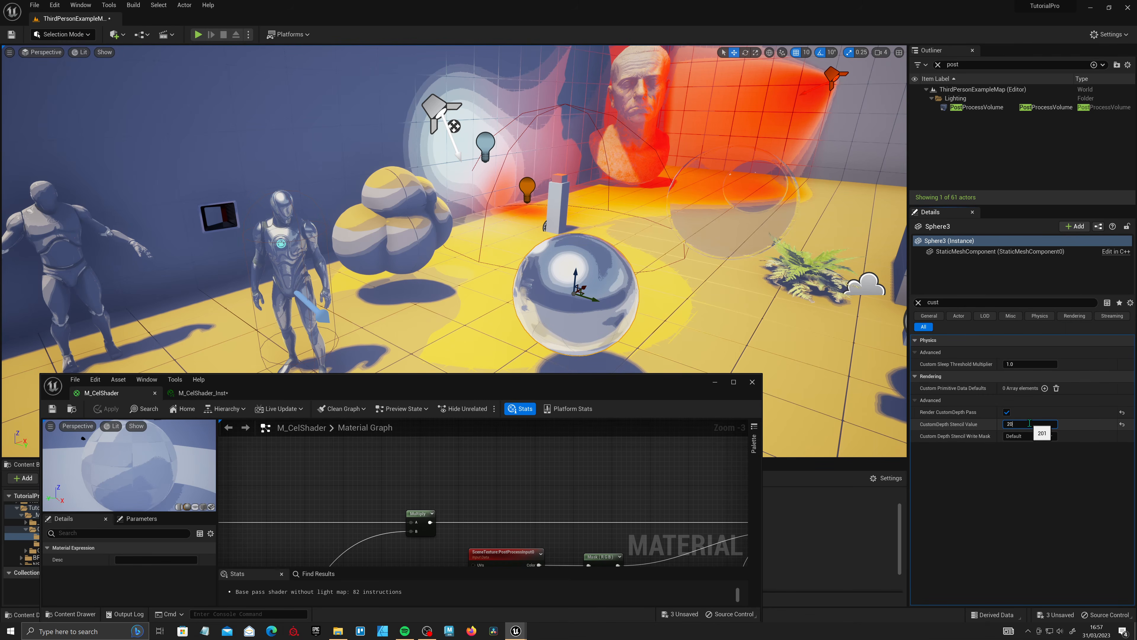
{"action": "type", "text": "0"}
{"action": "key", "text": "Return"}
- Try swapping the stencil Lerp's inputs, with the RGB mask feeding A and the Multiply output feeding B
{"action": "left_click_drag", "start_coordinate": [643, 395], "coordinate": [649, 361]}
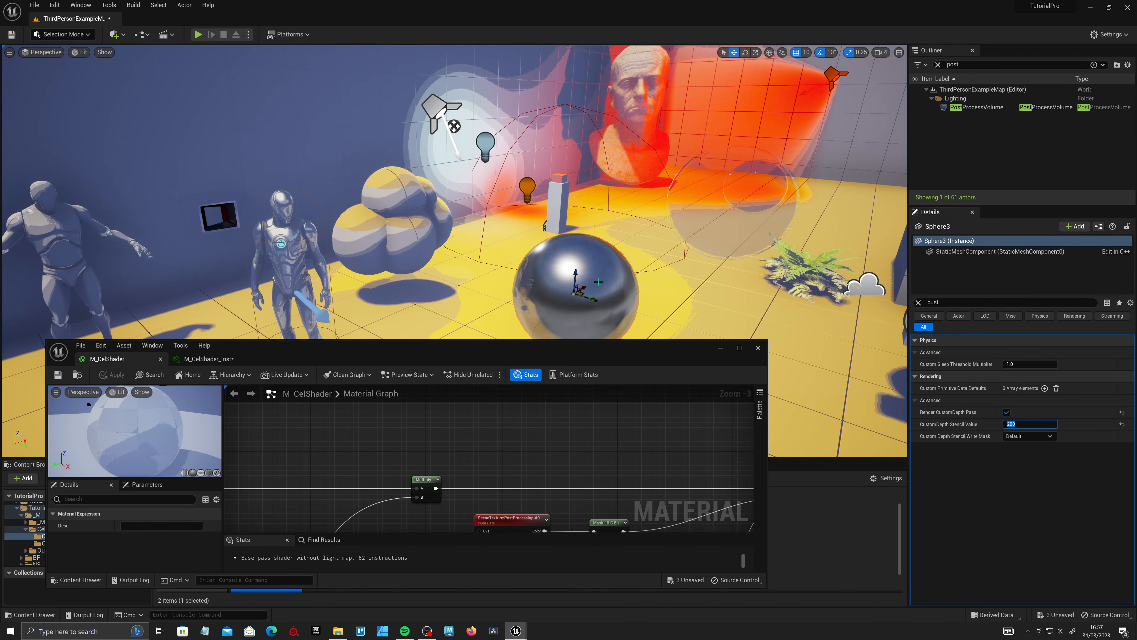
{"action": "right_click_drag", "start_coordinate": [528, 394], "coordinate": [490, 391]}
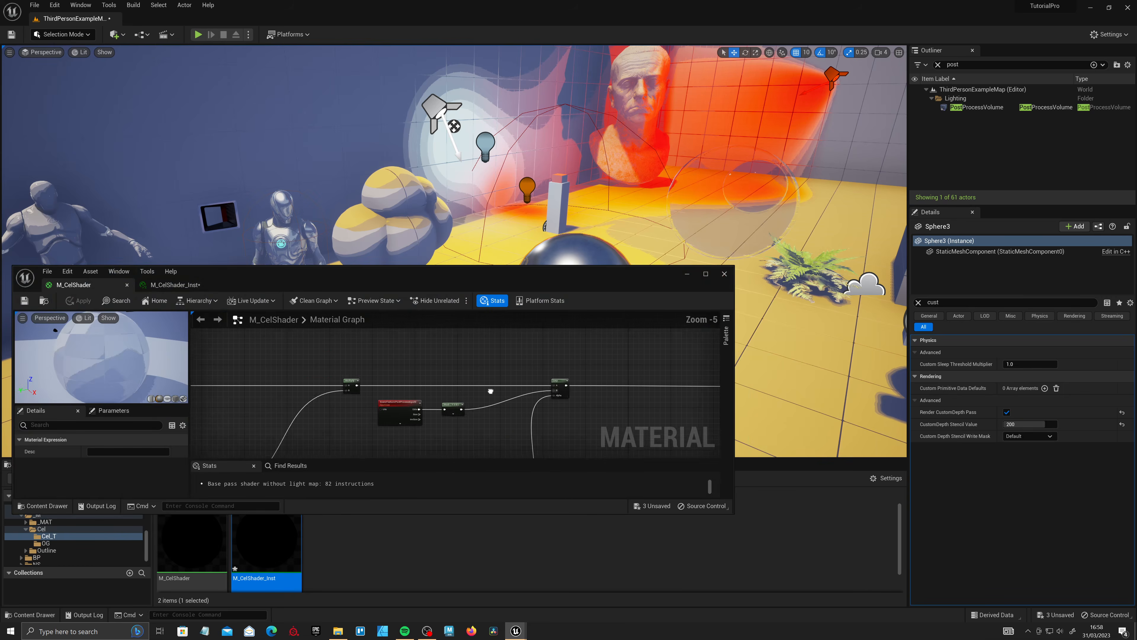
{"action": "mouse_move", "coordinate": [540, 419]}
{"action": "right_mouse_down"}
{"action": "mouse_move", "coordinate": [527, 353]}
{"action": "mouse_move", "coordinate": [559, 401]}
{"action": "mouse_move", "coordinate": [542, 437]}
{"action": "right_mouse_up"}
{"action": "scroll", "coordinate": [489, 424], "scroll_direction": "up", "scroll_amount": 2}
{"action": "right_click_drag", "start_coordinate": [446, 387], "coordinate": [490, 411]}
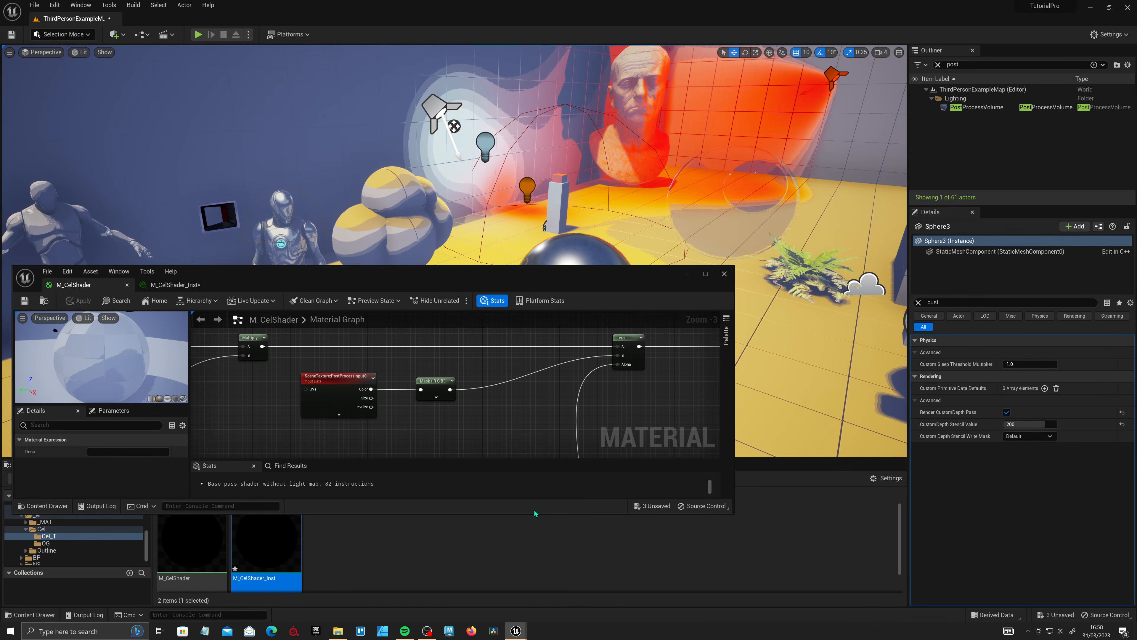
{"action": "left_click", "coordinate": [538, 520]}
{"action": "left_click_drag", "start_coordinate": [538, 514], "coordinate": [537, 593]}
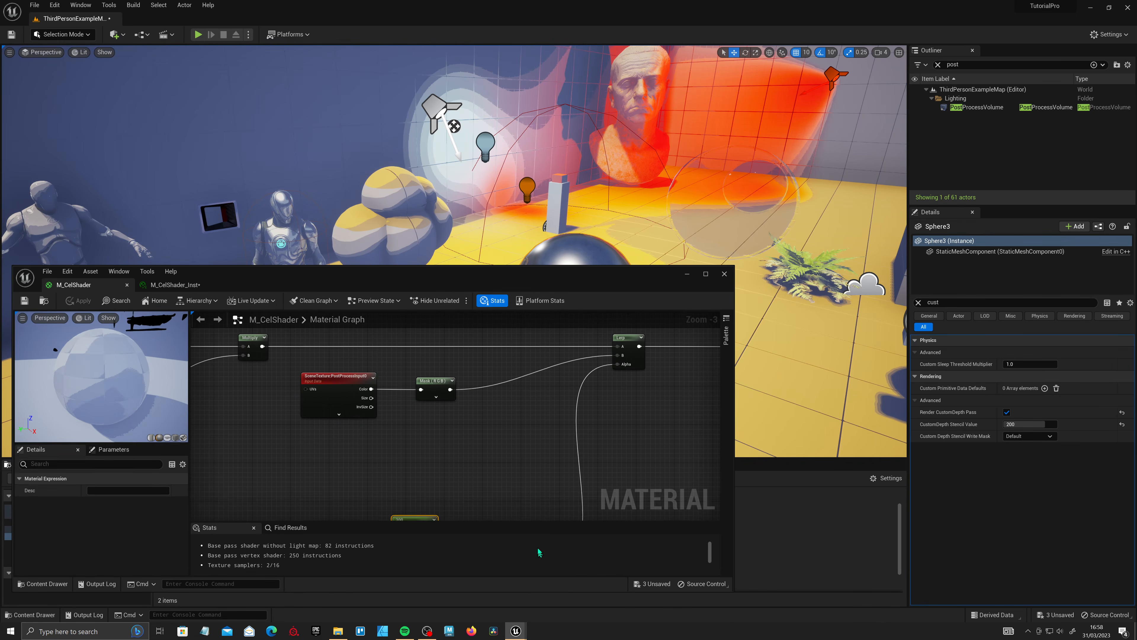
{"action": "right_click_drag", "start_coordinate": [487, 435], "coordinate": [537, 478]}
{"action": "right_click_drag", "start_coordinate": [341, 400], "coordinate": [280, 398]}
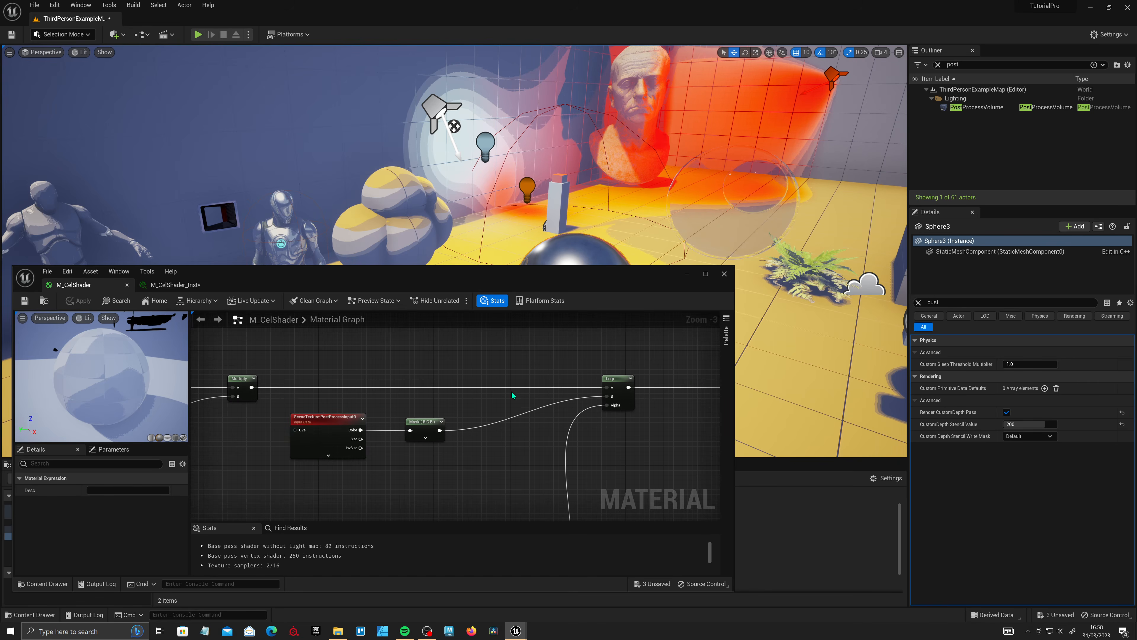
{"action": "mouse_move", "coordinate": [607, 387]}
{"action": "left_mouse_down", "text": "ctrl"}
{"action": "mouse_move", "coordinate": [578, 360]}
{"action": "mouse_move", "coordinate": [547, 378]}
{"action": "mouse_move", "coordinate": [608, 398]}
{"action": "left_mouse_up", "text": "ctrl"}
{"action": "left_click_drag", "start_coordinate": [441, 432], "coordinate": [607, 388]}
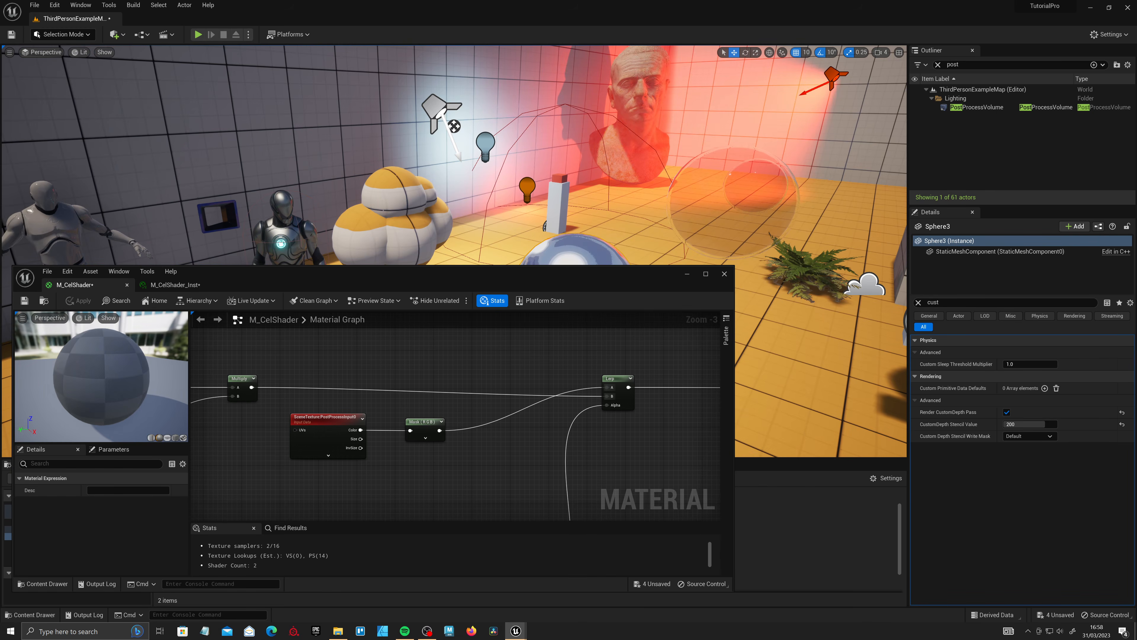
- Inspect the level's spheres with the stencil mask inverted
{"action": "right_click_drag", "start_coordinate": [603, 242], "coordinate": [506, 251]}
{"action": "left_click", "coordinate": [604, 243]}
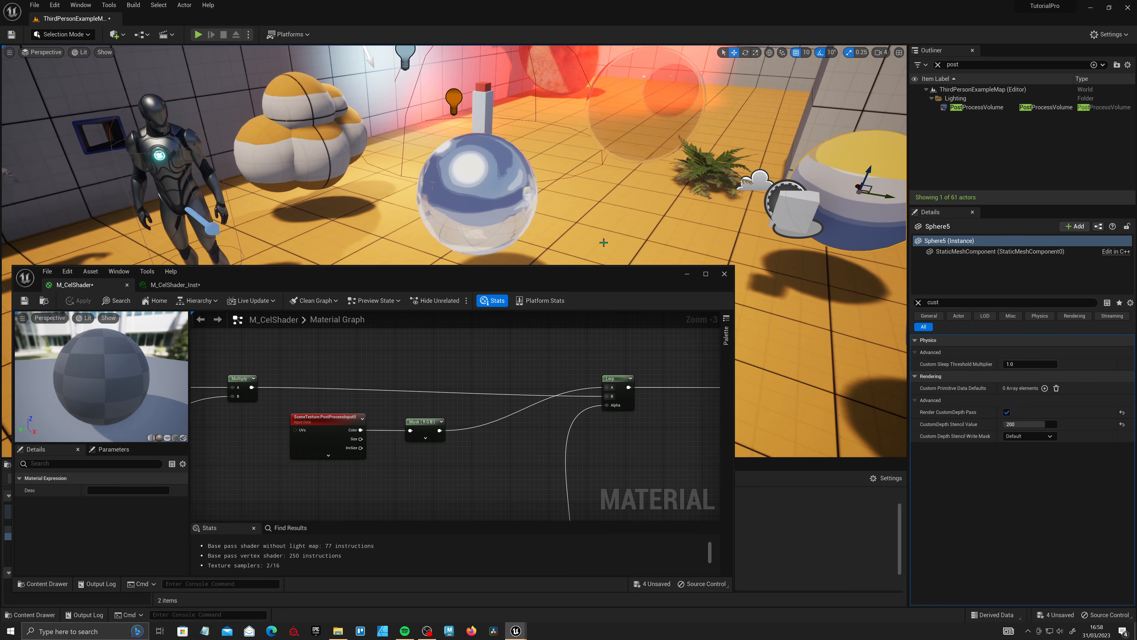
{"action": "left_click", "coordinate": [493, 193]}
{"action": "right_click_drag", "start_coordinate": [818, 179], "coordinate": [873, 161]}
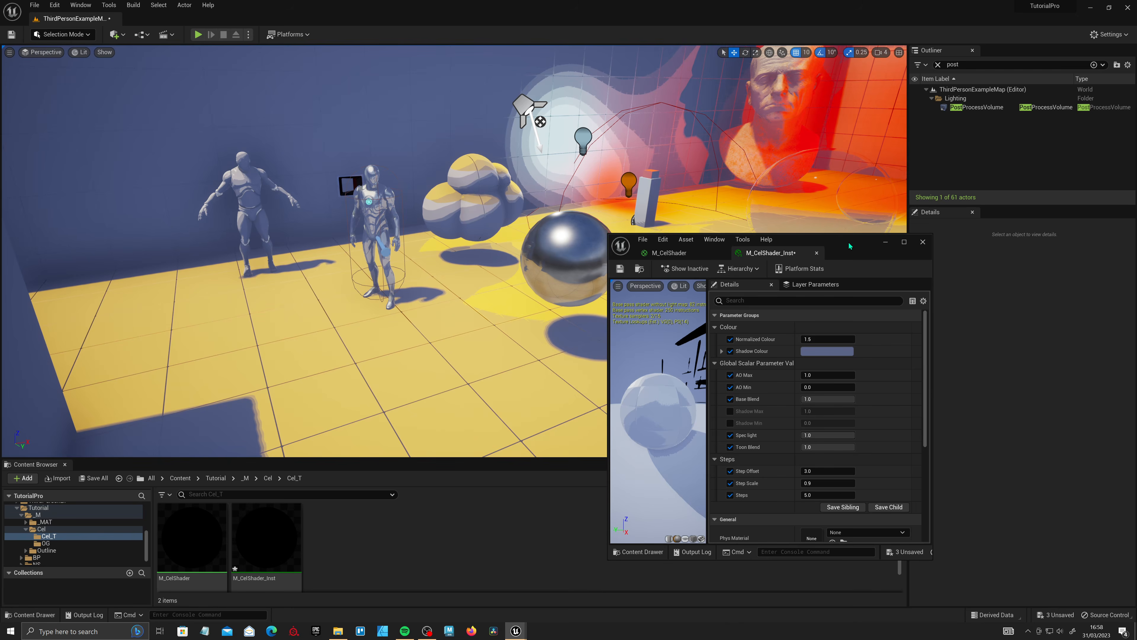
- Move the M_CelShader_Inst editor aside, select the PostProcessVolume, and filter its details for "mater"
{"action": "left_click_drag", "start_coordinate": [849, 246], "coordinate": [271, 284]}
{"action": "right_click_drag", "start_coordinate": [583, 291], "coordinate": [592, 291]}
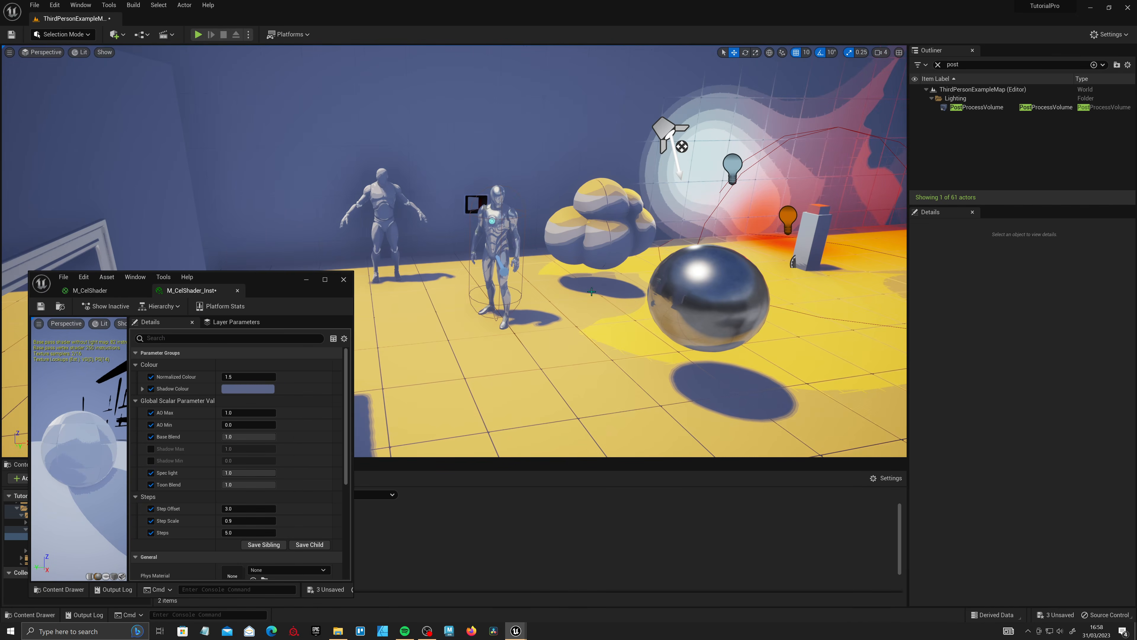
{"action": "left_click", "coordinate": [978, 108]}
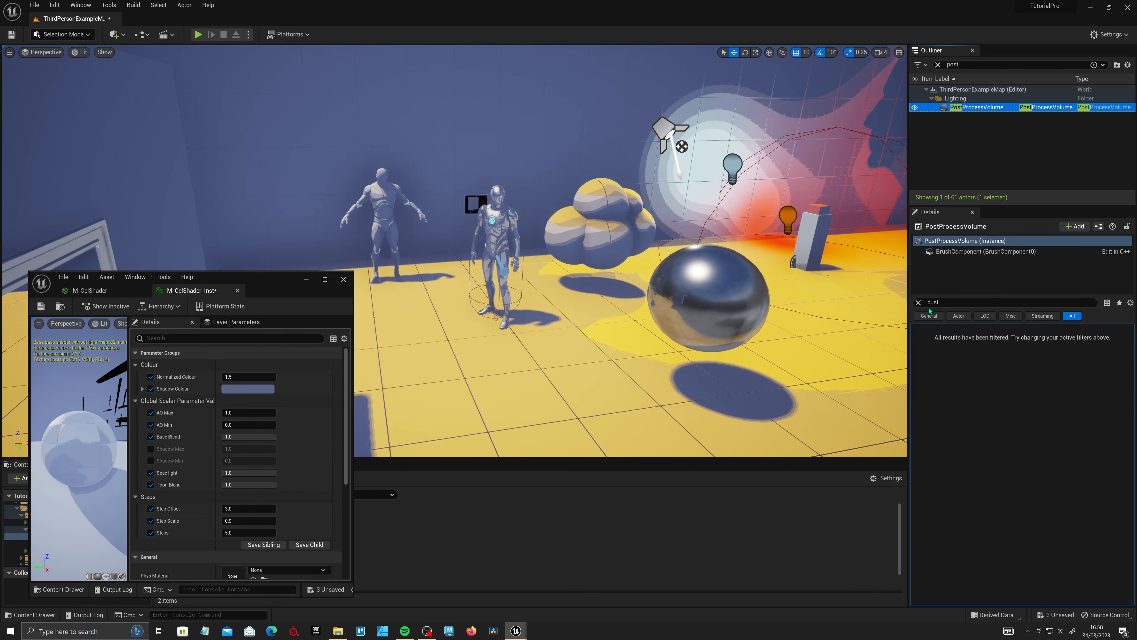
{"action": "left_click", "coordinate": [918, 302]}
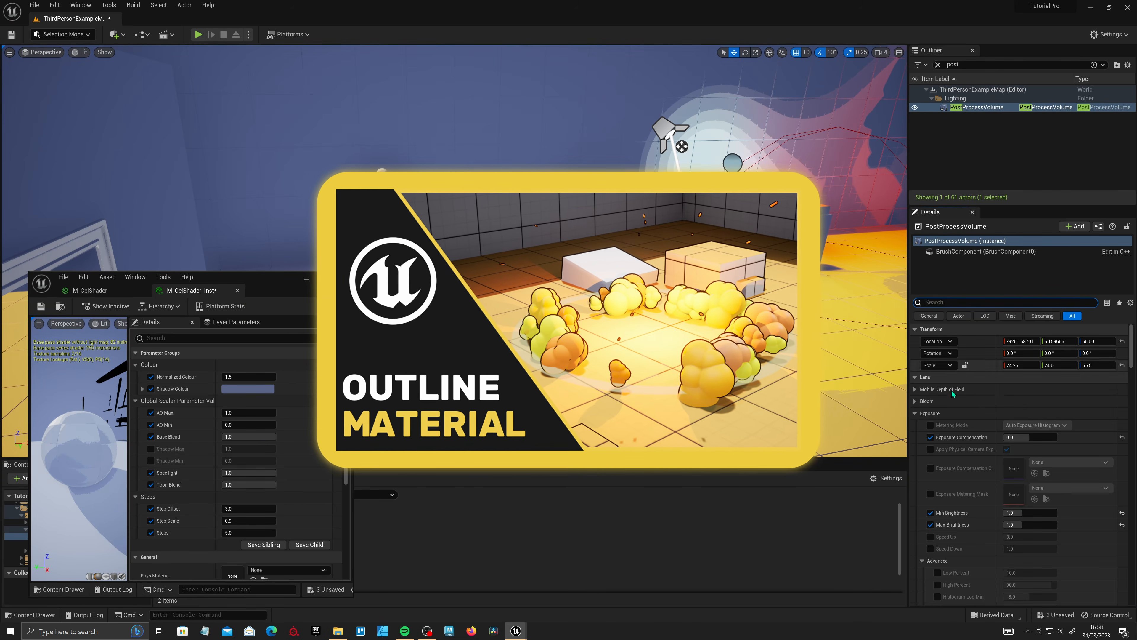
{"action": "scroll", "coordinate": [980, 484], "scroll_direction": "down", "scroll_amount": 10}
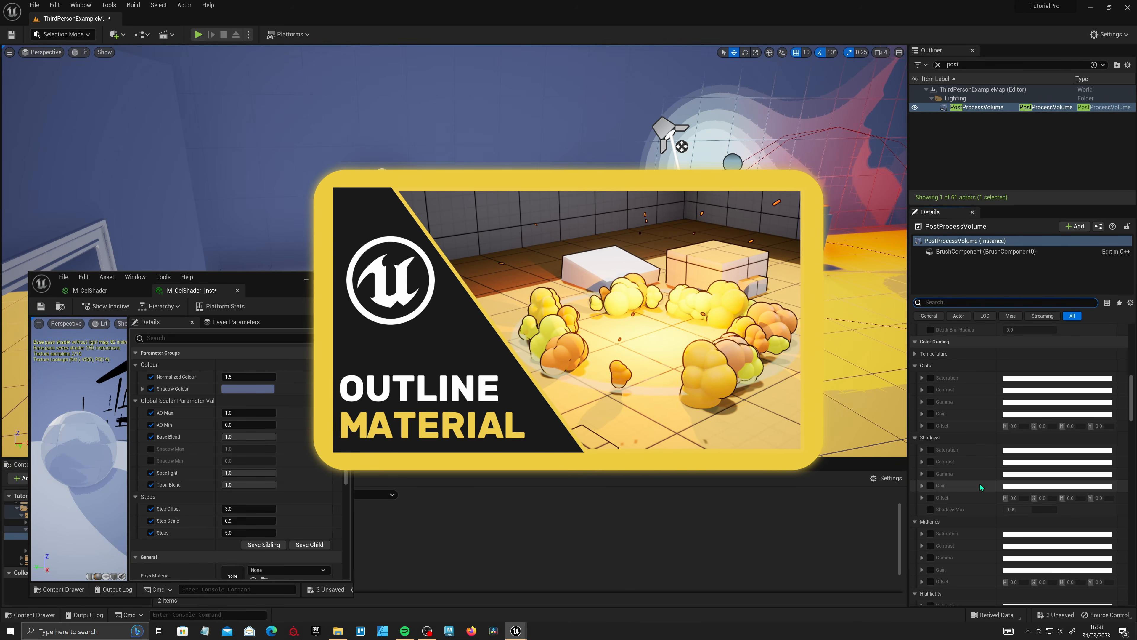
{"action": "scroll", "coordinate": [977, 483], "scroll_direction": "down", "scroll_amount": 10}
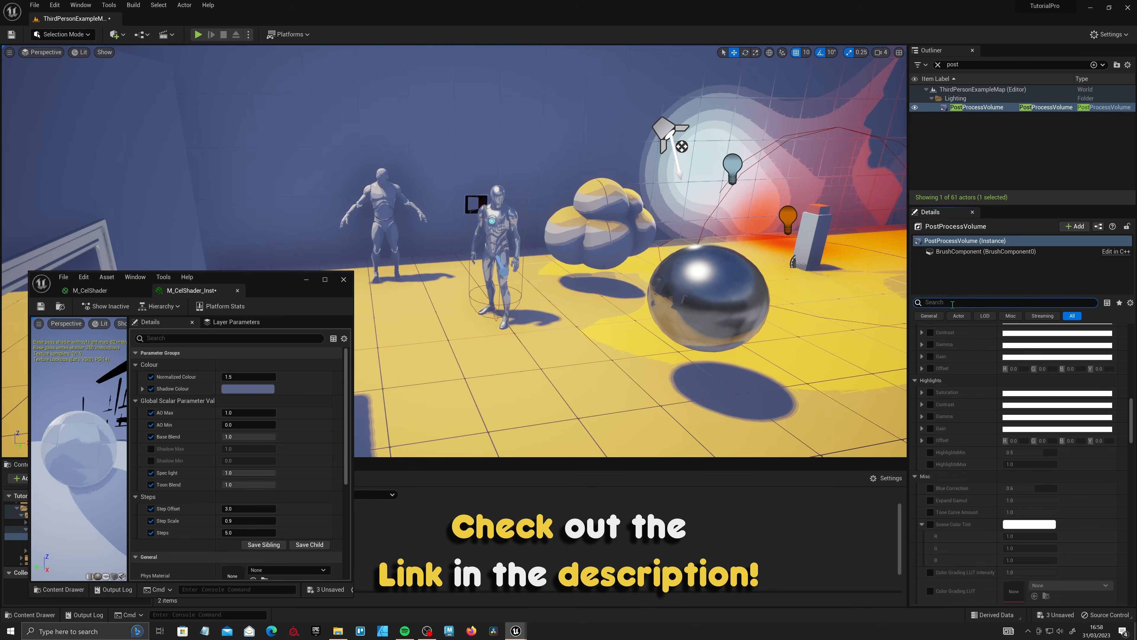
{"action": "type", "text": "mater"}
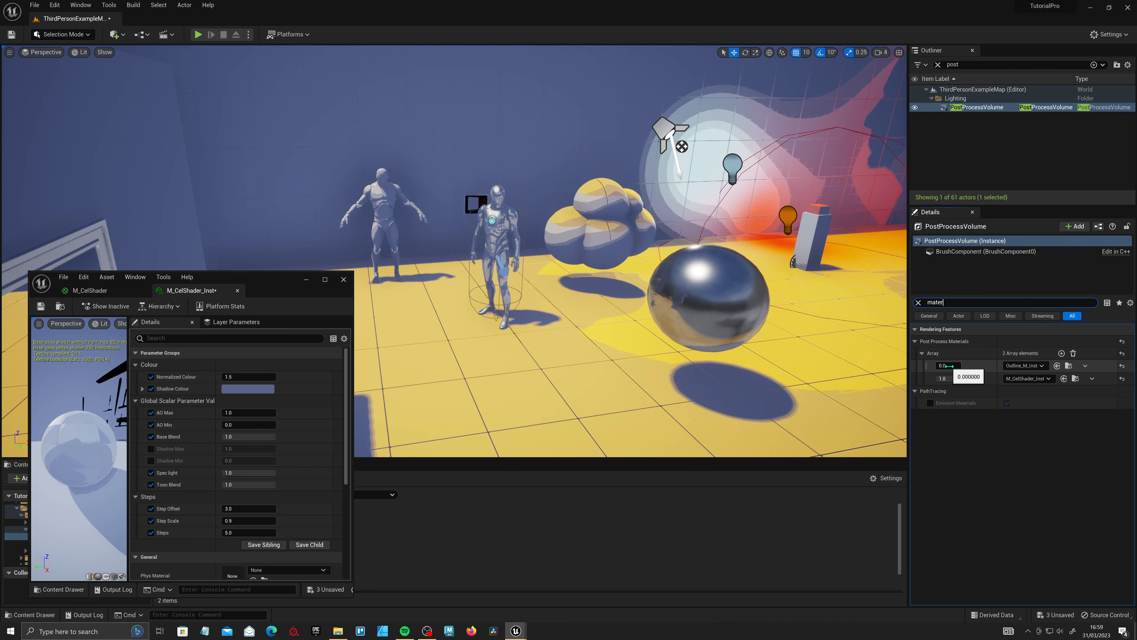
- Set the Outline_M_Inst post-process material weight to 1.0 and view the outlined scene in game view
{"action": "left_click_drag", "start_coordinate": [949, 366], "coordinate": [975, 366]}
{"action": "right_click_drag", "start_coordinate": [824, 345], "coordinate": [846, 331]}
{"action": "right_click_drag", "start_coordinate": [714, 393], "coordinate": [721, 388]}
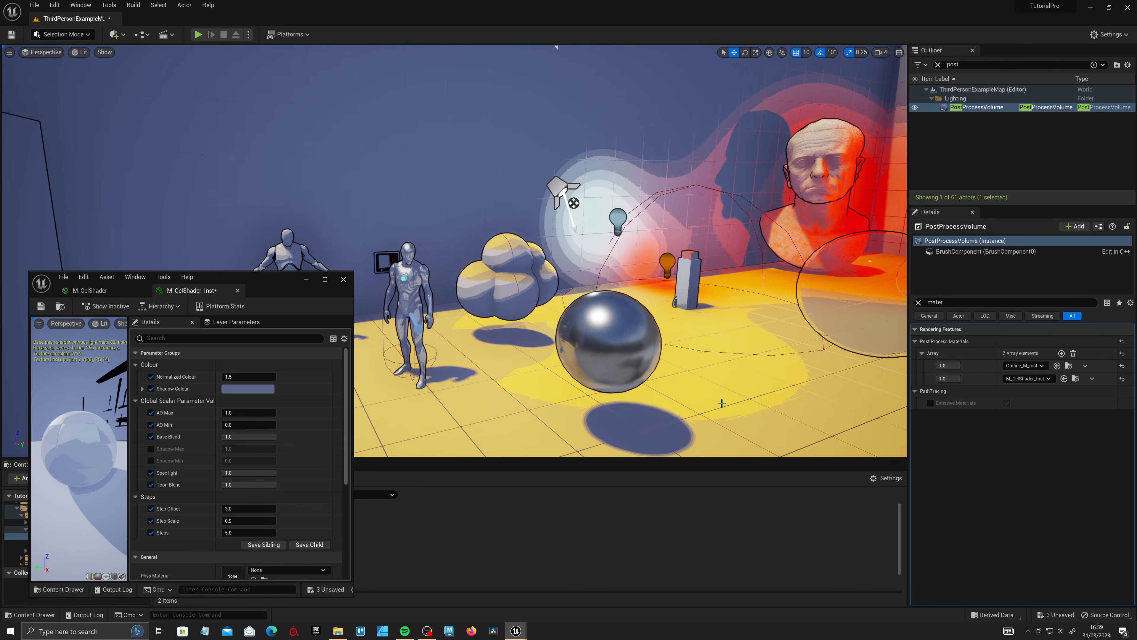
{"action": "key", "text": "g"}
{"action": "right_click_drag", "start_coordinate": [661, 430], "coordinate": [626, 435]}
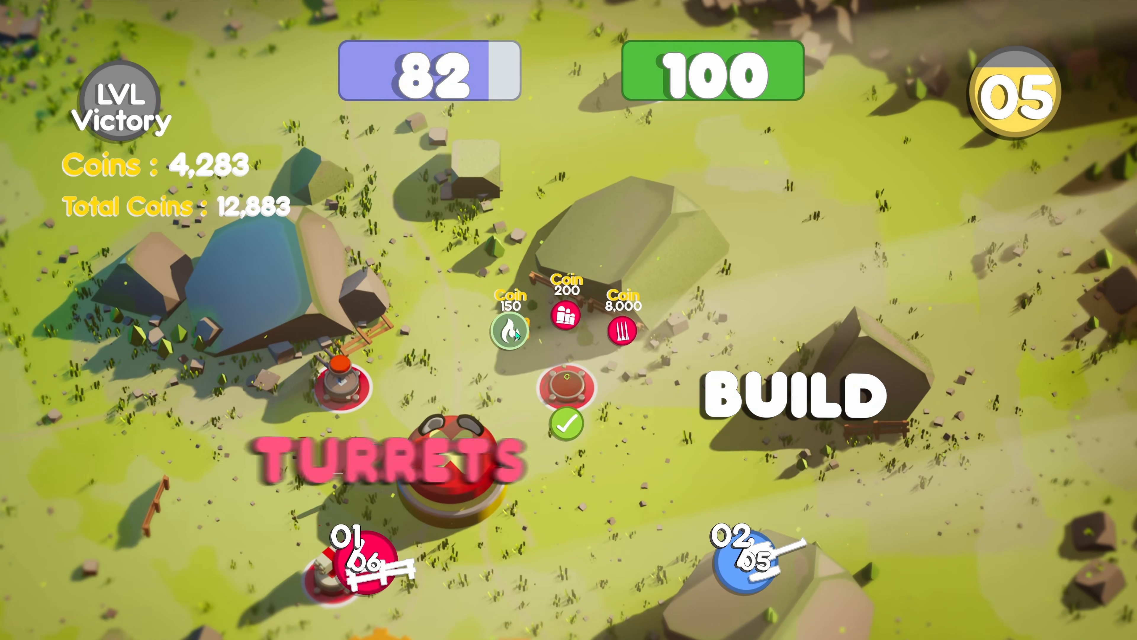
{"action": "left_click", "coordinate": [567, 424]}
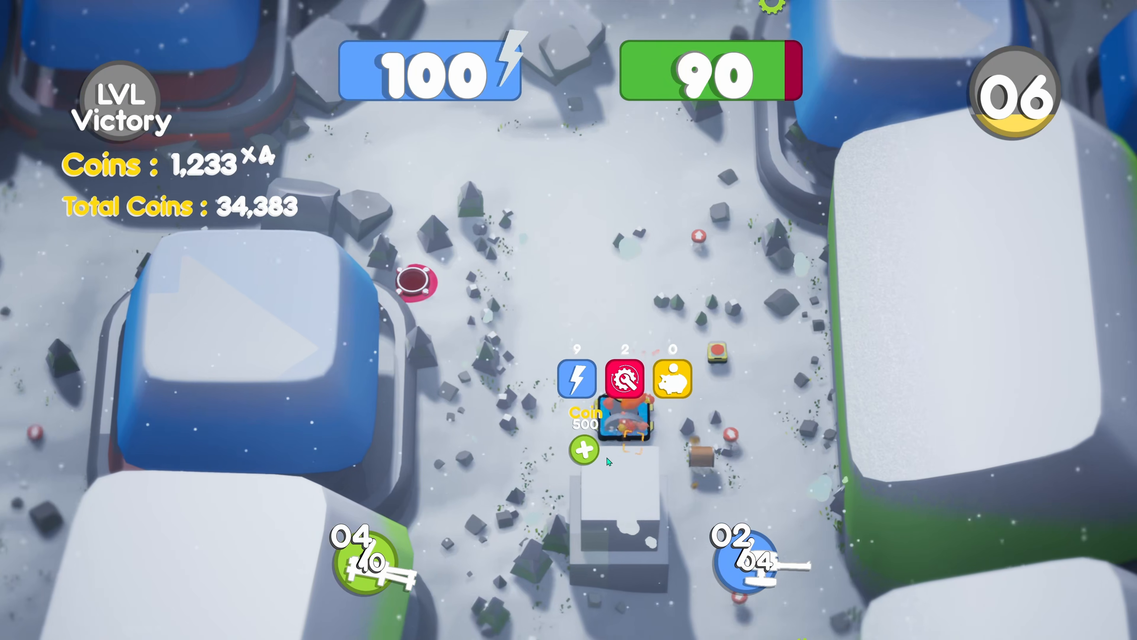
{"action": "left_click", "coordinate": [574, 376]}
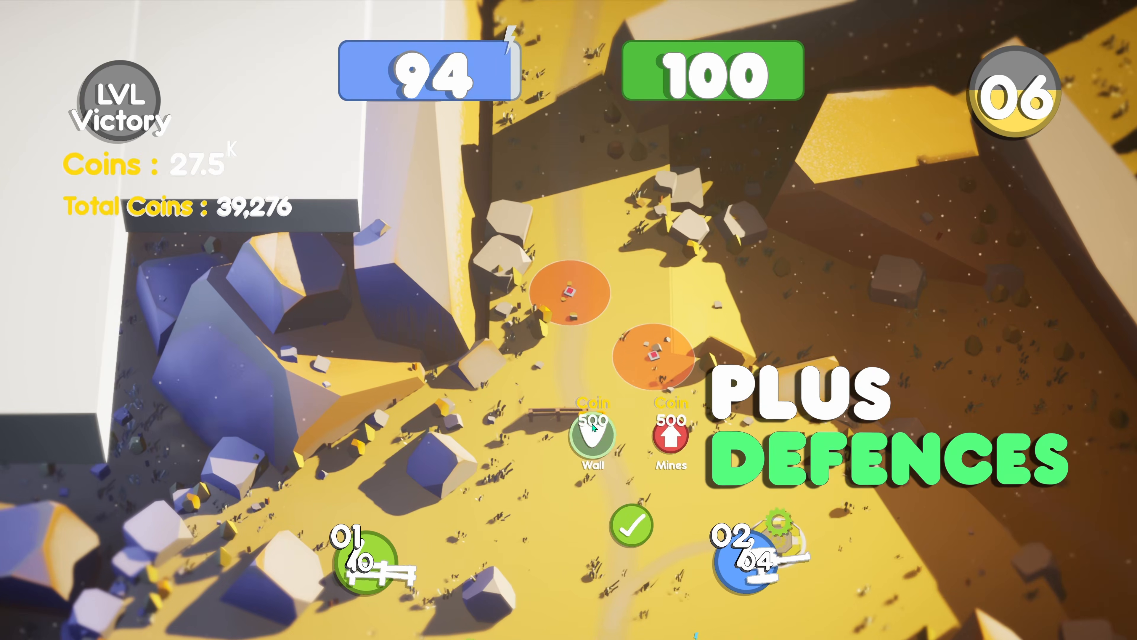
{"action": "left_click", "coordinate": [644, 429]}
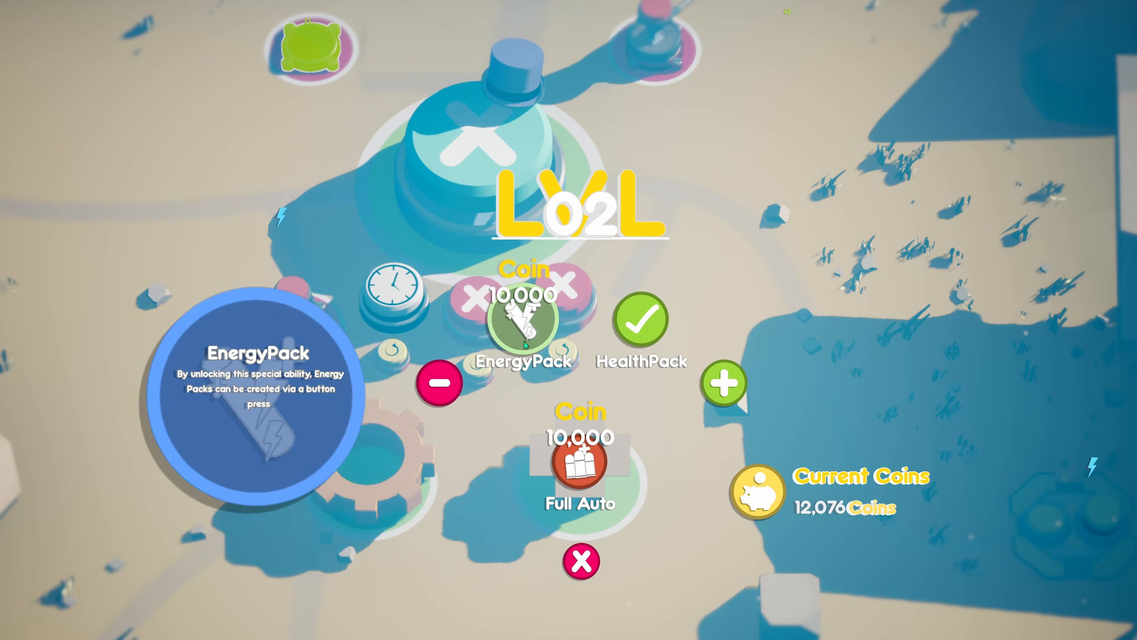
{"action": "left_click", "coordinate": [501, 304]}
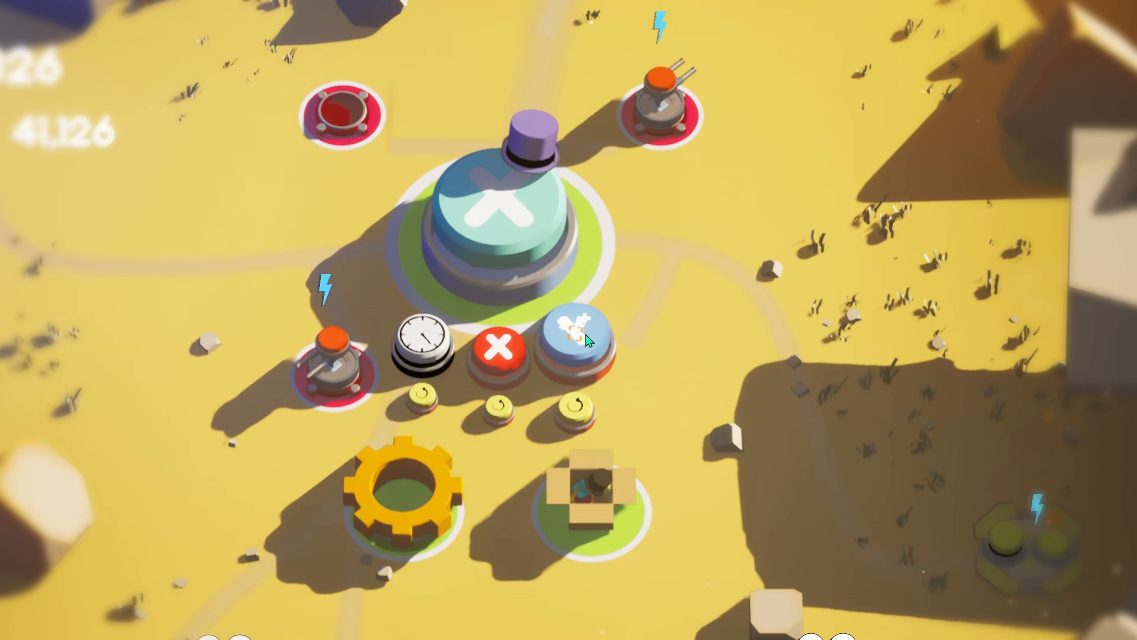
{"action": "left_click", "coordinate": [585, 334]}
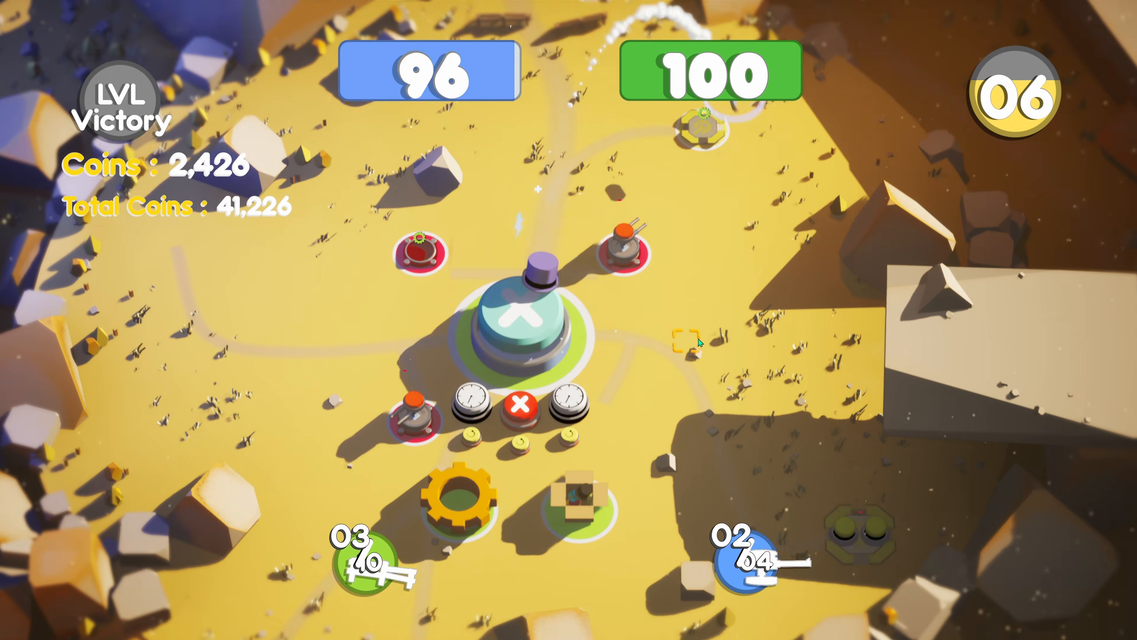